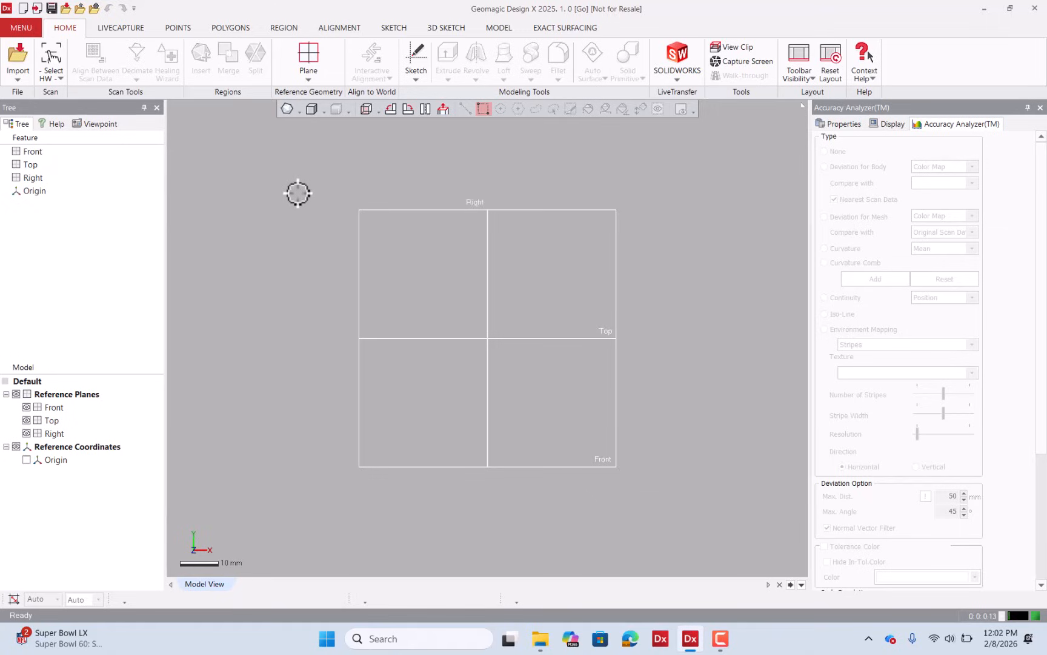
Import the Hammer_Anvil.stl scan from the Day_II folder with millimetres as the unit
click(17, 77)
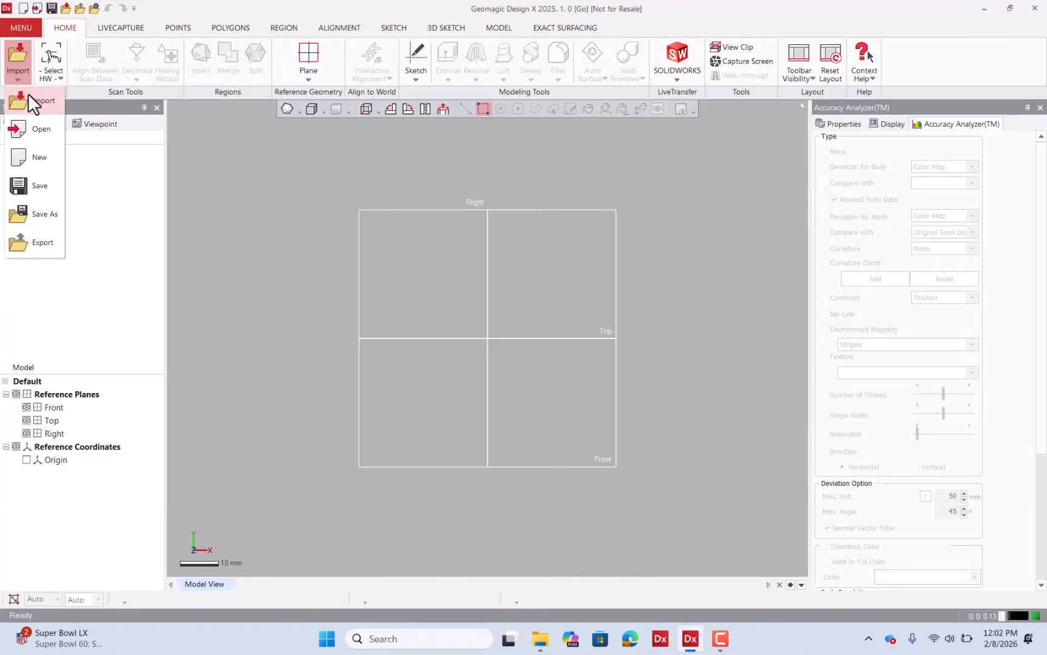
click(30, 95)
click(446, 147)
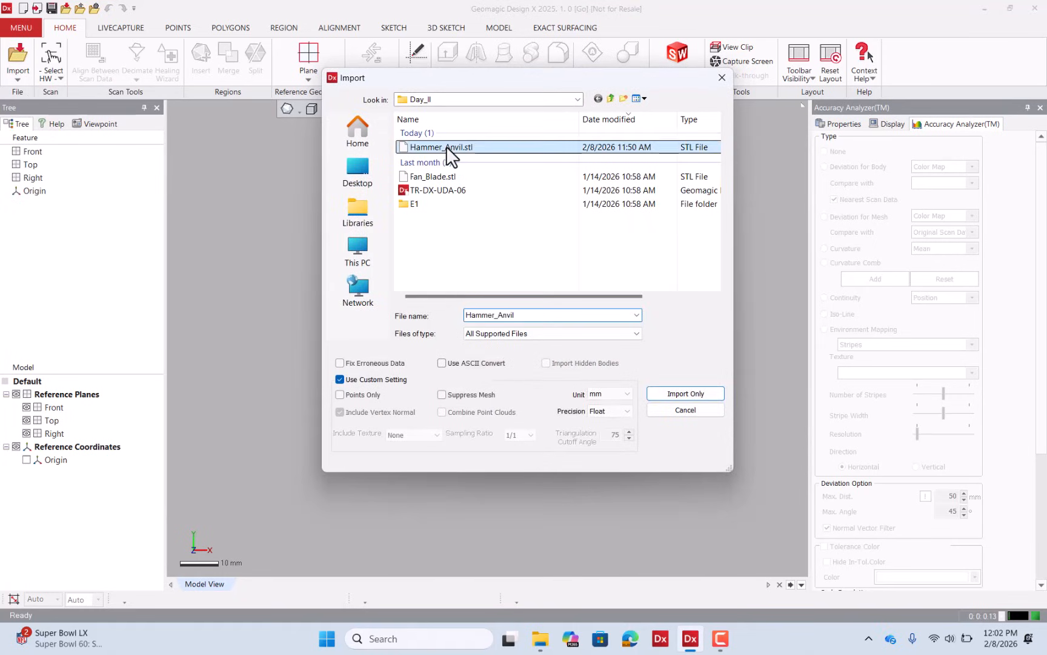
click(449, 147)
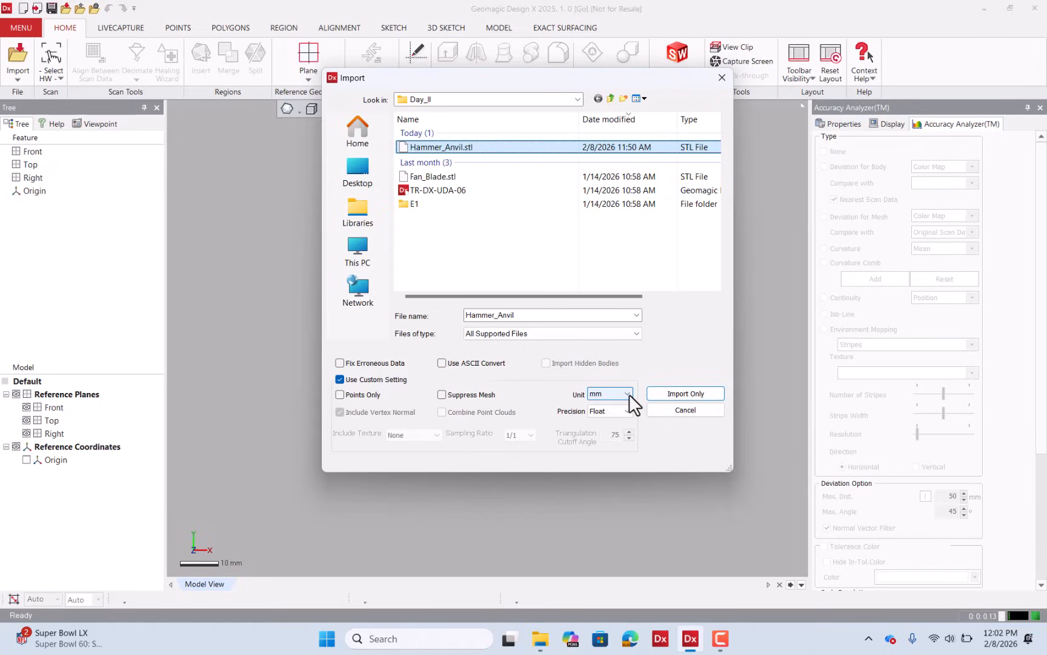
click(692, 393)
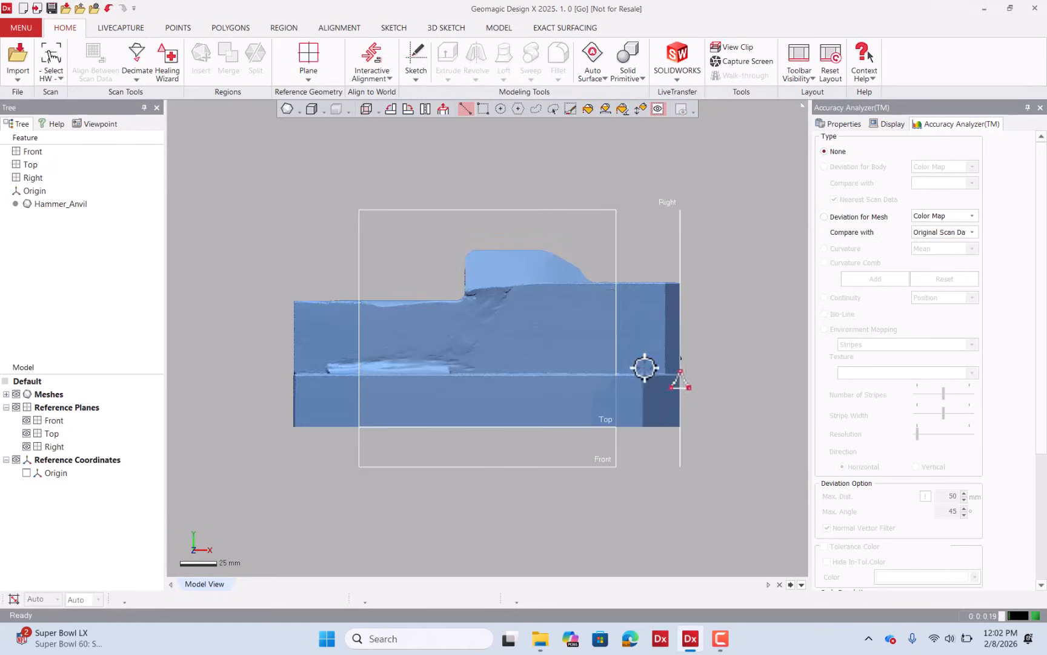
right_drag(345, 252, 557, 330)
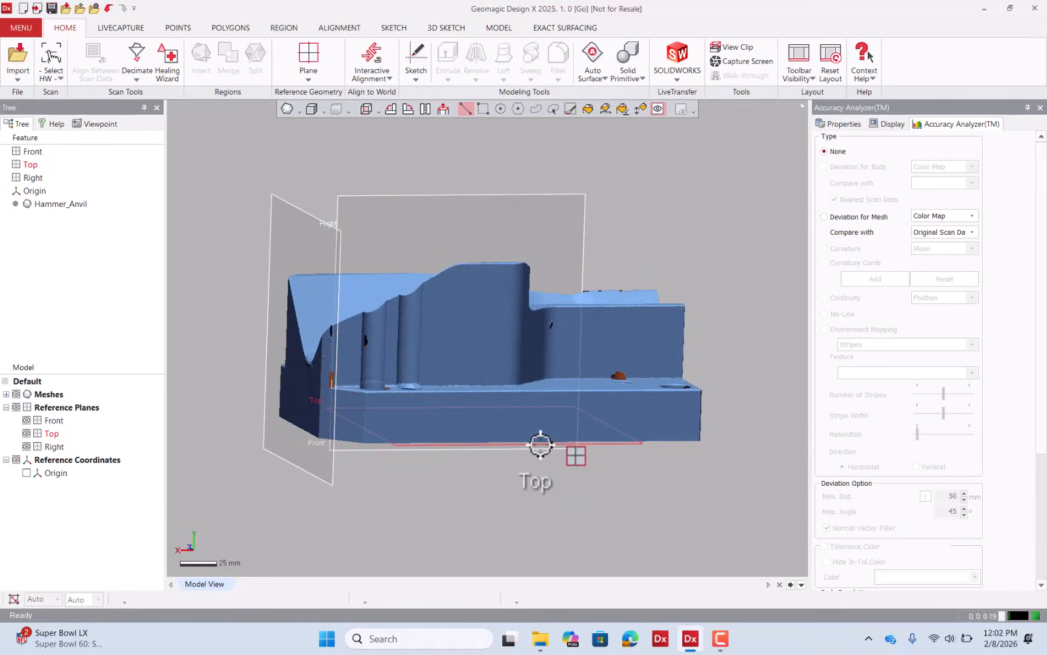
right_drag(323, 236, 492, 409)
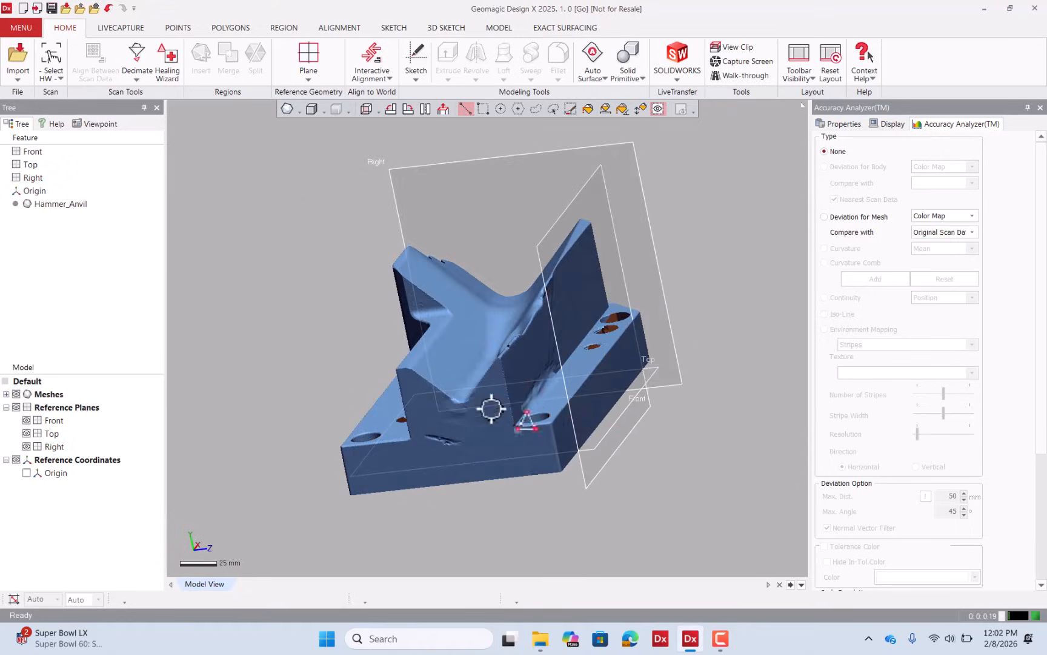
click(641, 110)
click(613, 374)
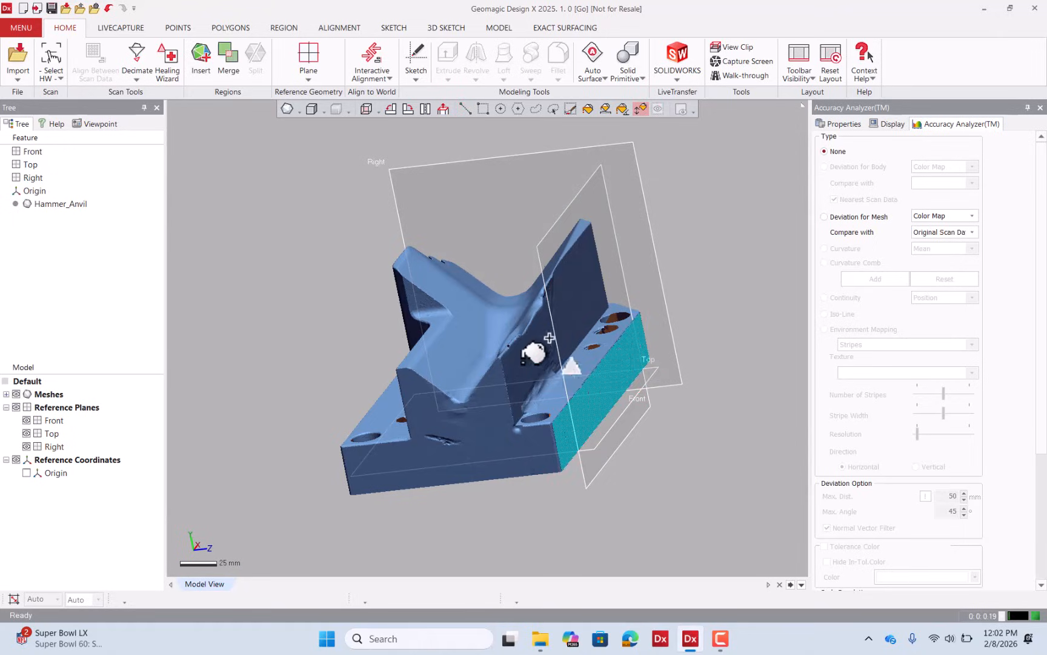
right_drag(534, 351, 675, 318)
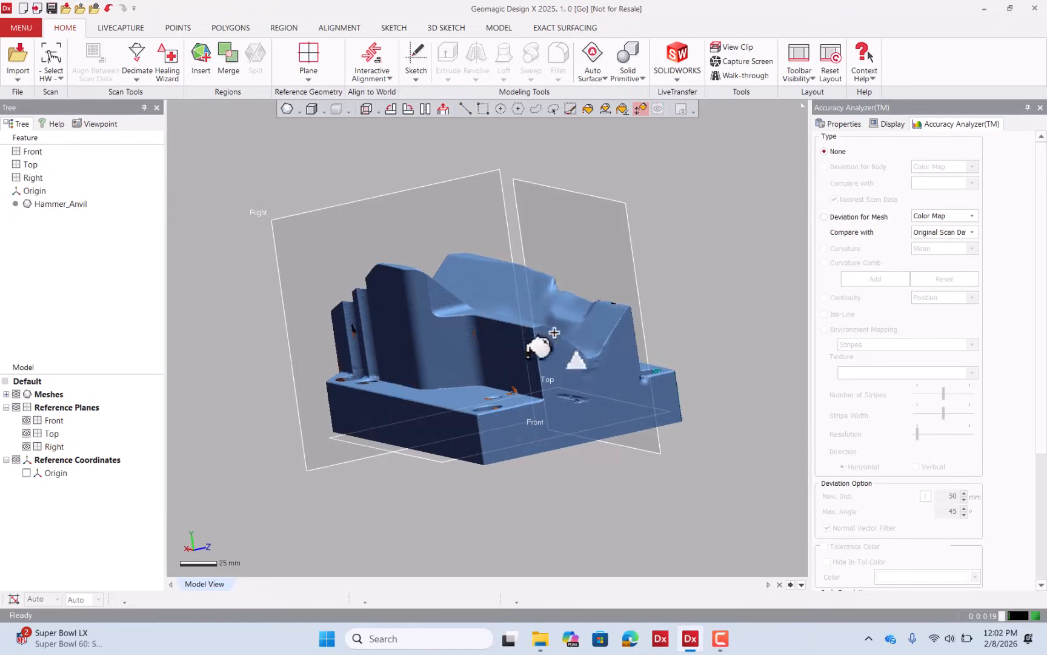
click(246, 405)
Create a planar mesh sketch on the Top plane, with its section offset 1.5 mm from the base plane through the Hammer_Anvil mesh
right_drag(484, 328, 549, 471)
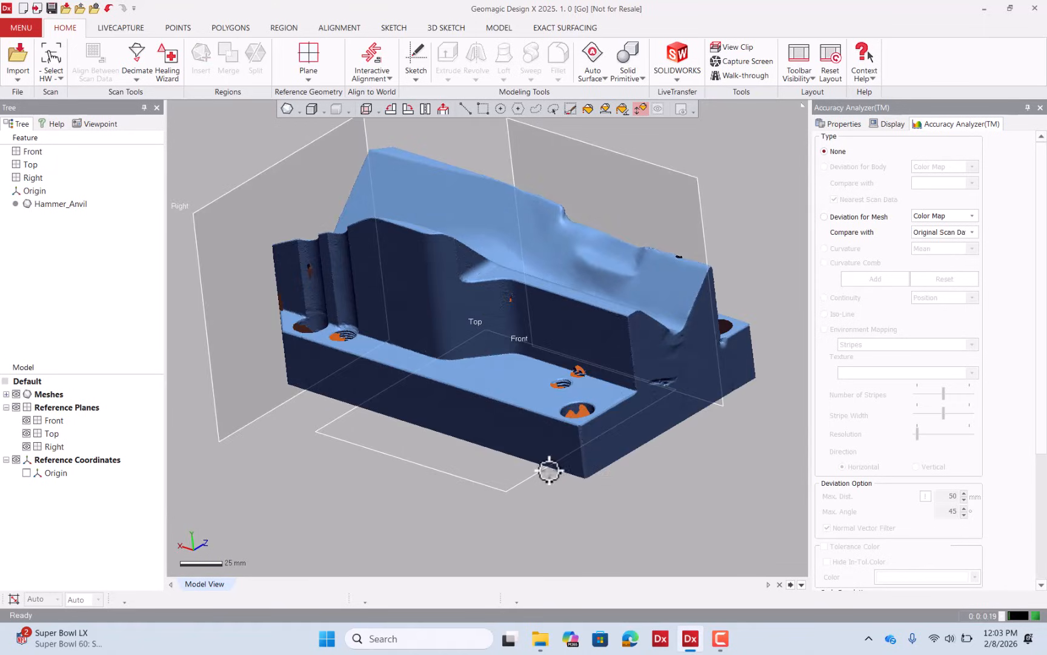
right_click(521, 477)
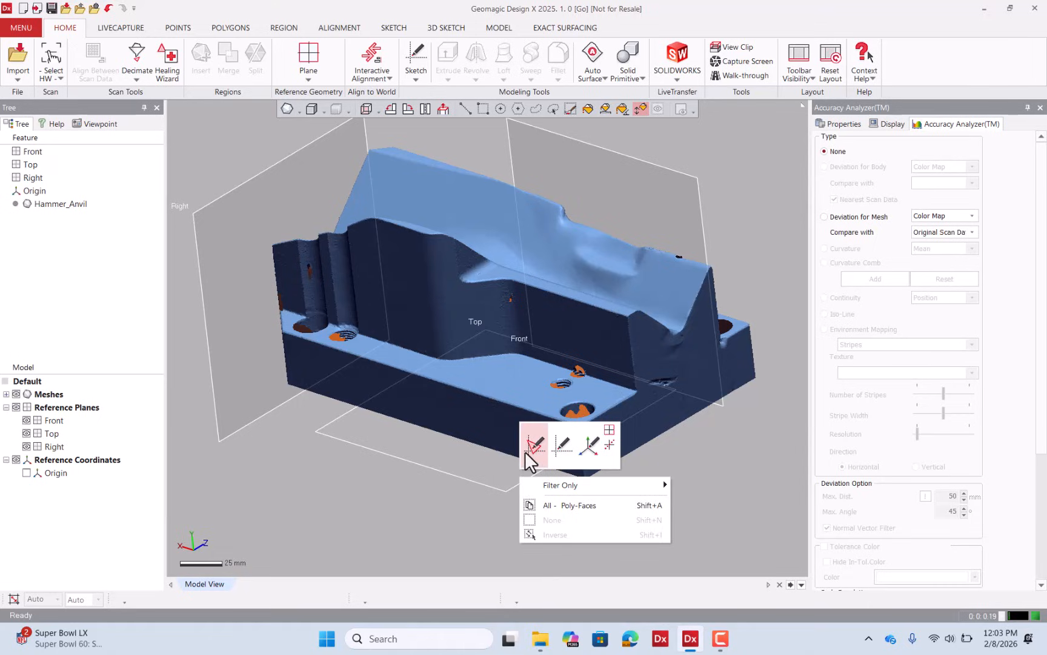
click(535, 443)
click(517, 474)
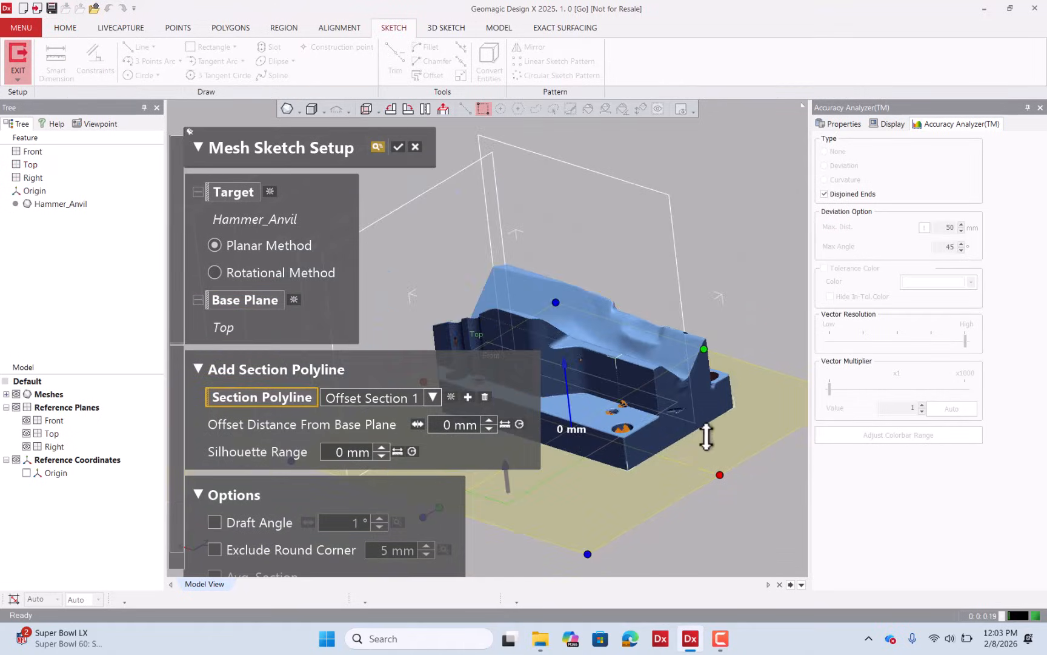
shift+right_drag(711, 391, 657, 372)
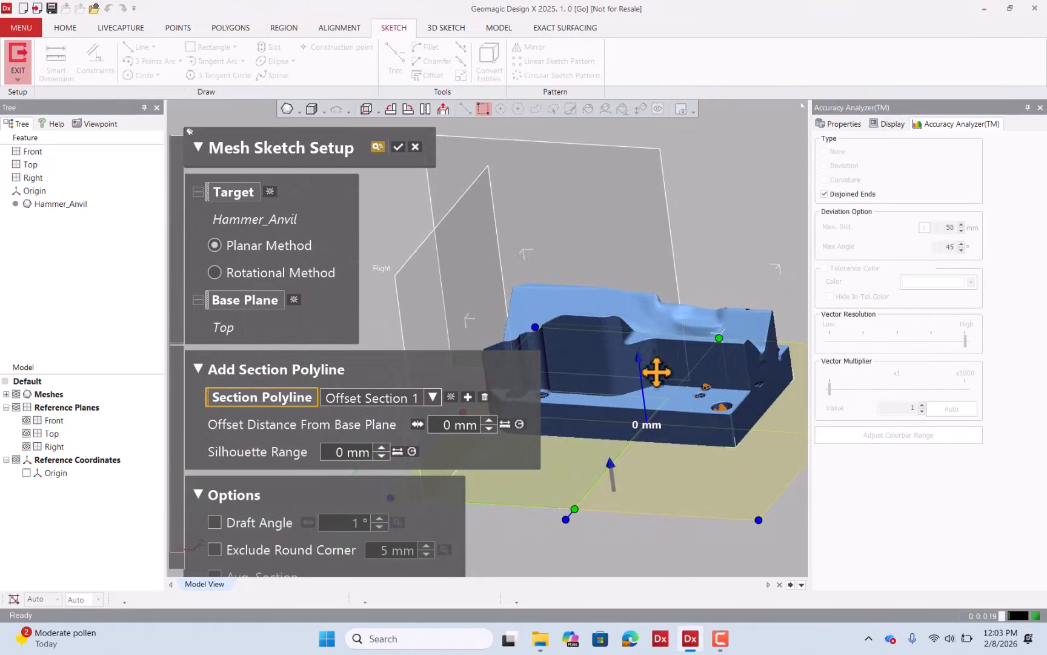
scroll(646, 300, down, 3)
scroll(644, 296, down, 1)
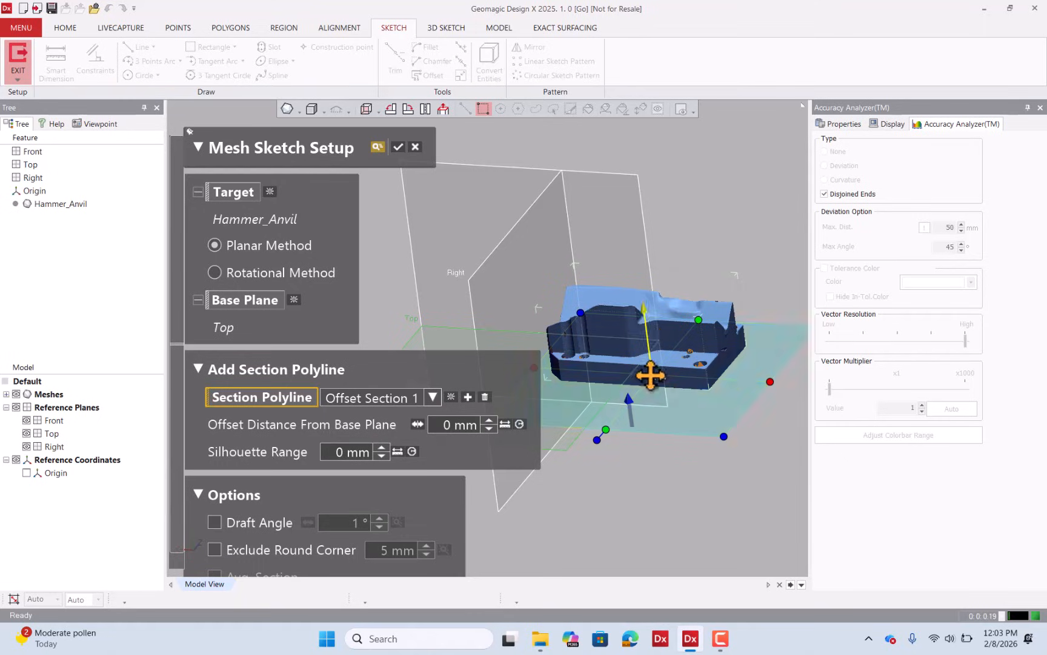
scroll(664, 371, up, 3)
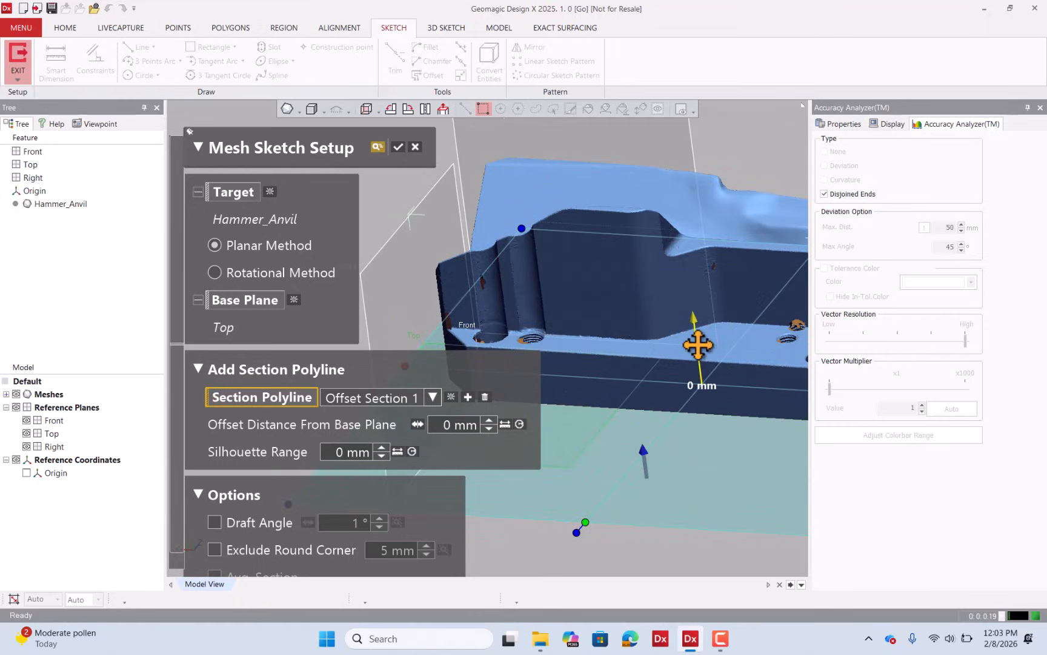
drag(699, 345, 698, 343)
mouse_move(678, 344)
right_down()
mouse_move(591, 327)
mouse_move(627, 316)
mouse_move(615, 341)
mouse_move(551, 344)
mouse_move(662, 355)
mouse_move(622, 384)
mouse_move(584, 519)
mouse_move(612, 592)
mouse_move(619, 400)
mouse_move(545, 348)
right_up()
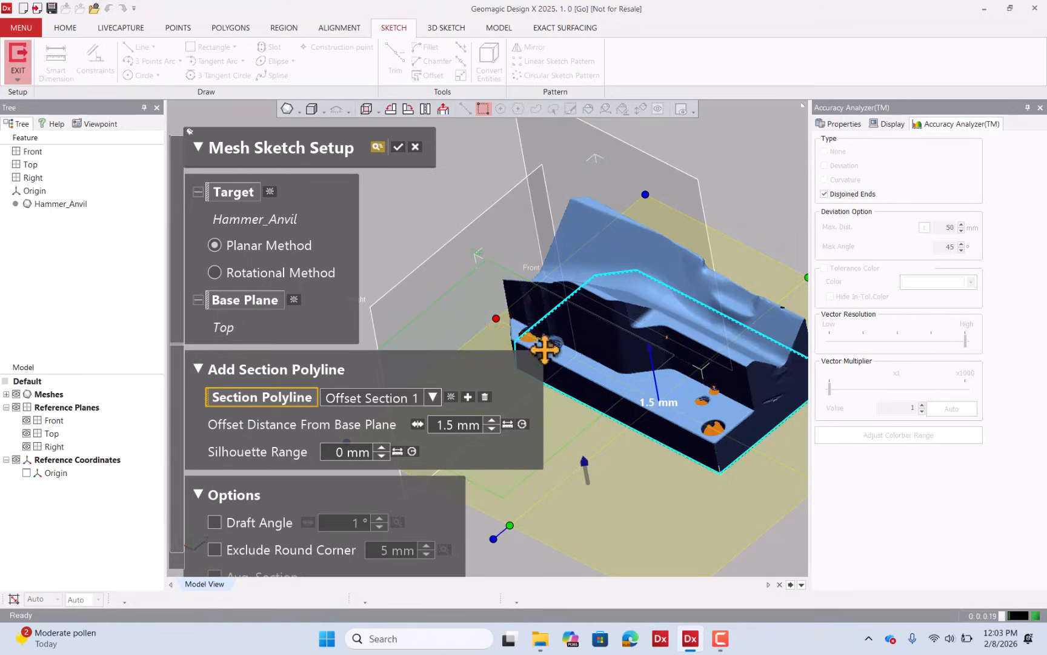
click(398, 147)
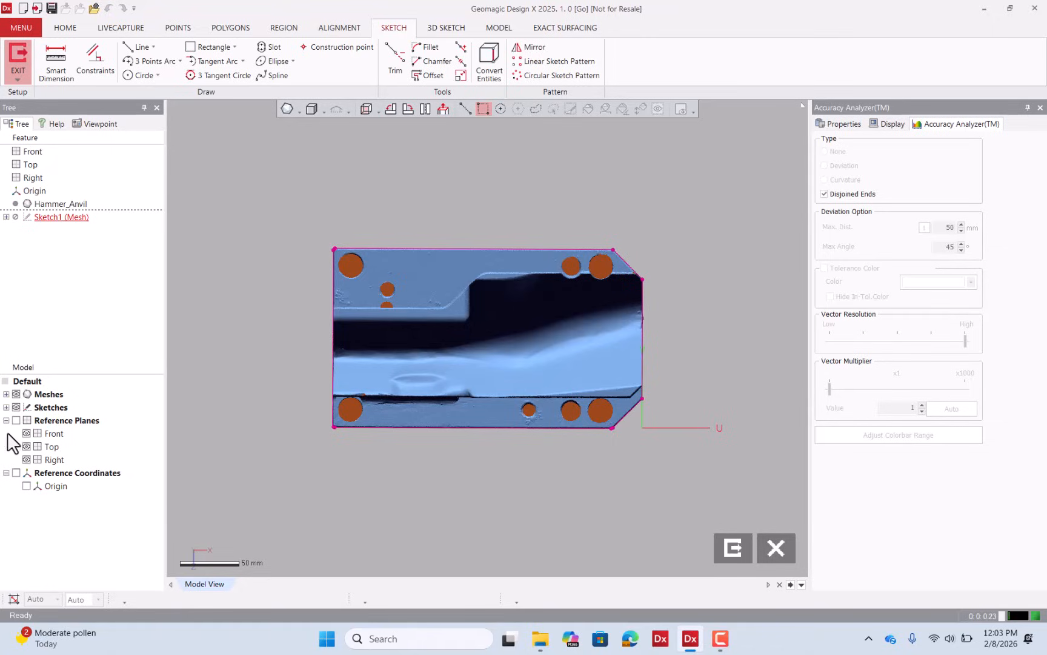
Hide the mesh and fit a sketch line to each of the six sides of the base's section polyline
click(17, 394)
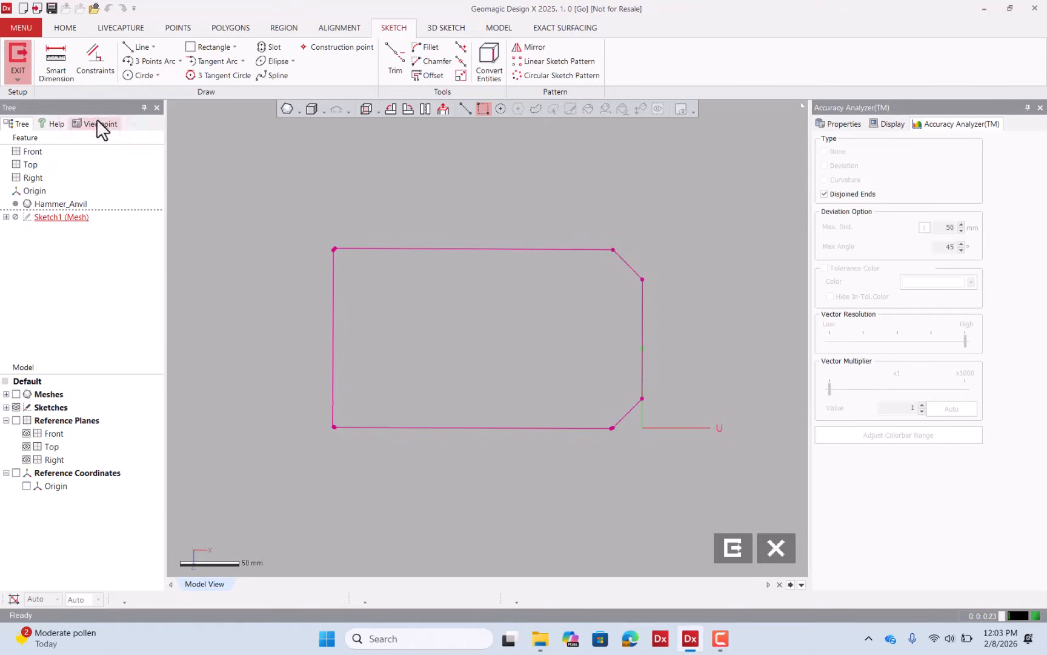
click(139, 47)
scroll(711, 253, down, 3)
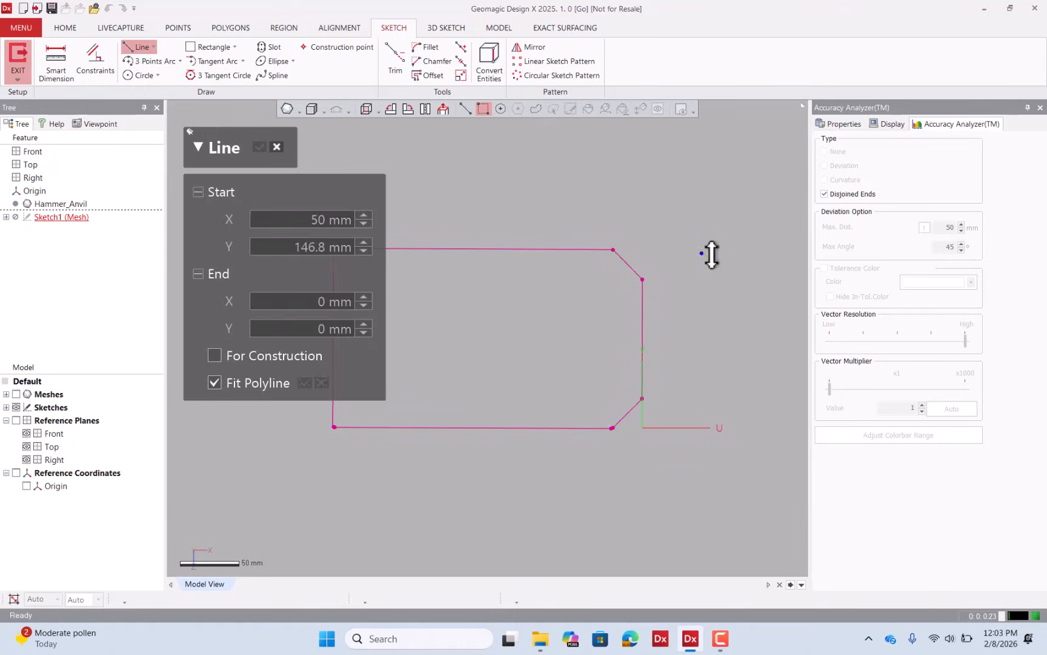
scroll(564, 303, up, 2)
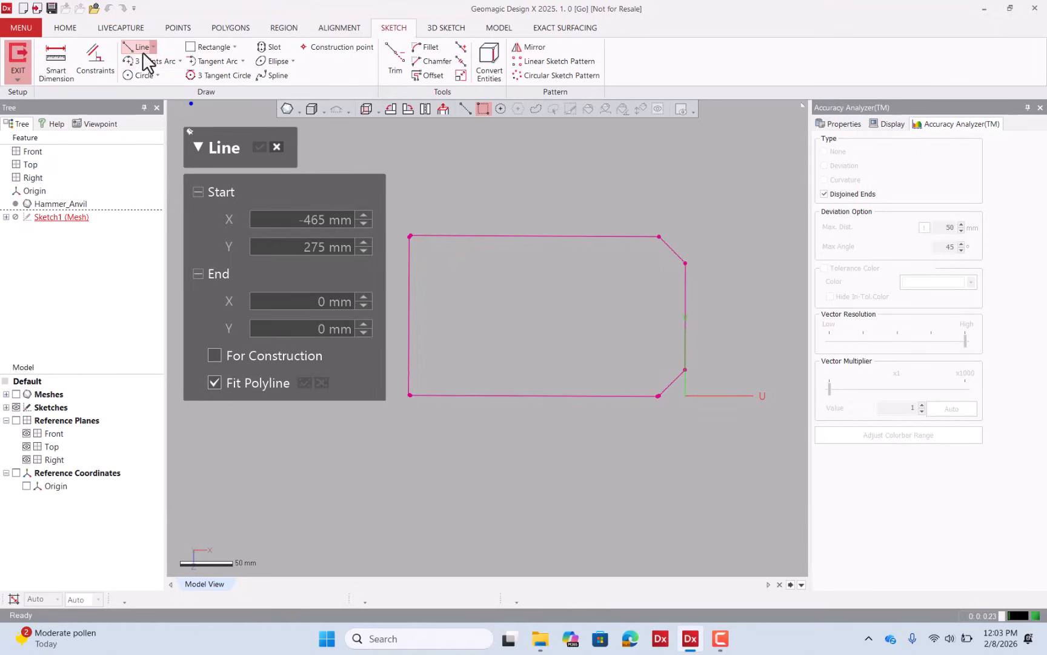
click(411, 274)
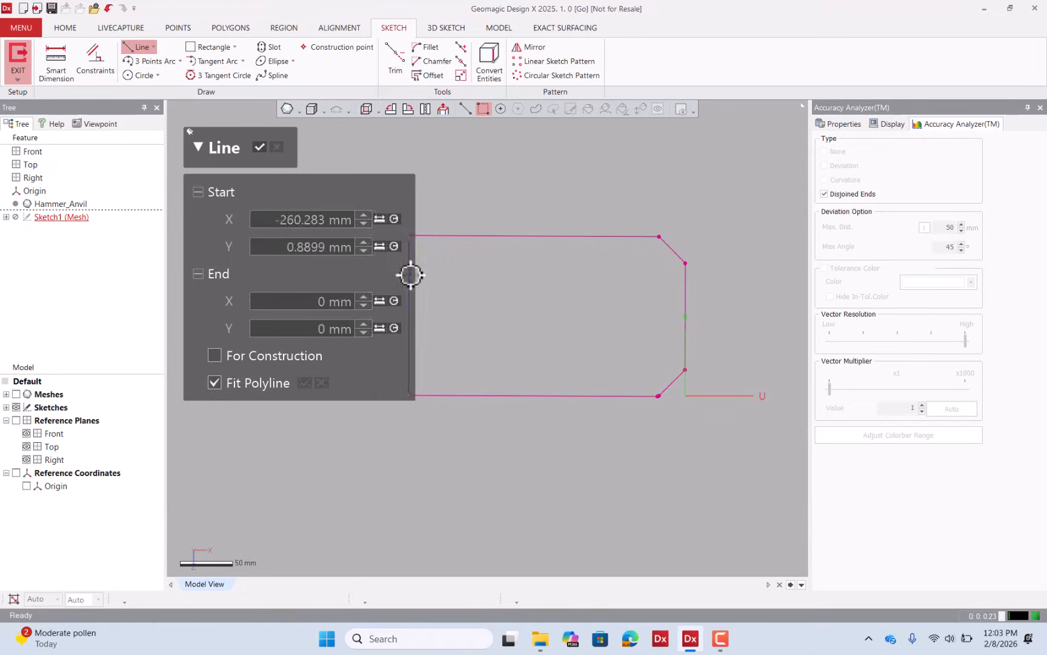
click(545, 236)
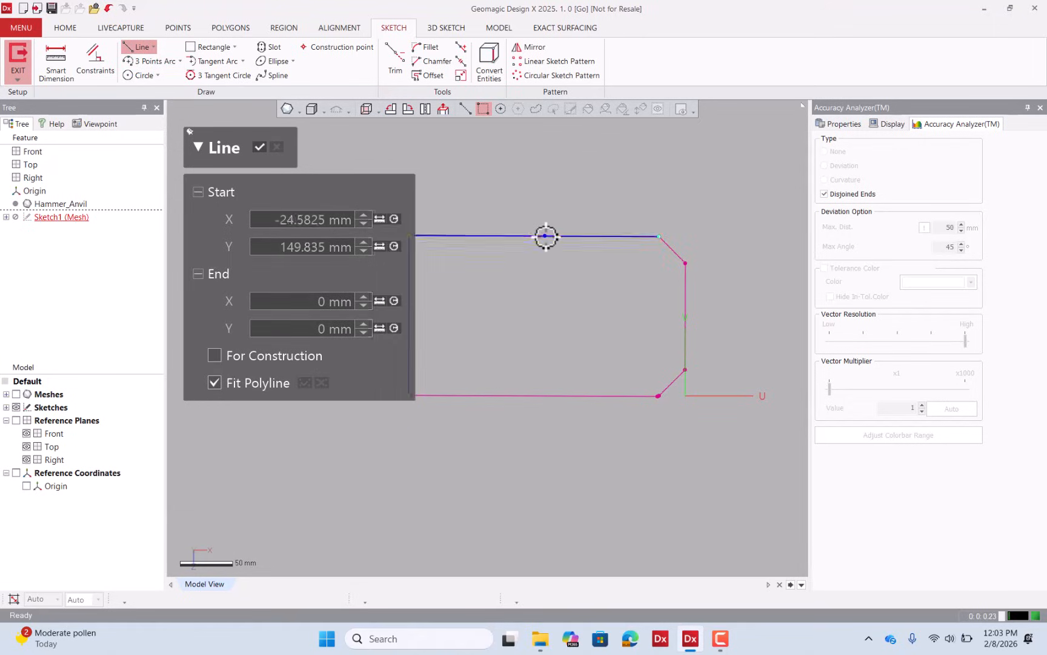
click(671, 249)
click(687, 294)
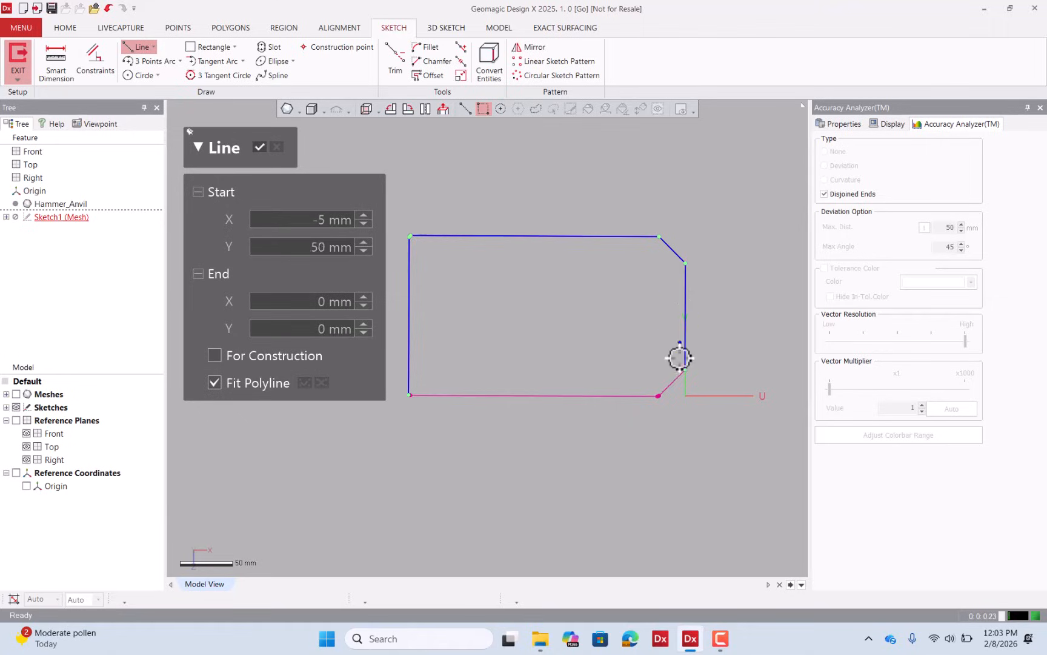
click(672, 382)
click(614, 397)
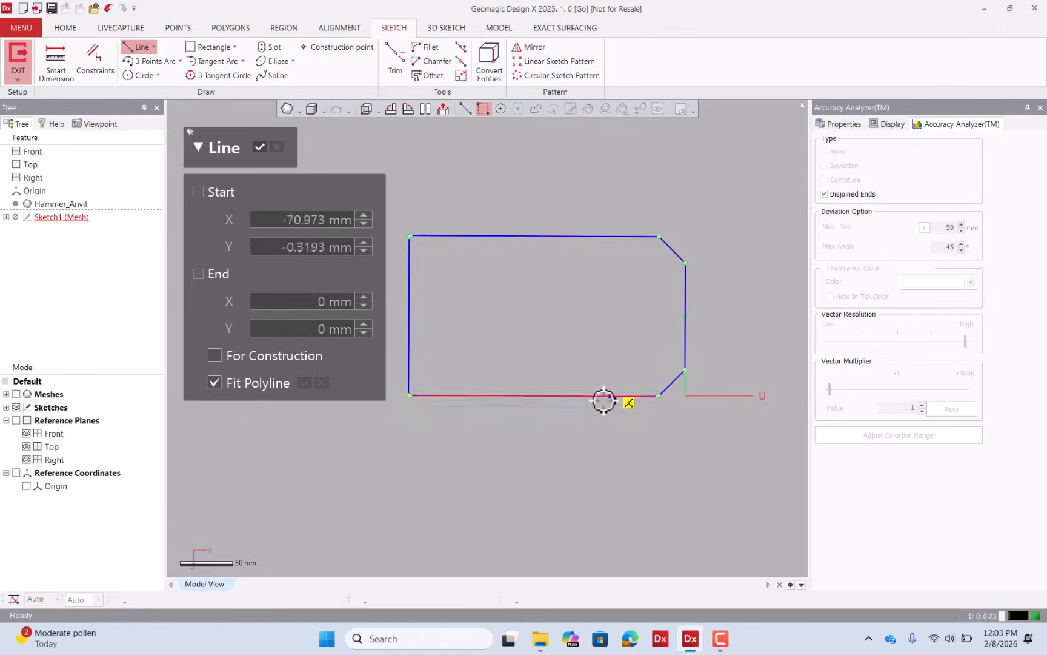
click(260, 148)
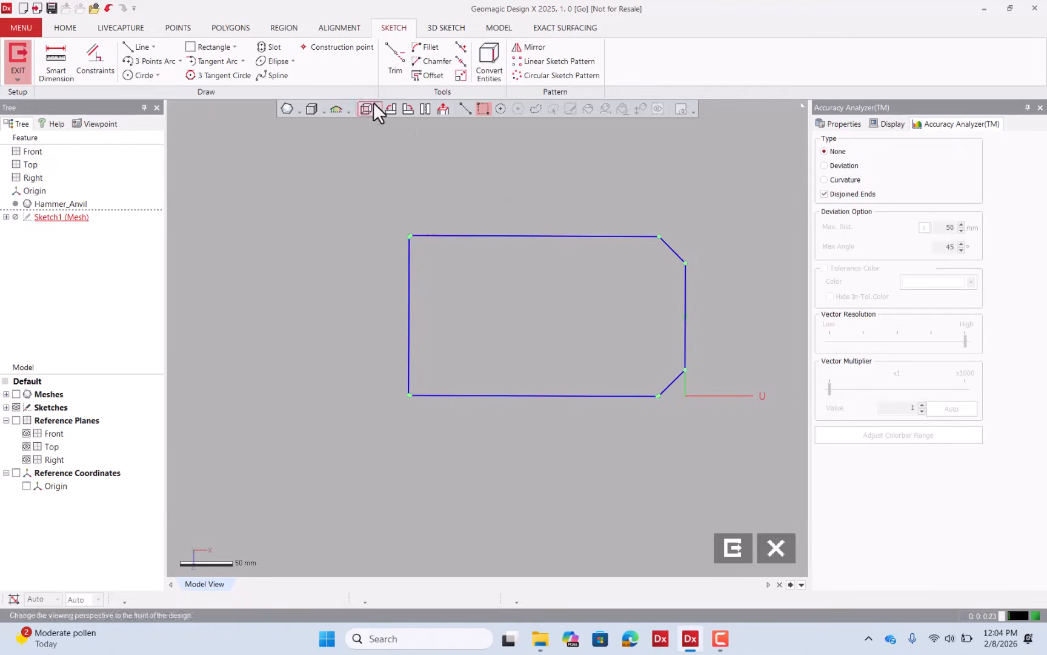
Corner Trim adjacent lines at all six corners of the base outline to make one closed profile
click(391, 67)
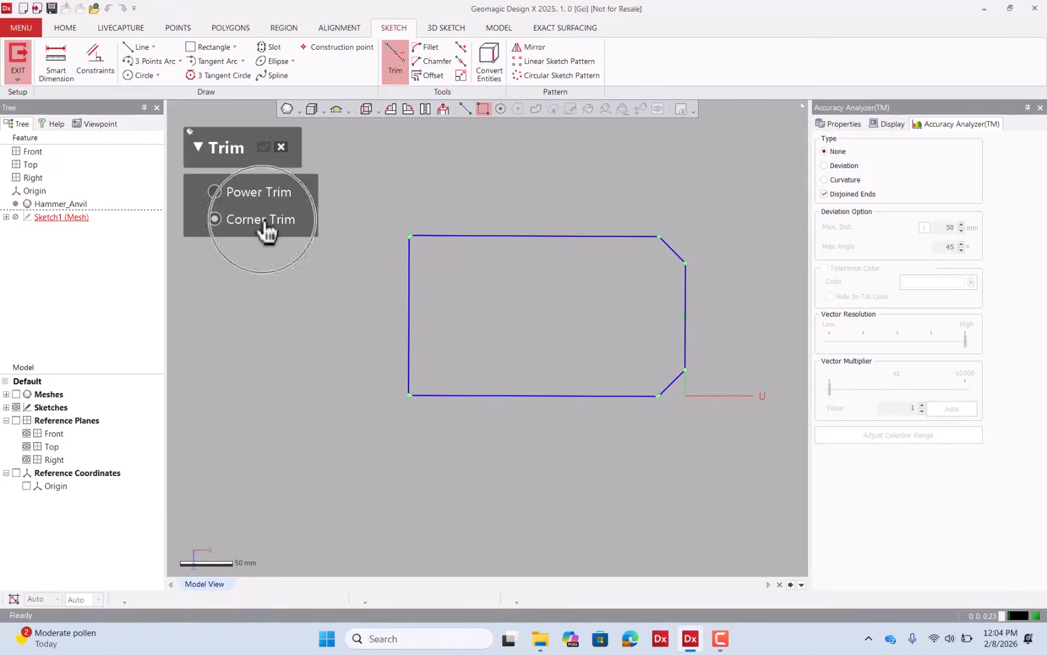
click(451, 236)
click(409, 258)
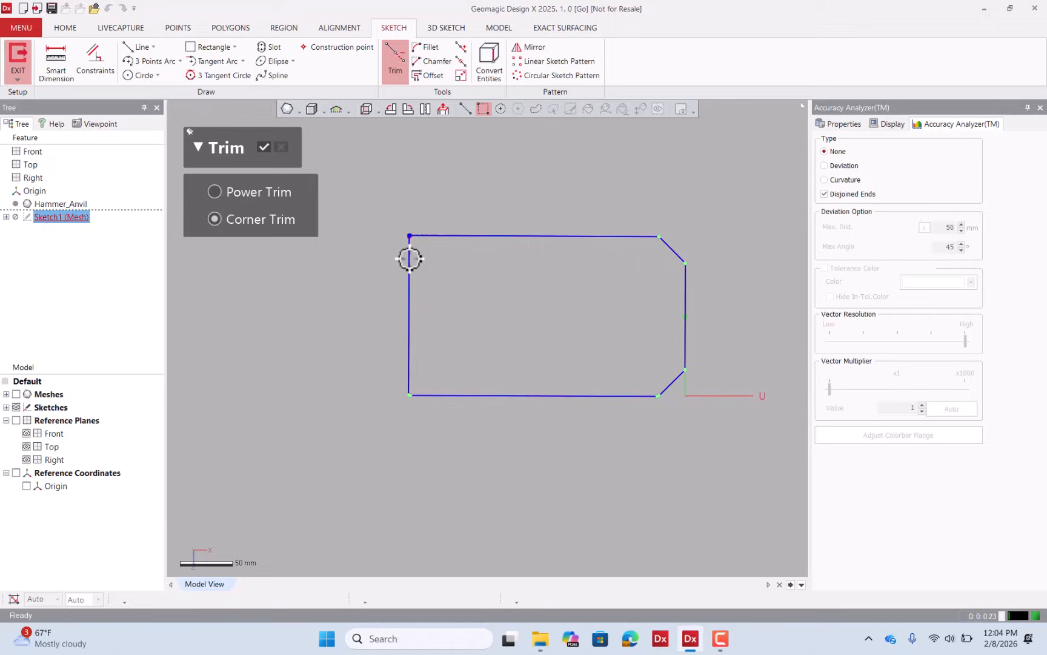
click(409, 362)
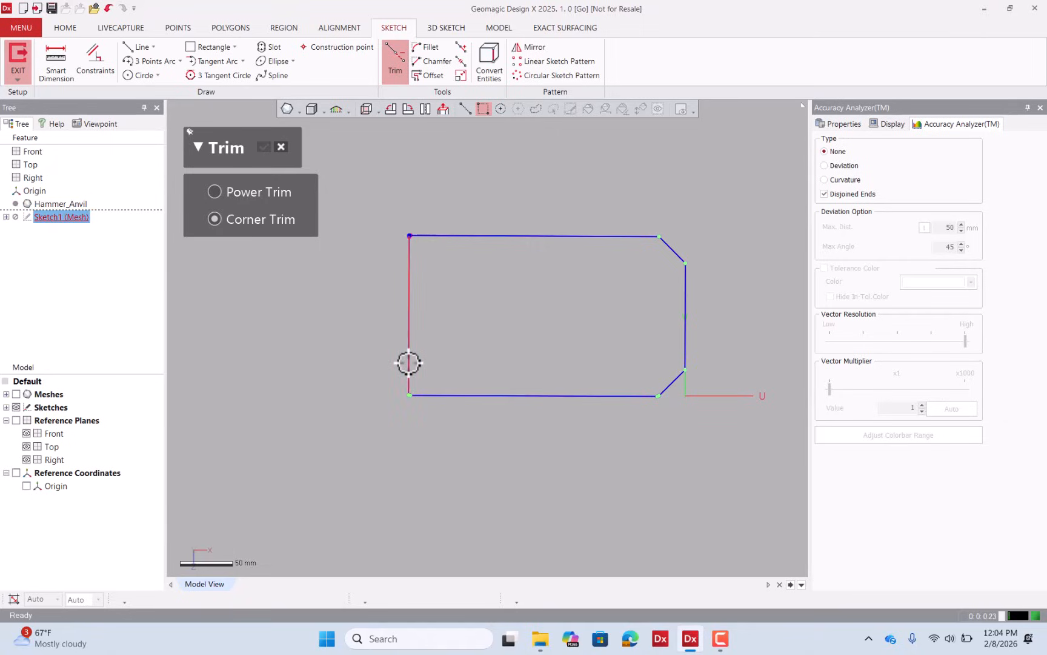
click(481, 395)
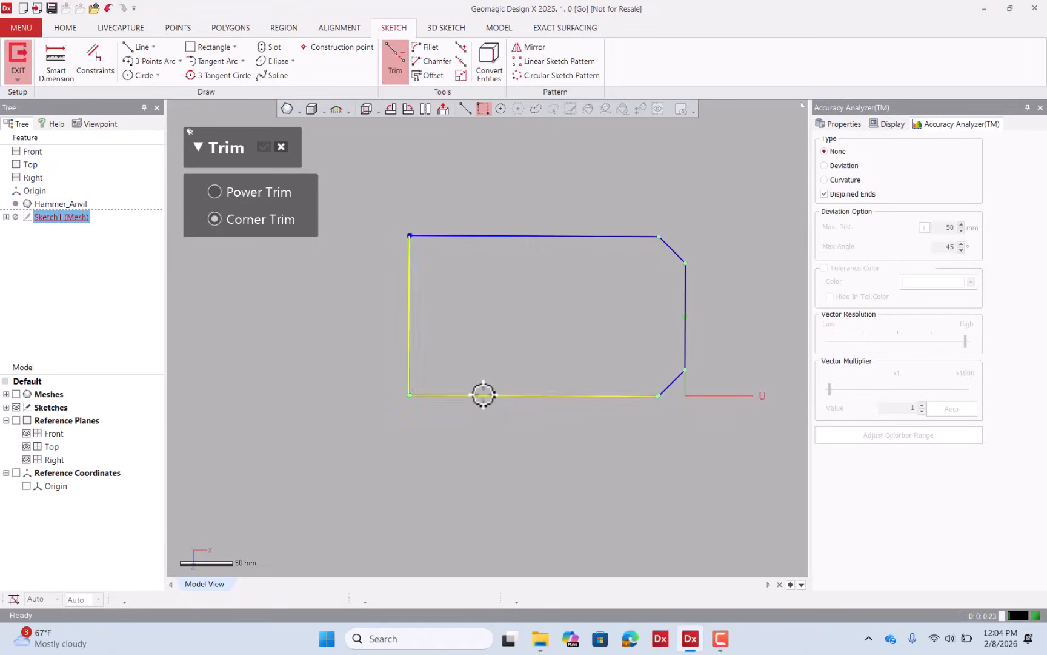
click(646, 397)
click(674, 386)
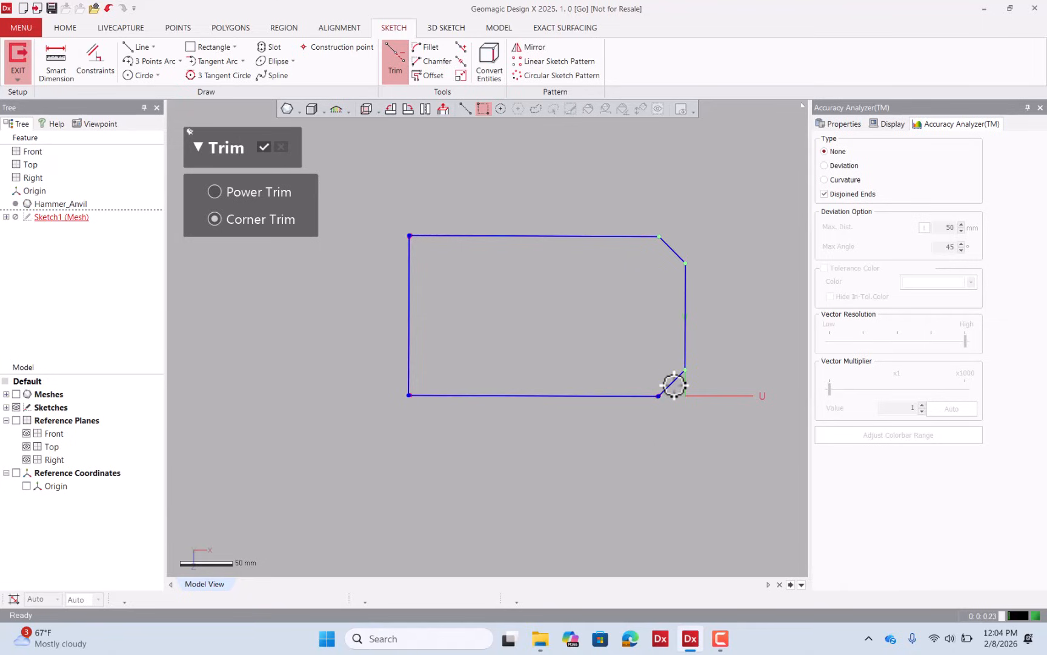
click(681, 380)
click(685, 285)
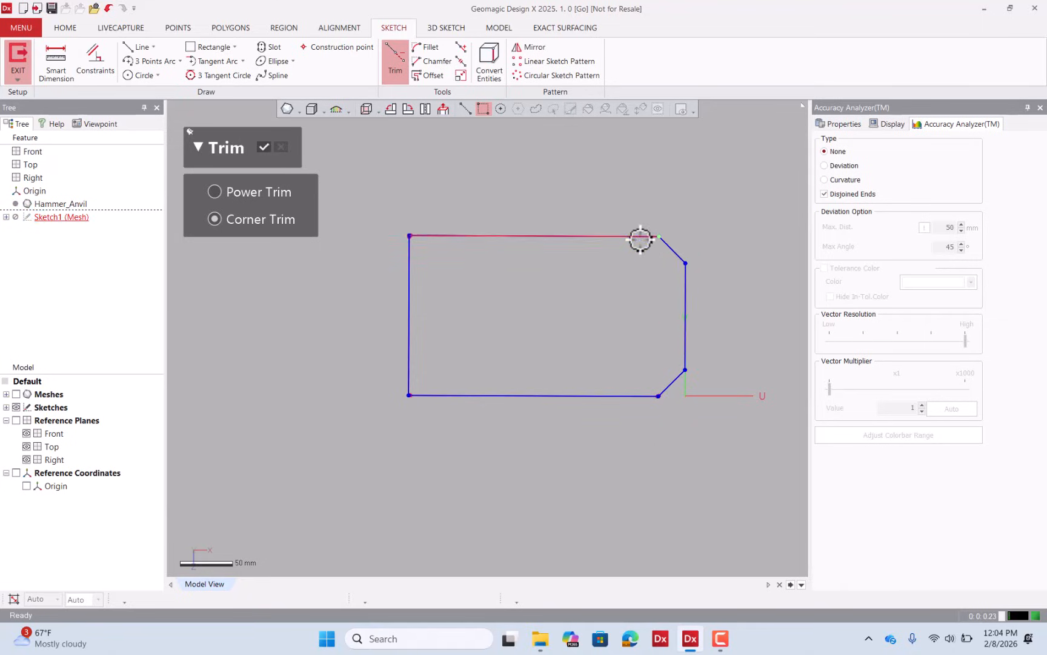
click(669, 246)
click(638, 237)
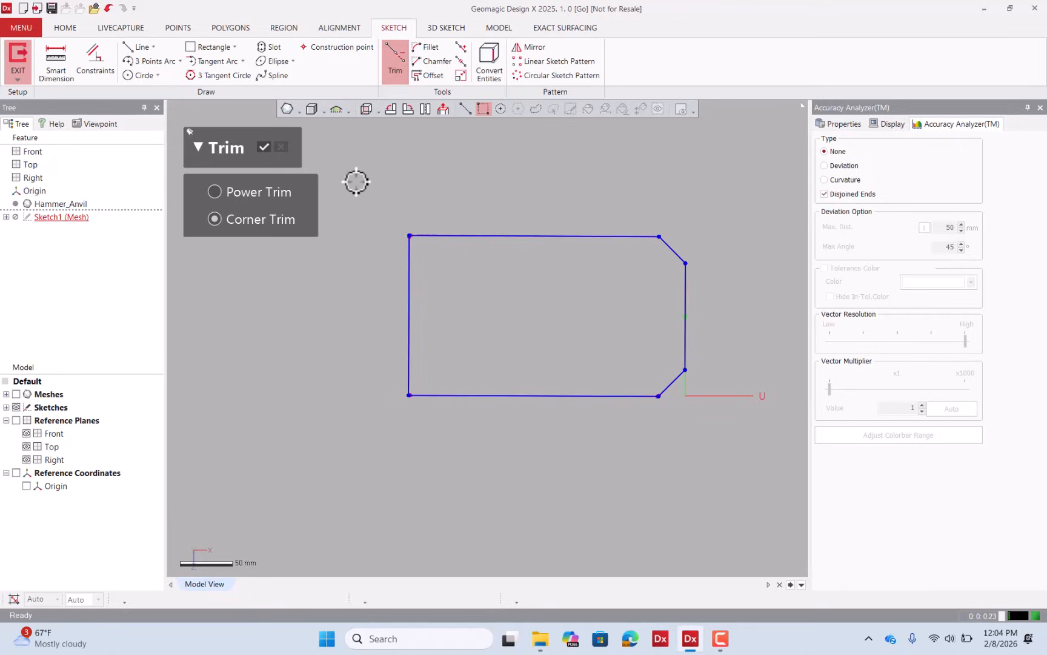
click(264, 146)
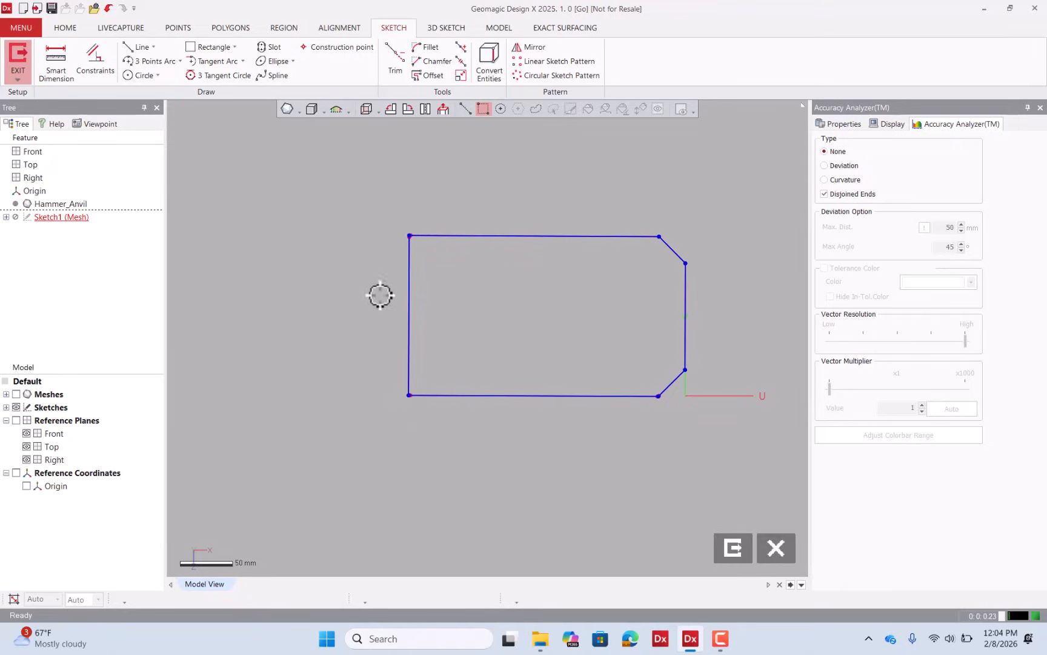
Apply a Parallel constraint between the two long sides of the base outline
click(16, 394)
click(16, 394)
scroll(278, 315, down, 2)
scroll(550, 299, up, 3)
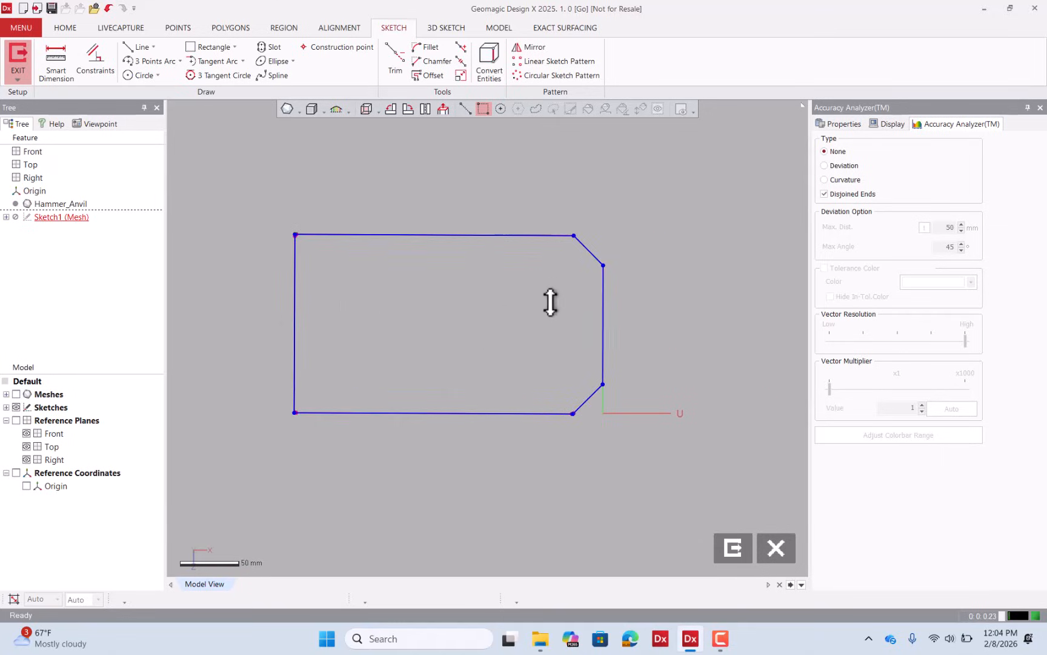
click(456, 414)
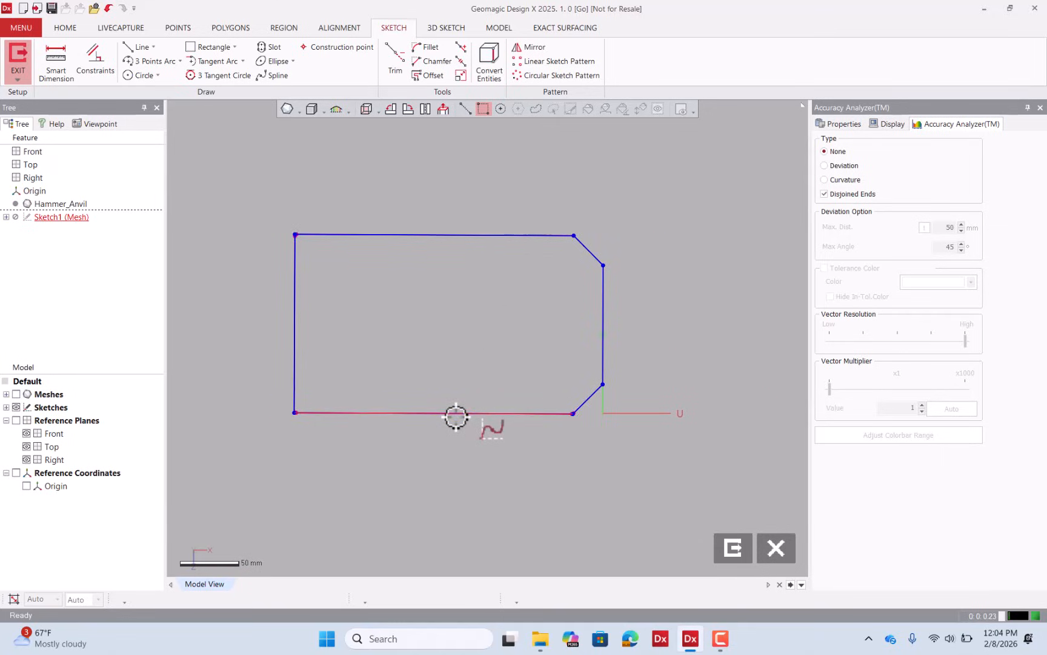
click(456, 415)
click(464, 234)
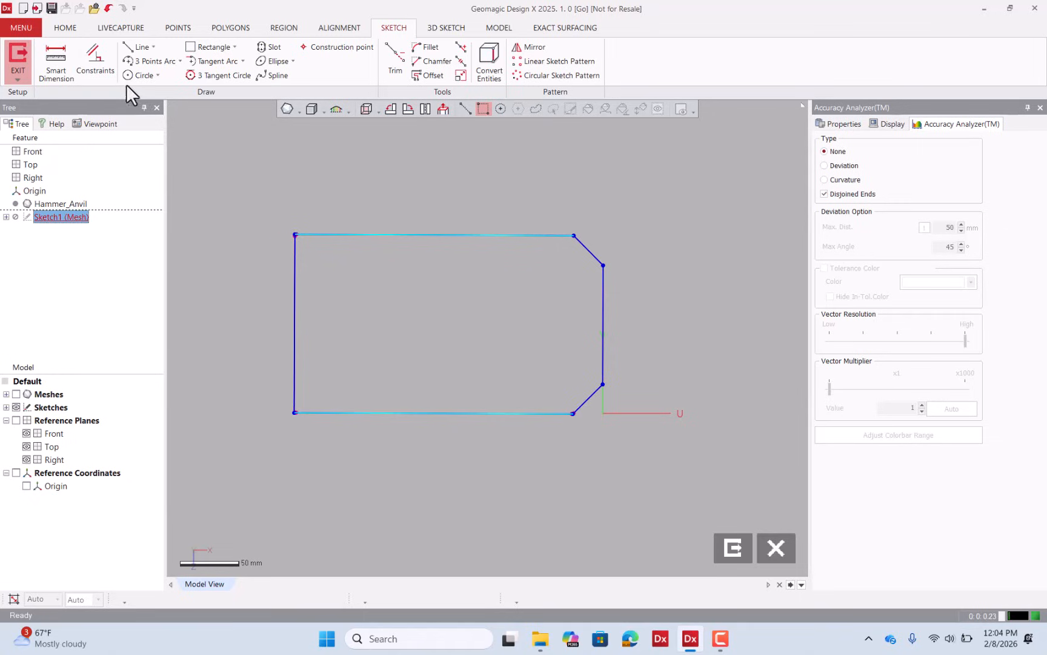
click(98, 69)
click(269, 466)
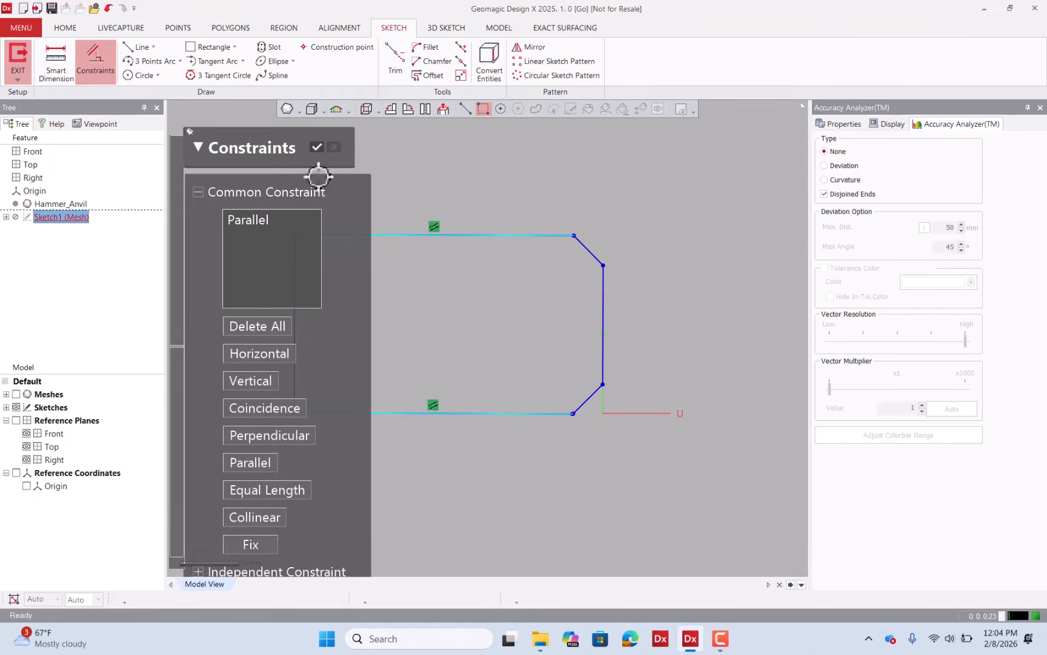
click(317, 147)
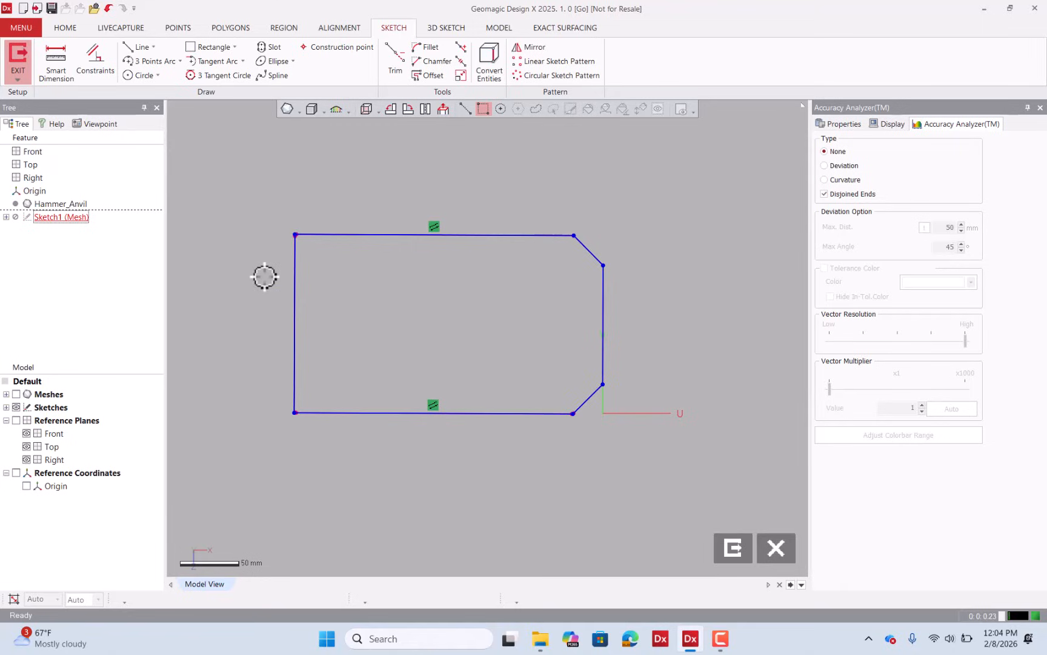
Apply a Parallel constraint between the two short sides of the base outline
click(294, 291)
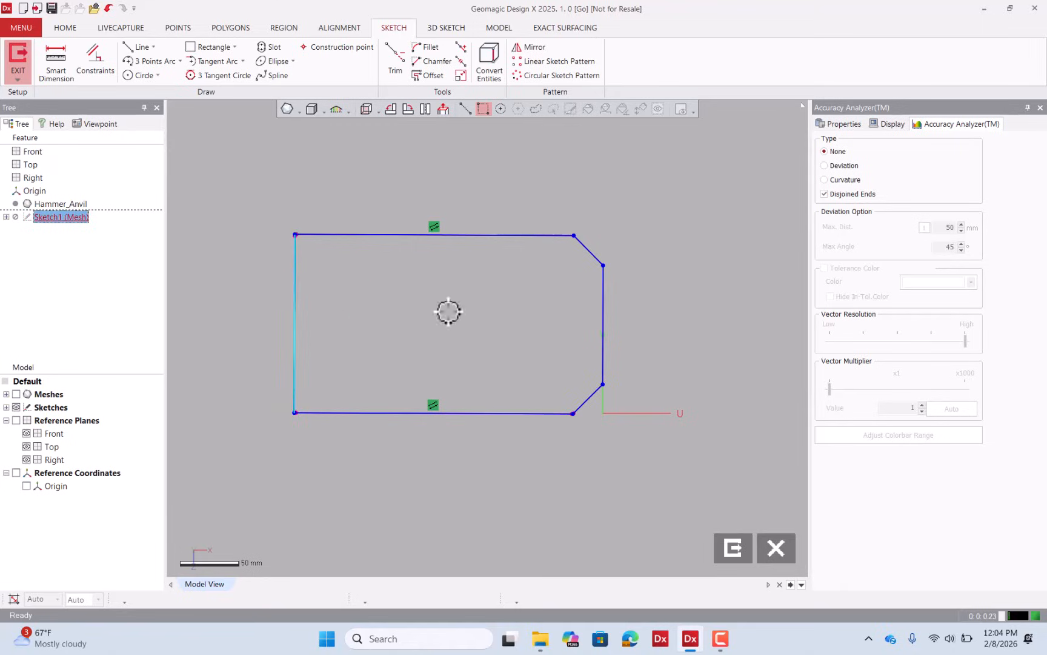
click(606, 315)
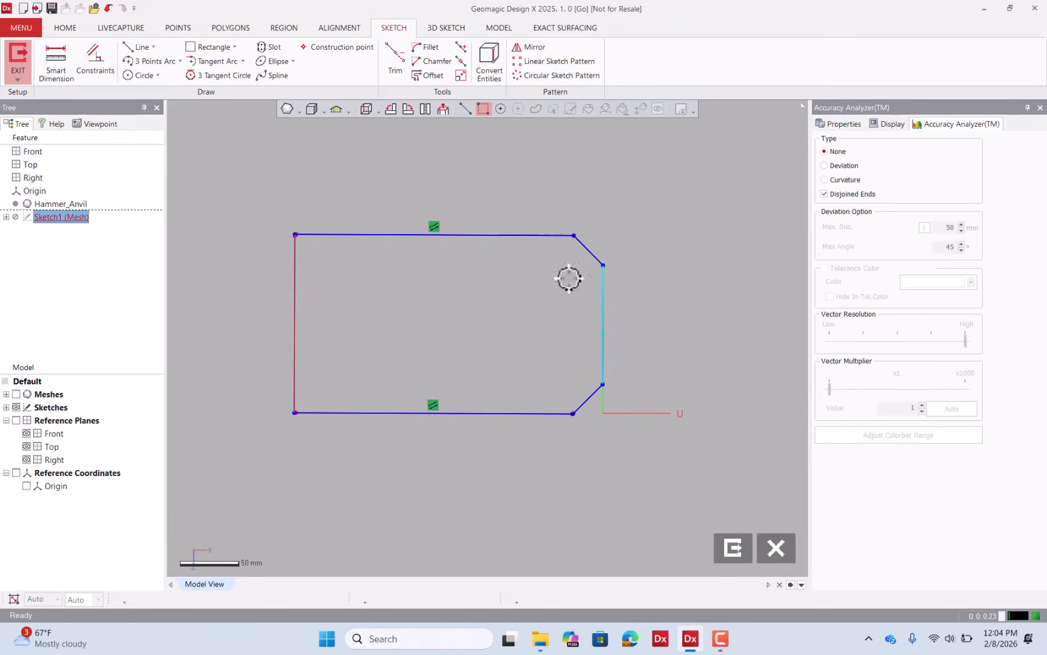
click(95, 61)
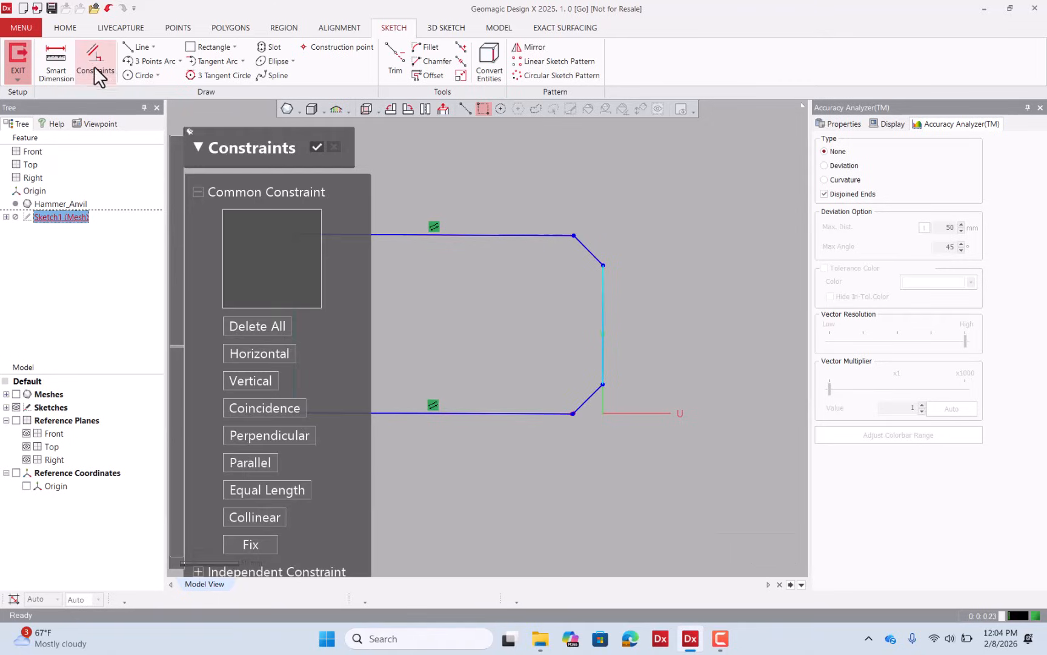
click(274, 464)
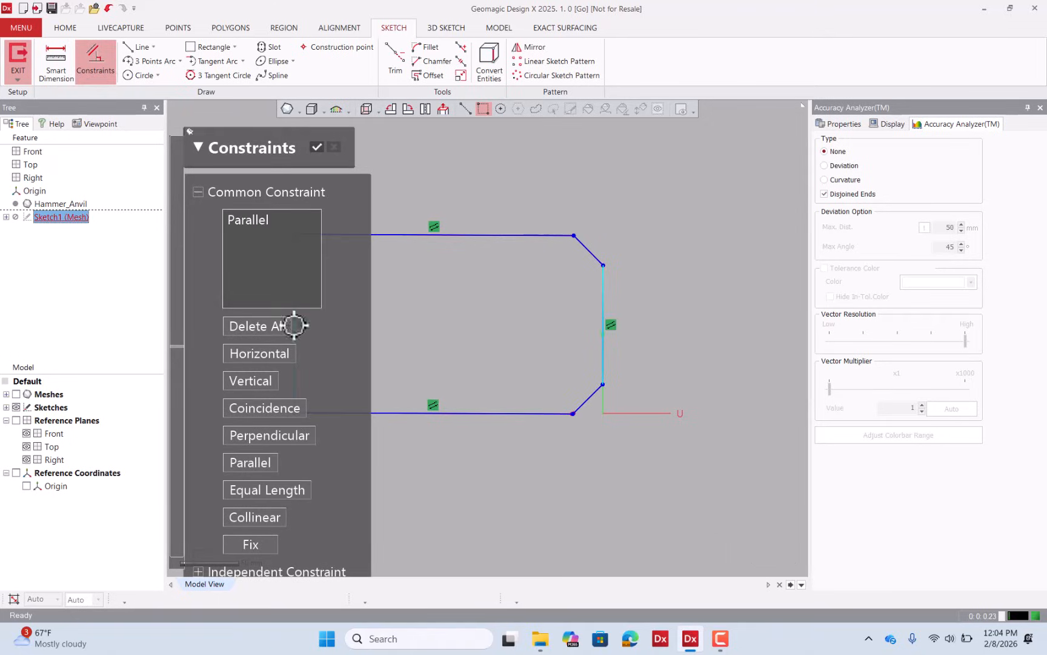
click(317, 147)
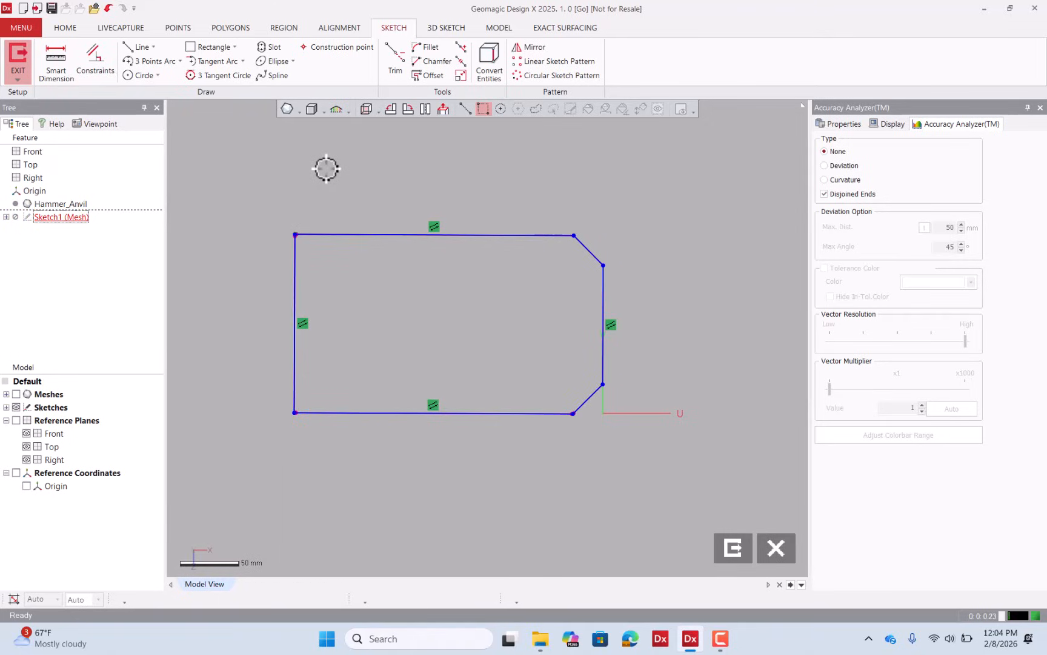
Dimension the base outline's overall length between its short sides and its overall width between its long sides
scroll(480, 281, down, 2)
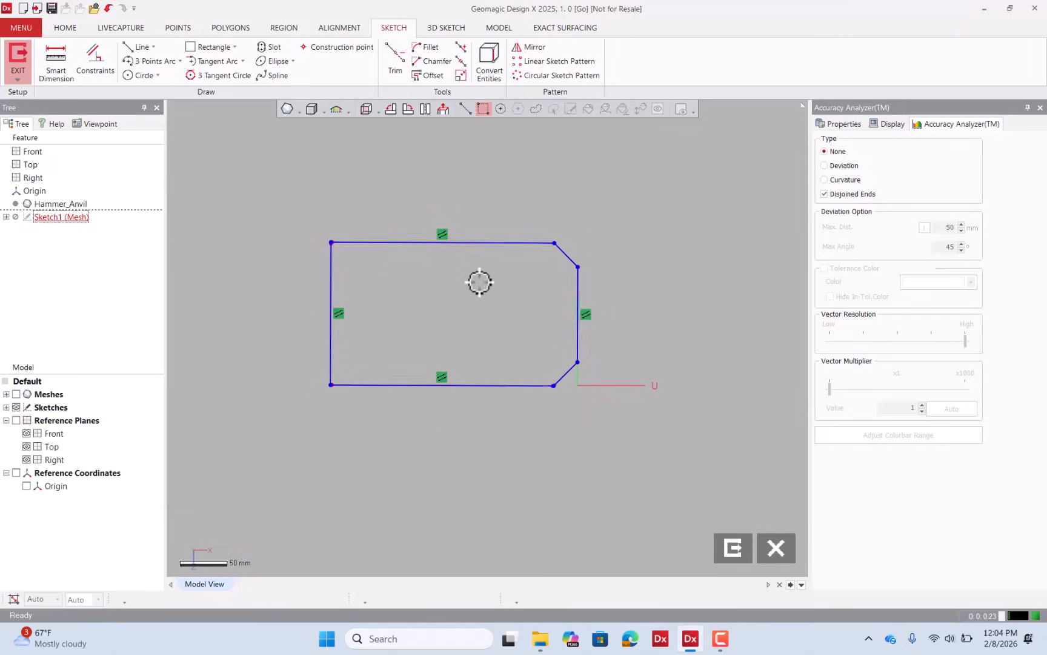
scroll(480, 280, up, 1)
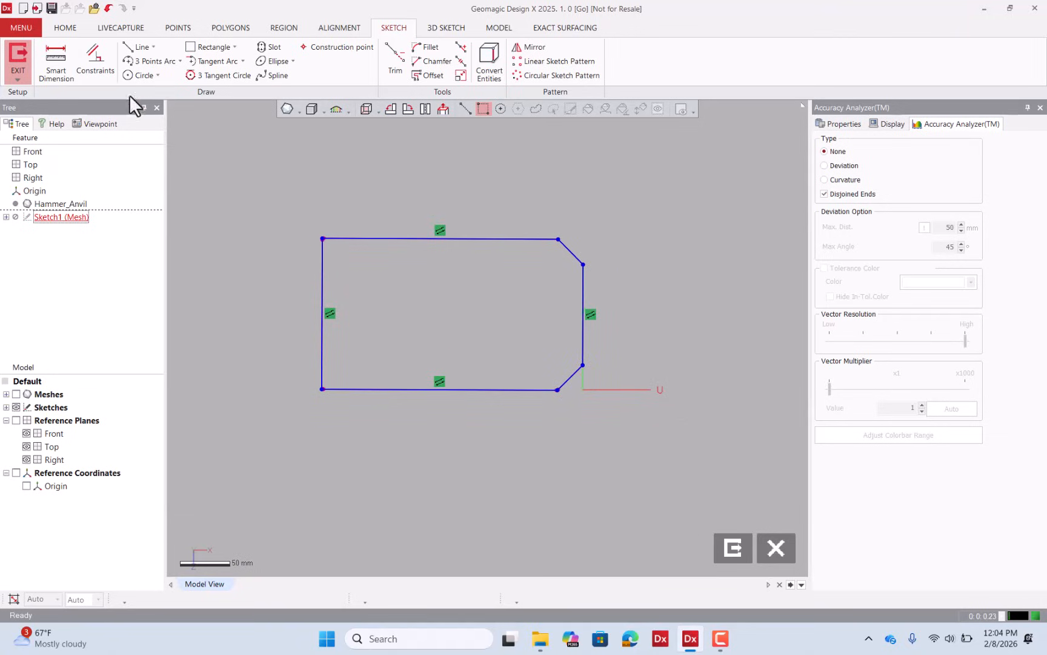
click(51, 68)
click(322, 327)
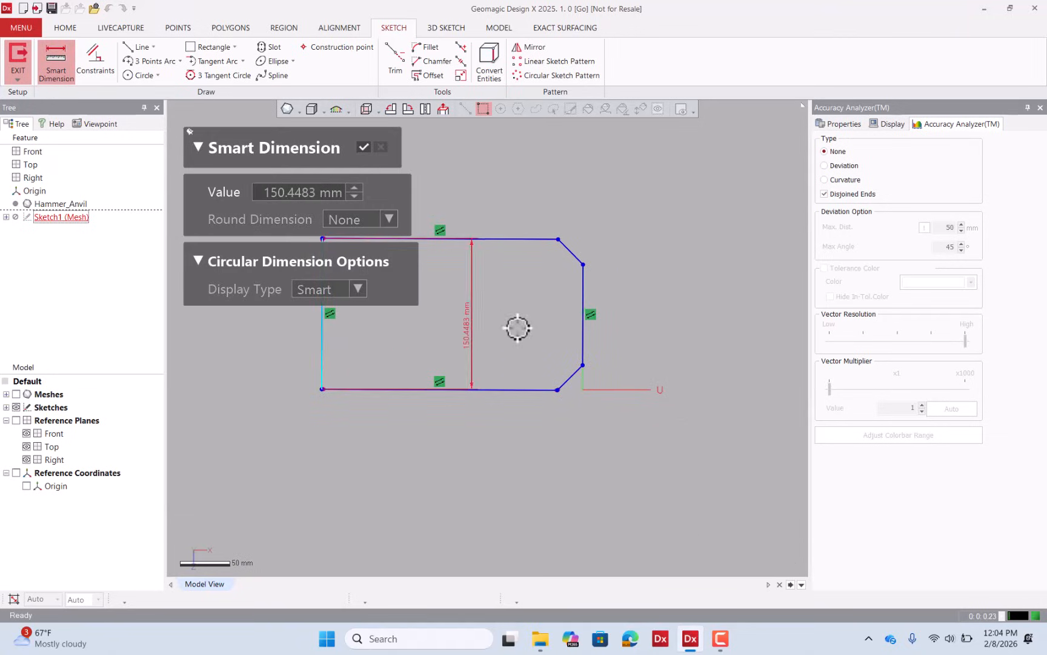
click(582, 333)
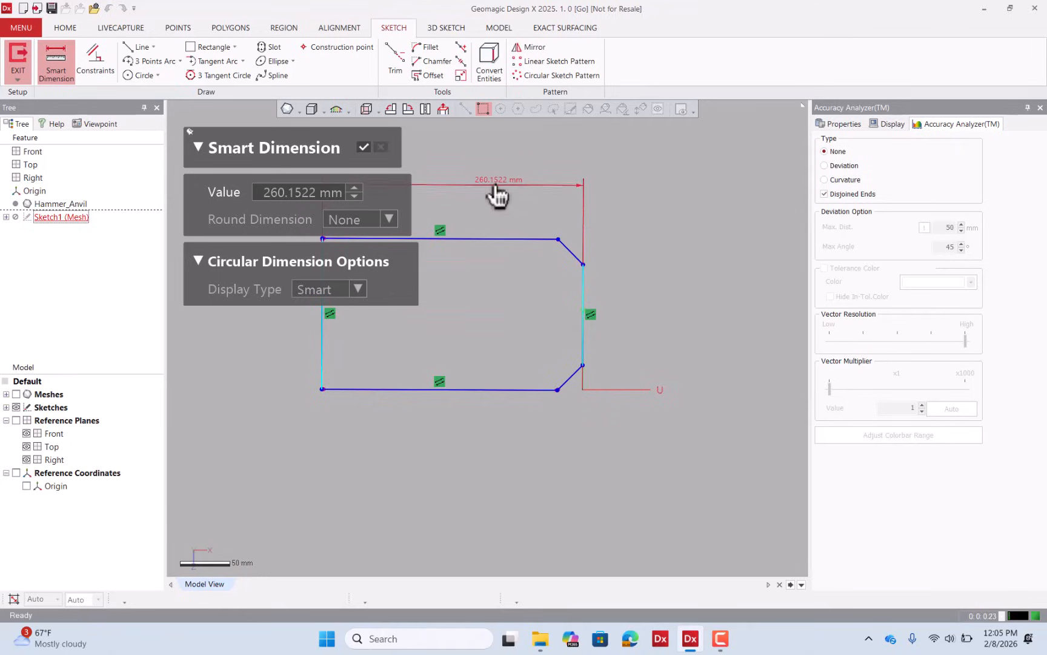
click(467, 191)
click(498, 239)
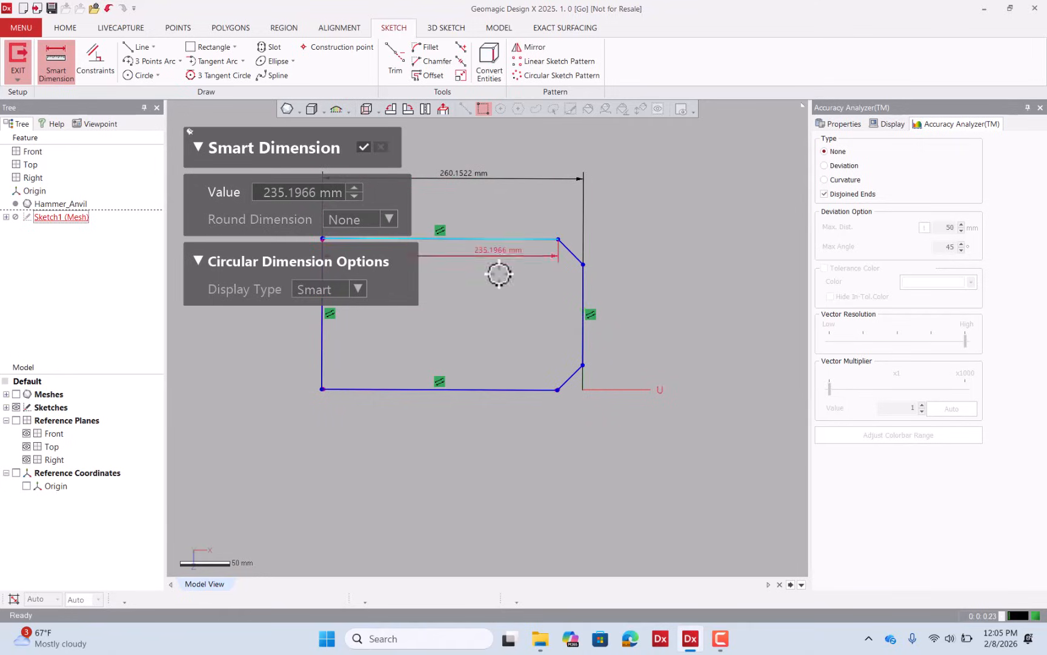
click(509, 389)
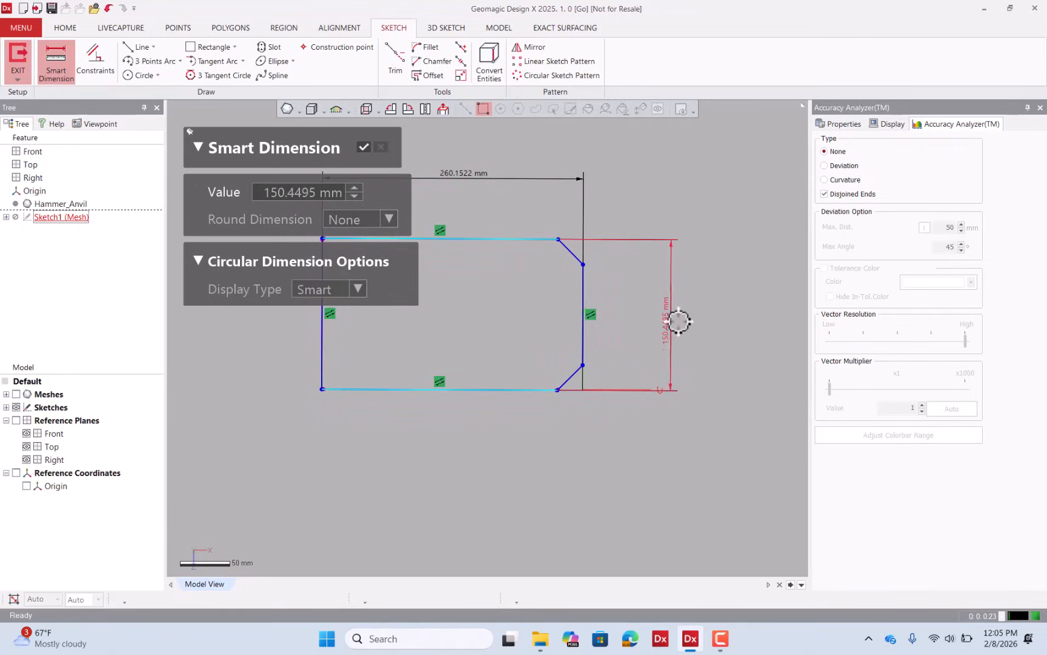
click(686, 330)
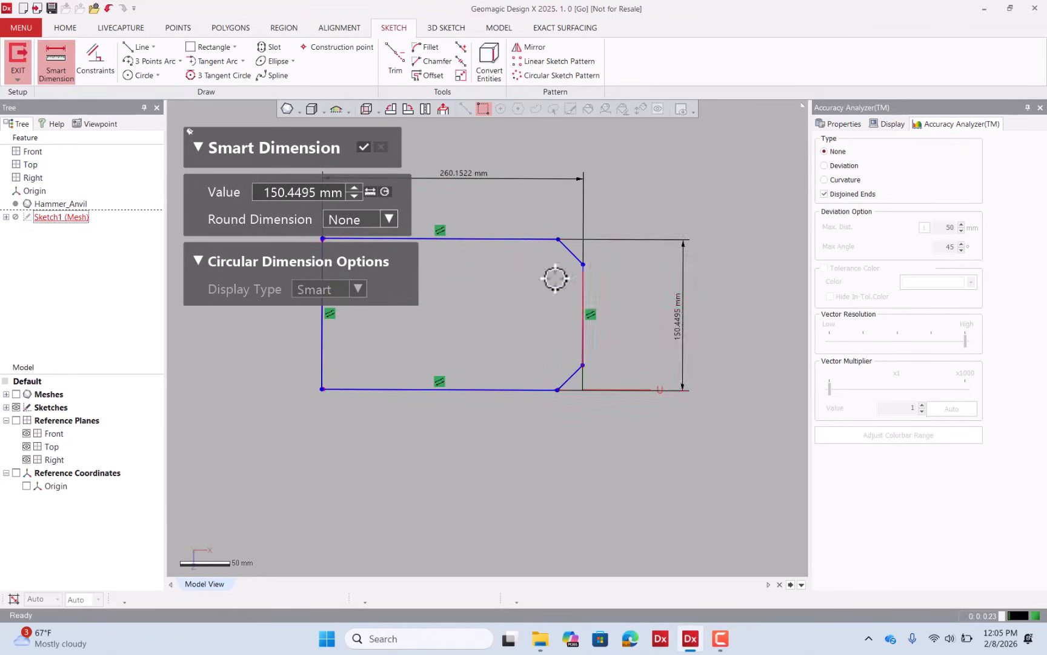
click(363, 147)
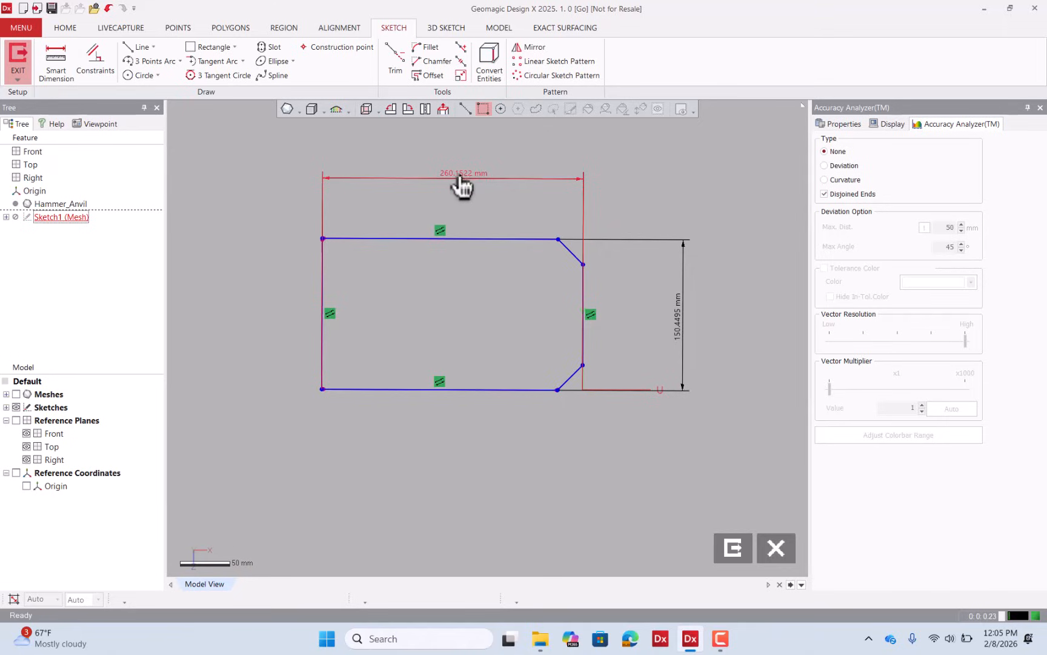
Apply an Equal Length constraint to the two chamfered corner edges of the base outline
click(572, 253)
click(569, 378)
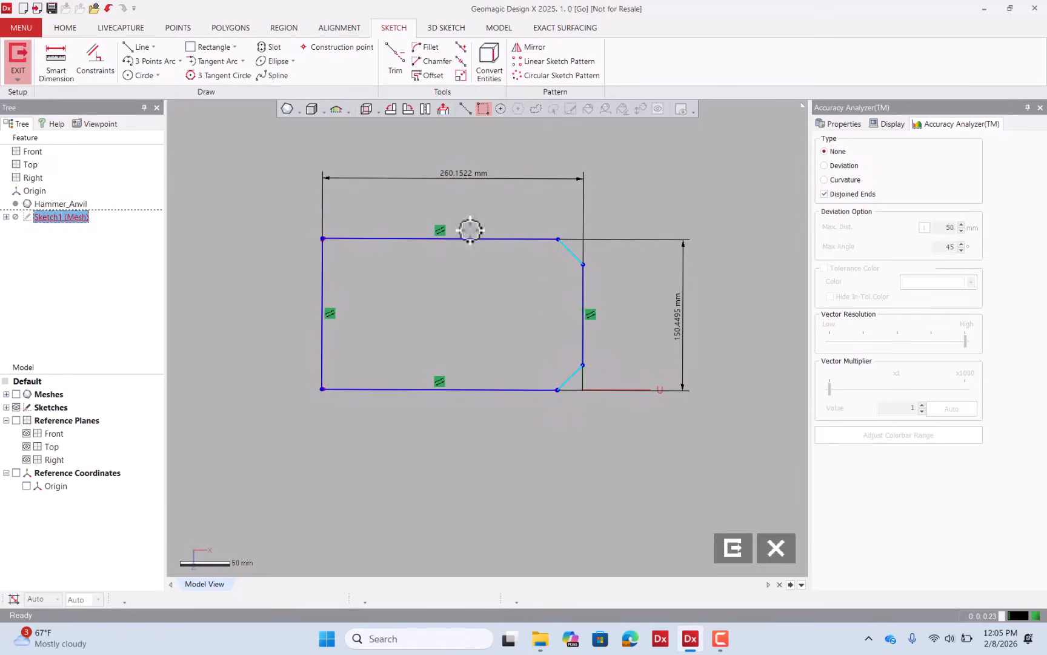
click(91, 67)
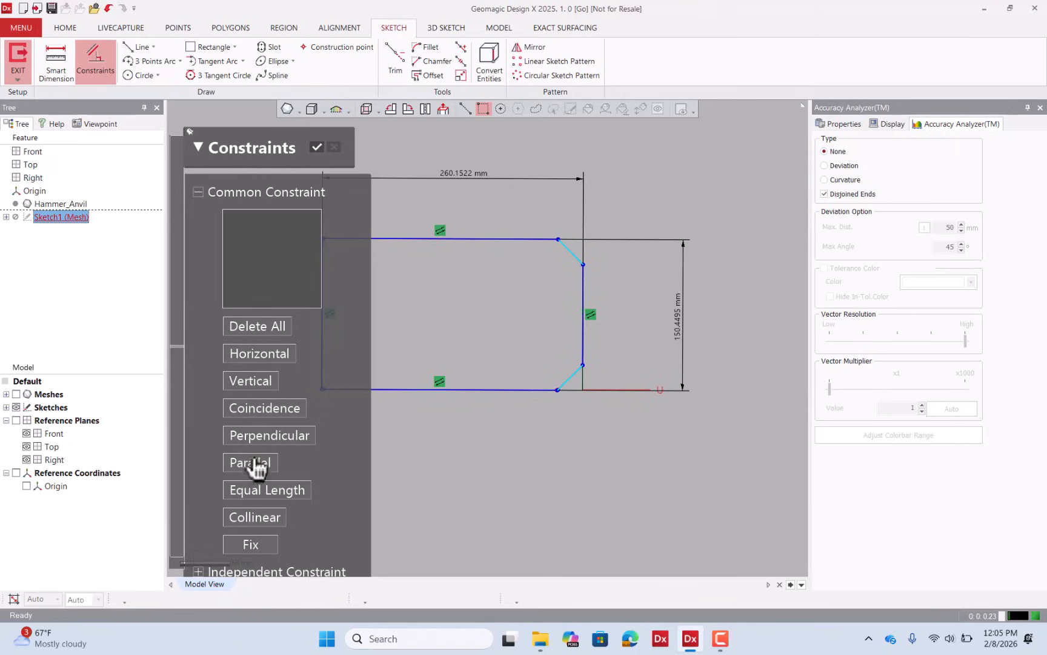
click(265, 492)
click(316, 147)
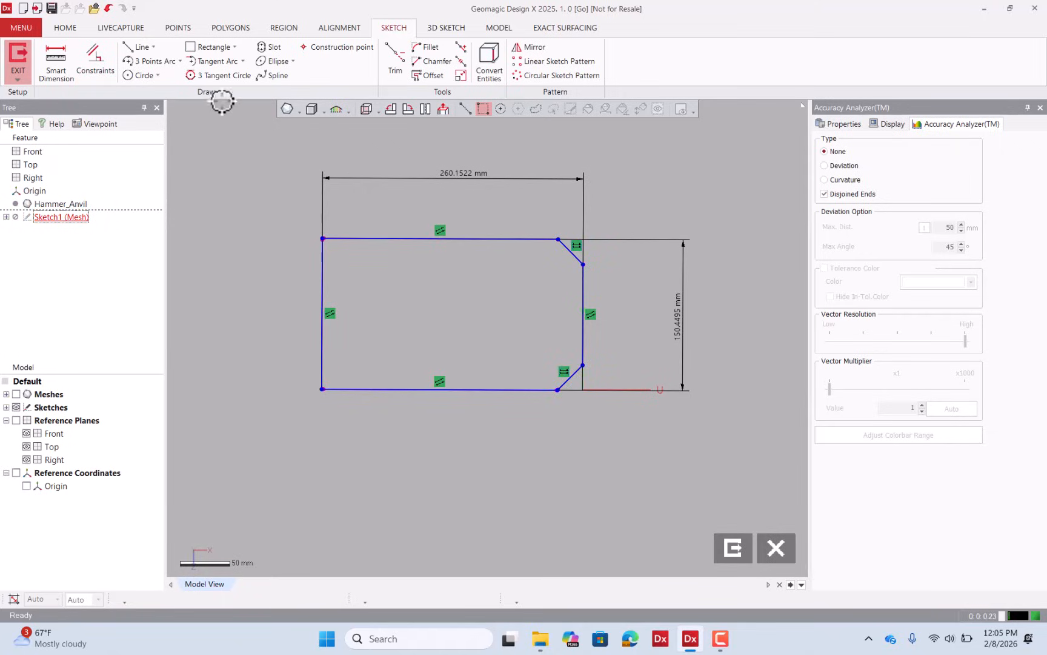
Add angle dimensions between each of the two chamfered corner edges and the short side connecting them
click(67, 61)
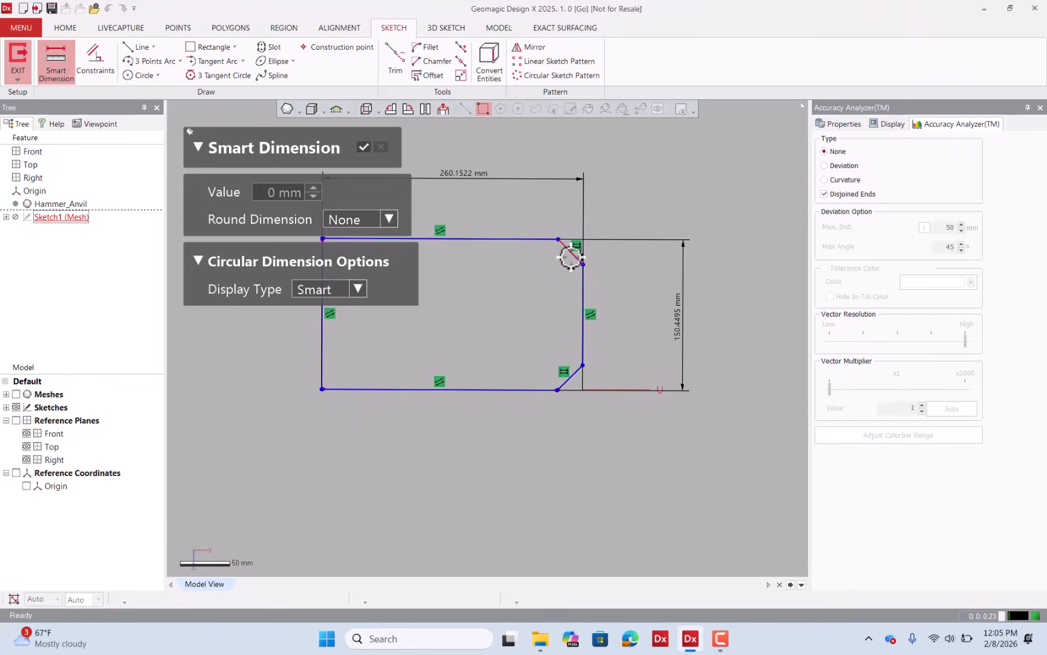
click(570, 257)
click(580, 303)
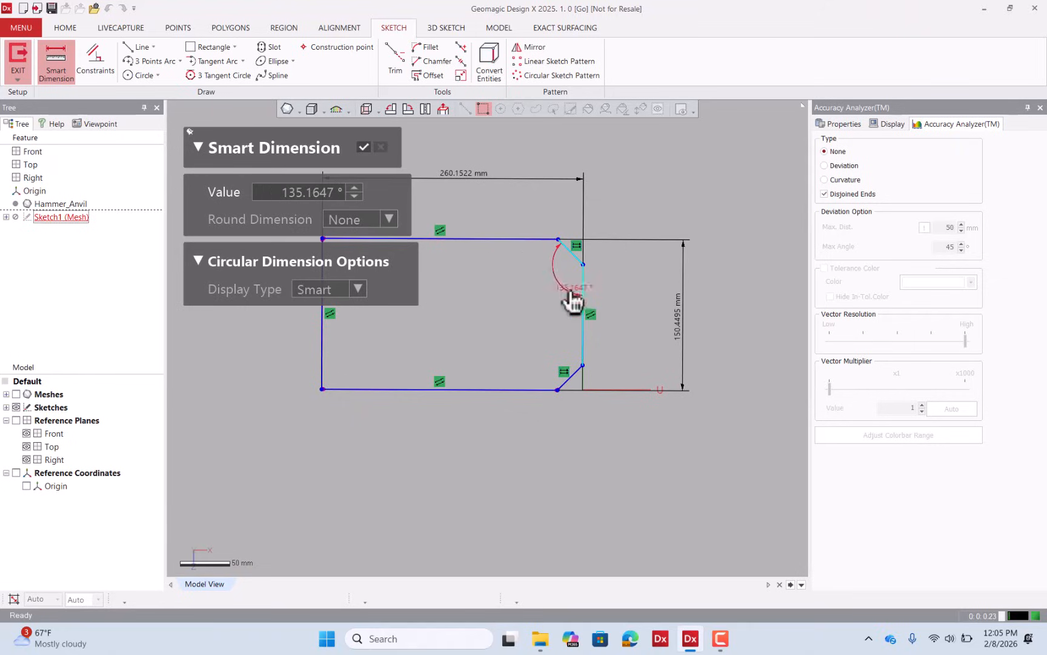
click(561, 280)
click(364, 147)
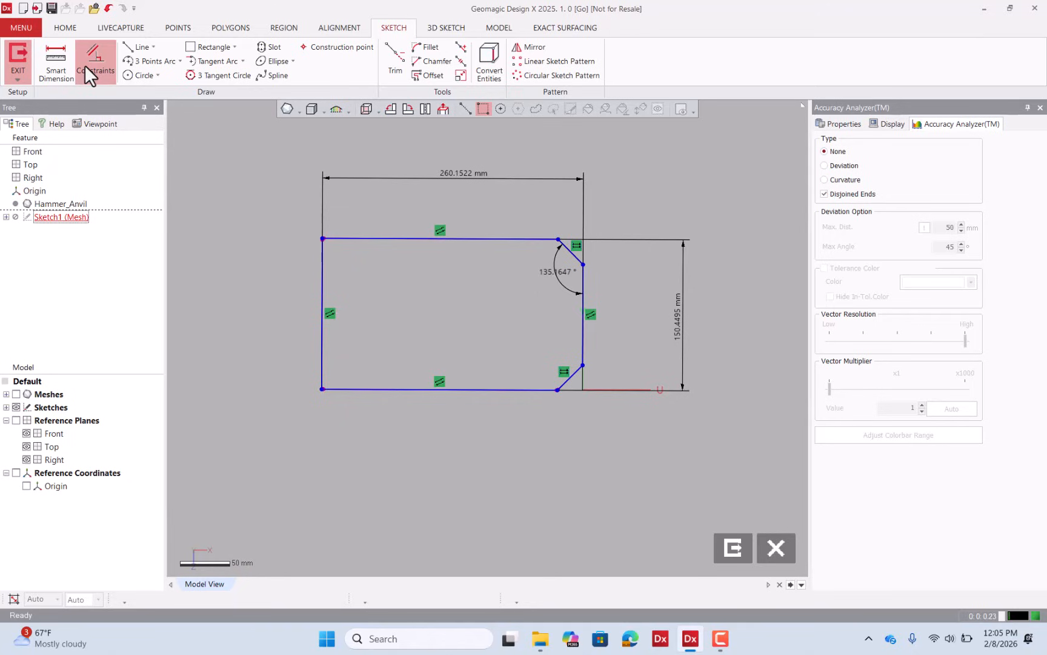
click(58, 63)
click(582, 338)
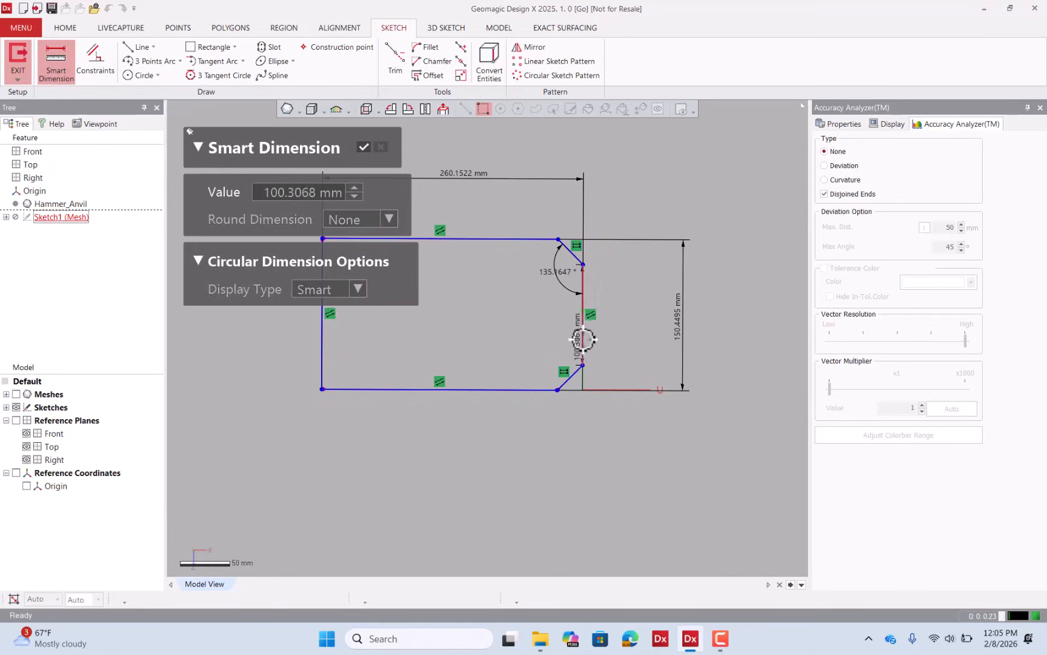
click(572, 376)
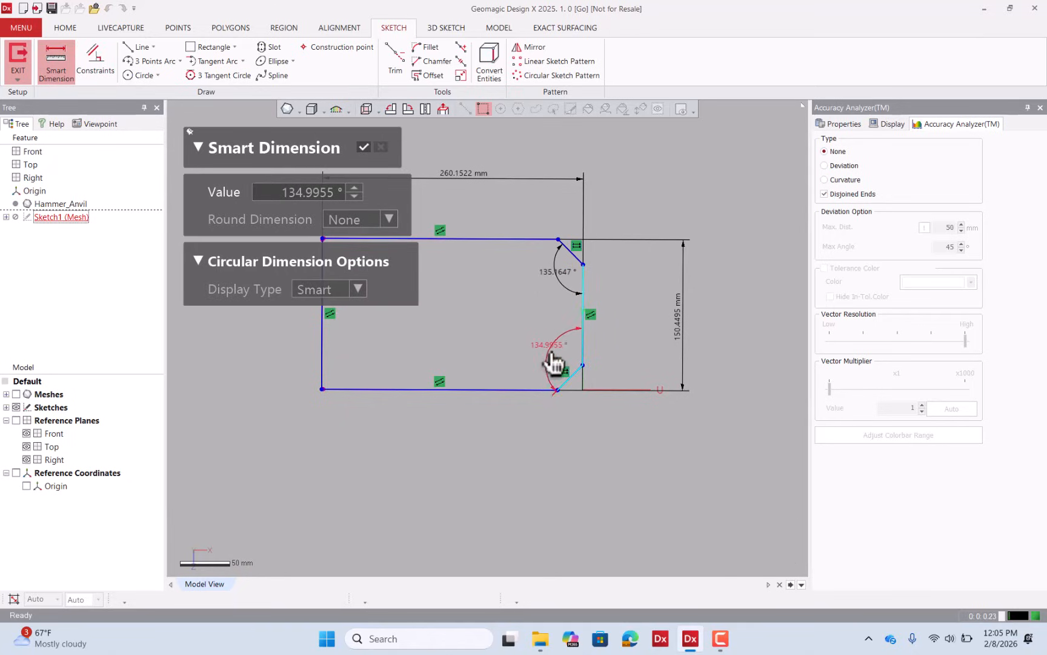
click(552, 355)
click(364, 148)
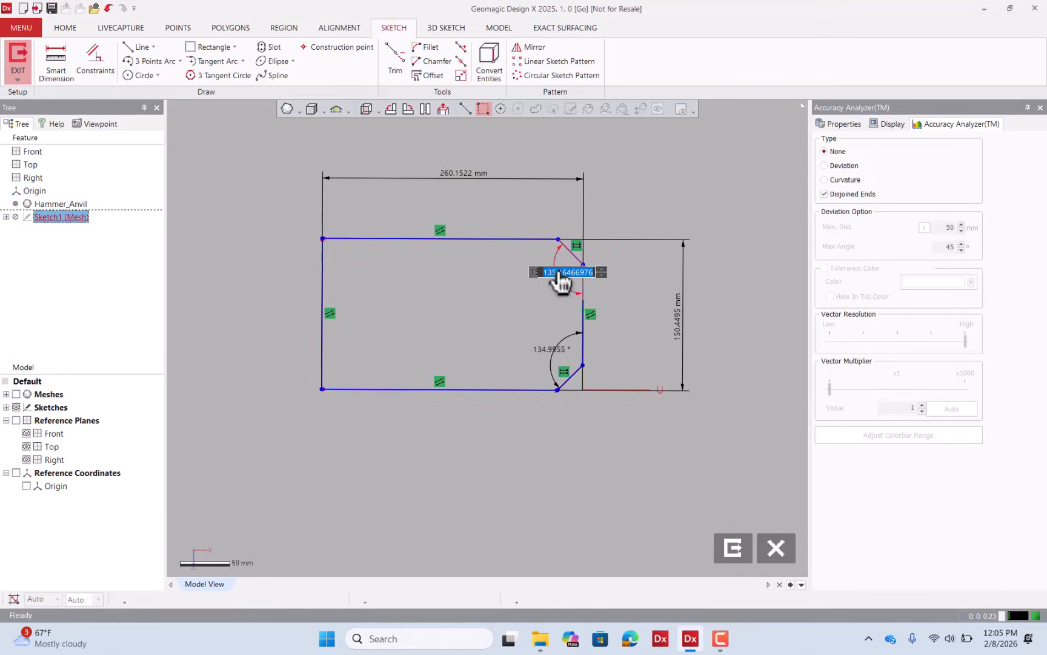
Set both angle dimensions at the chamfered corners to 135°
key(Return)
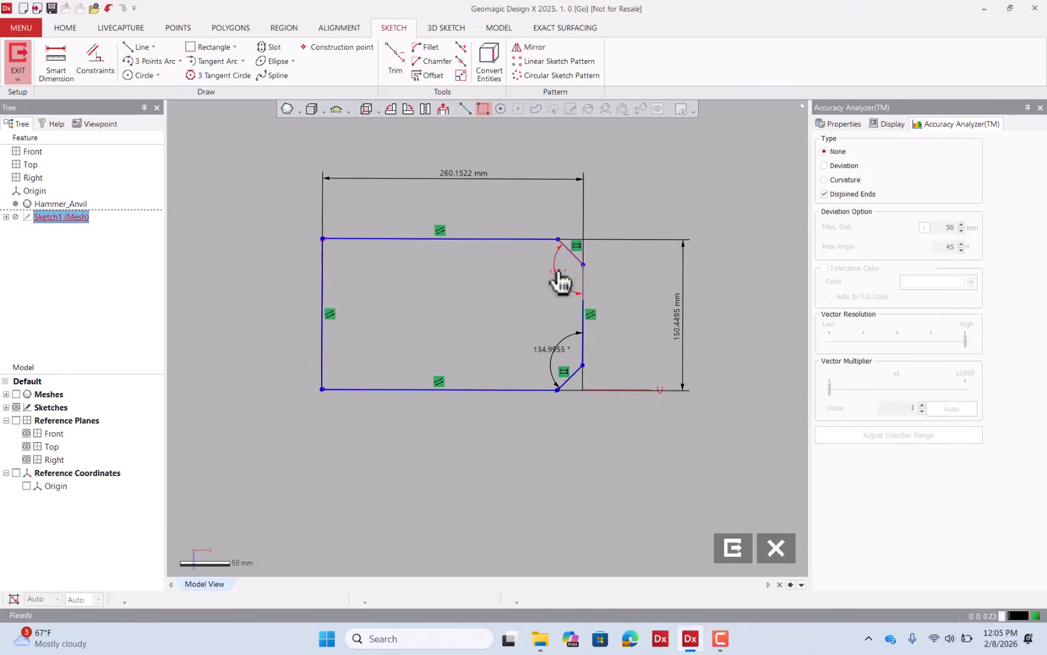
double_click(558, 357)
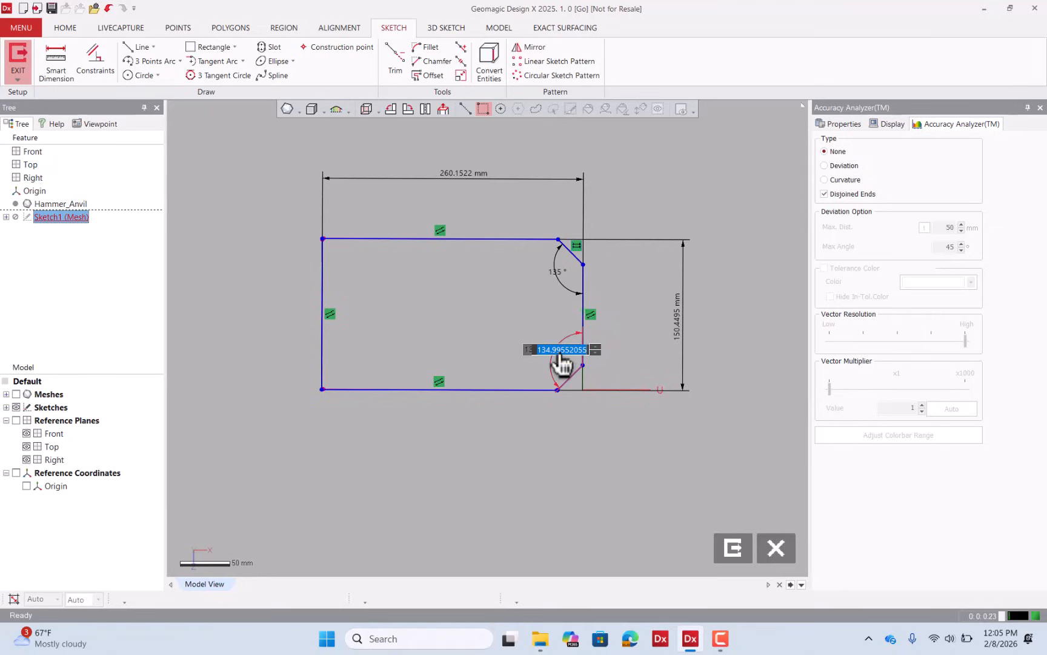
key(Return)
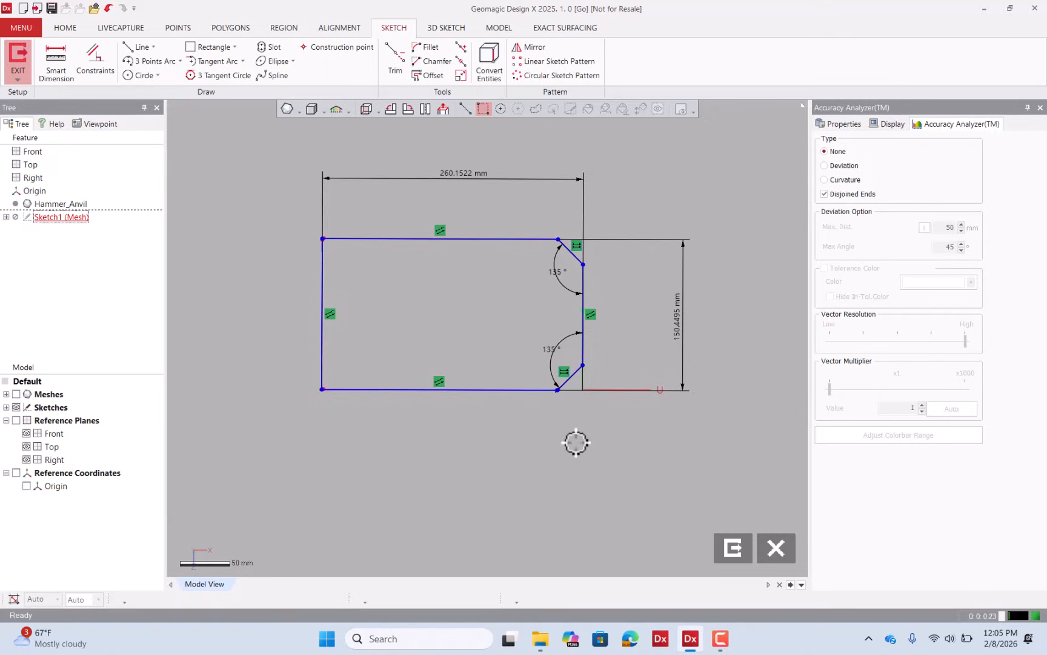
Finish the base outline mesh sketch and show the Hammer_Anvil mesh
scroll(575, 439, down, 2)
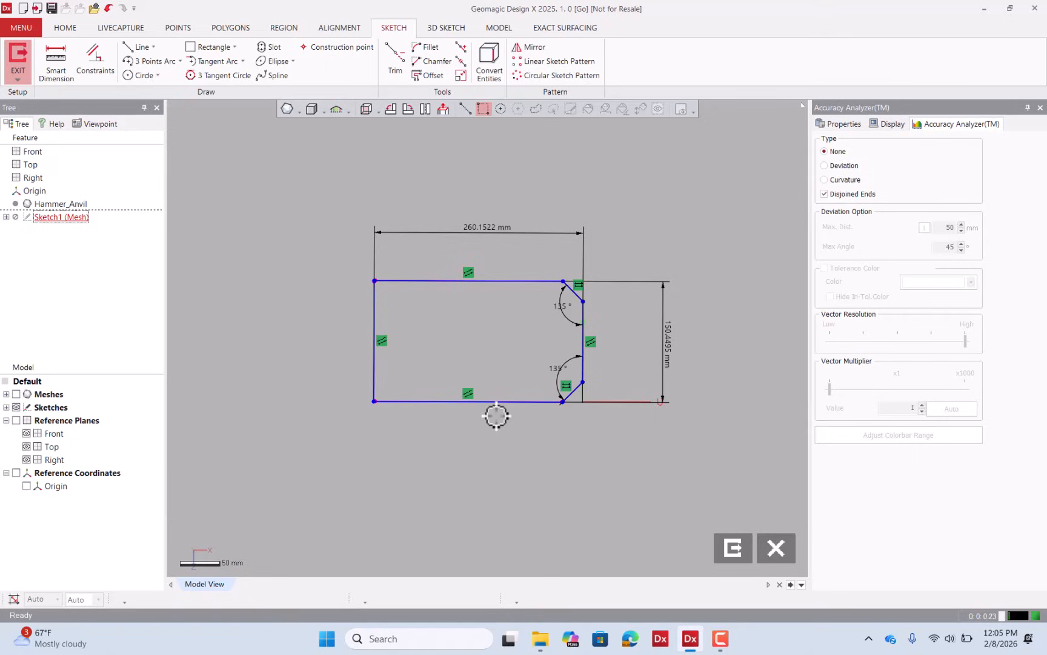
click(733, 548)
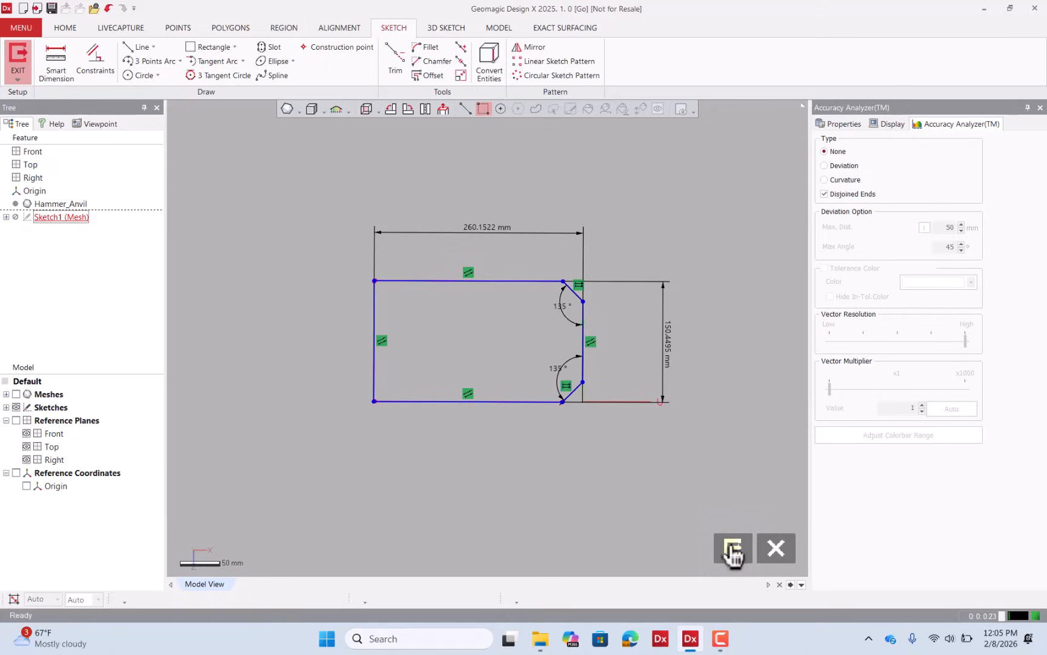
right_drag(569, 441, 507, 273)
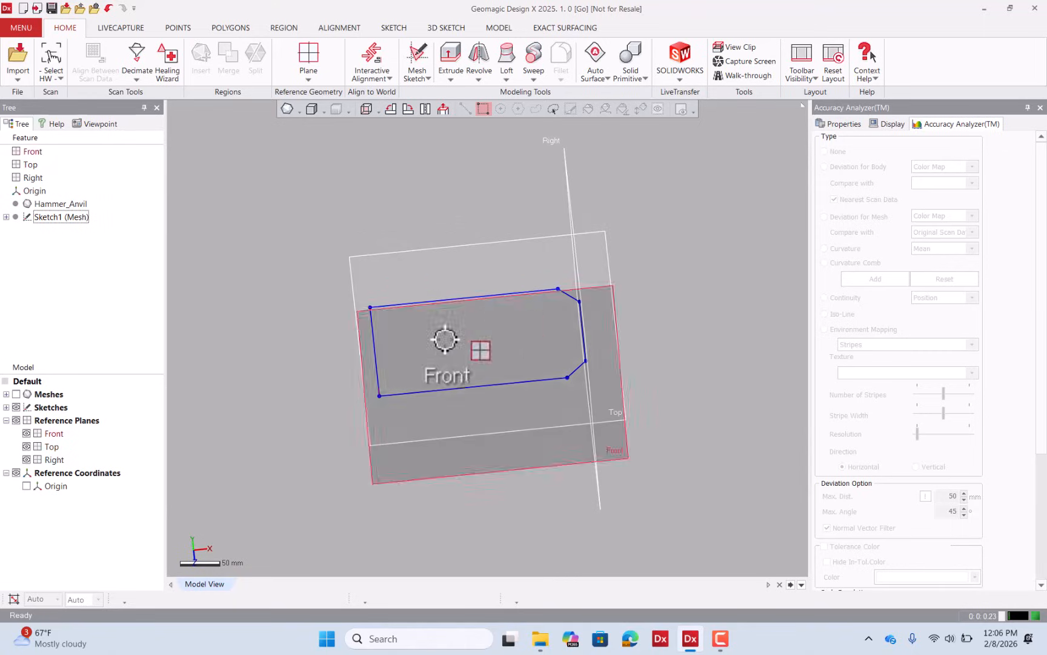
click(16, 394)
Use Smart Selection to select the flat top face of the base ledge beside the anvil body, on the mesh's Front-plane side
right_drag(482, 397, 596, 355)
scroll(510, 357, up, 3)
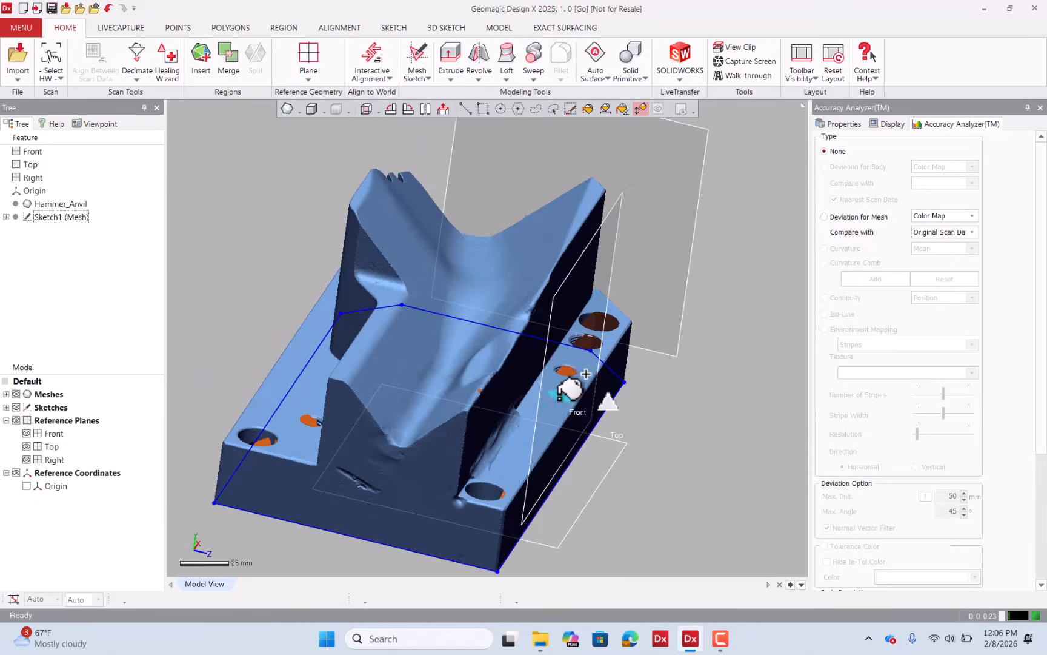
click(591, 364)
click(603, 354)
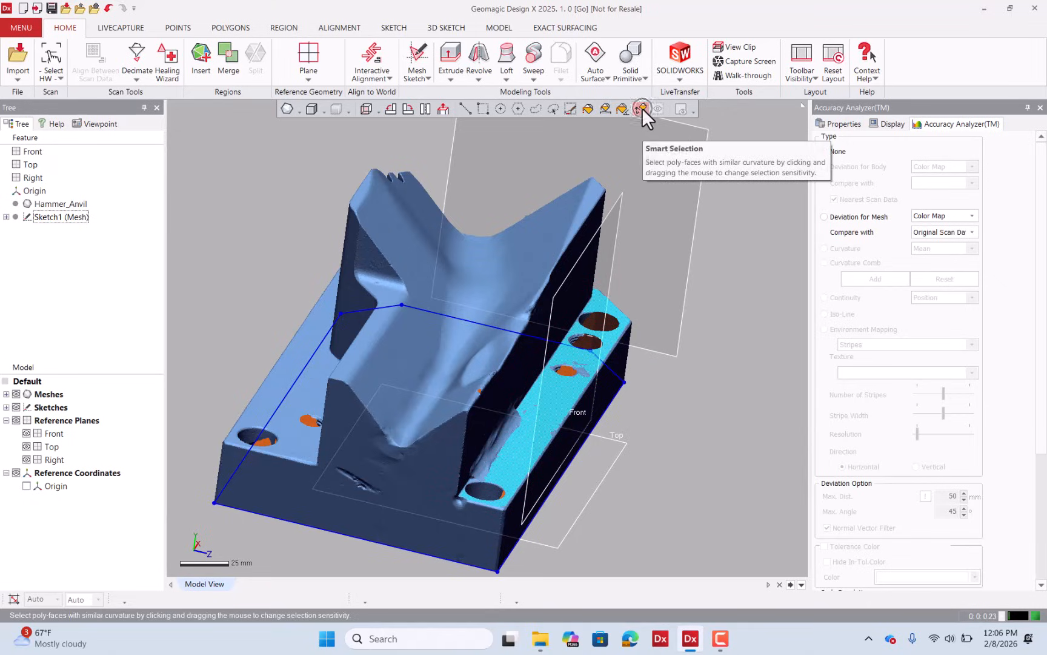
Extend the Smart Selection to the flat top face of the base ledge on the opposite side of the anvil body
right_drag(516, 319, 302, 339)
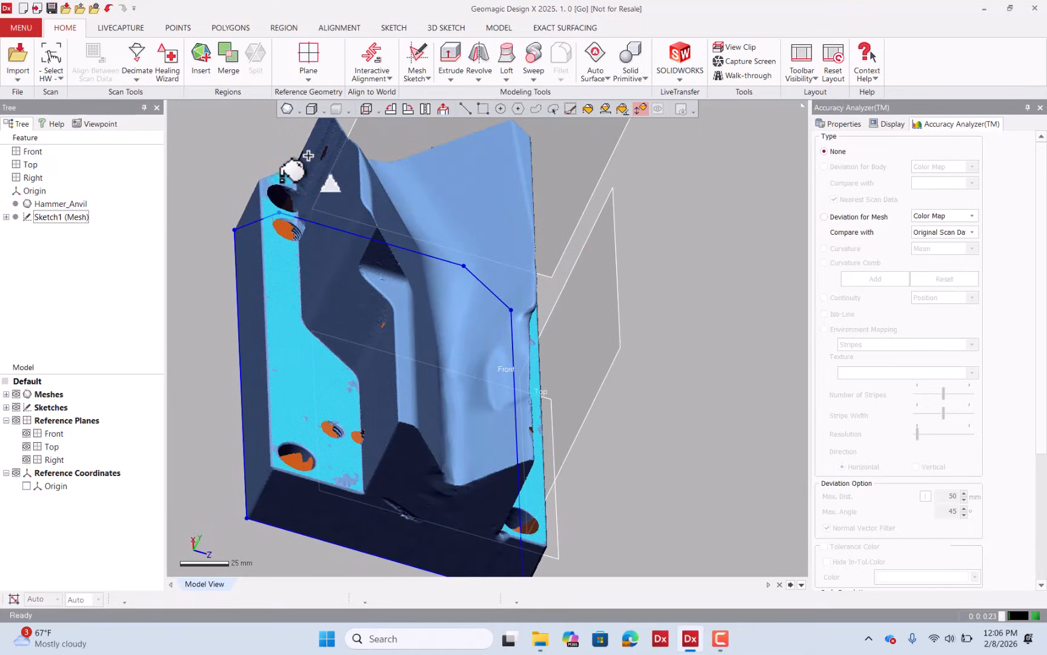
right_drag(303, 149, 538, 471)
scroll(538, 471, up, 3)
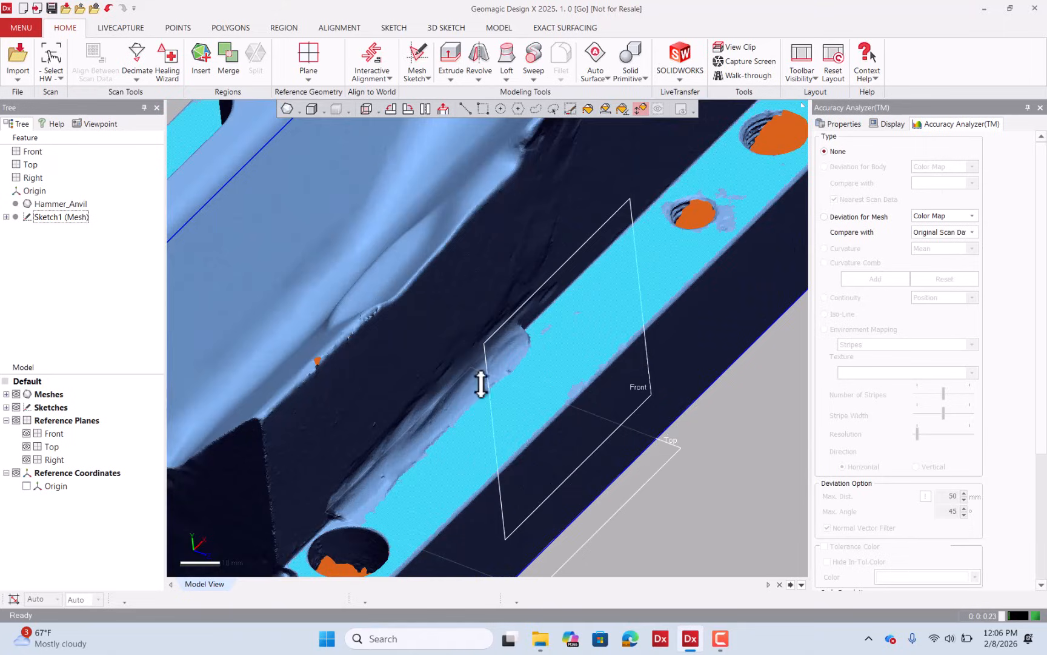
mouse_move(428, 479)
right_down()
mouse_move(355, 416)
mouse_move(545, 344)
mouse_move(444, 374)
mouse_move(556, 413)
mouse_move(687, 371)
mouse_move(771, 320)
mouse_move(764, 391)
mouse_move(533, 276)
mouse_move(562, 315)
mouse_move(488, 222)
mouse_move(503, 257)
right_up()
scroll(690, 369, down, 4)
scroll(692, 369, up, 1)
scroll(502, 276, down, 2)
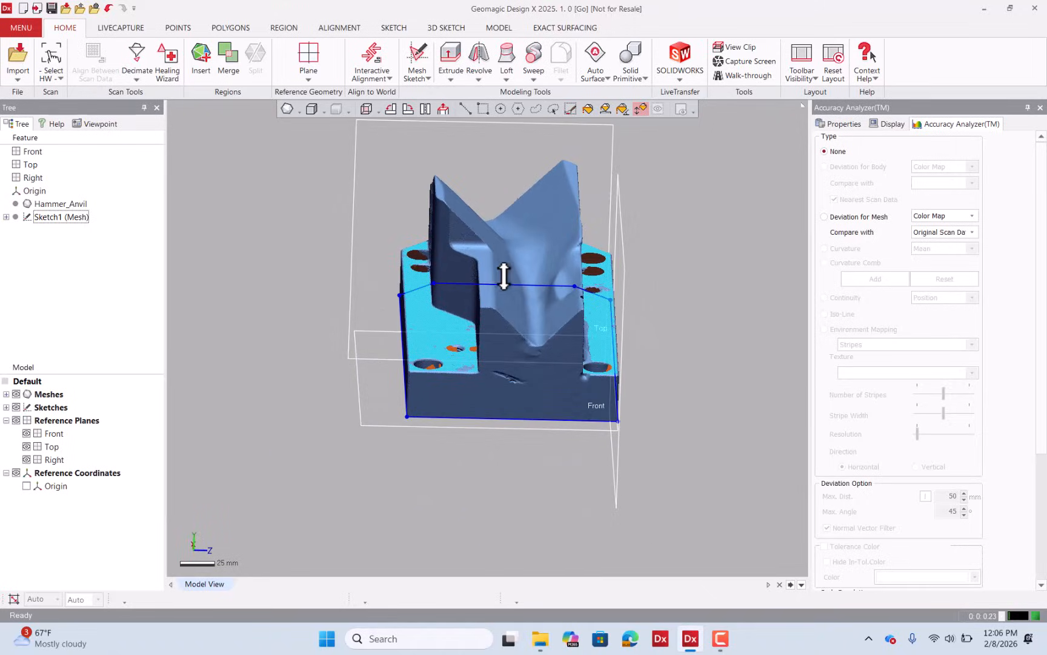
Add a reference plane extracted by Best Fit from the selected ledge faces, with its axis constrained to the Top plane's direction as it is
click(314, 65)
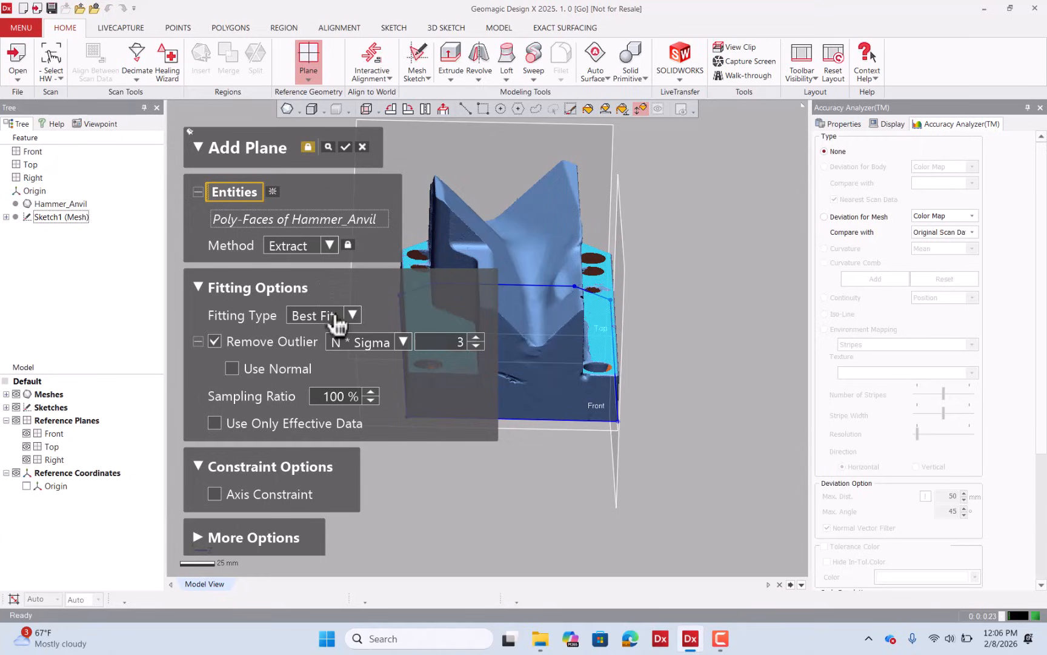
click(336, 311)
click(336, 311)
click(336, 311)
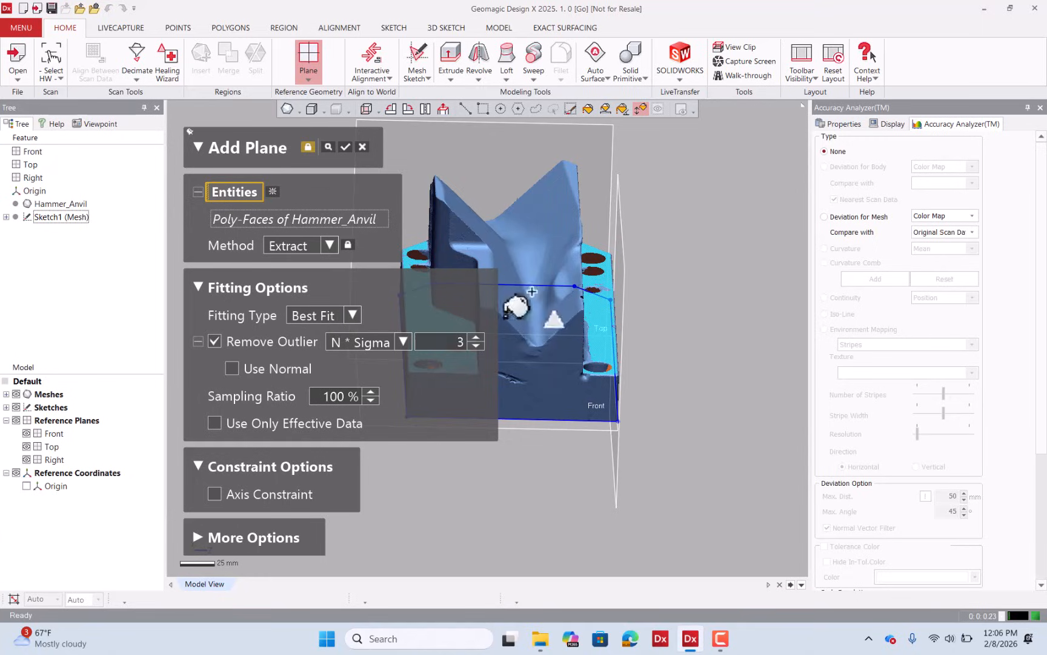
scroll(697, 335, down, 3)
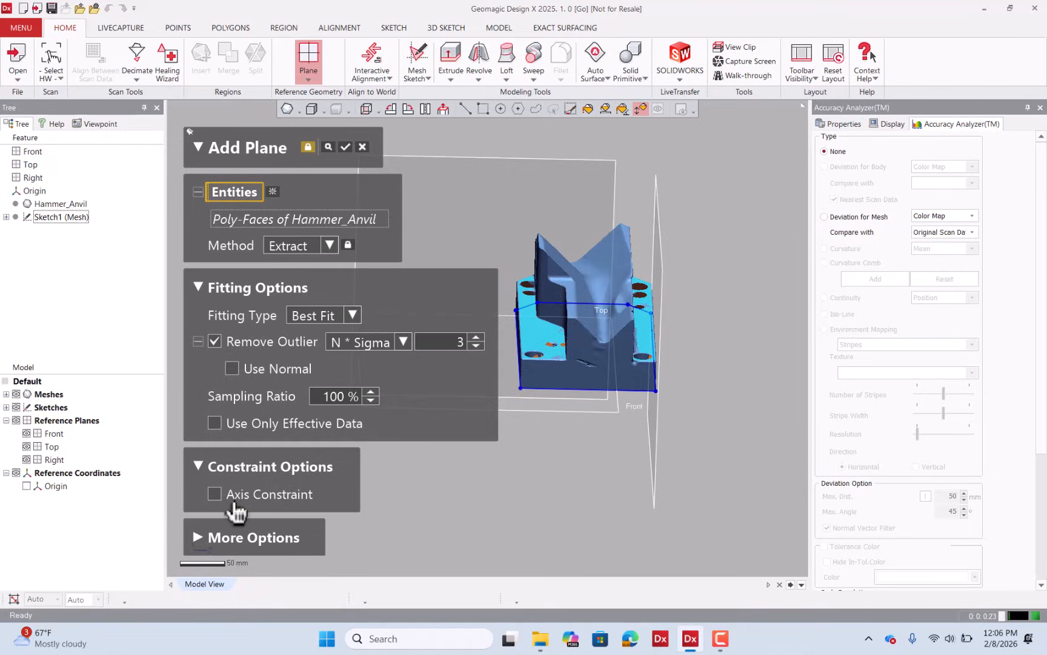
click(216, 495)
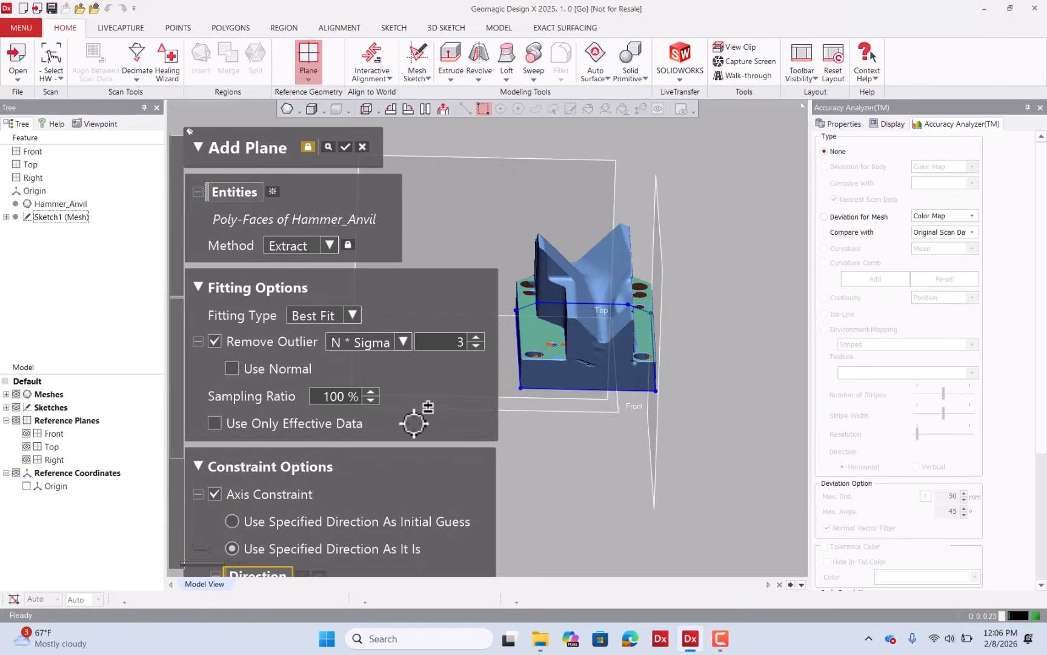
click(198, 287)
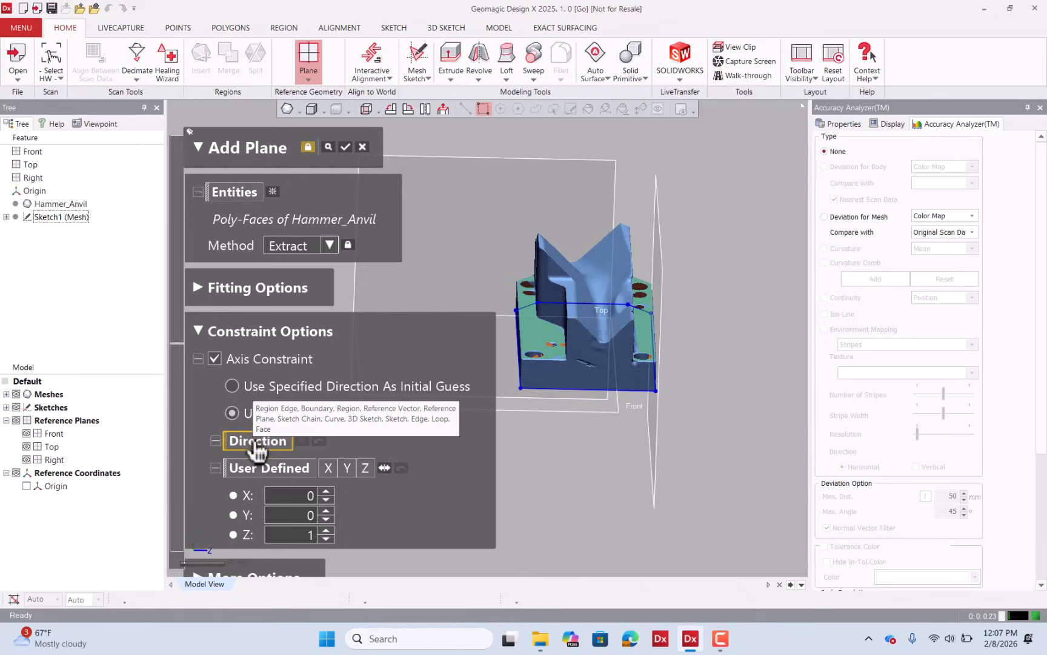
click(54, 447)
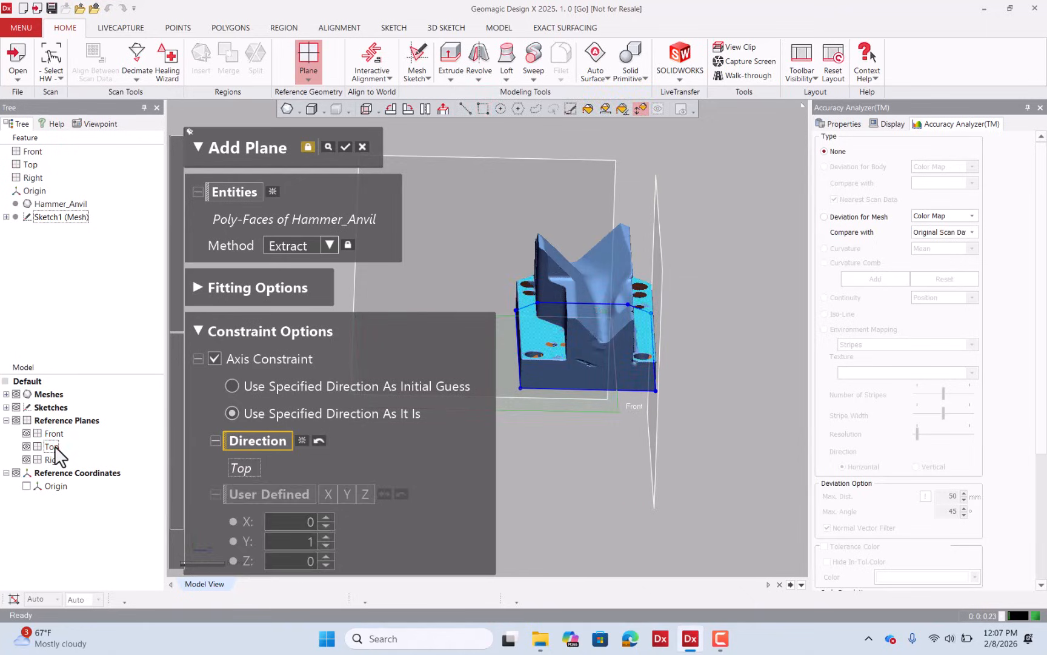
right_drag(519, 381, 552, 300)
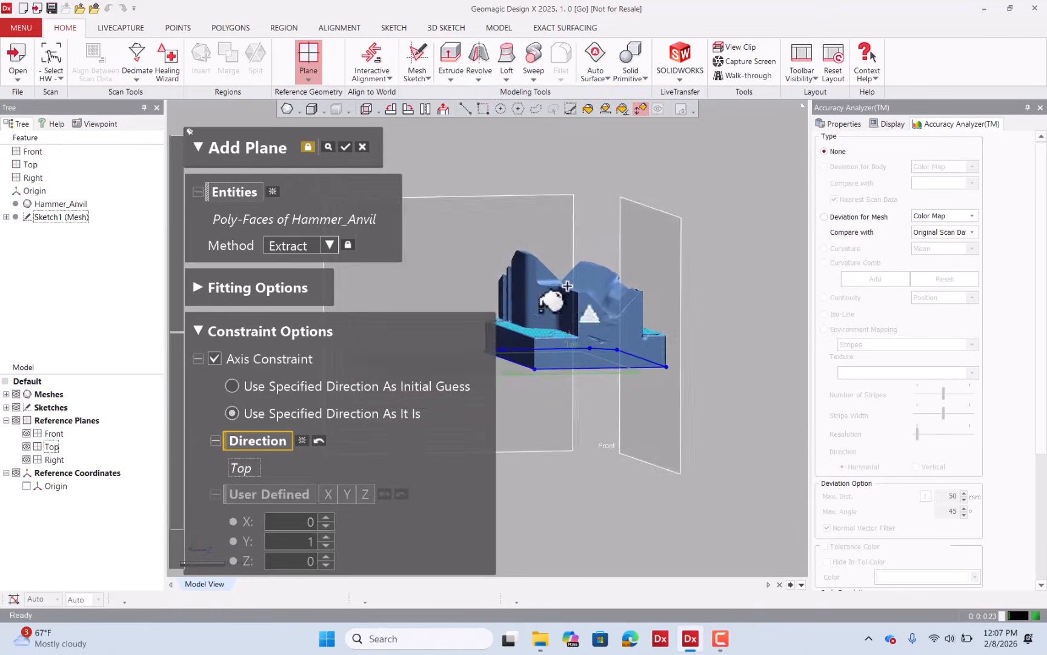
click(329, 148)
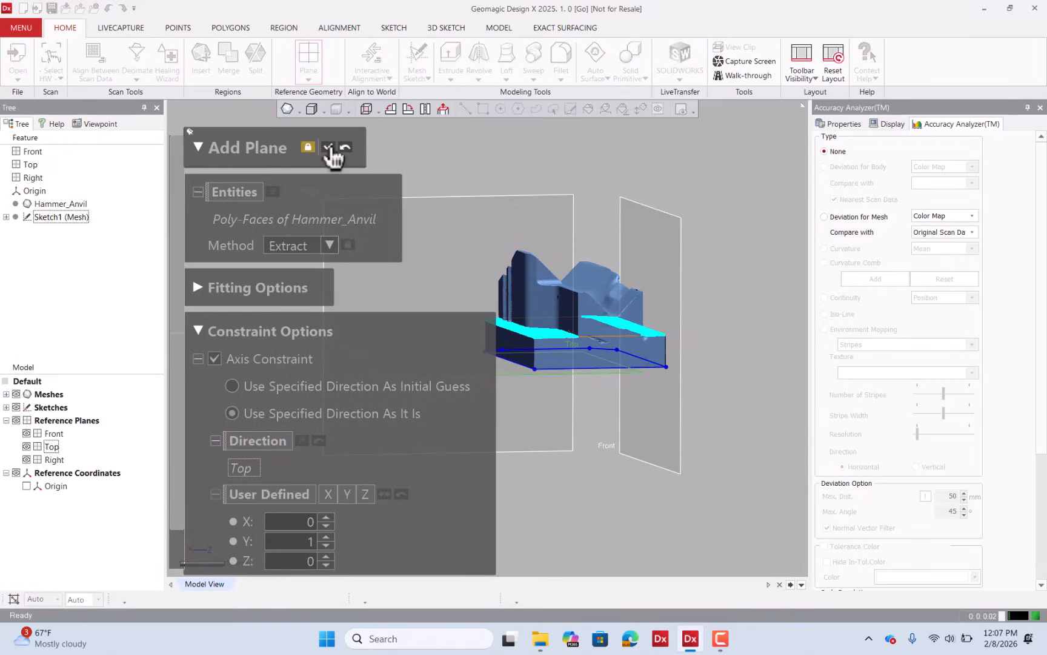
click(363, 152)
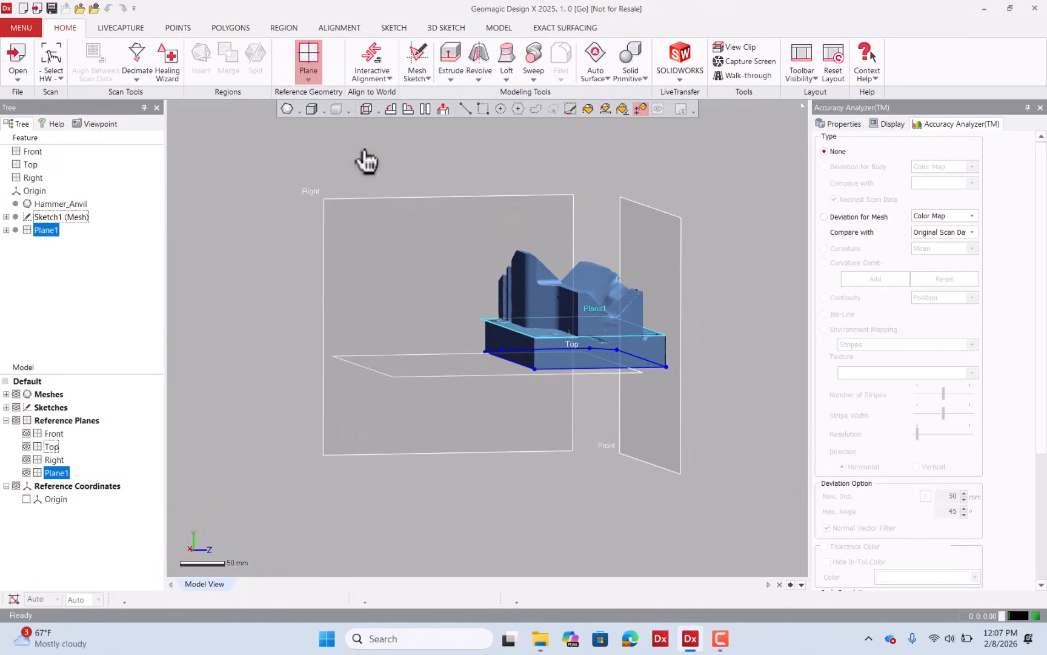
Extrude the base outline sketch into a solid using the Up To Surface method, ending at the plane fitted to the ledge tops
right_drag(606, 303, 658, 380)
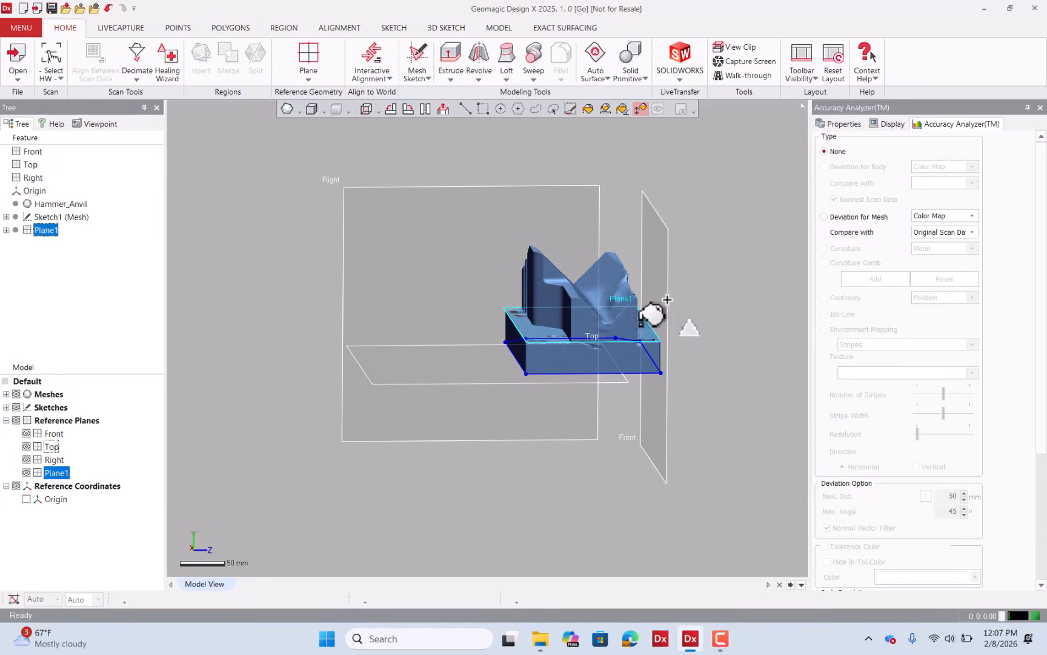
right_drag(652, 311, 570, 351)
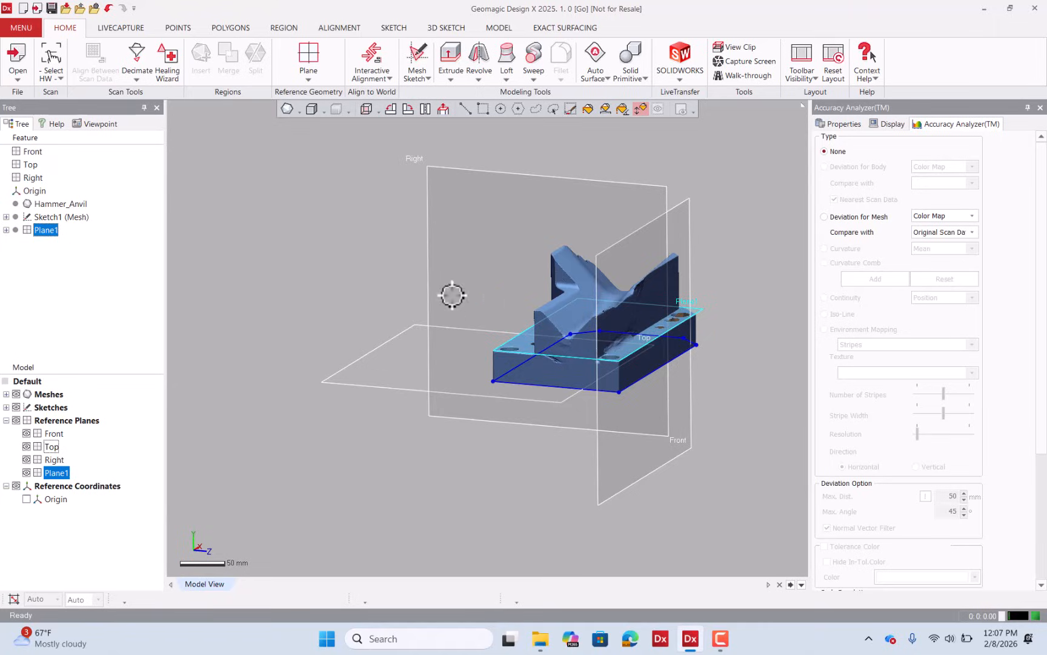
click(497, 26)
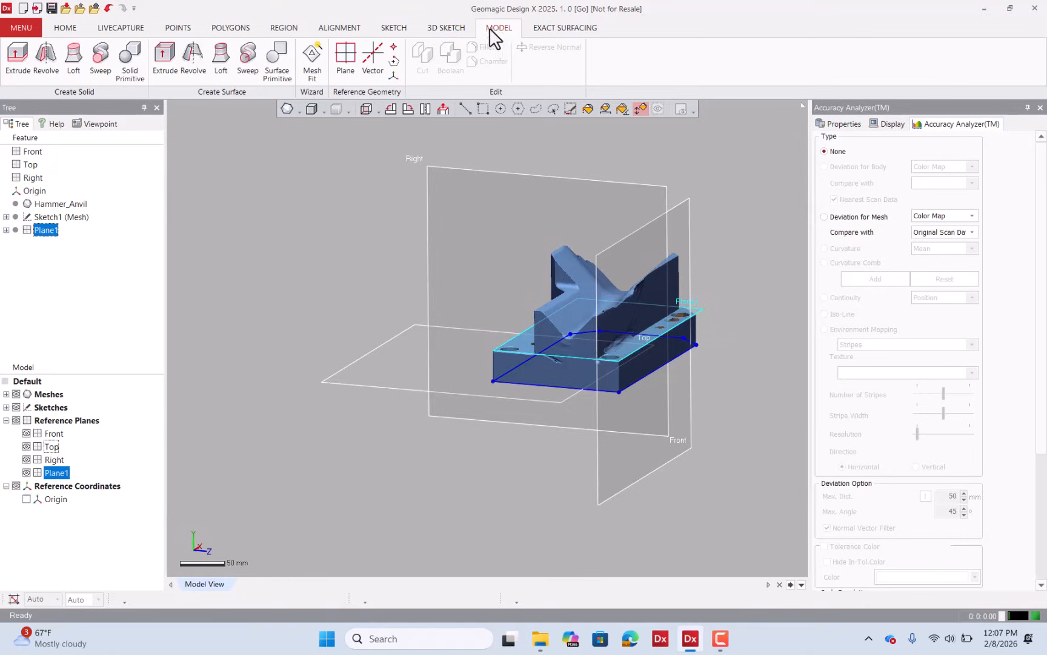
click(13, 71)
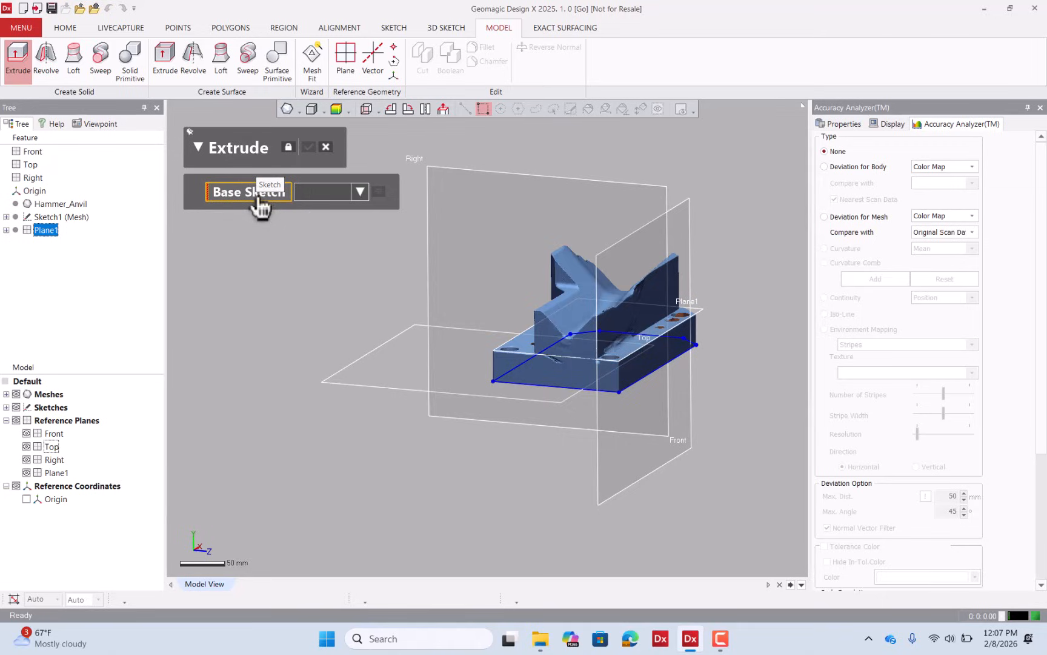
click(71, 218)
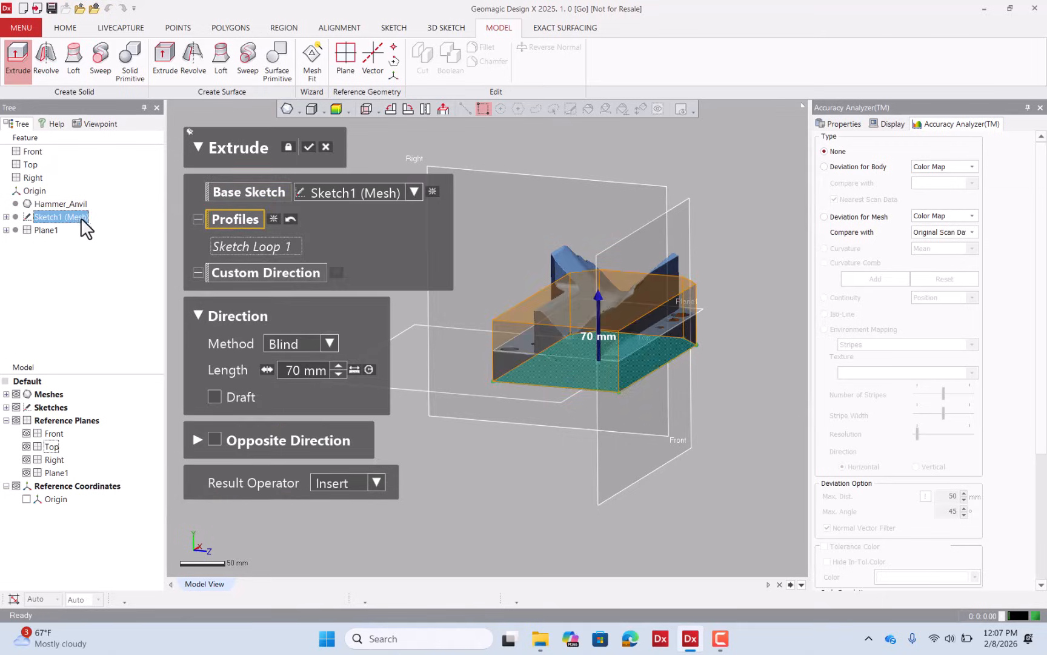
click(331, 344)
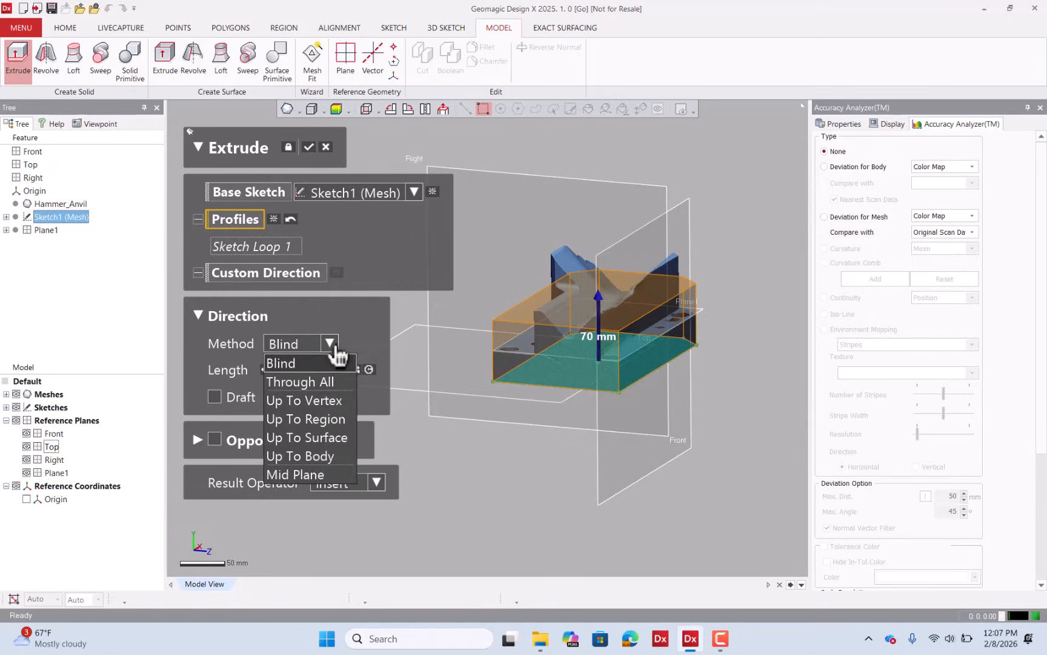
click(337, 431)
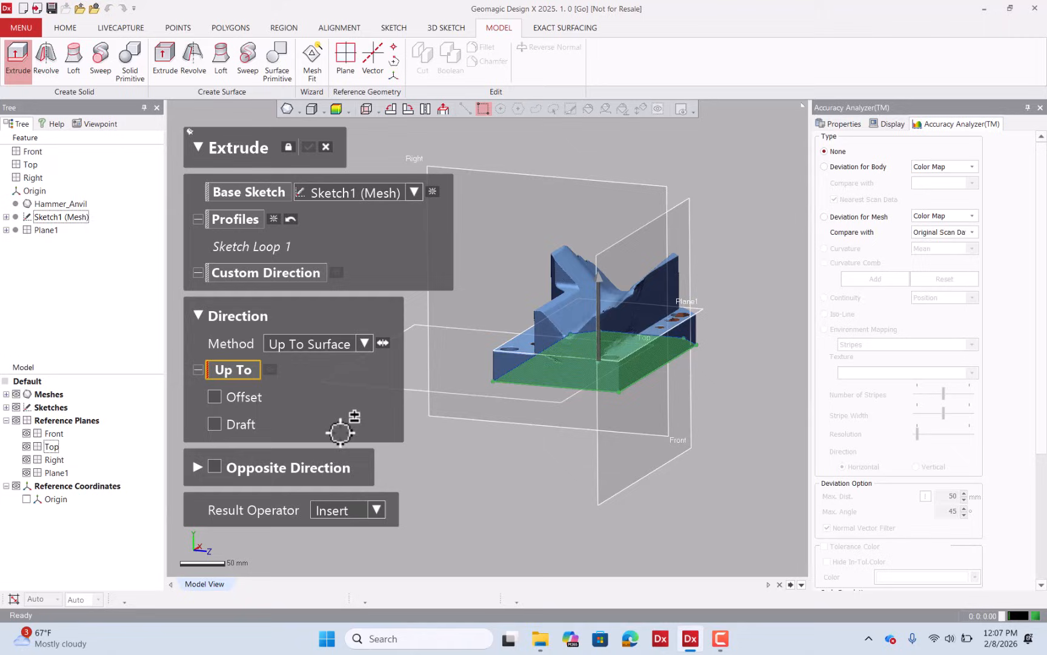
click(529, 346)
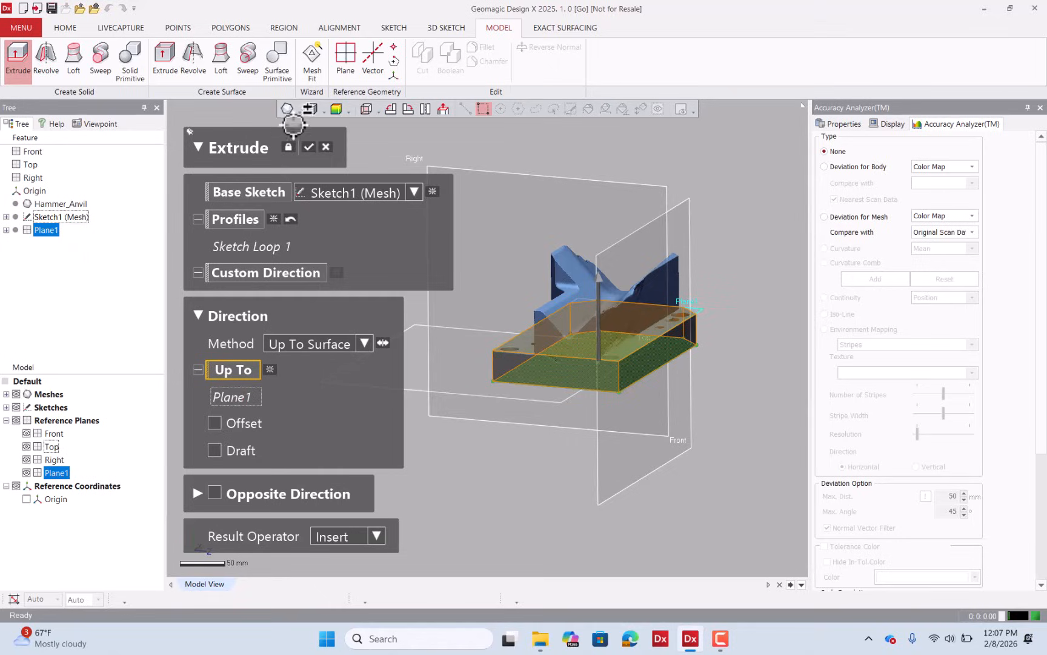
click(310, 148)
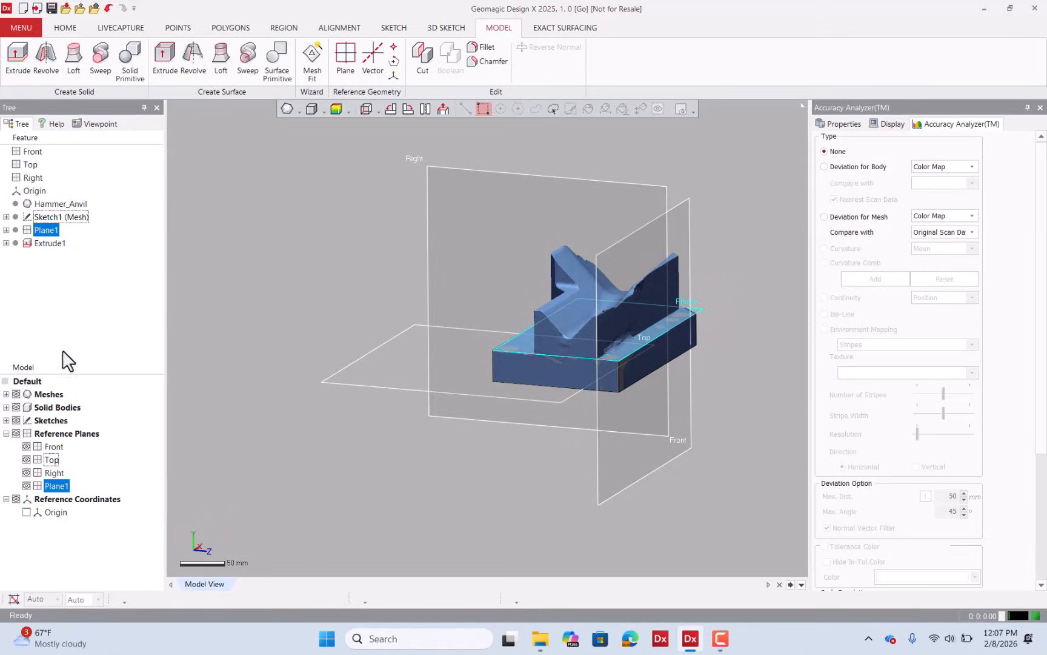
Hide the mesh and show the body deviation color map on the extruded base
click(16, 394)
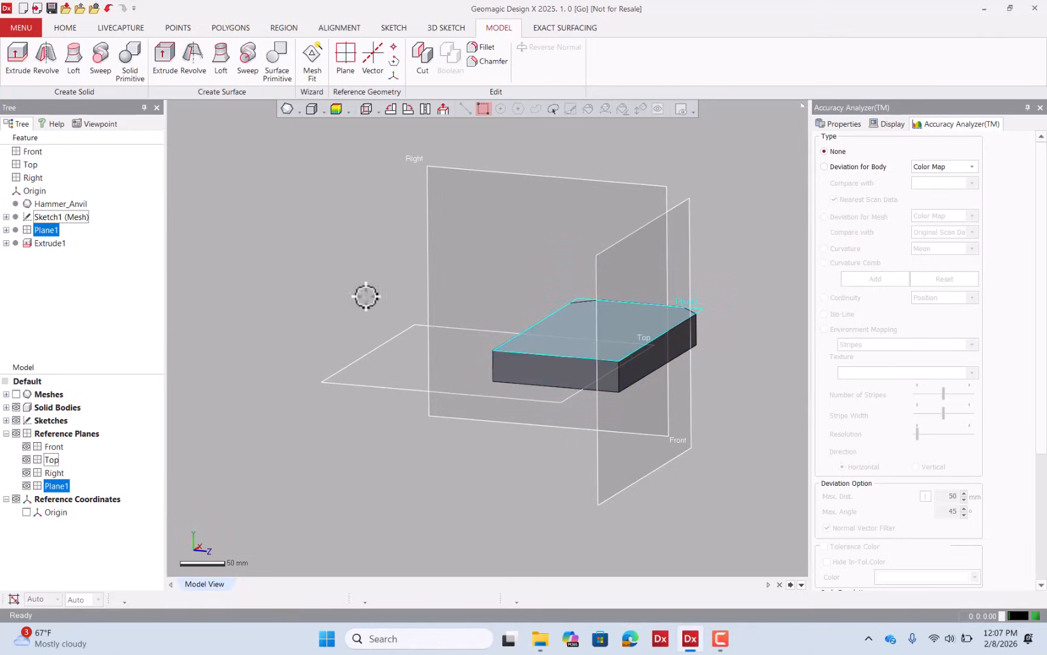
right_drag(376, 262, 358, 117)
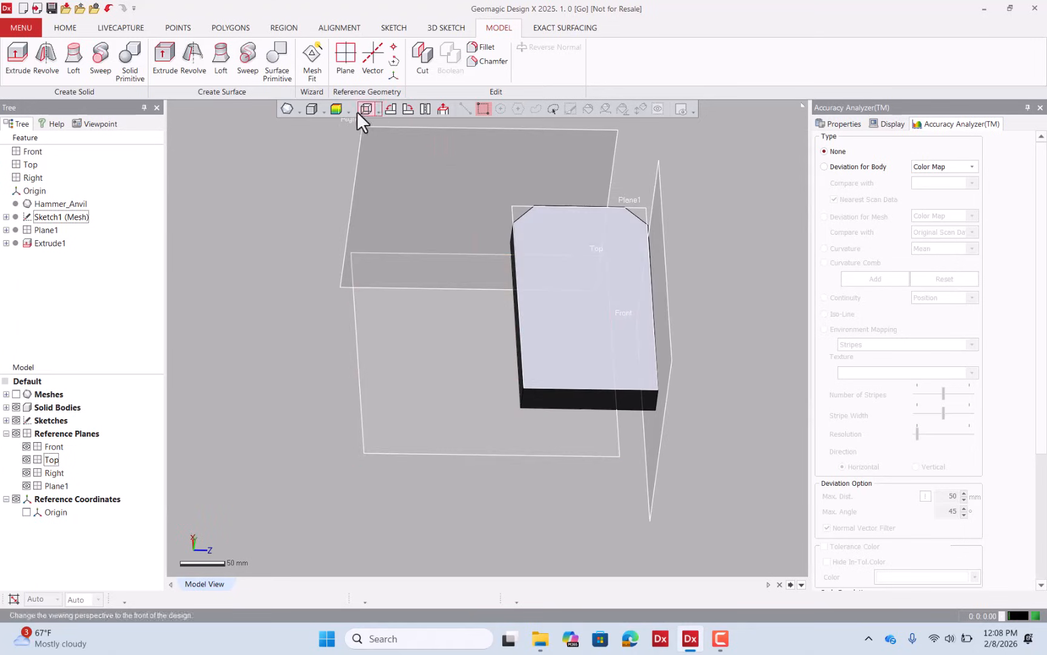
click(336, 109)
right_drag(542, 246, 591, 262)
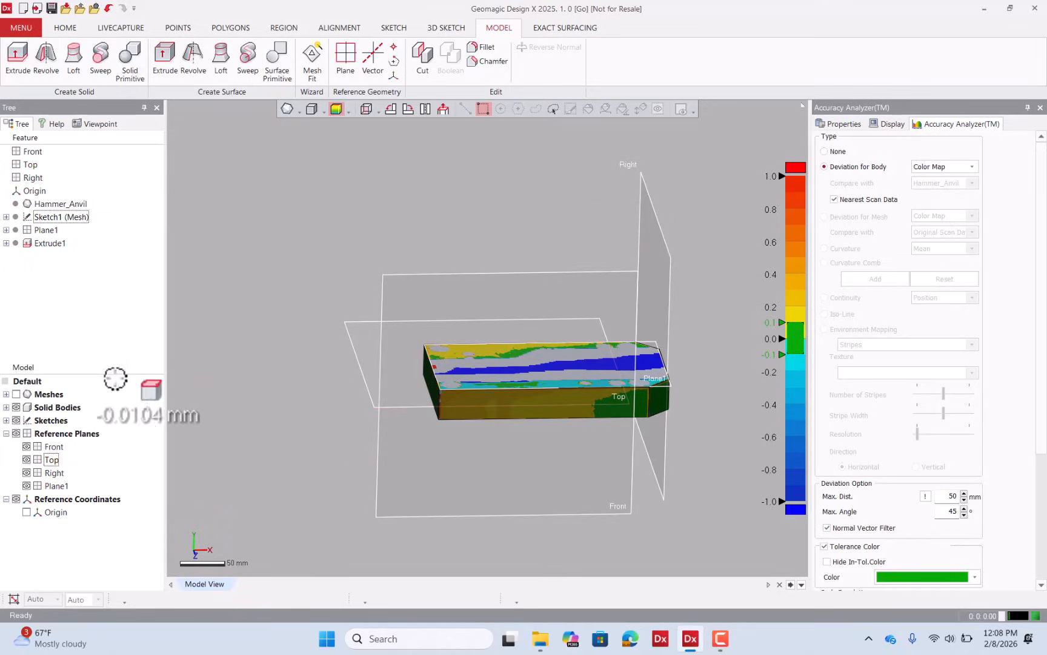
Show the mesh again and examine how the extruded base matches the scan along its ledges and side walls
click(16, 394)
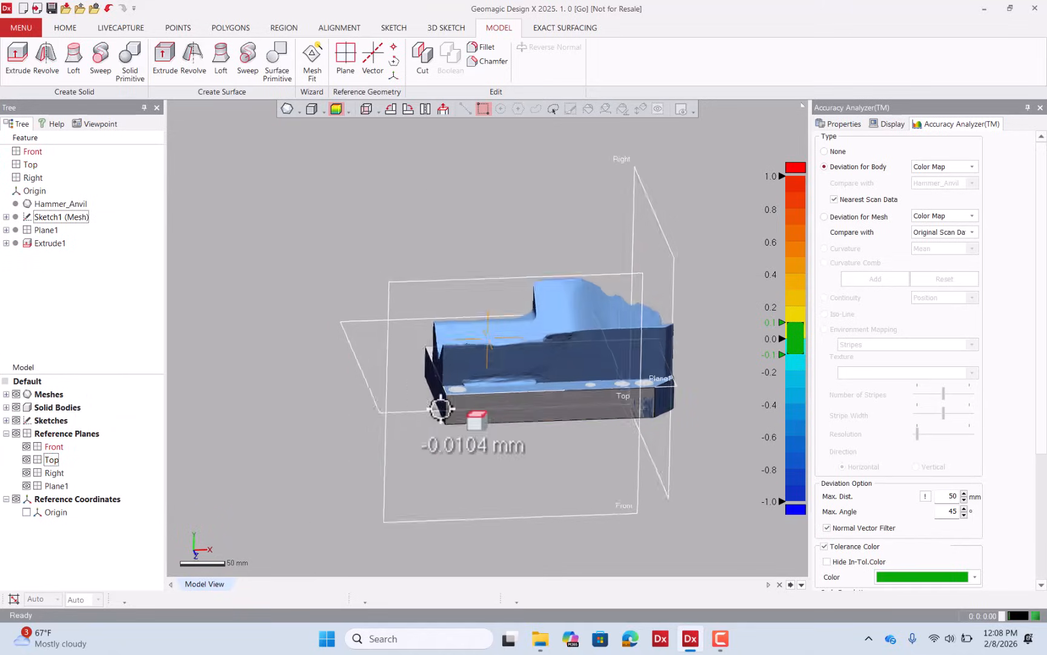
right_drag(432, 420, 686, 393)
scroll(496, 363, down, 3)
scroll(623, 331, up, 6)
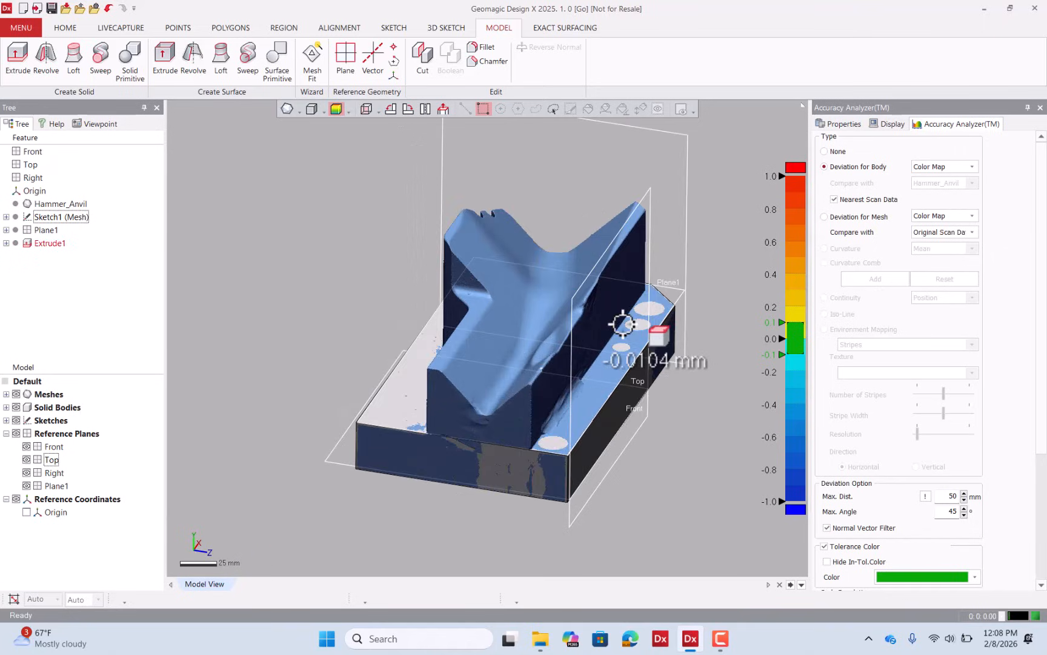
right_drag(610, 370, 675, 355)
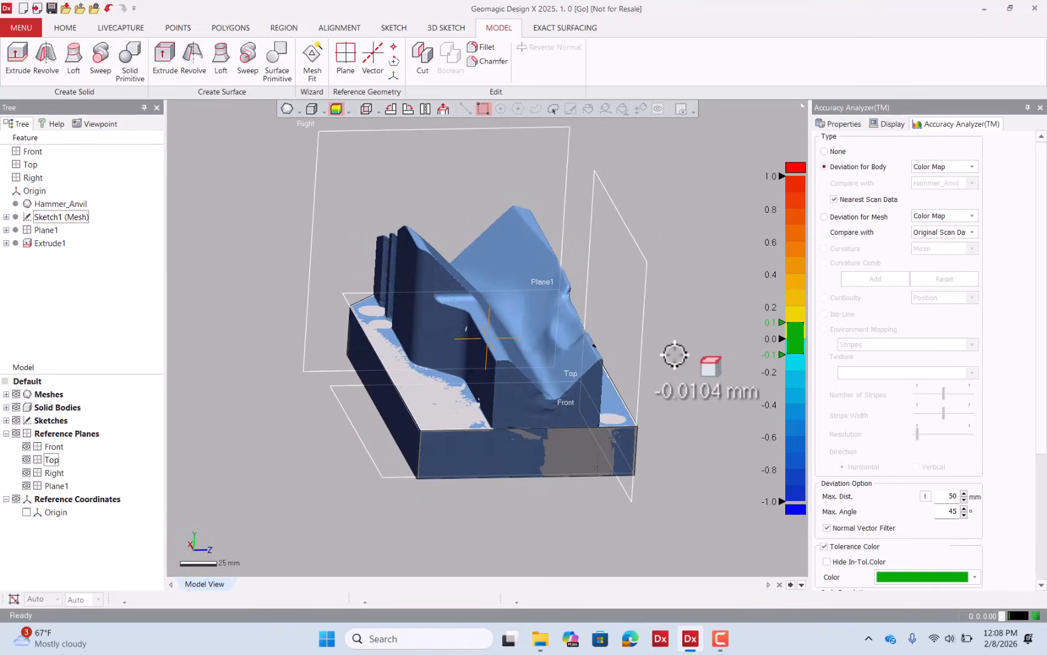
right_drag(482, 353, 651, 443)
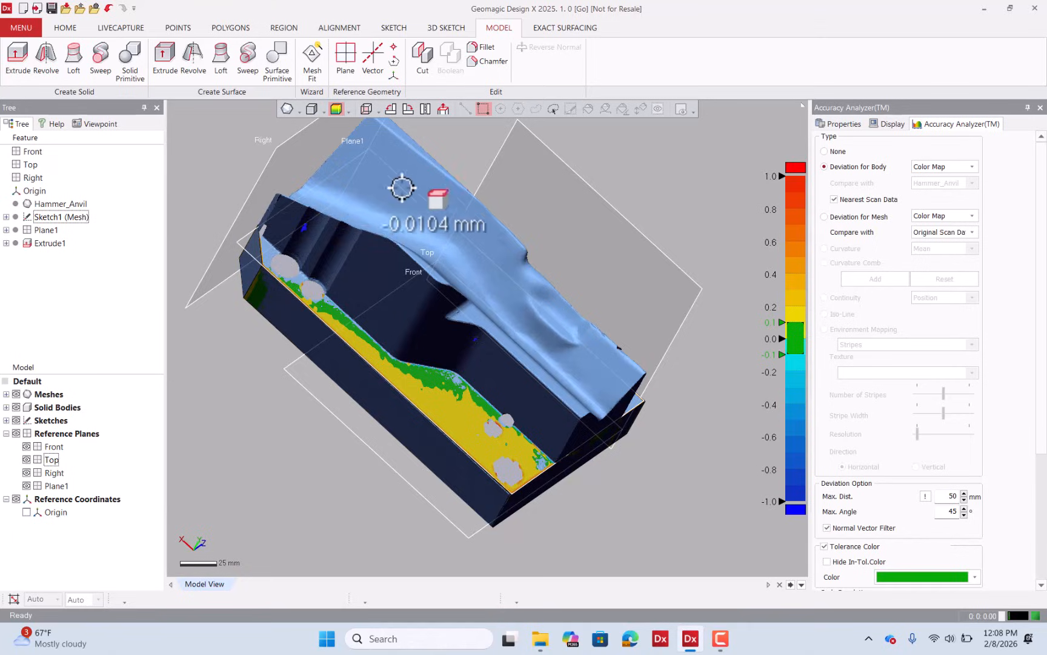
right_drag(402, 187, 371, 159)
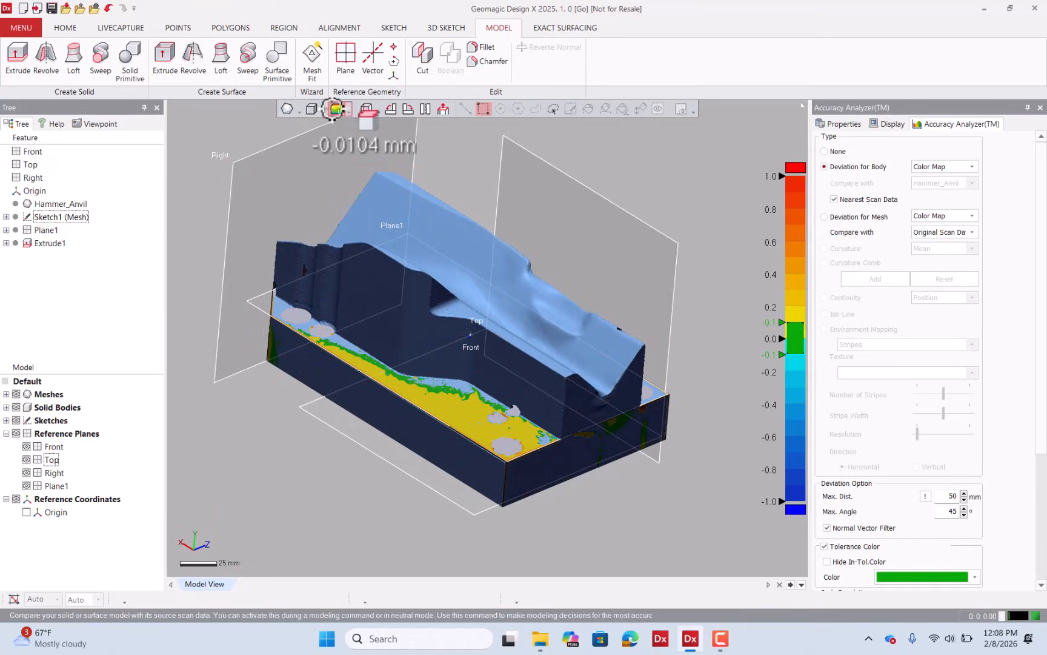
Turn off the body deviation color map and hide all reference planes and the mesh
click(332, 110)
click(17, 433)
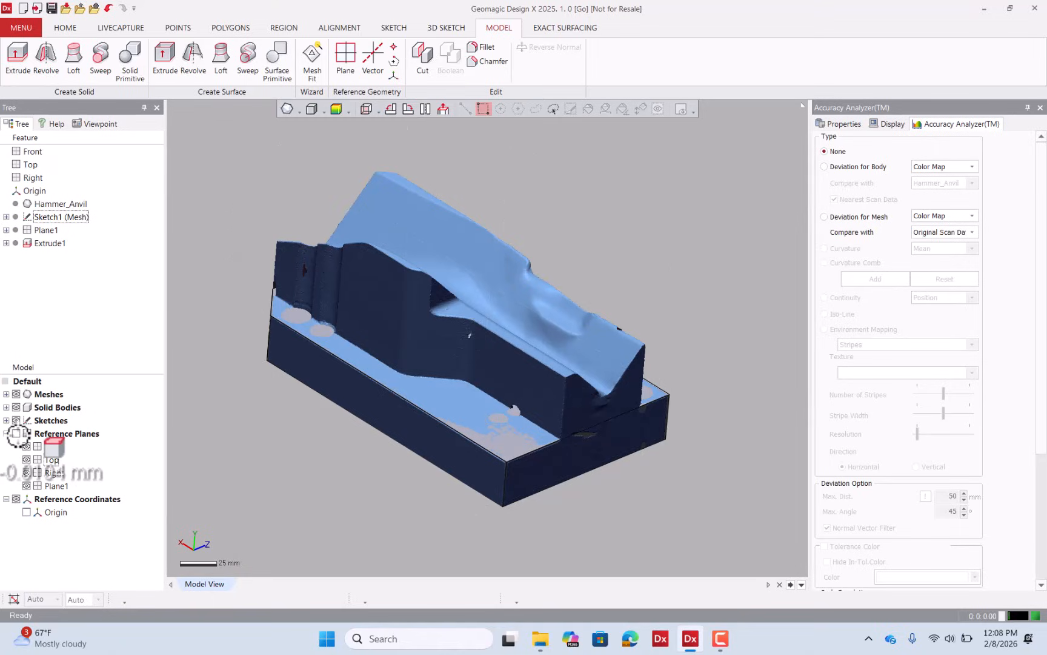
click(17, 394)
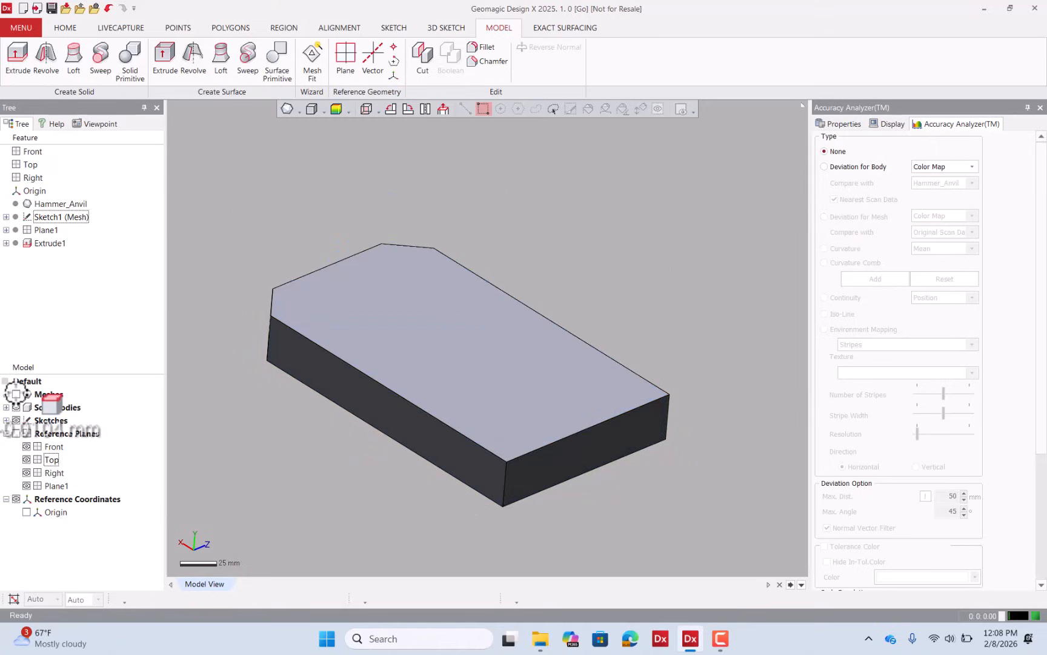
Create a planar mesh sketch on the extruded base's top face, with the Hammer_Anvil section offset 1 mm above it
right_click(449, 385)
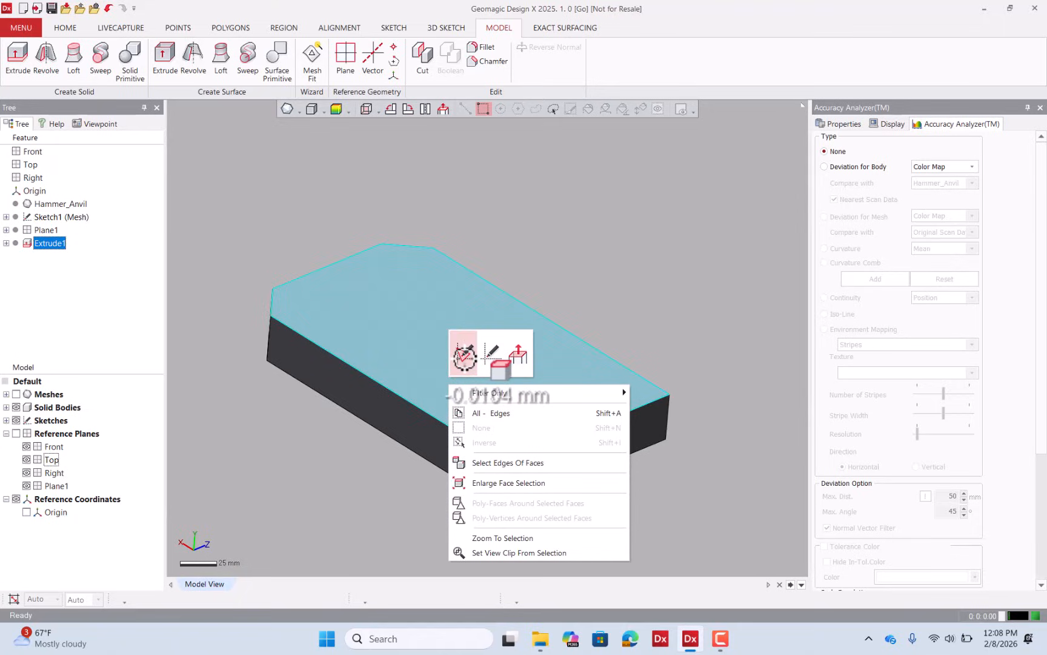
right_click(371, 340)
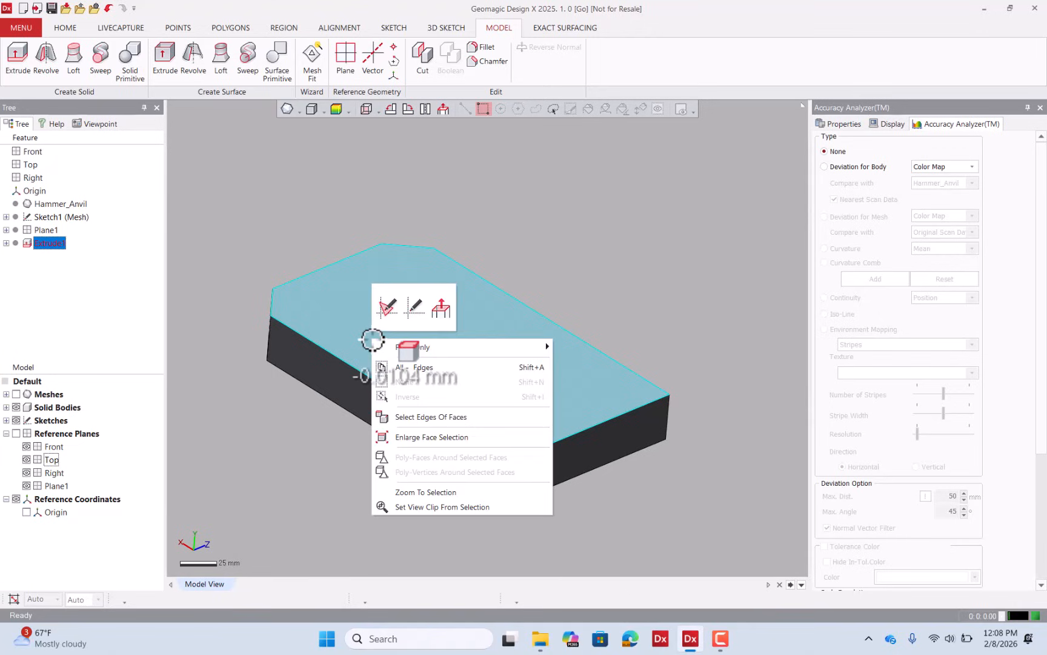
click(388, 307)
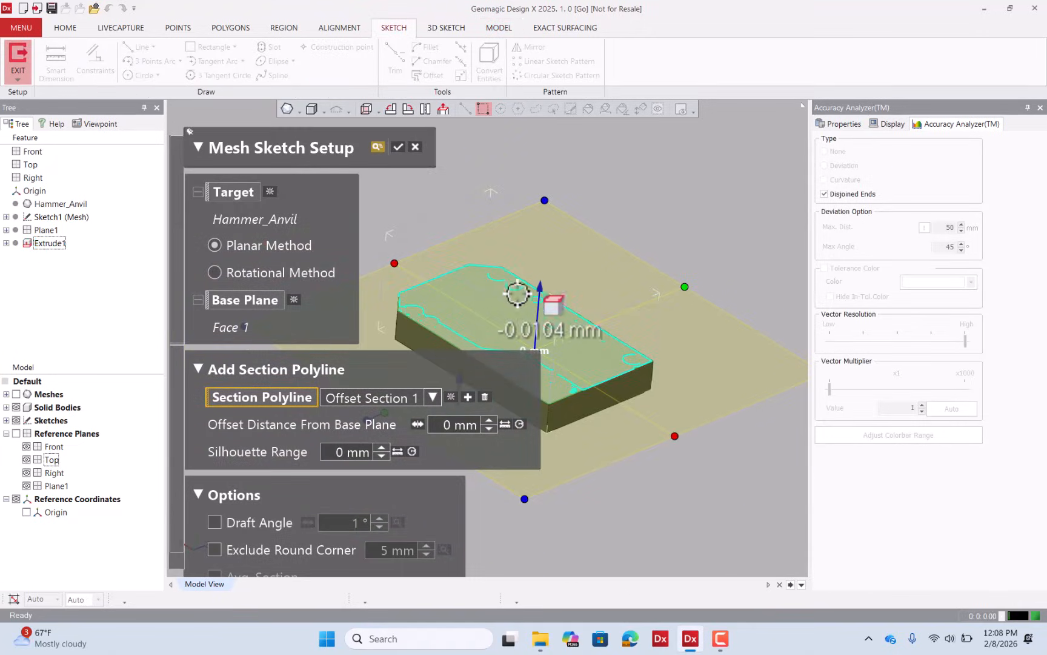
click(17, 394)
right_drag(503, 337, 507, 306)
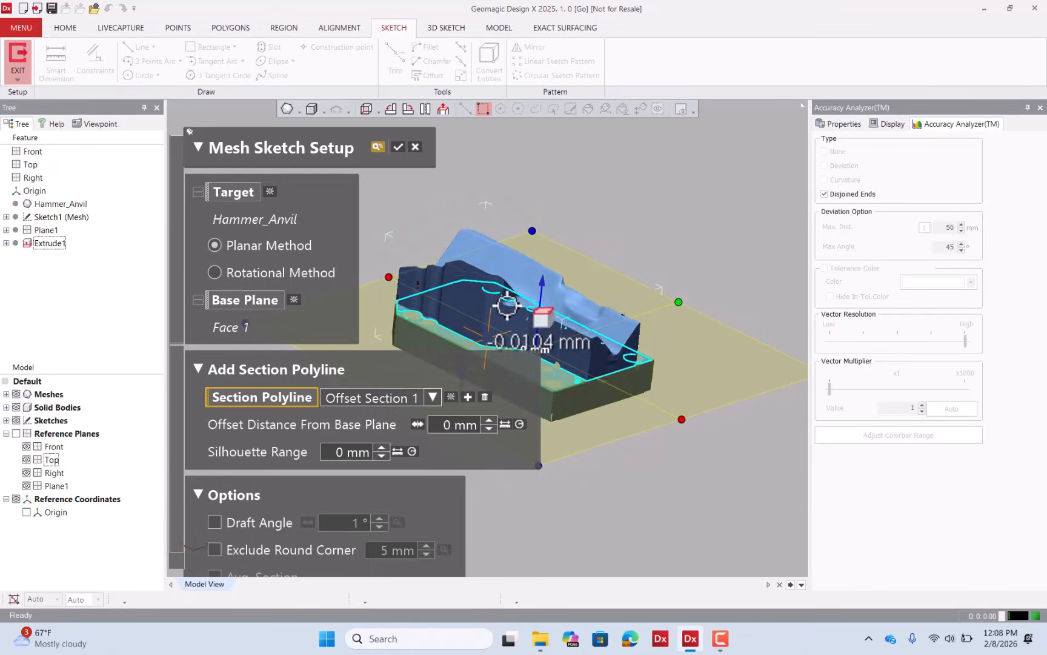
scroll(516, 318, up, 4)
scroll(577, 372, up, 3)
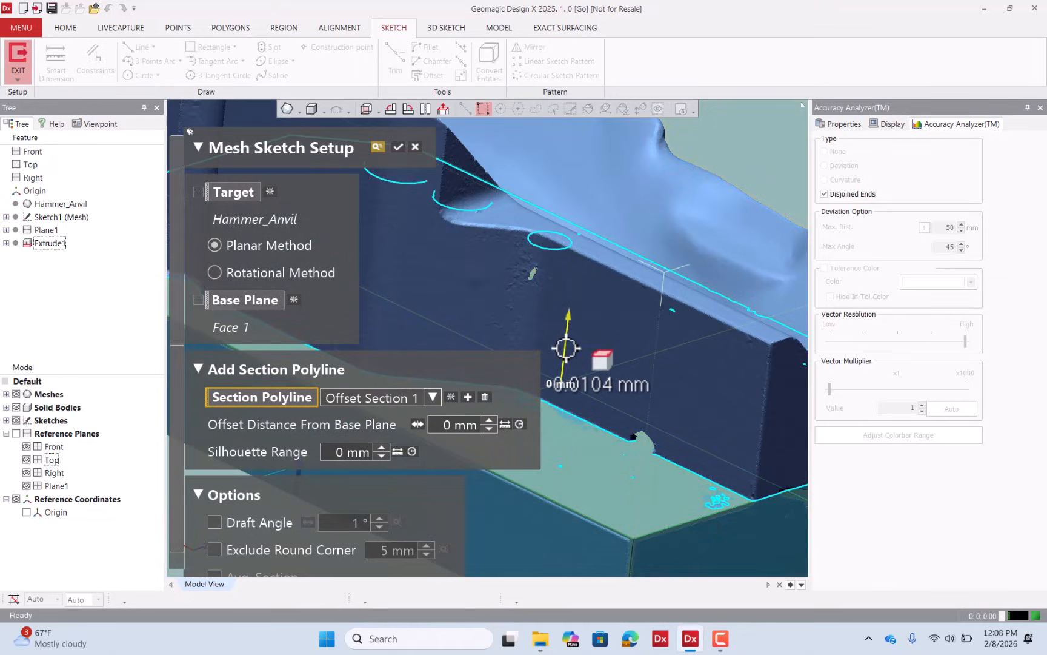
drag(570, 347, 570, 343)
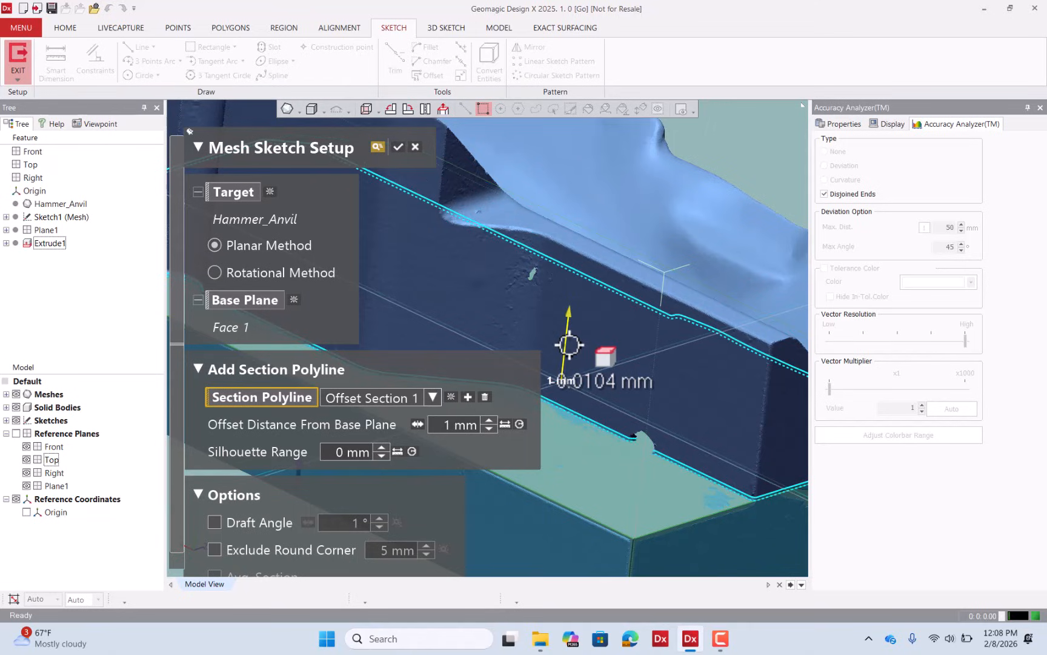
scroll(664, 366, down, 6)
right_drag(664, 367, 435, 170)
click(398, 146)
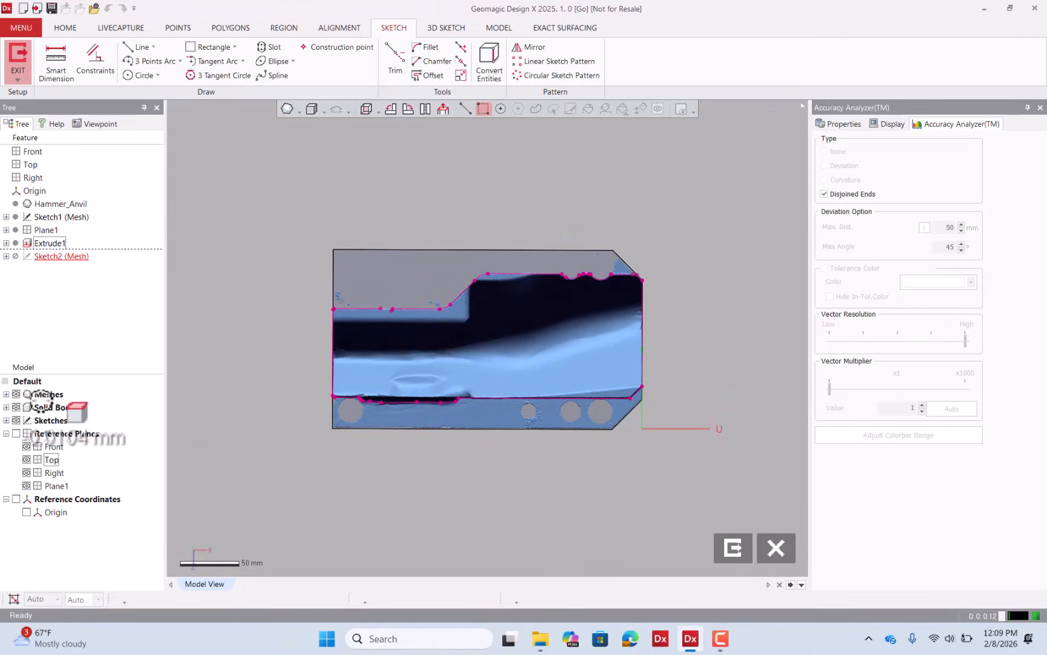
Examine how the section polylines follow the scan, especially around the damaged recess along the side wall, and return normal to the sketch
click(16, 393)
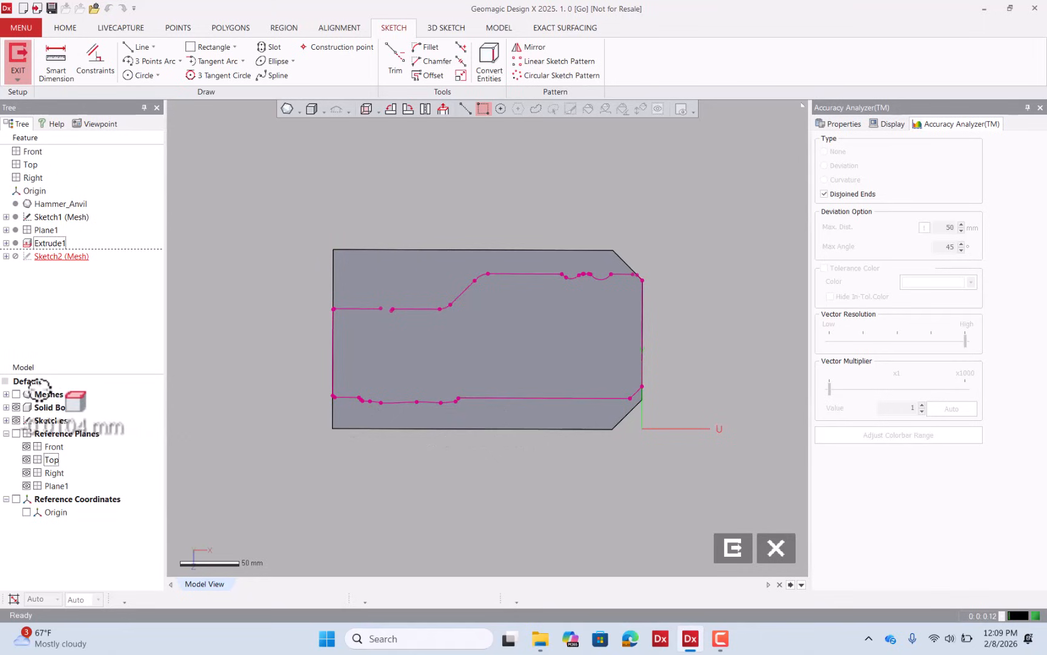
click(15, 394)
right_drag(477, 389, 484, 220)
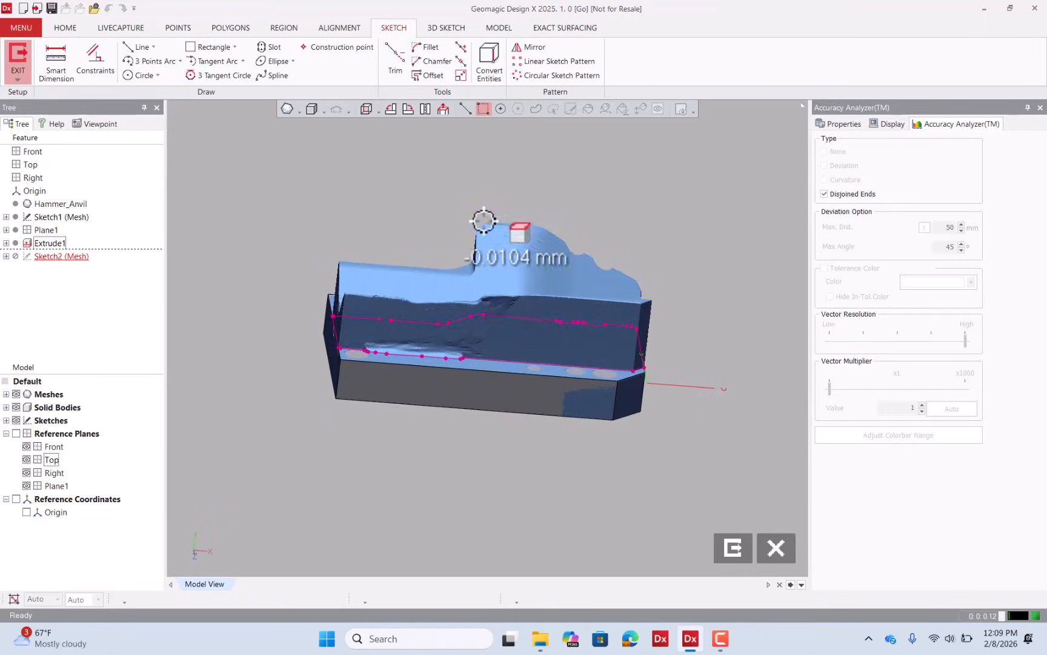
scroll(412, 318, up, 3)
scroll(375, 328, up, 3)
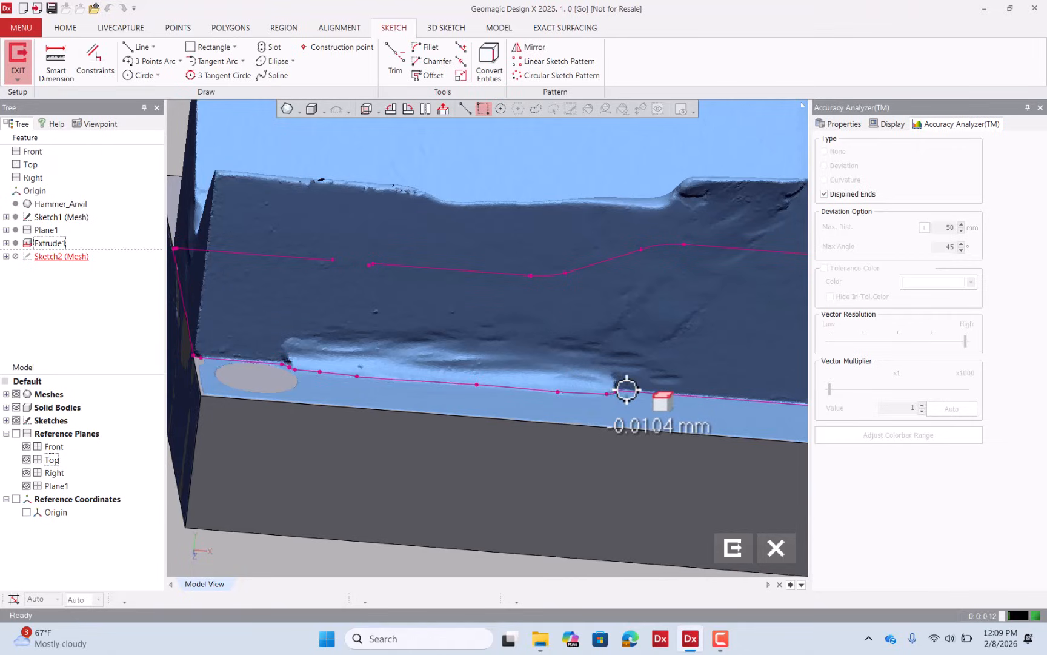
right_drag(609, 366, 503, 363)
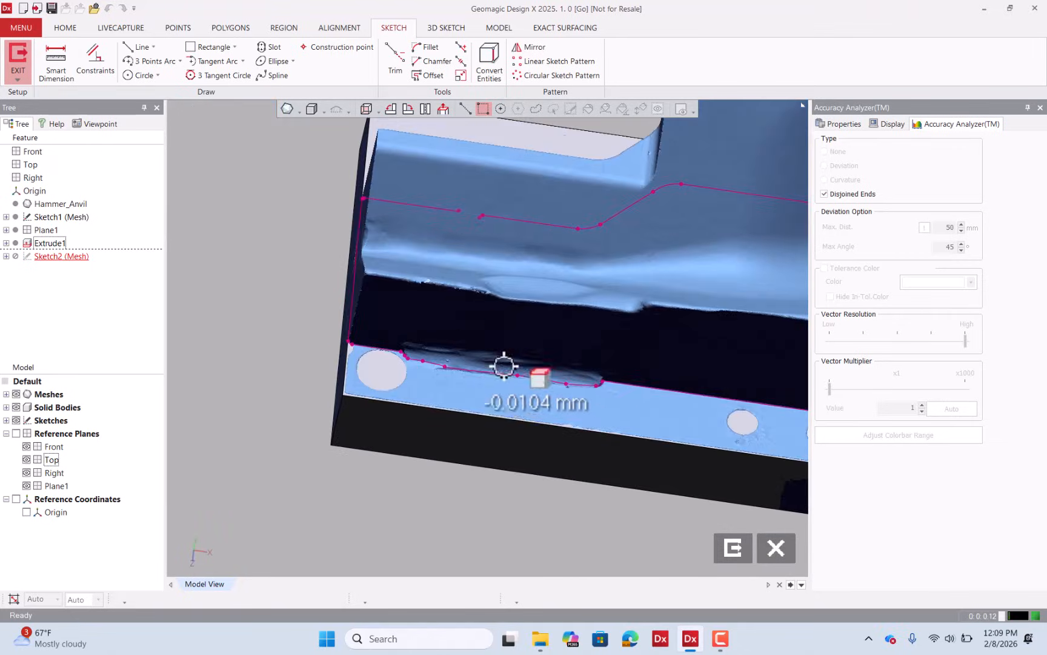
click(443, 109)
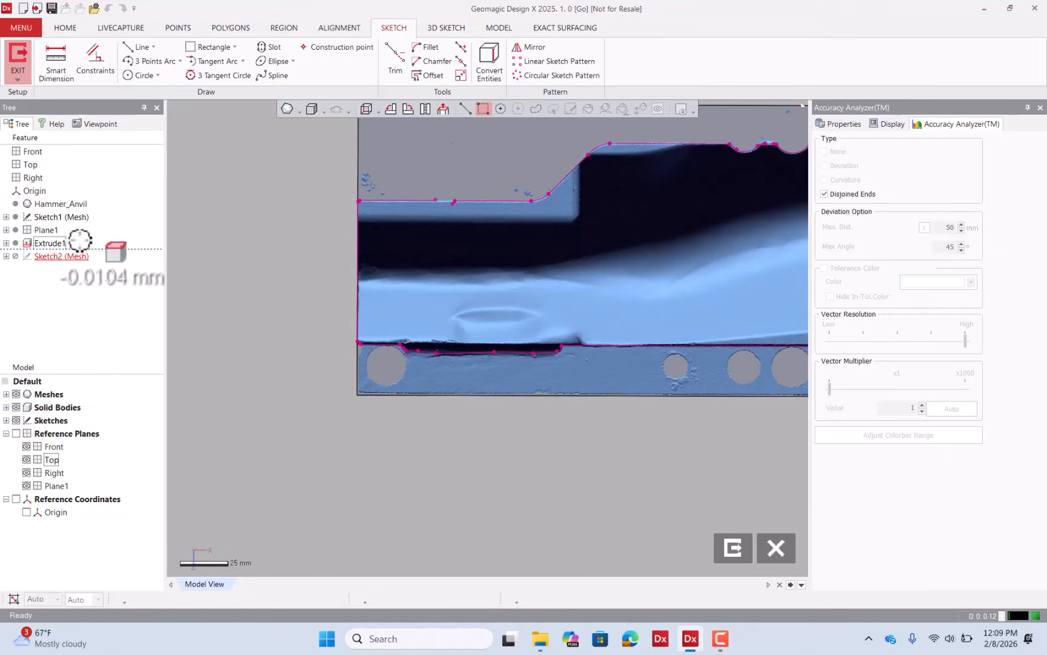
Fit lines to the stepped side of the section: both straight walls and the diagonal between them, bridging the notches in the longer wall
click(129, 46)
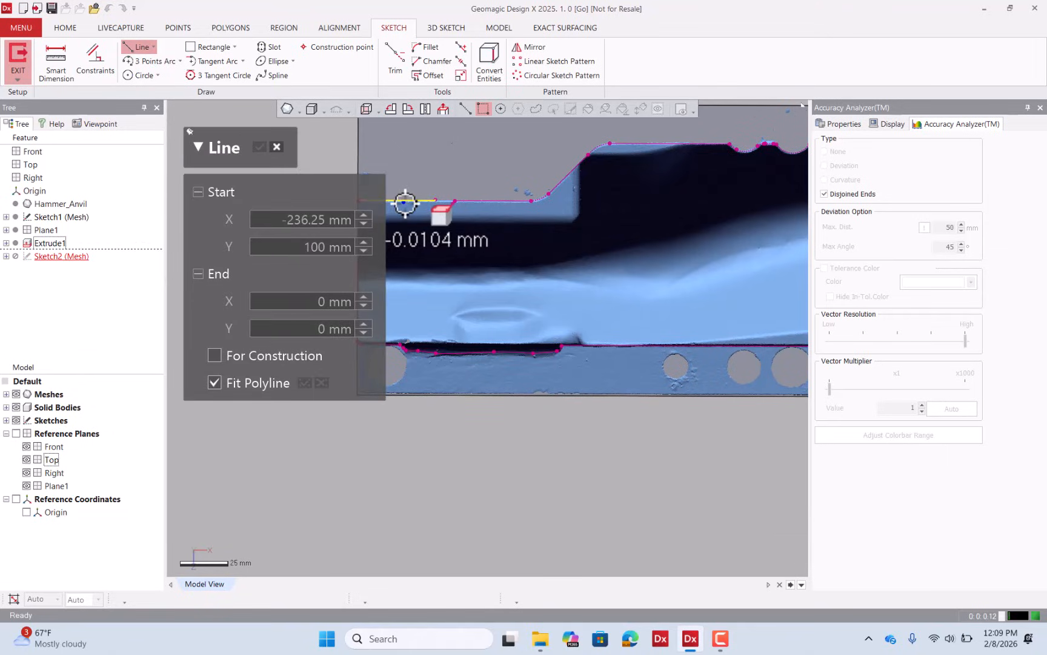
click(486, 204)
click(488, 203)
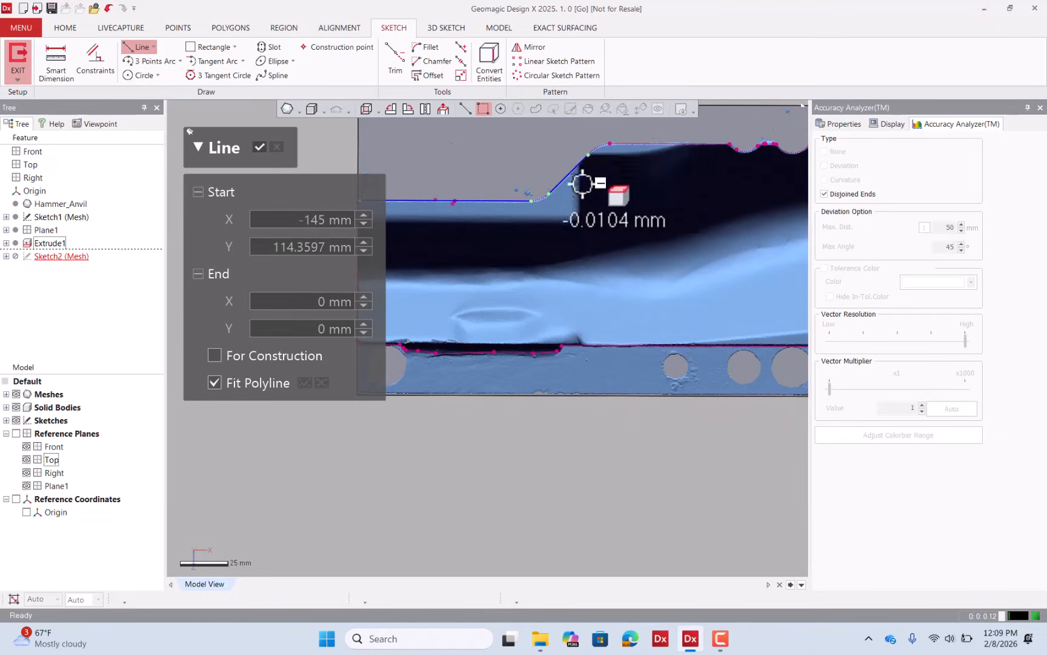
mouse_move(582, 183)
right_down()
mouse_move(601, 234)
mouse_move(599, 197)
mouse_move(580, 170)
right_up()
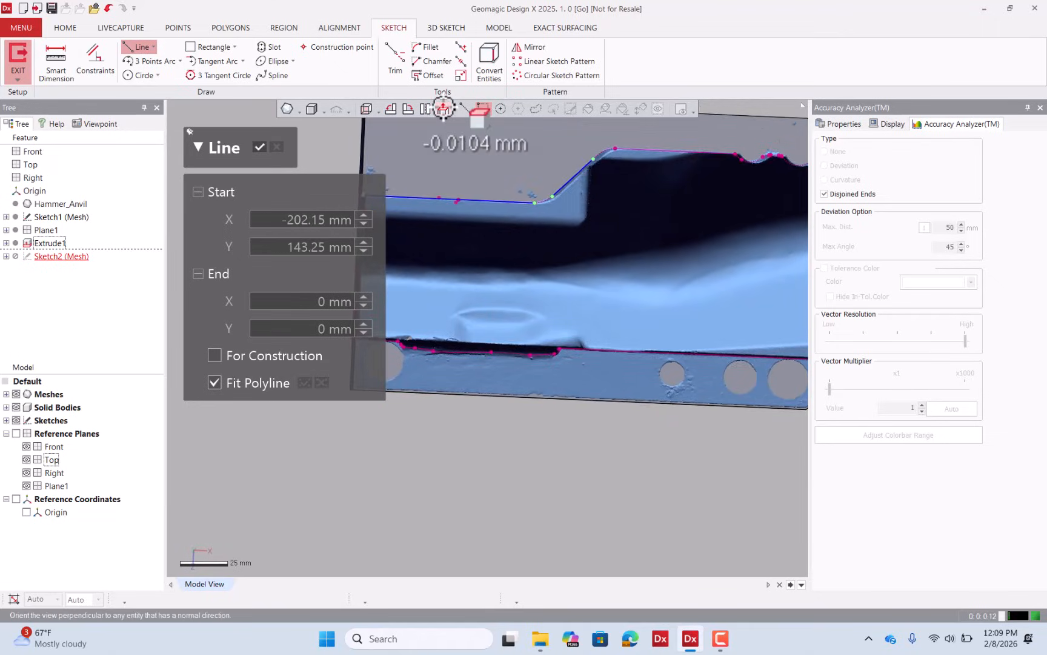
click(443, 108)
click(657, 144)
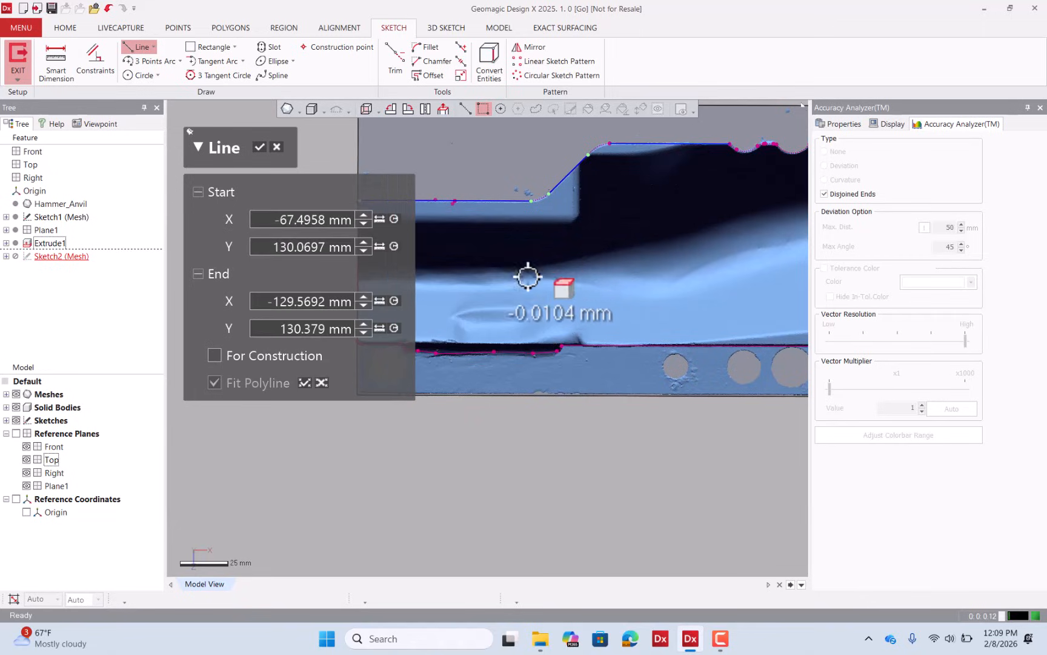
scroll(529, 277, down, 3)
scroll(718, 187, up, 7)
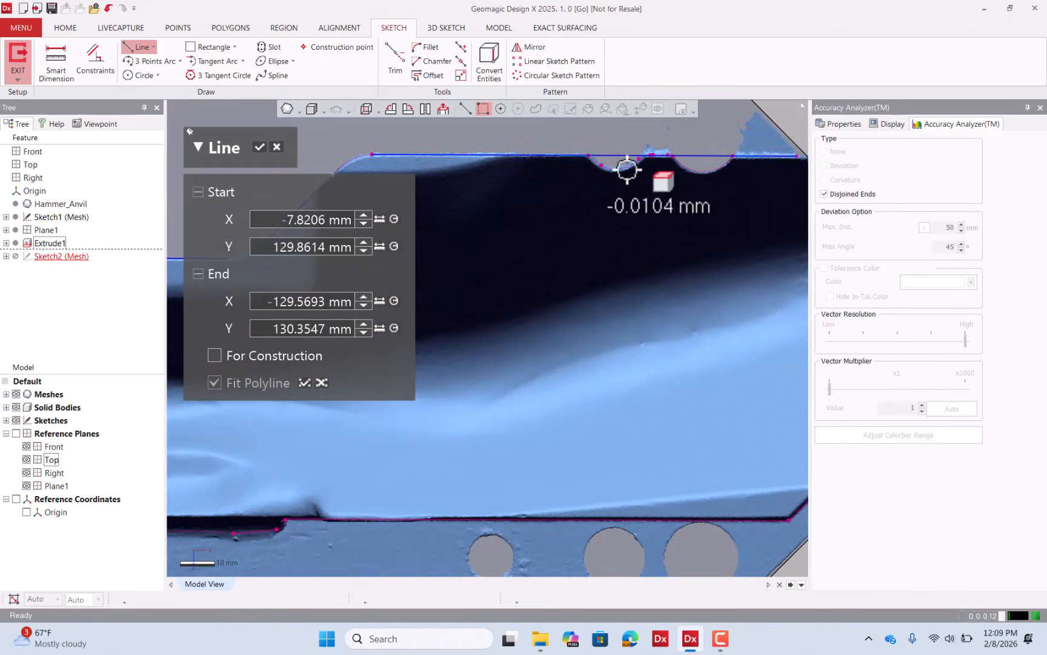
scroll(564, 218, down, 2)
click(261, 146)
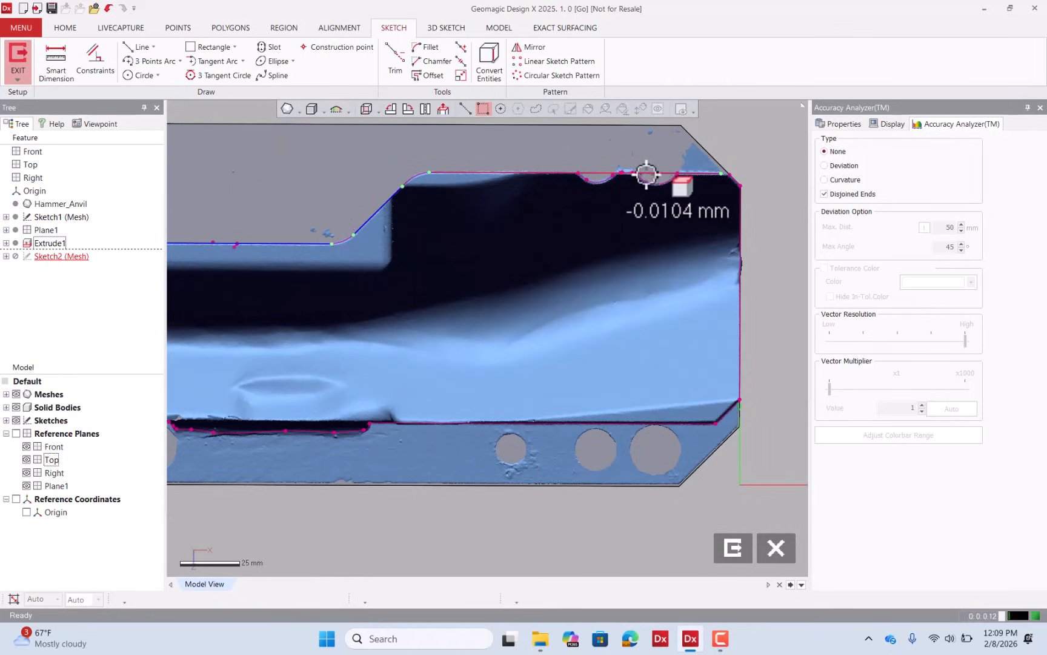
click(443, 173)
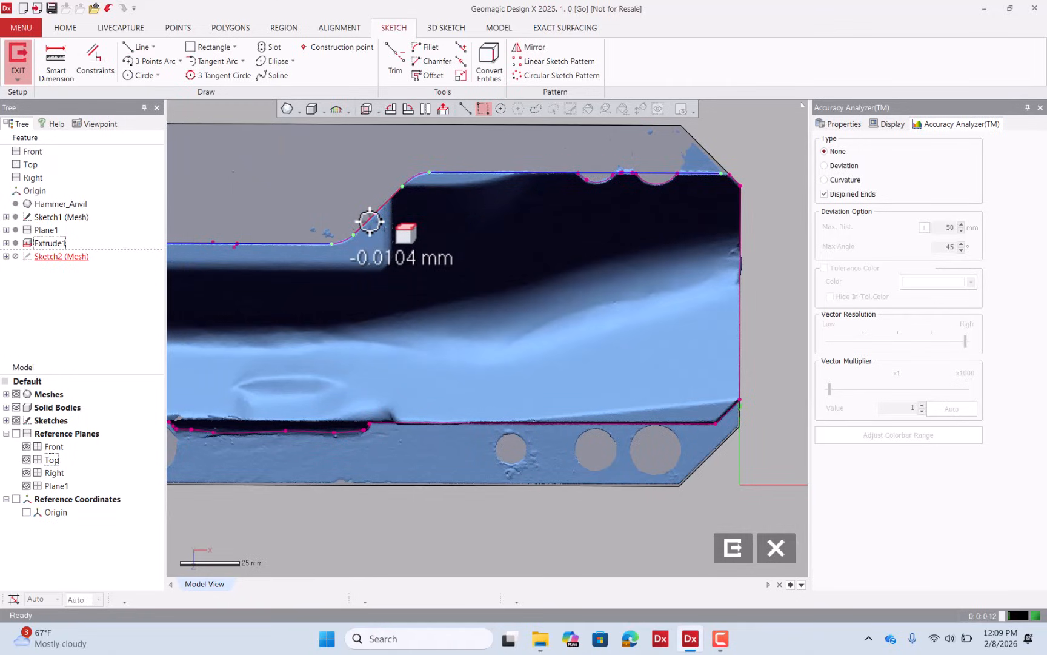
scroll(369, 222, down, 2)
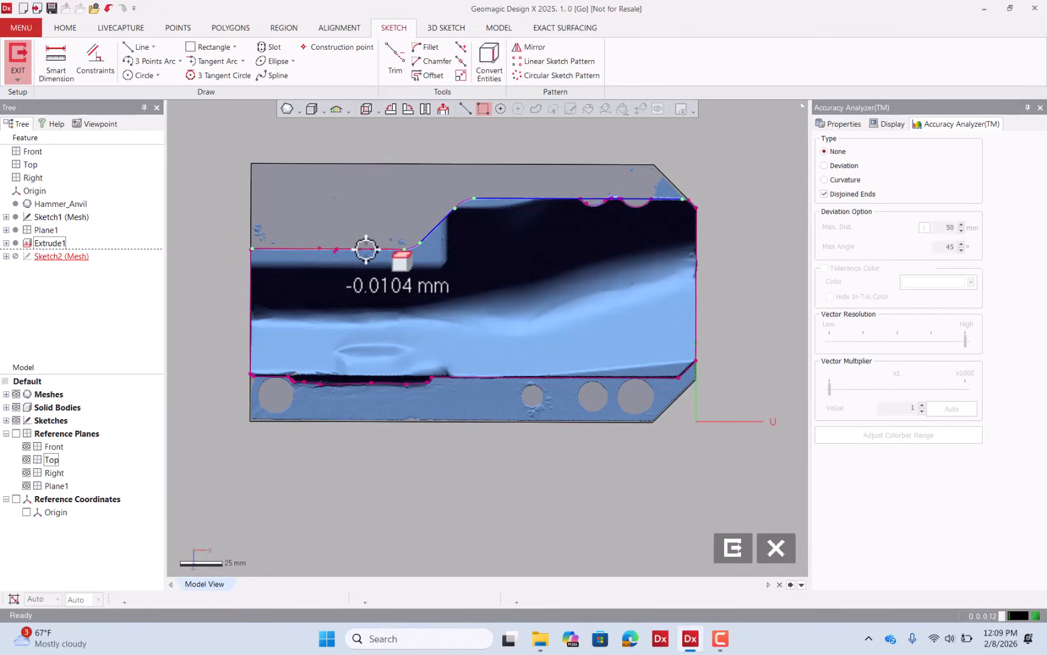
click(365, 249)
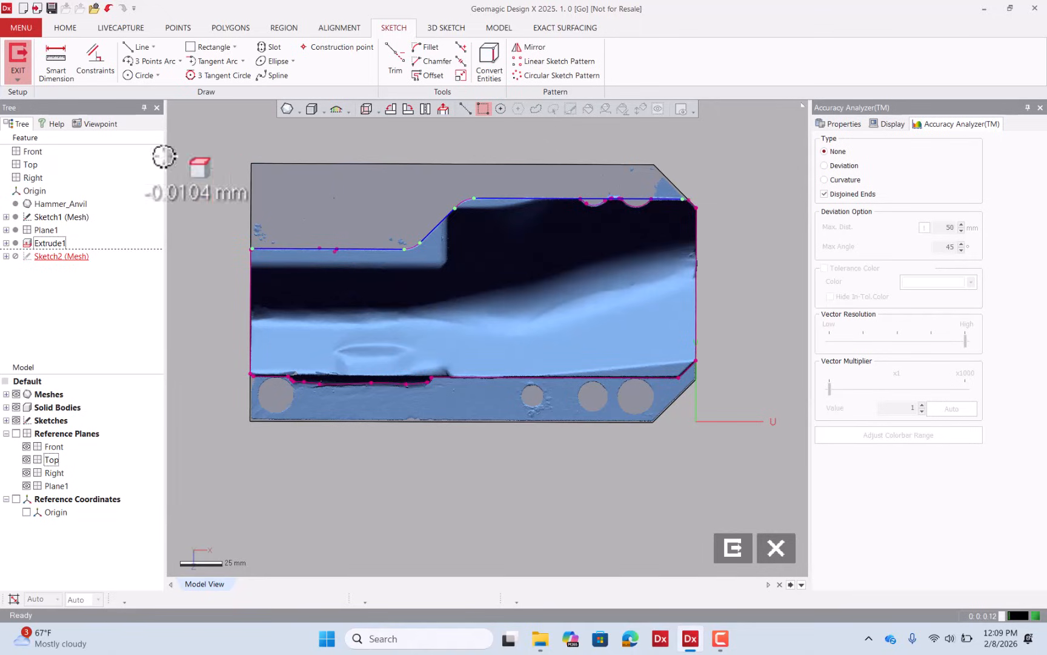
Fit one line along the section's opposite long side wall, spanning the segments on both sides of the recess
click(131, 48)
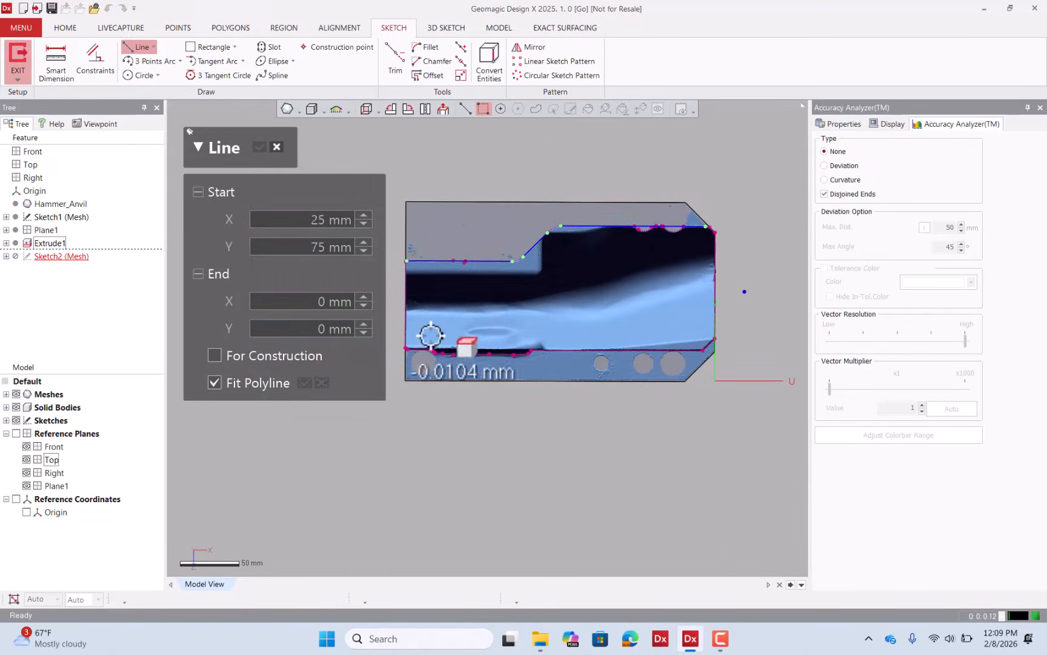
scroll(415, 353, up, 2)
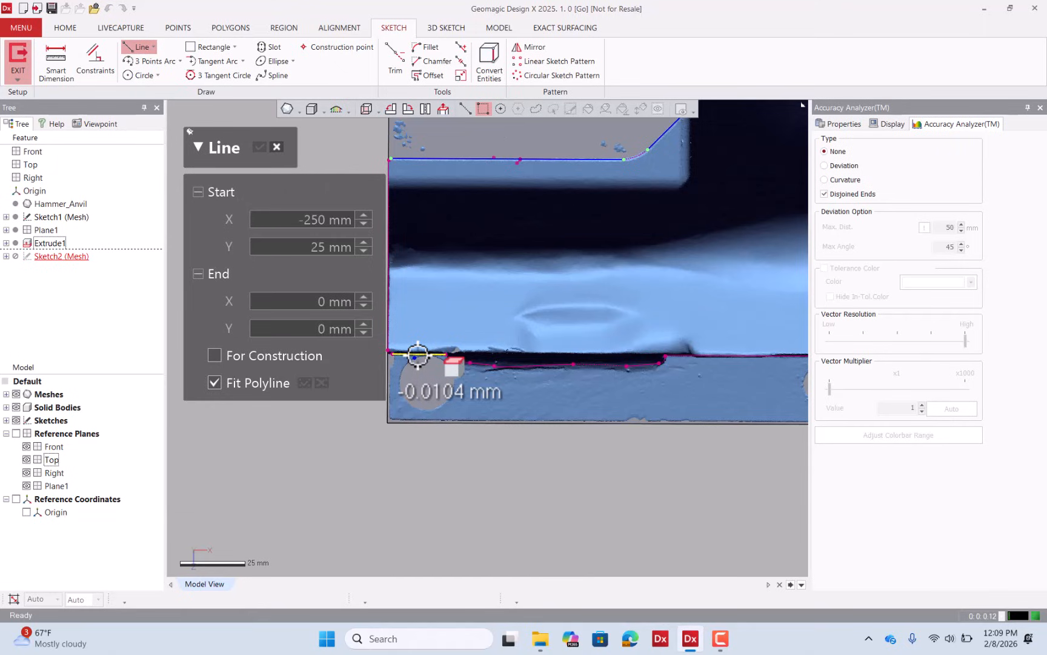
click(417, 355)
click(782, 358)
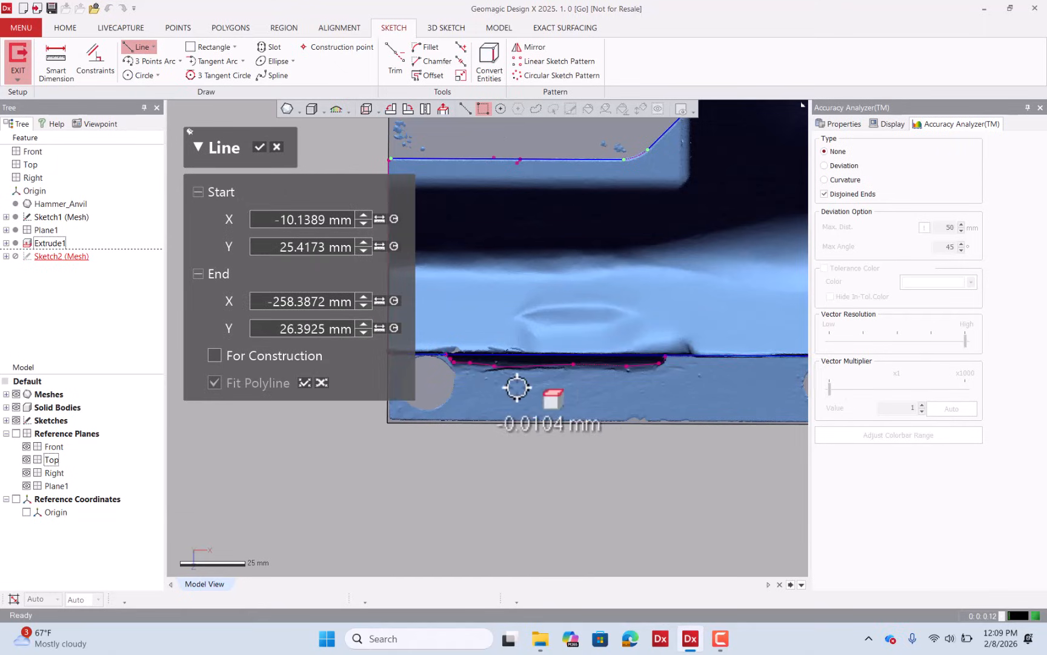
scroll(512, 386, down, 4)
scroll(782, 360, up, 4)
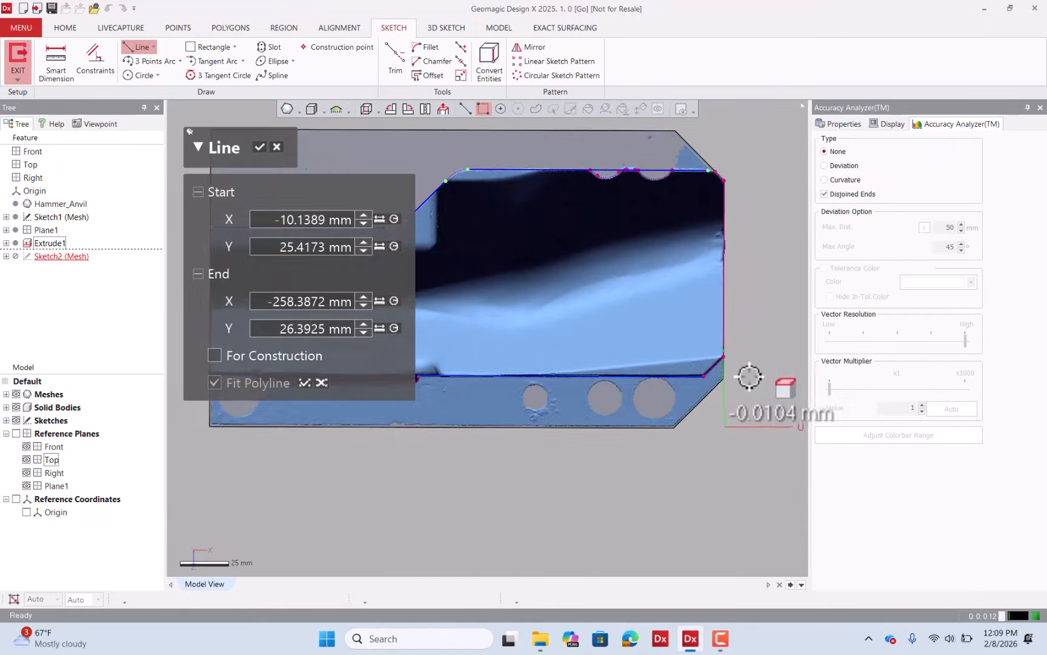
click(261, 146)
Hide the mesh and compare the section's square end with the base's edge, with the solid body hidden and shown
scroll(608, 374, down, 4)
click(17, 394)
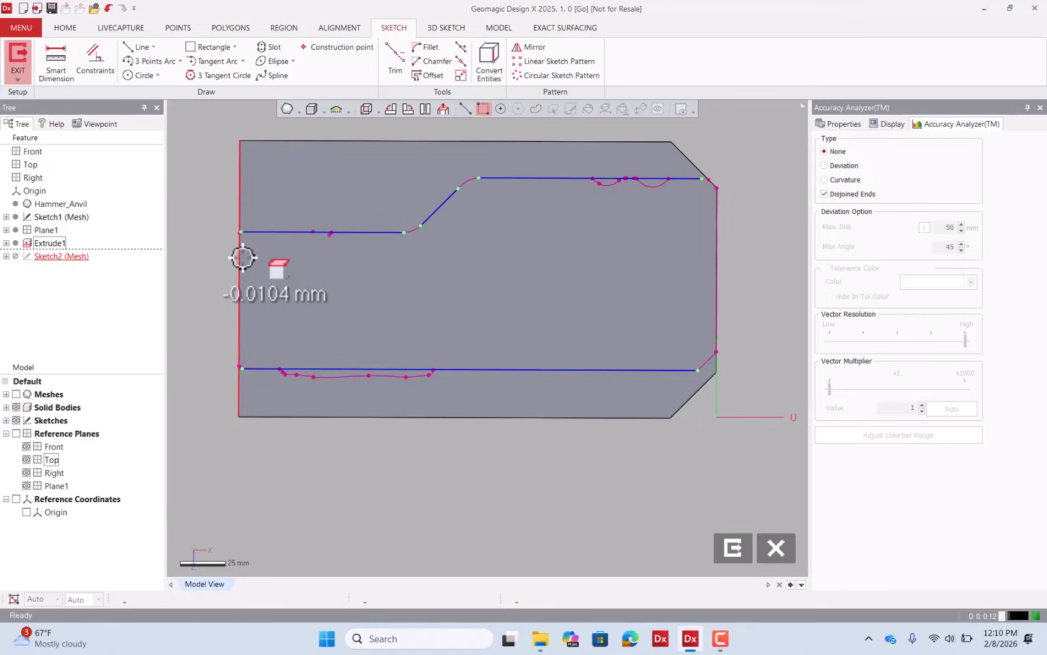
scroll(228, 339, up, 3)
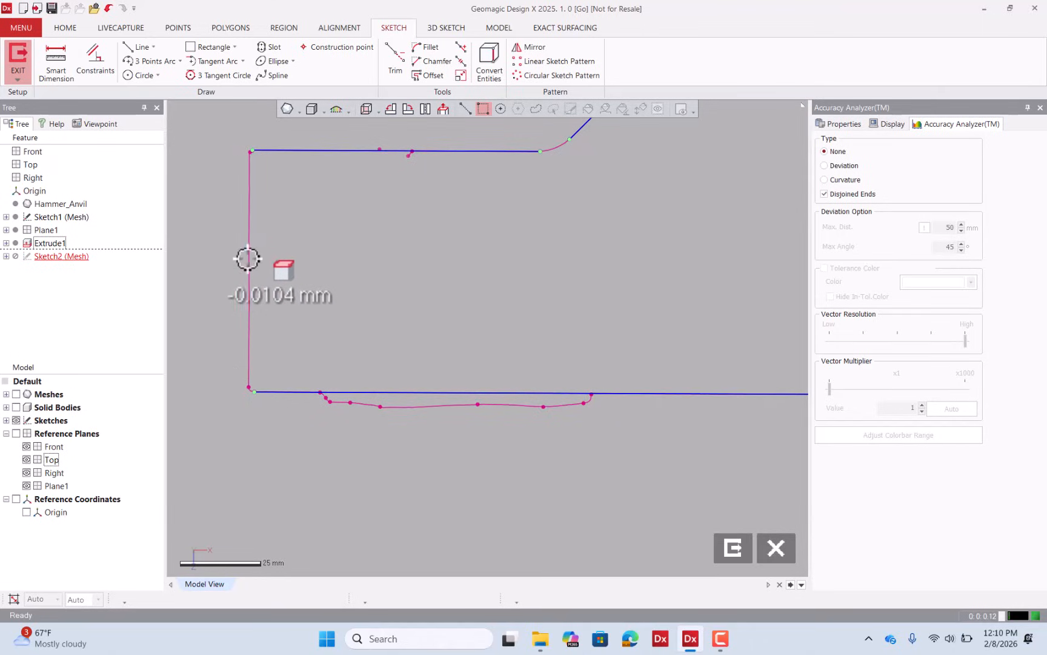
click(15, 406)
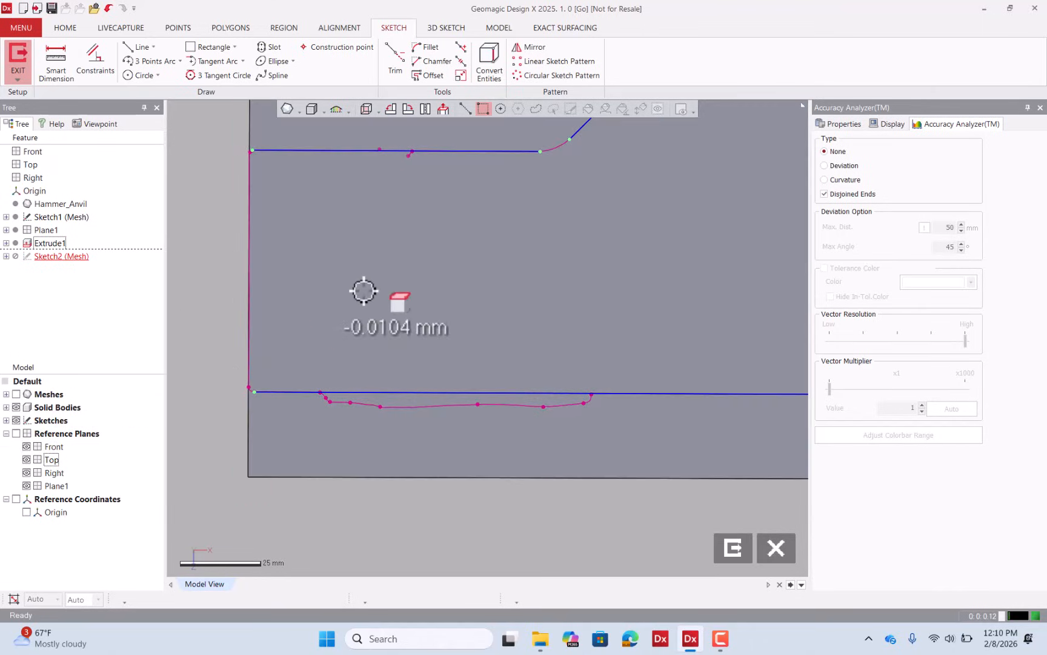
scroll(364, 291, down, 2)
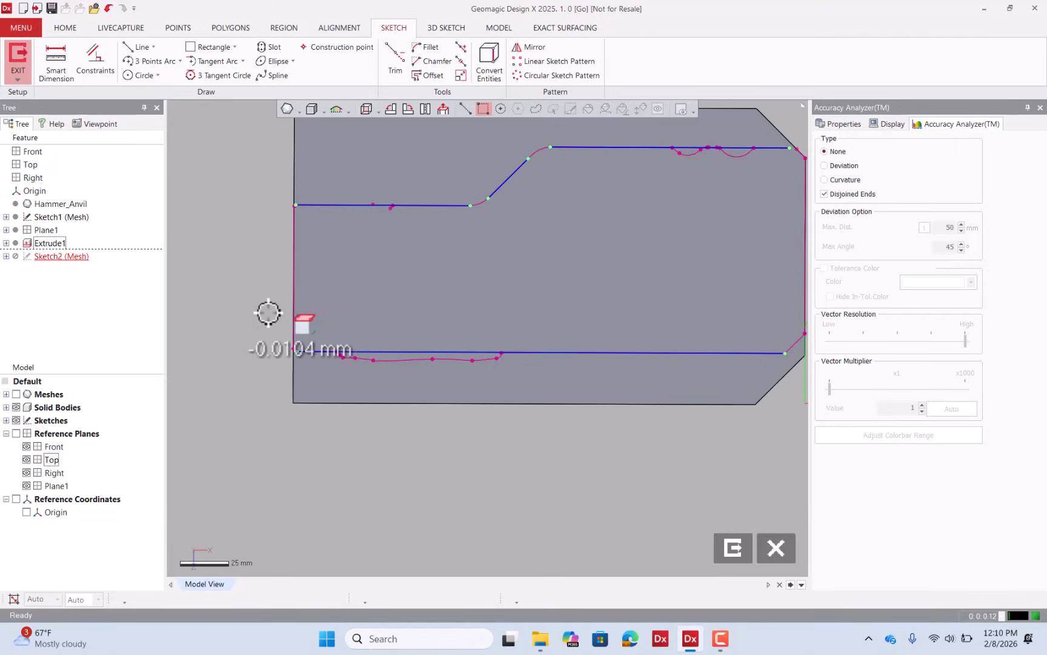
scroll(268, 313, down, 1)
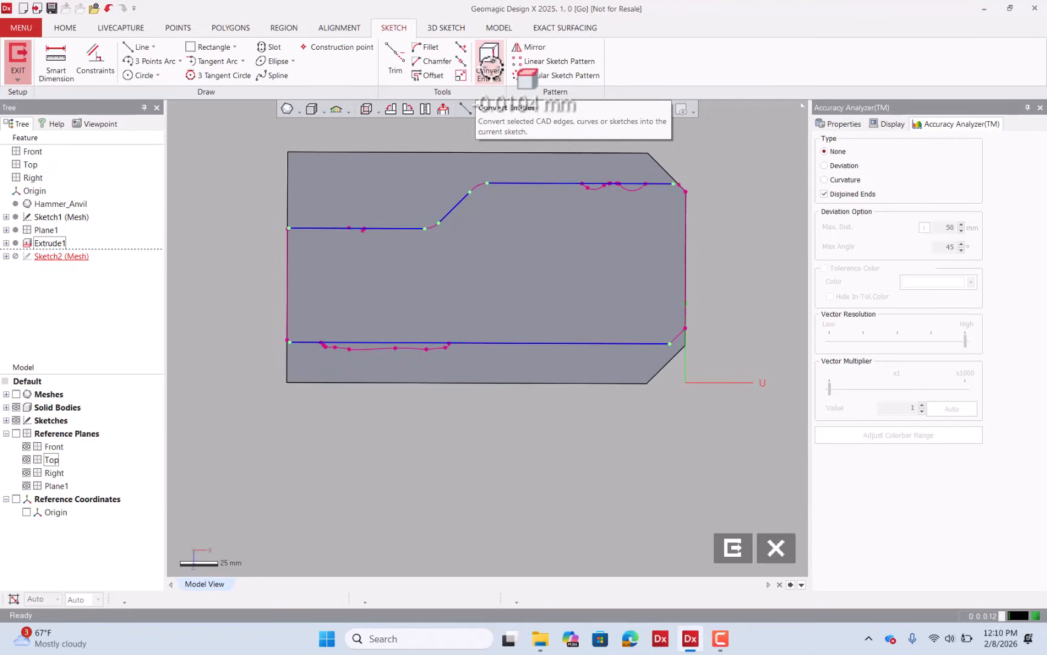
Convert the base's straight edge at its square, unchamfered end into the current sketch
click(490, 67)
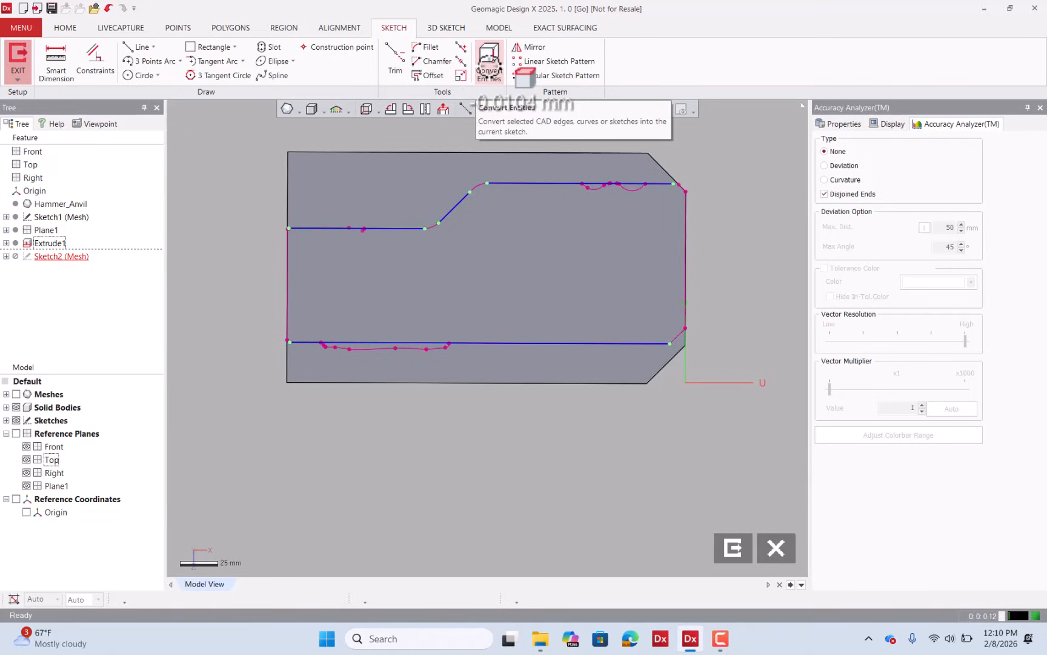
click(489, 67)
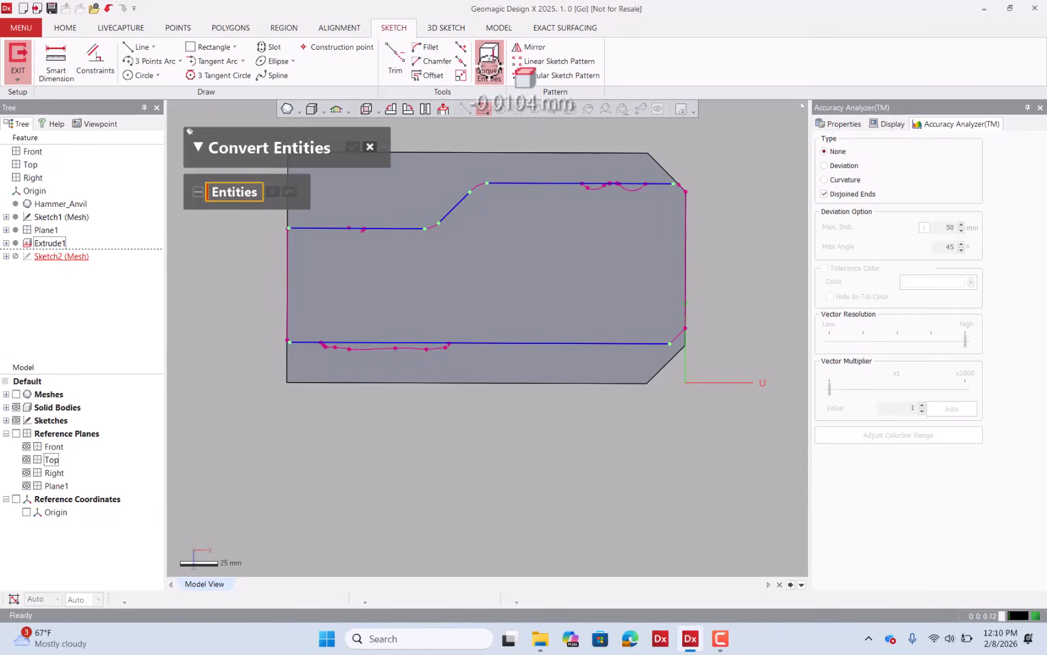
click(289, 336)
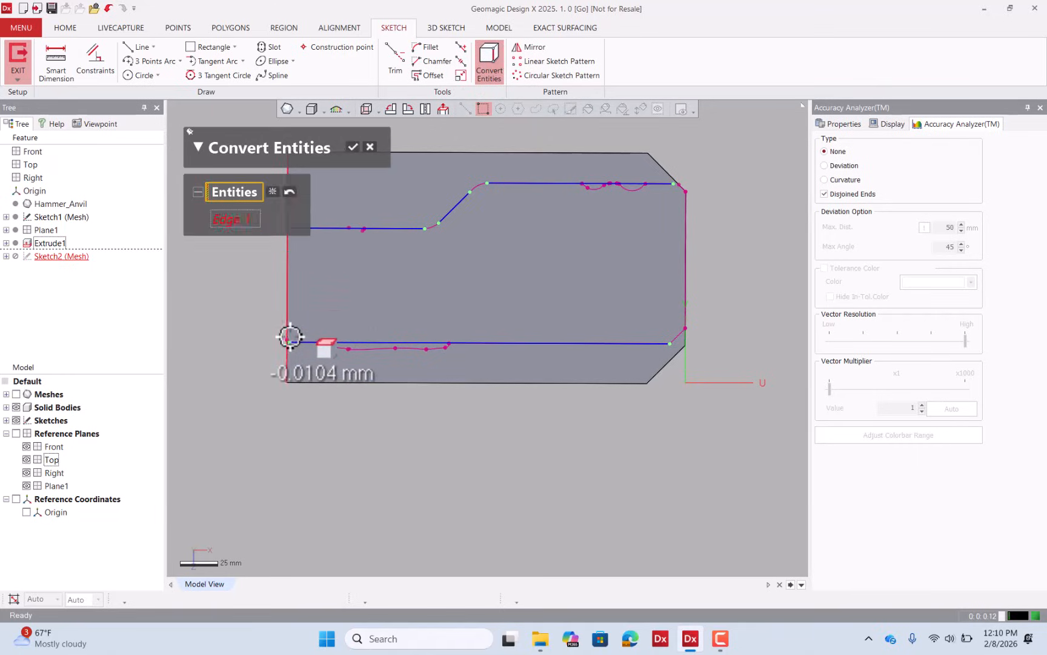
click(350, 147)
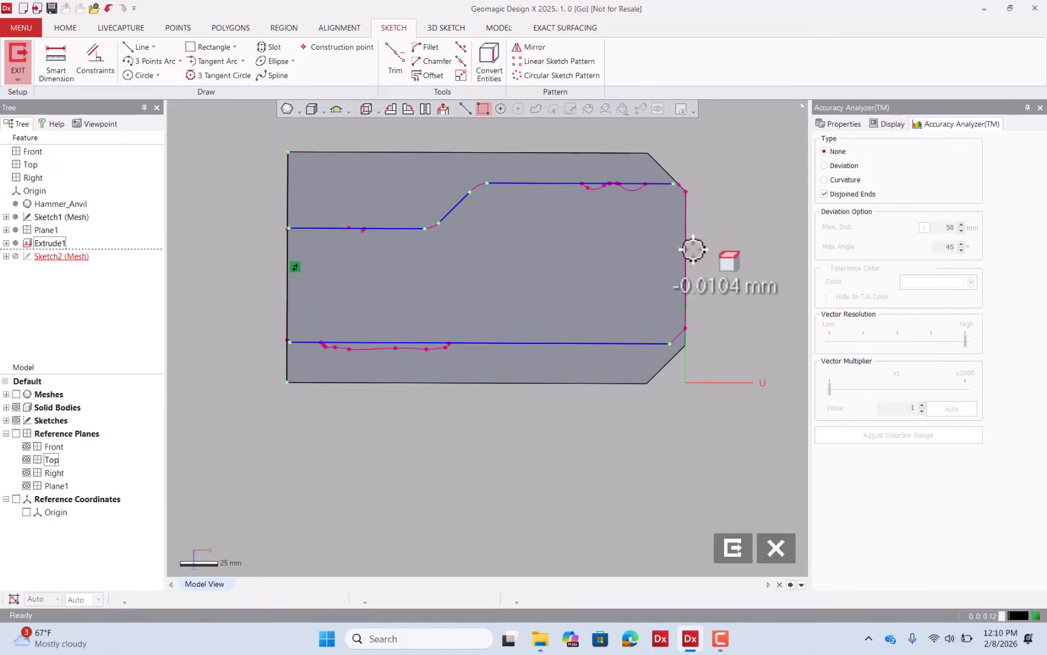
Convert the base's straight edge at its chamfered end and the adjoining chamfer edge on the stepped side into the sketch
click(489, 60)
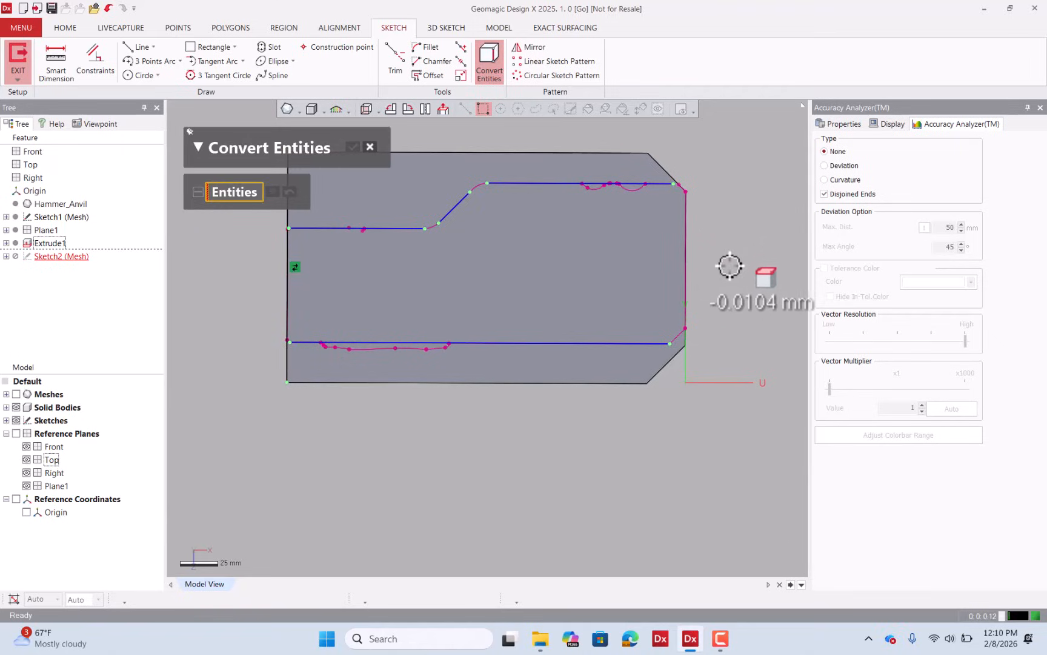
click(686, 336)
click(667, 173)
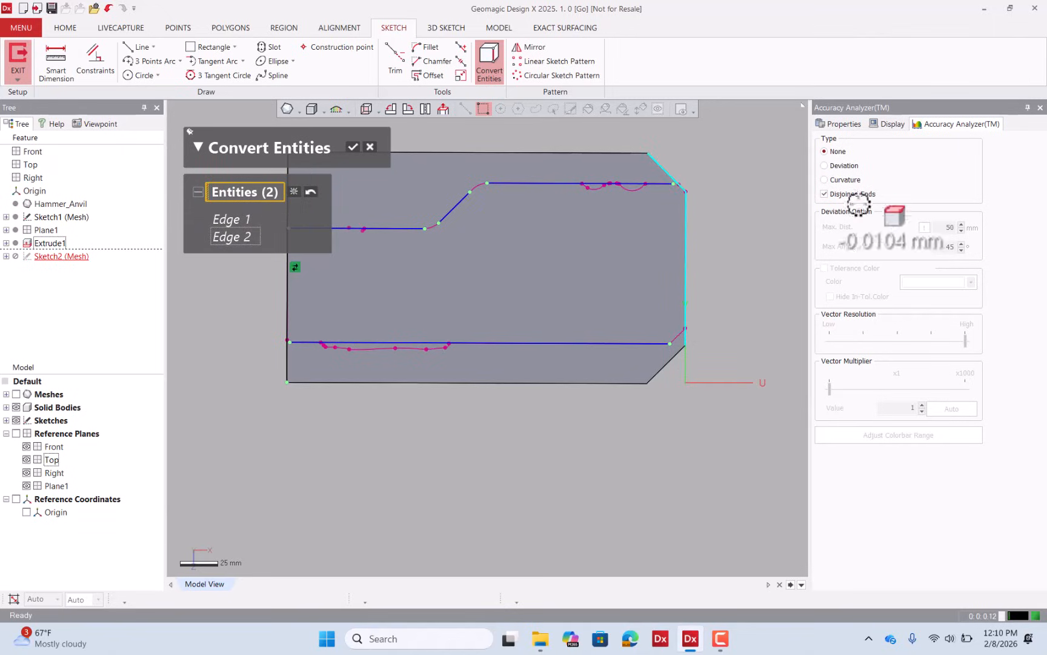
click(353, 146)
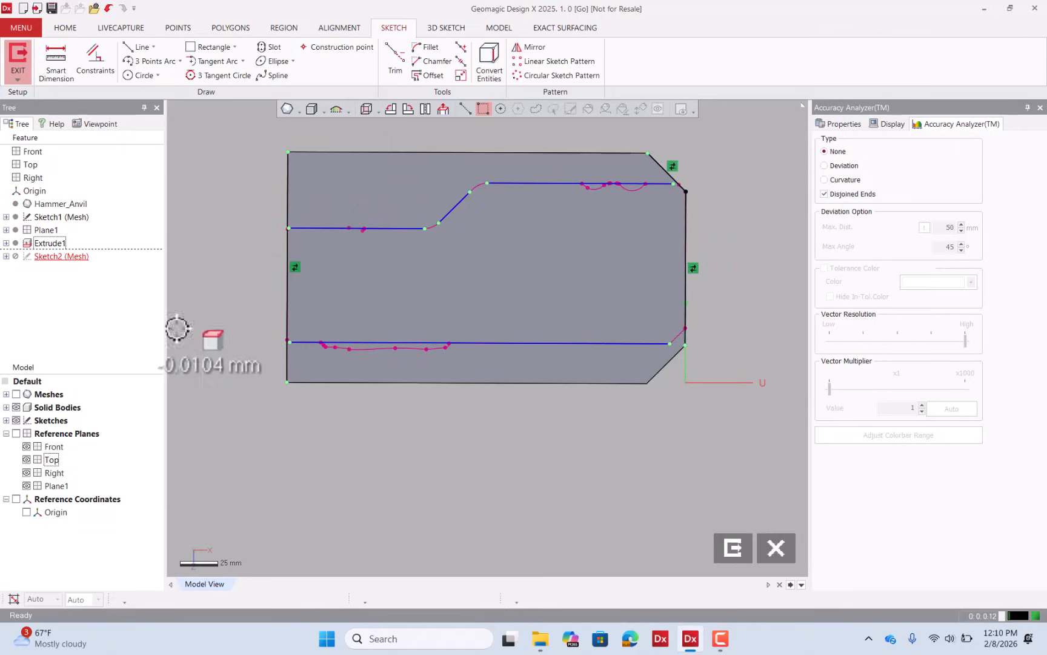
Fit a line to the section's short diagonal between the long unstepped wall and the chamfered end
click(17, 394)
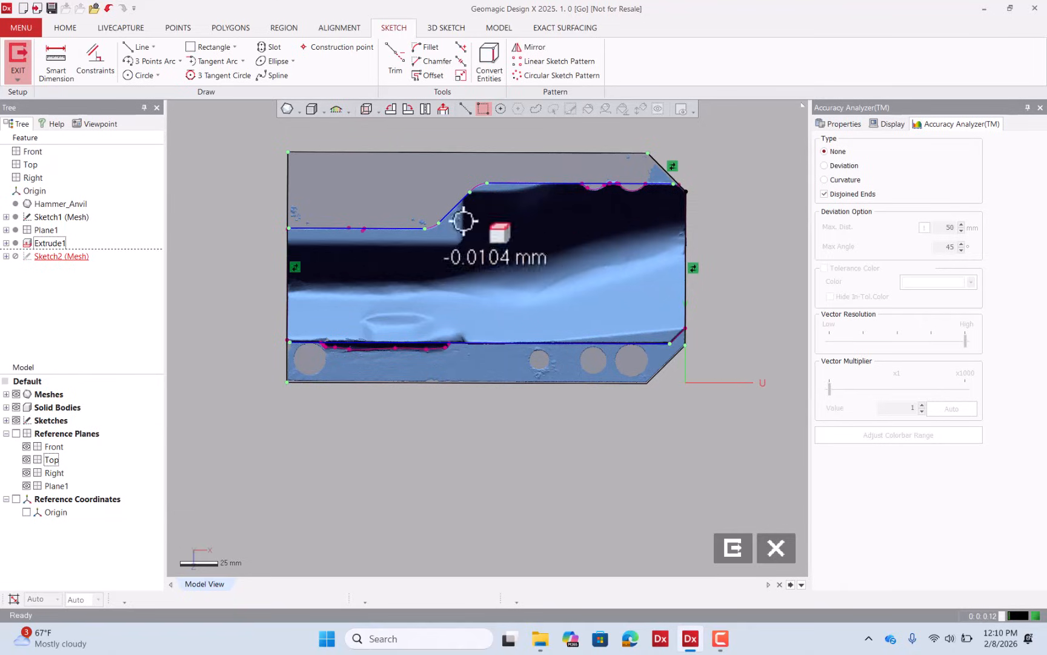
click(16, 394)
click(138, 46)
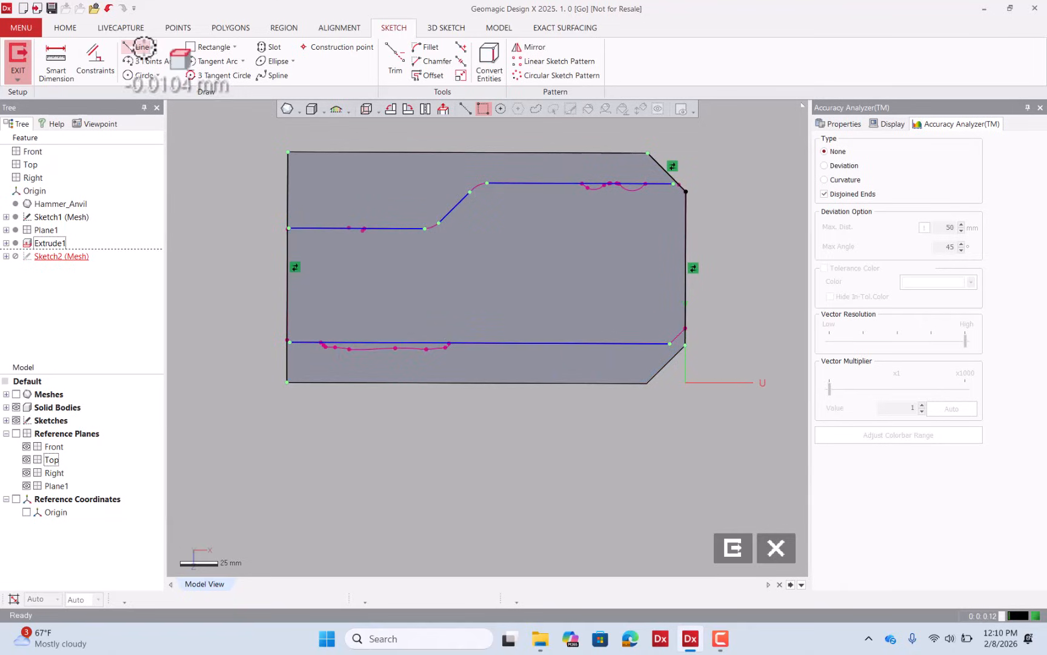
scroll(643, 369, up, 3)
scroll(715, 278, up, 2)
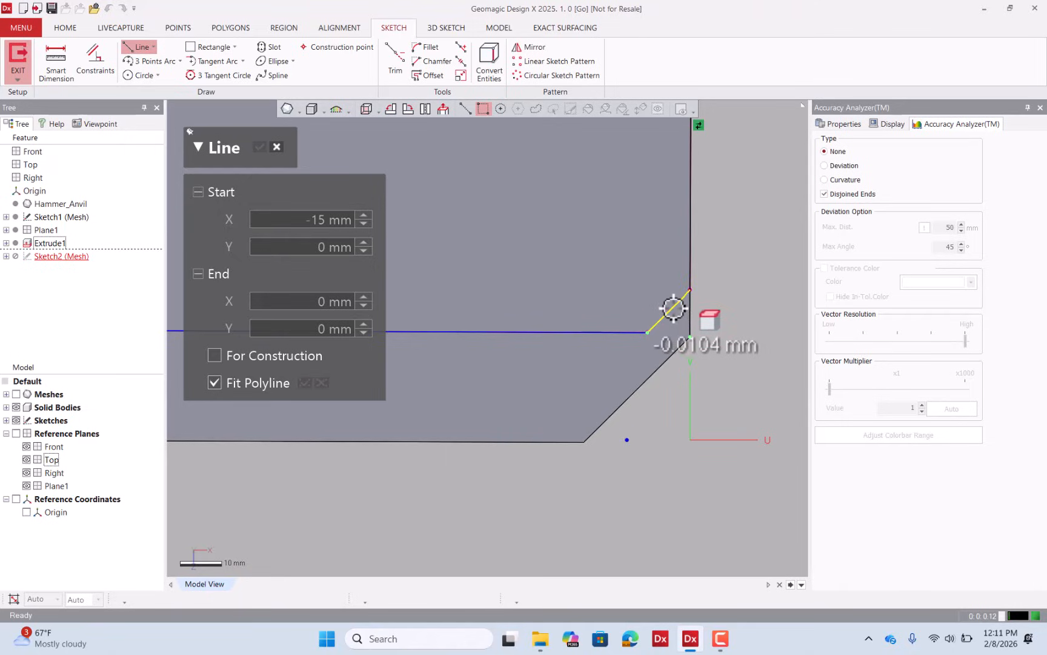
click(259, 147)
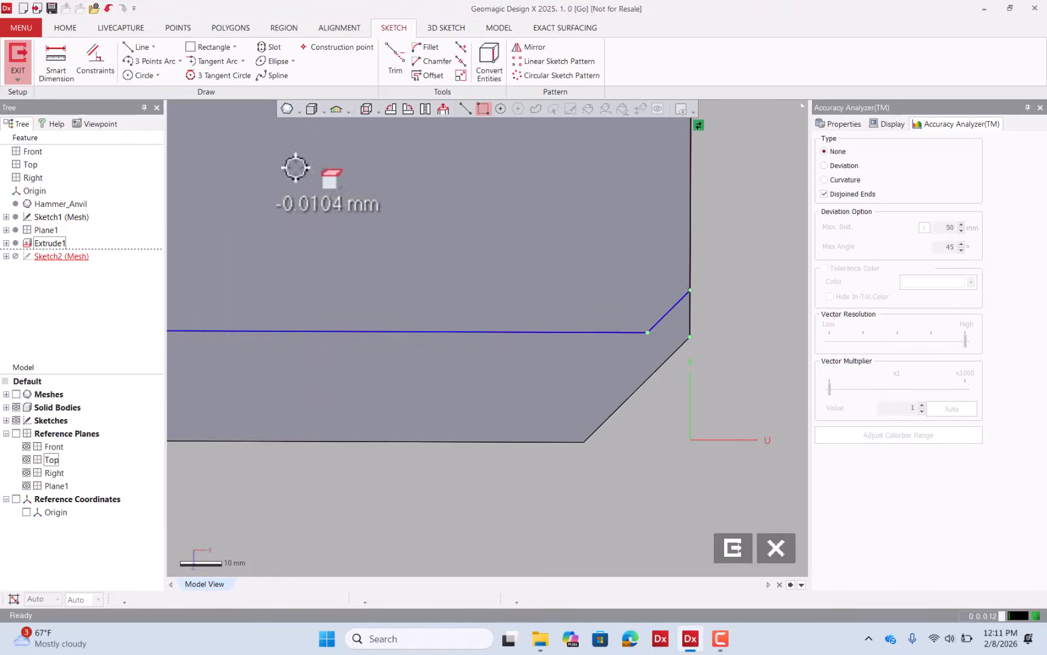
Corner-trim the converted edge at the square end to the stepped side's lower wall and to the long opposite wall
scroll(556, 331, down, 2)
scroll(692, 327, down, 3)
scroll(691, 327, up, 1)
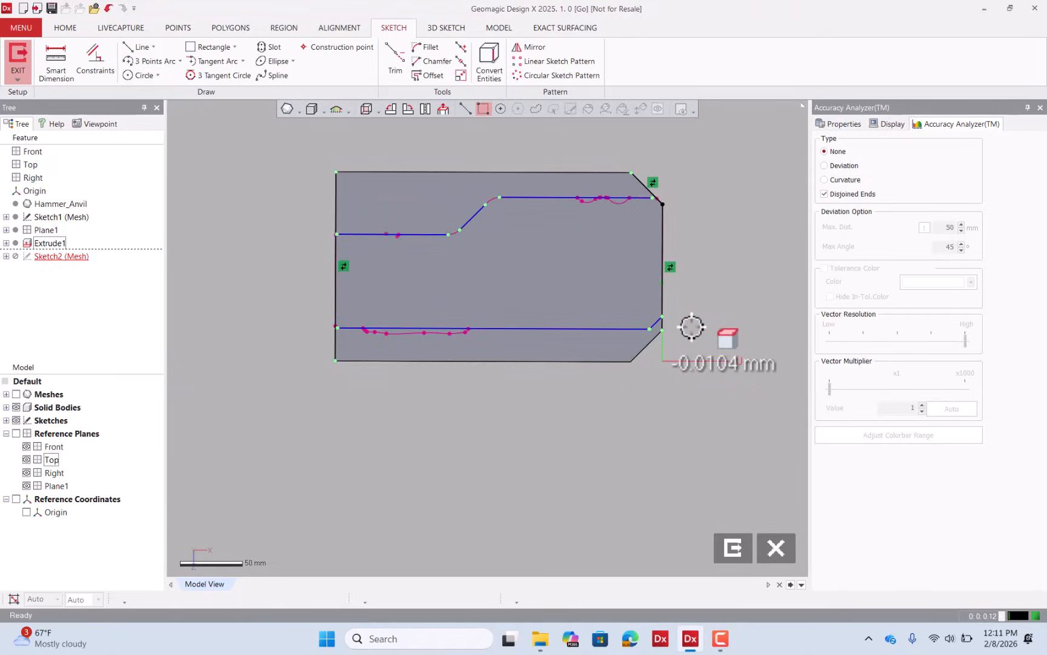
click(388, 73)
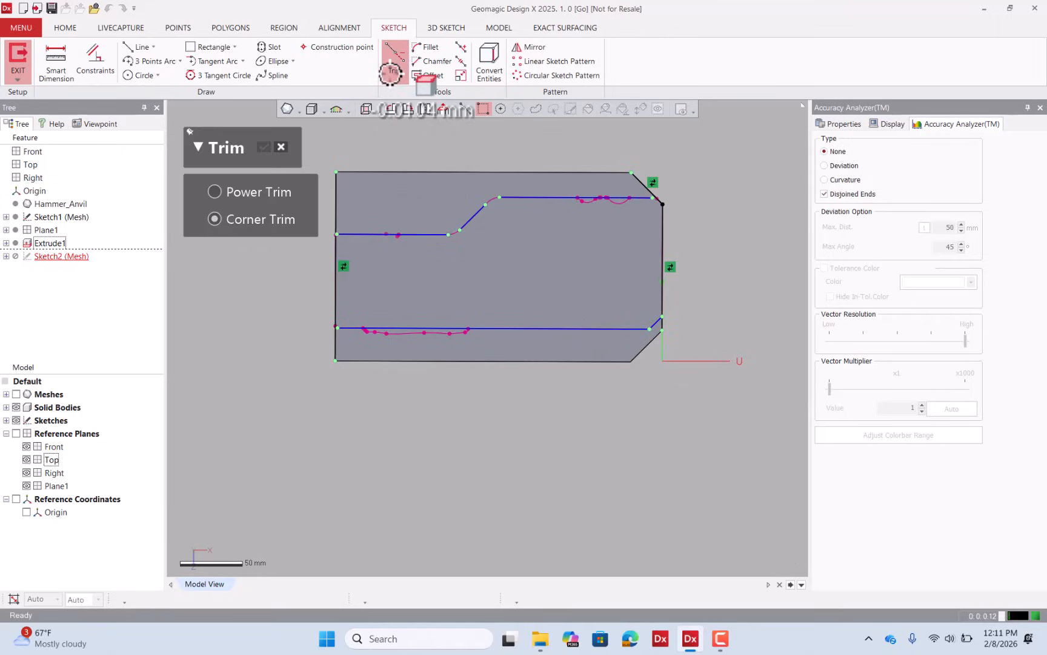
click(359, 235)
click(336, 253)
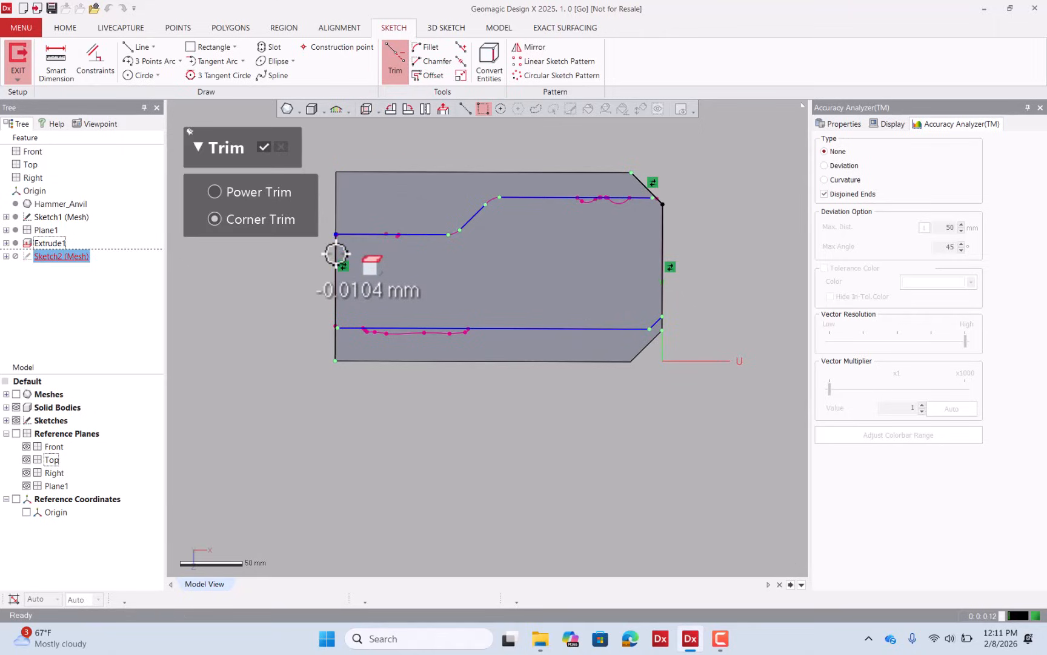
click(373, 328)
click(339, 303)
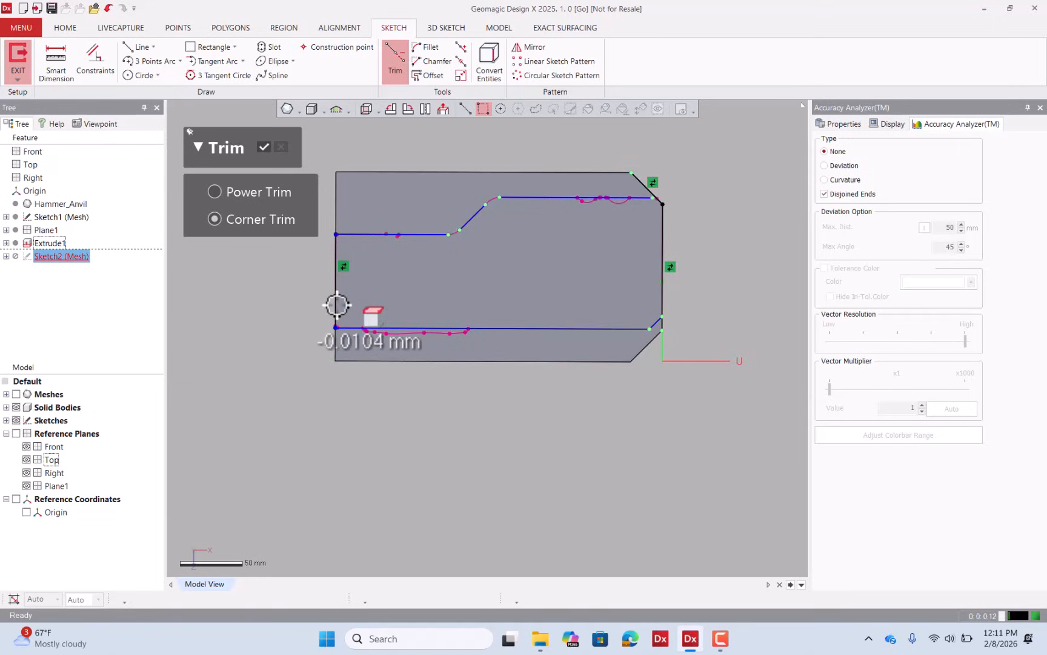
Corner-trim the chamfered end: join the long wall, short diagonal and end edge, and the converted chamfer edge to the stepped side's wall
click(632, 331)
click(656, 325)
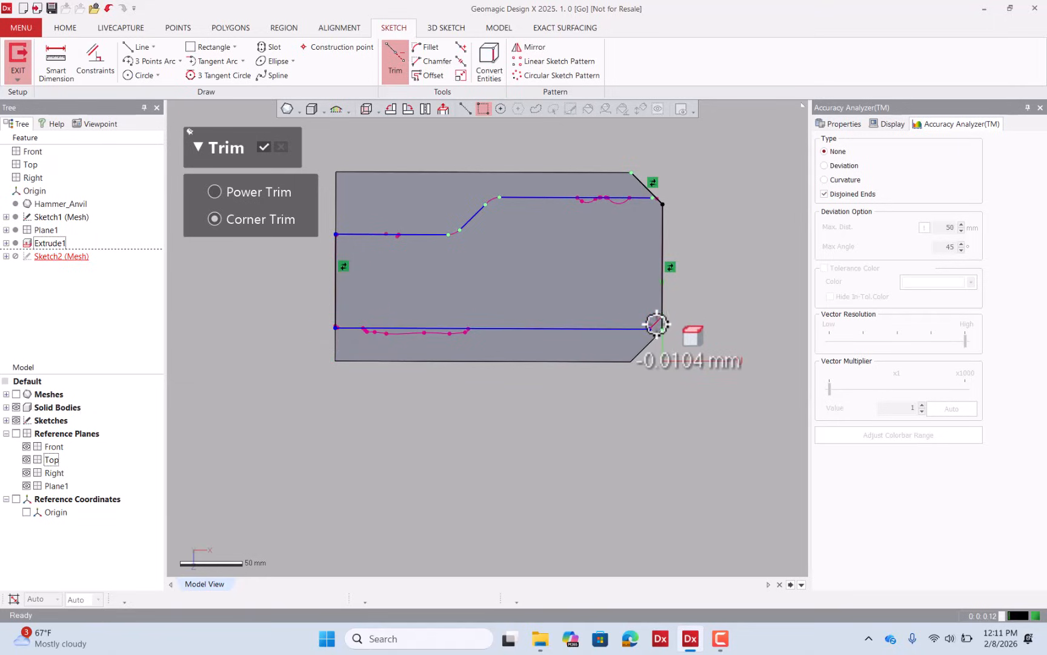
click(656, 324)
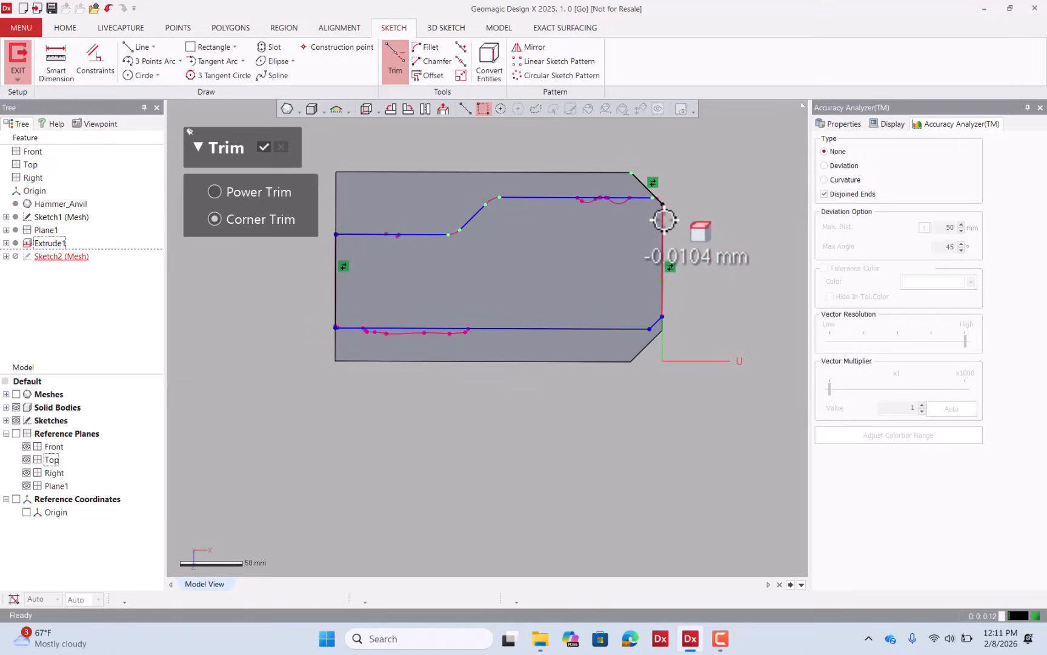
click(653, 199)
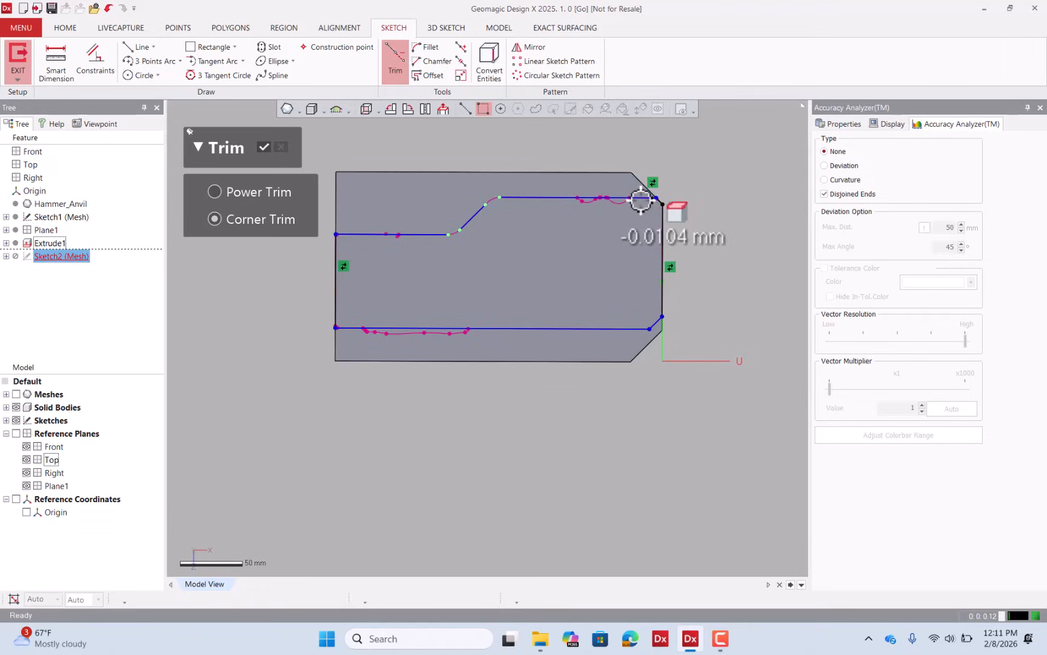
Corner-trim the step's diagonal to the straight walls on both sides of it, closing the section profile
click(530, 198)
click(480, 214)
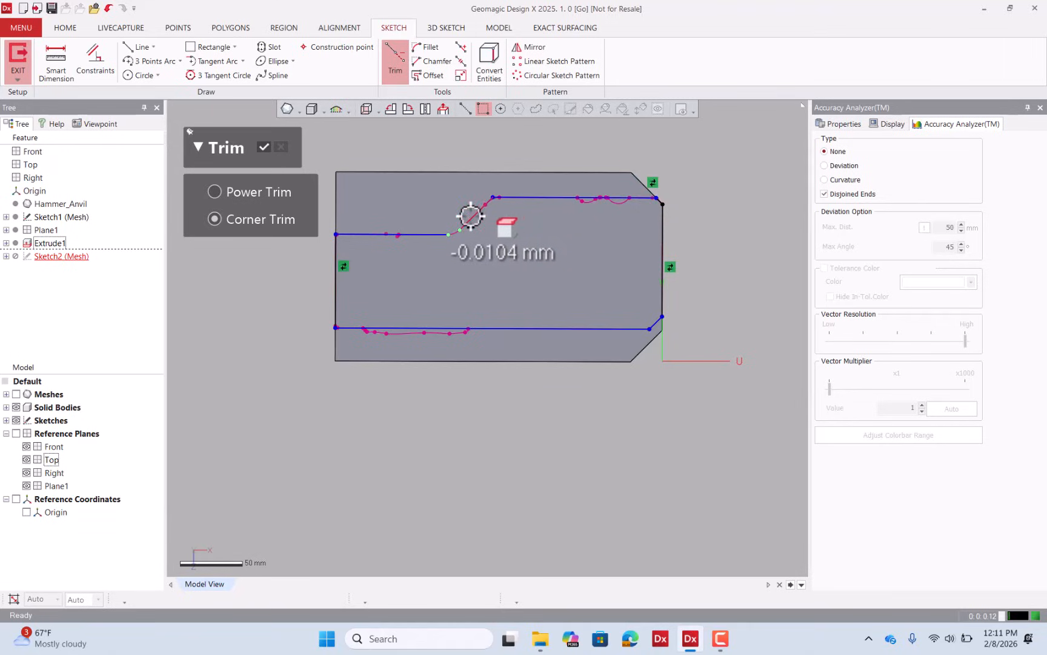
click(471, 215)
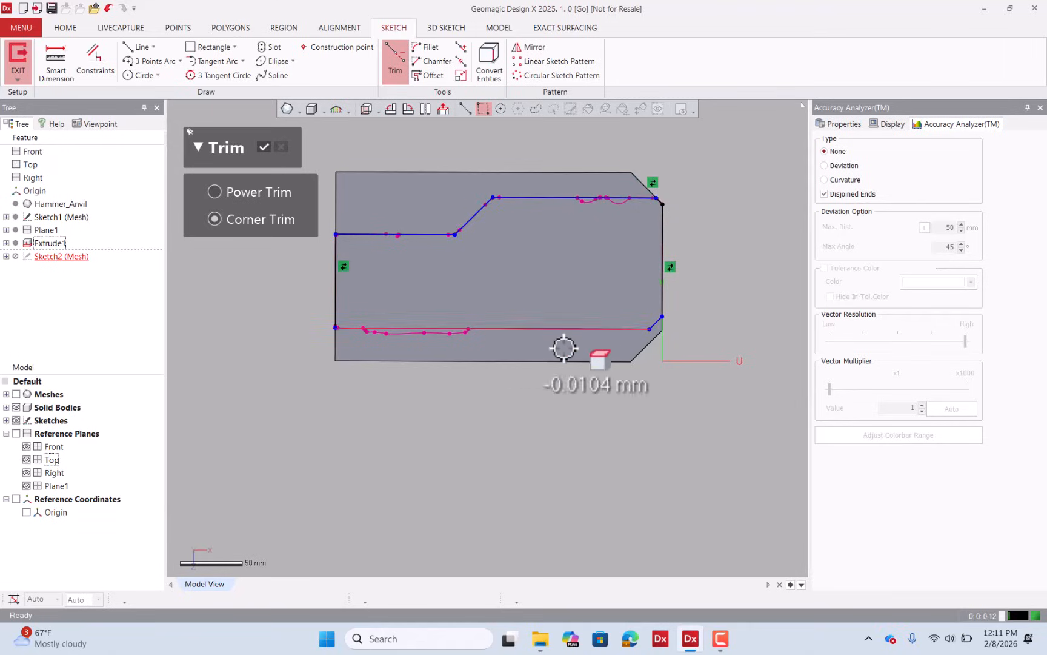
click(268, 148)
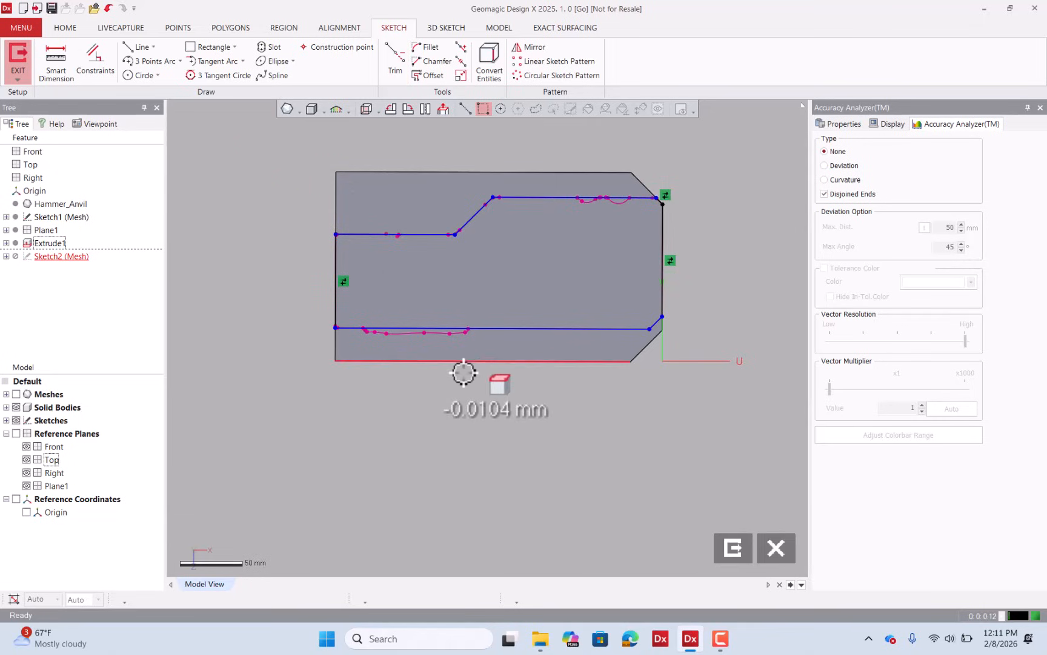
Show the mesh to check the closed profile against the scan, and finish the sketch
right_drag(463, 367, 542, 194)
click(15, 394)
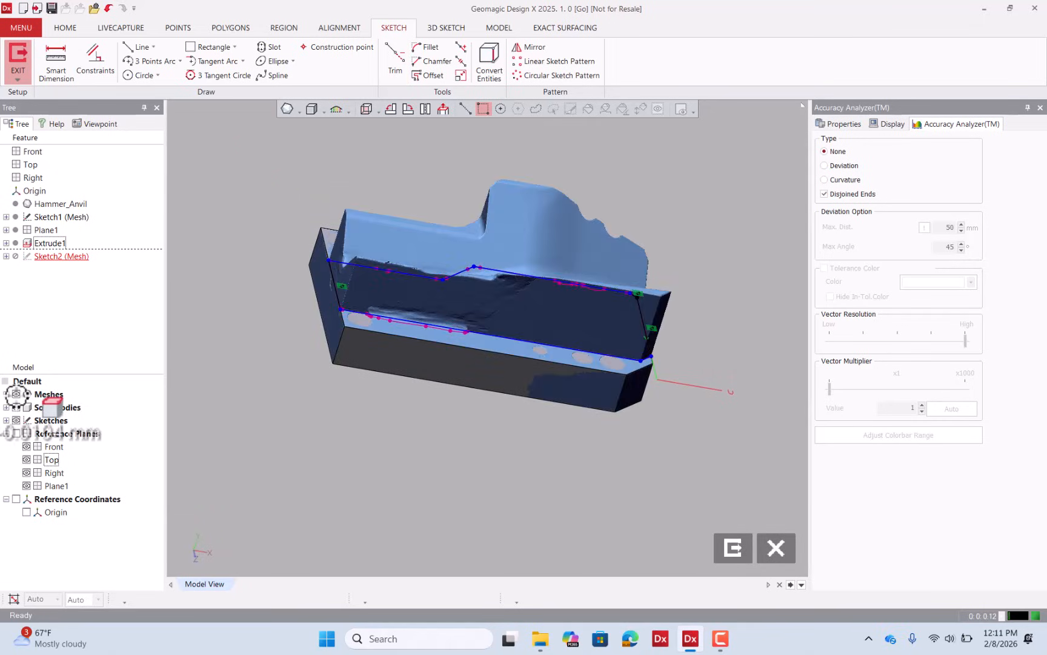
mouse_move(562, 386)
right_down()
mouse_move(328, 327)
mouse_move(554, 351)
mouse_move(496, 328)
mouse_move(508, 390)
mouse_move(659, 357)
mouse_move(727, 445)
right_up()
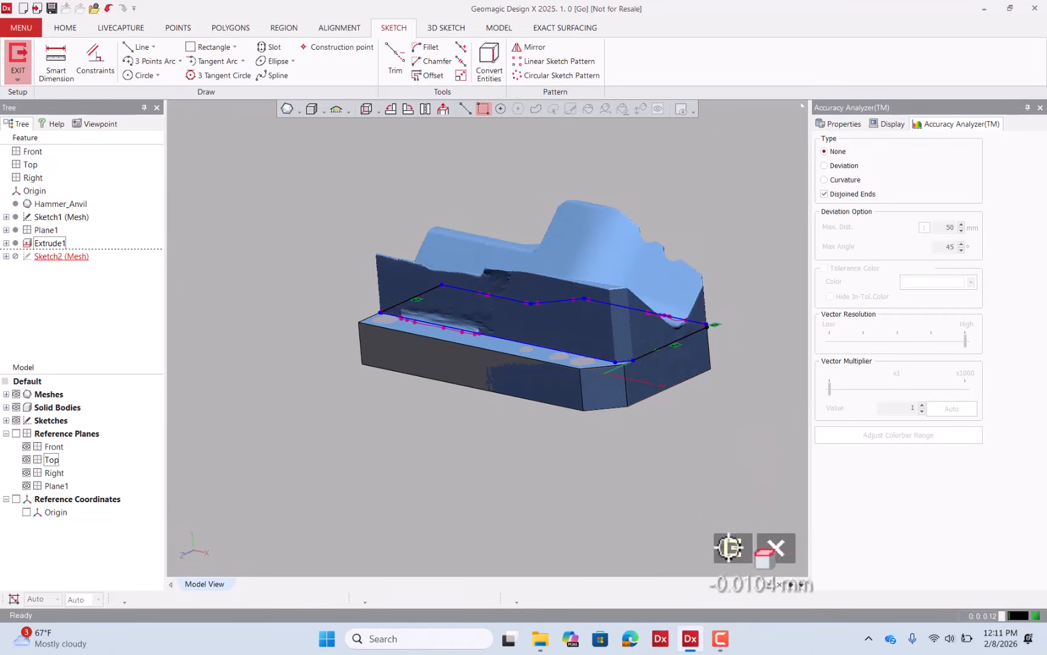
click(732, 548)
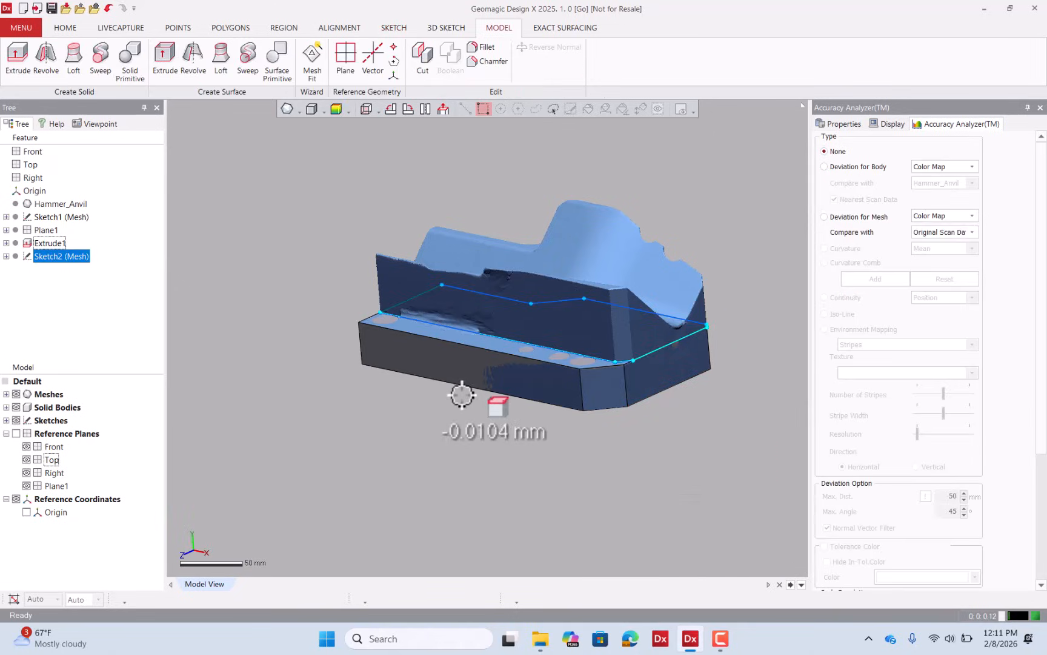
Extrude the closed section sketch 88.5 mm past the top of the scanned anvil body, merging it with the base
right_drag(463, 397, 717, 445)
click(106, 292)
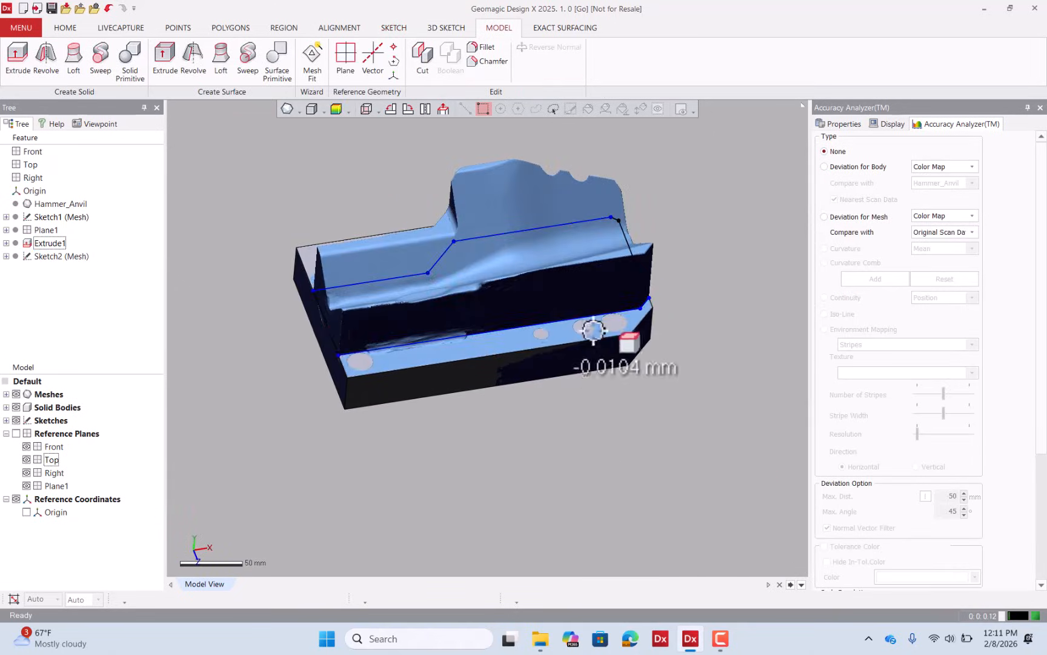
right_drag(596, 334, 648, 243)
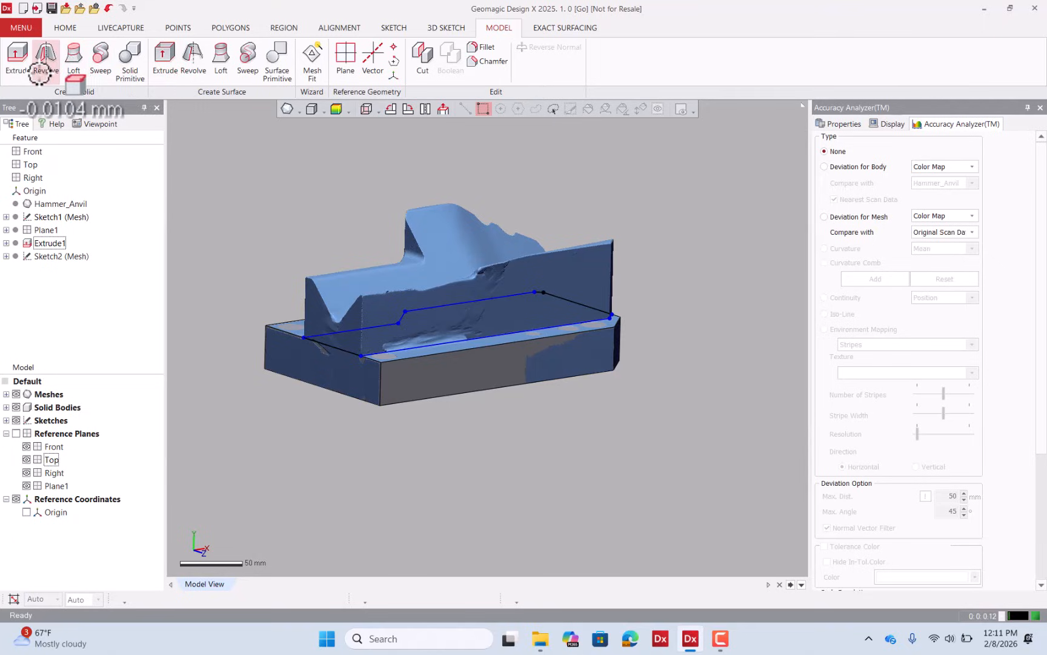
click(19, 66)
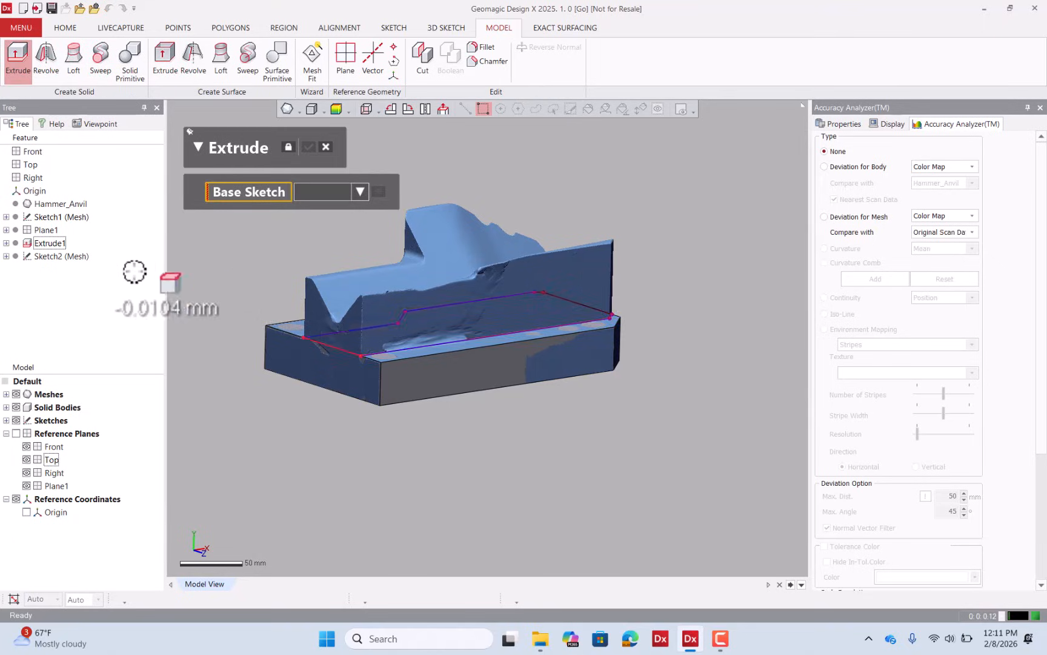
click(70, 257)
mouse_move(592, 298)
right_down()
mouse_move(489, 259)
mouse_move(643, 297)
mouse_move(662, 368)
mouse_move(472, 285)
mouse_move(533, 269)
right_up()
drag(546, 264, 543, 247)
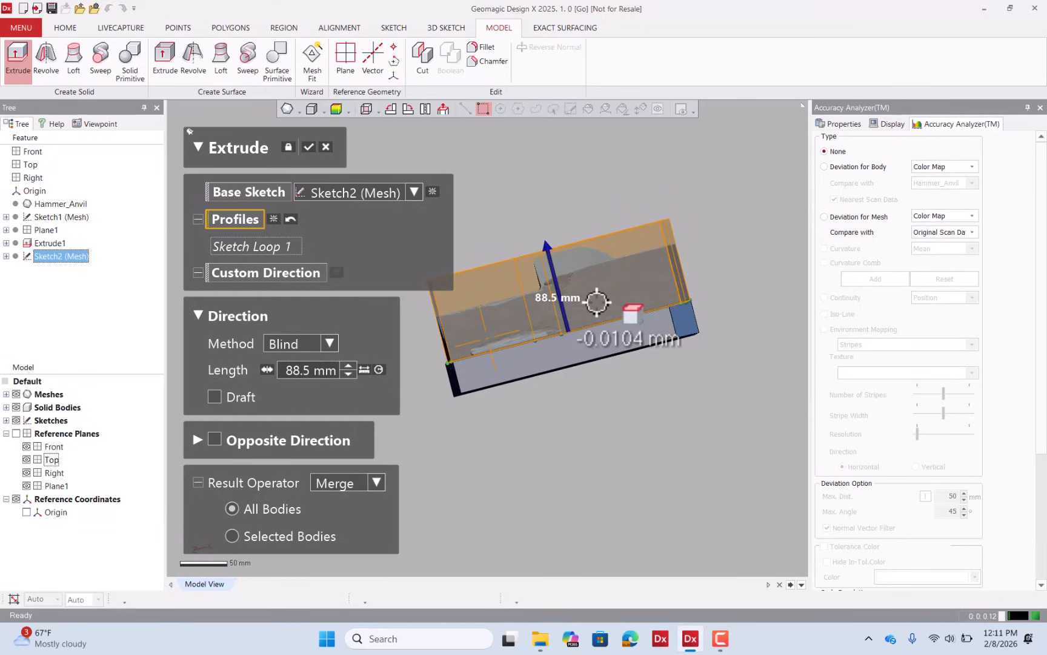
scroll(554, 269, up, 3)
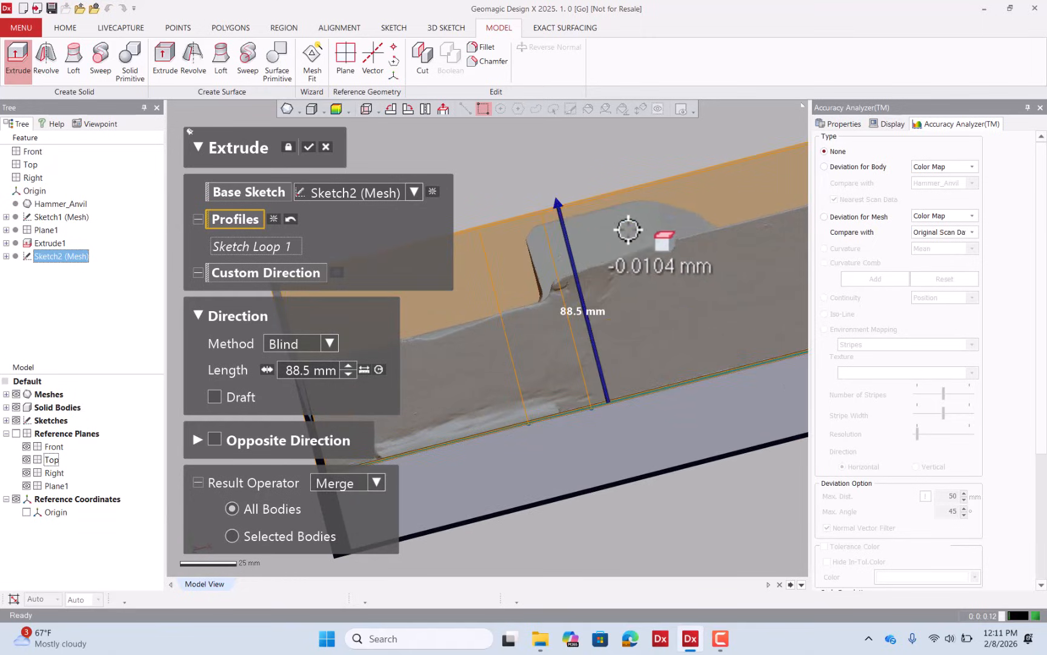
scroll(626, 236, down, 3)
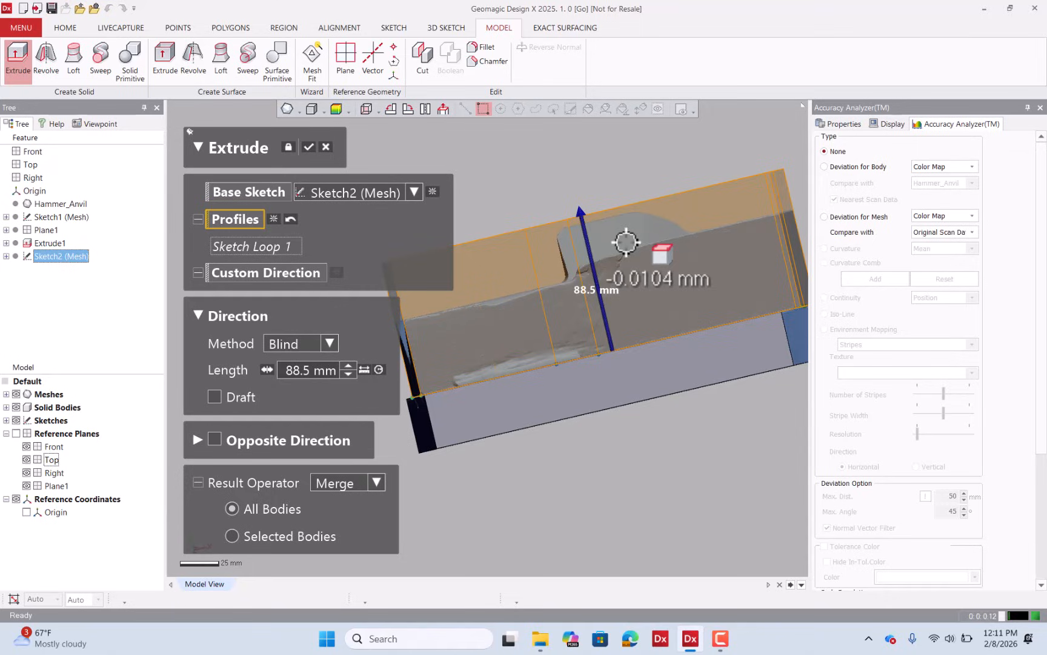
scroll(626, 242, down, 3)
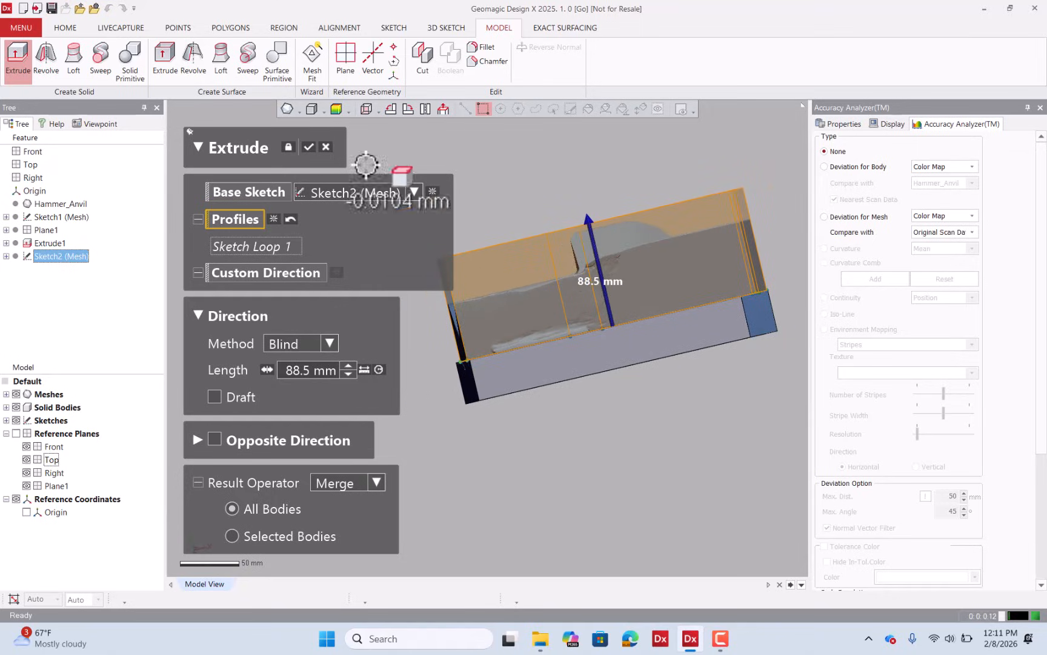
click(309, 146)
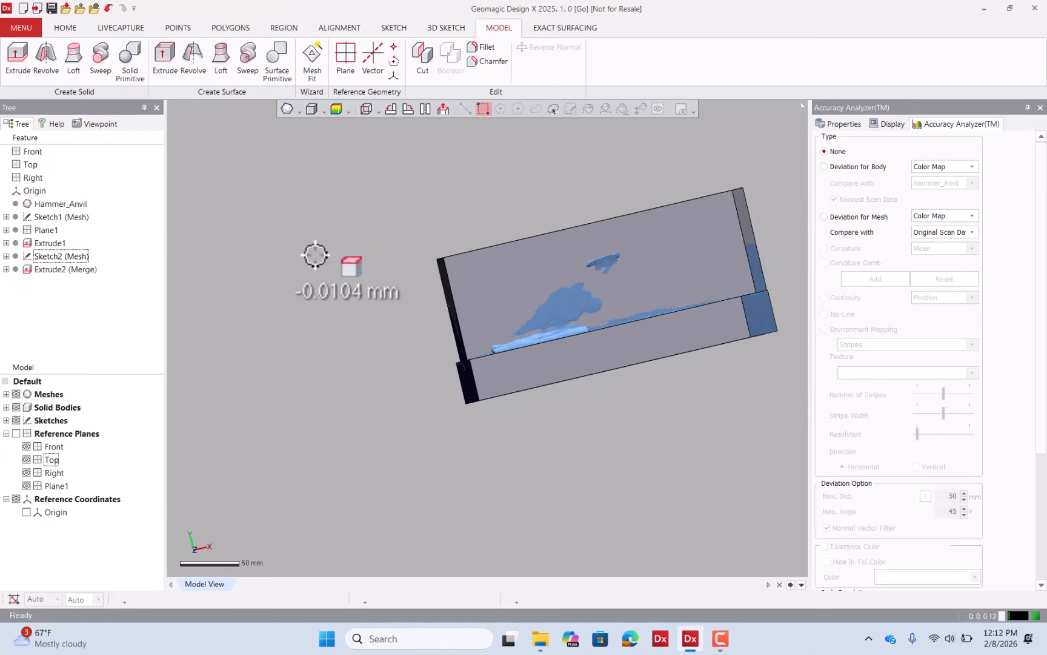
Inspect the merged body's end faces and chamfered corners against the scan, with the mesh hidden and shown
right_drag(315, 254, 596, 286)
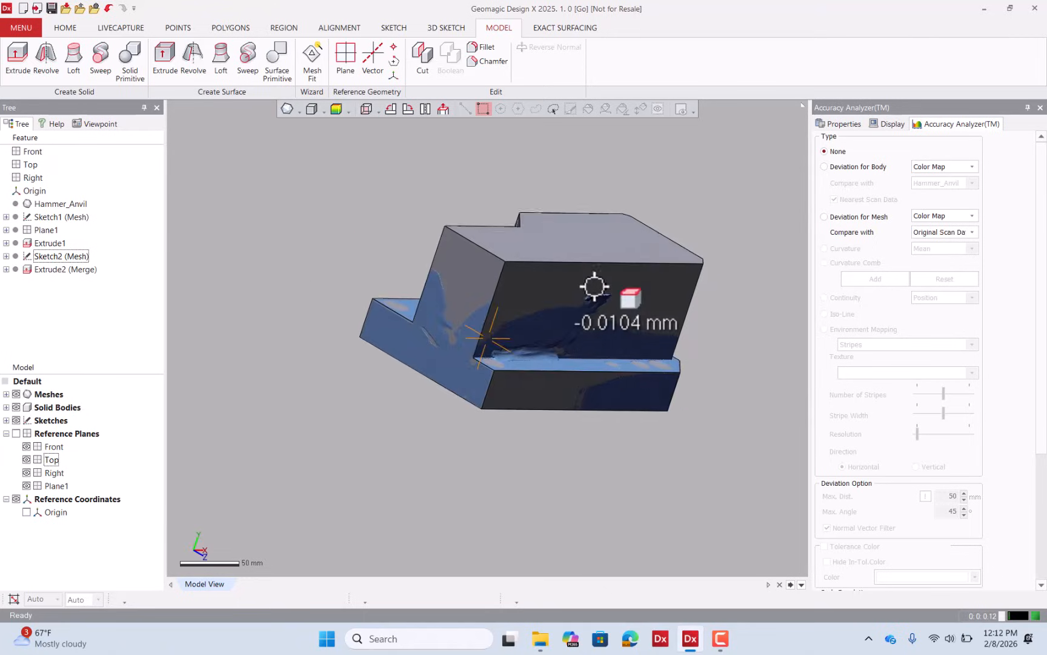
click(17, 394)
scroll(509, 331, up, 5)
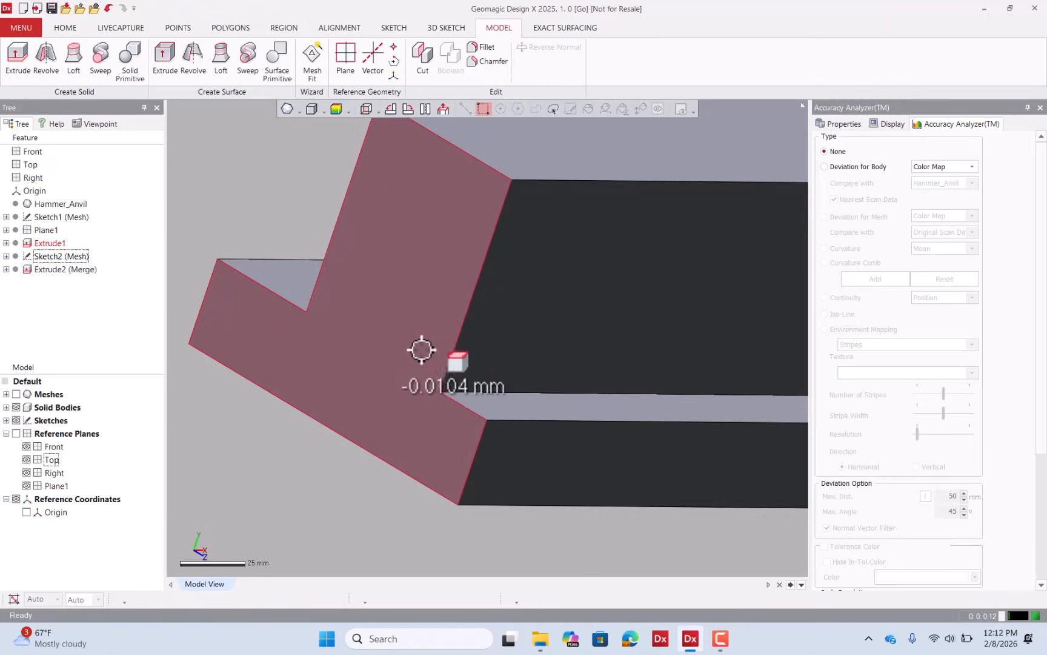
scroll(411, 358, down, 5)
right_drag(411, 359, 392, 327)
scroll(661, 358, up, 5)
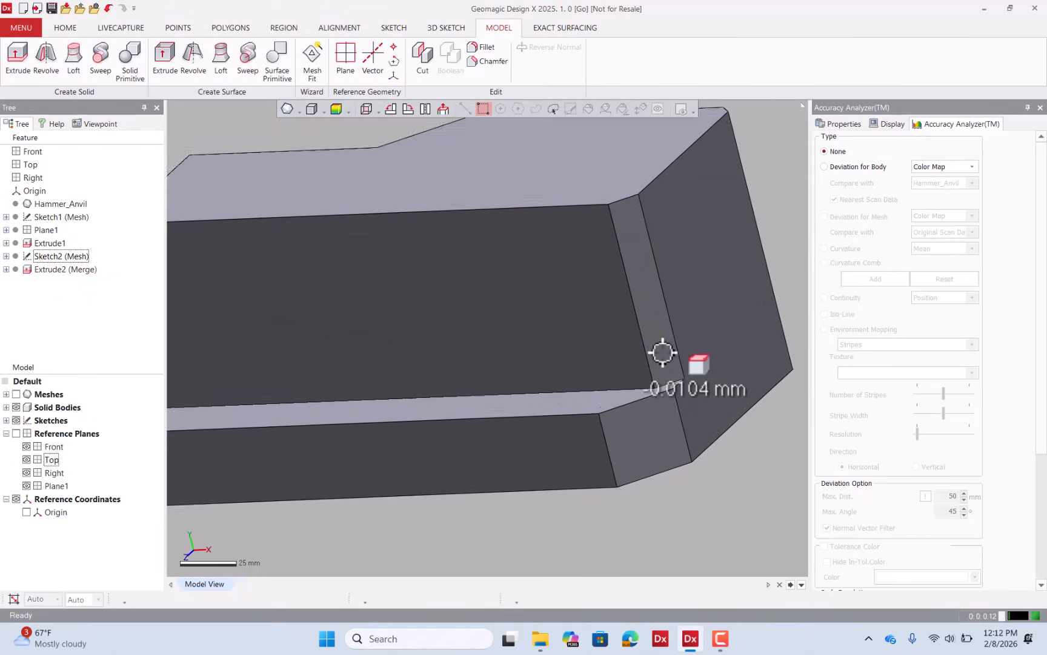
click(16, 394)
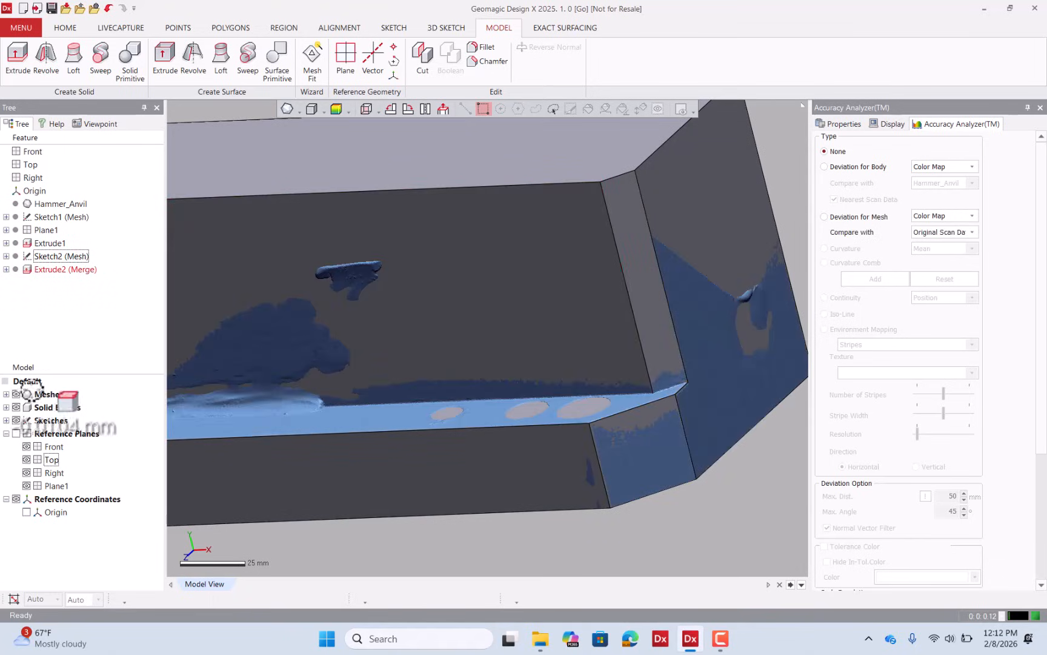
right_drag(660, 318, 418, 377)
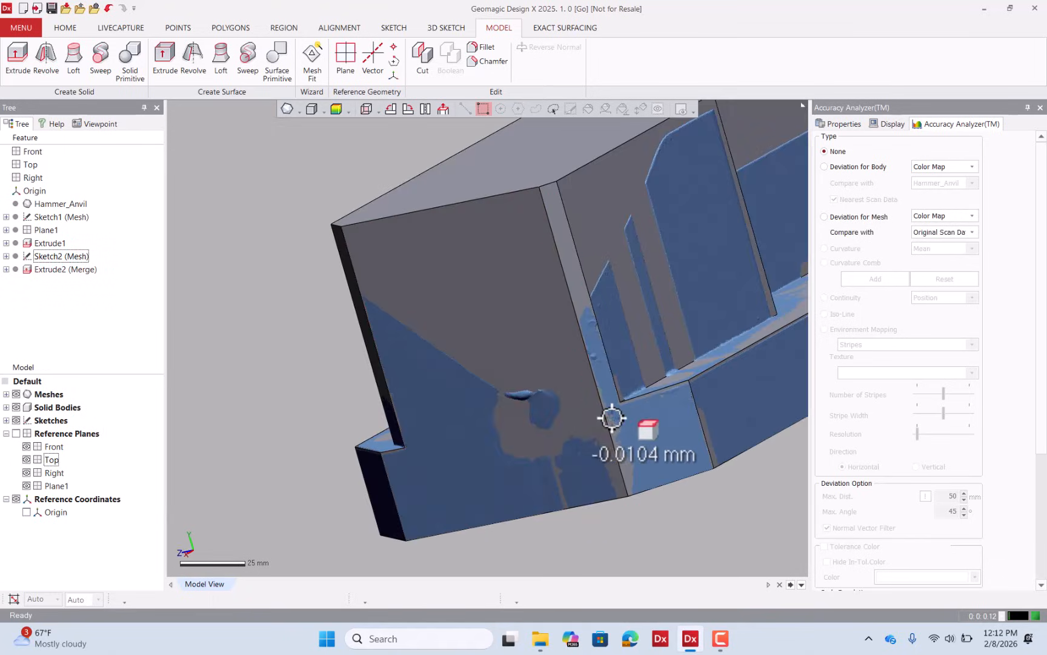
scroll(617, 406, up, 3)
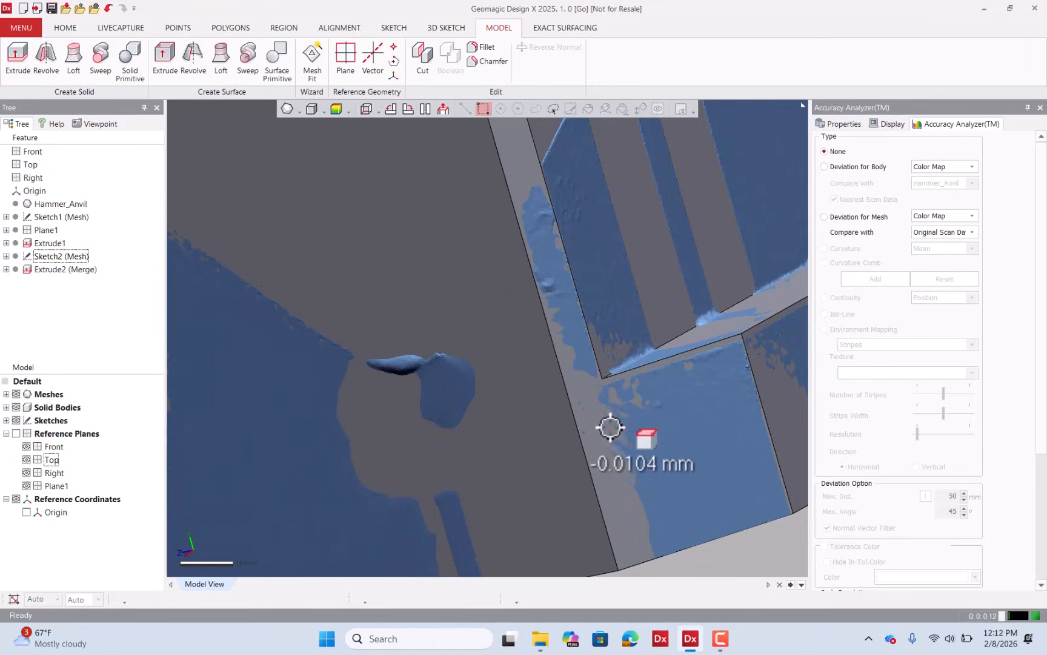
scroll(615, 409, down, 3)
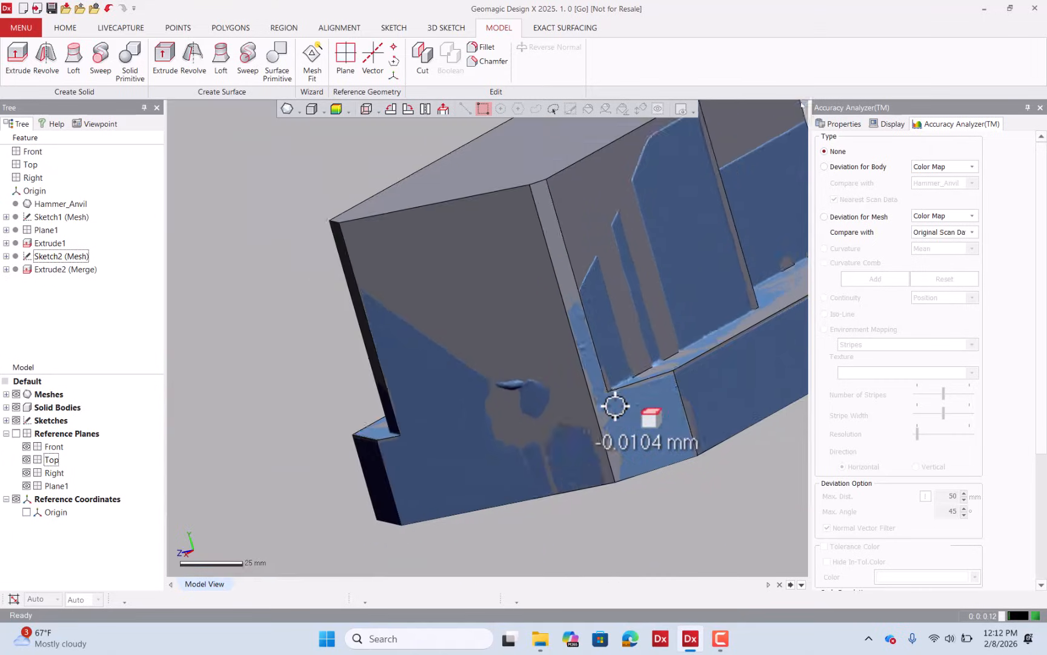
Compare the merged body's end face and chamfered corners with the scan by alternating the solid and mesh display
right_drag(615, 409, 675, 372)
scroll(674, 372, down, 1)
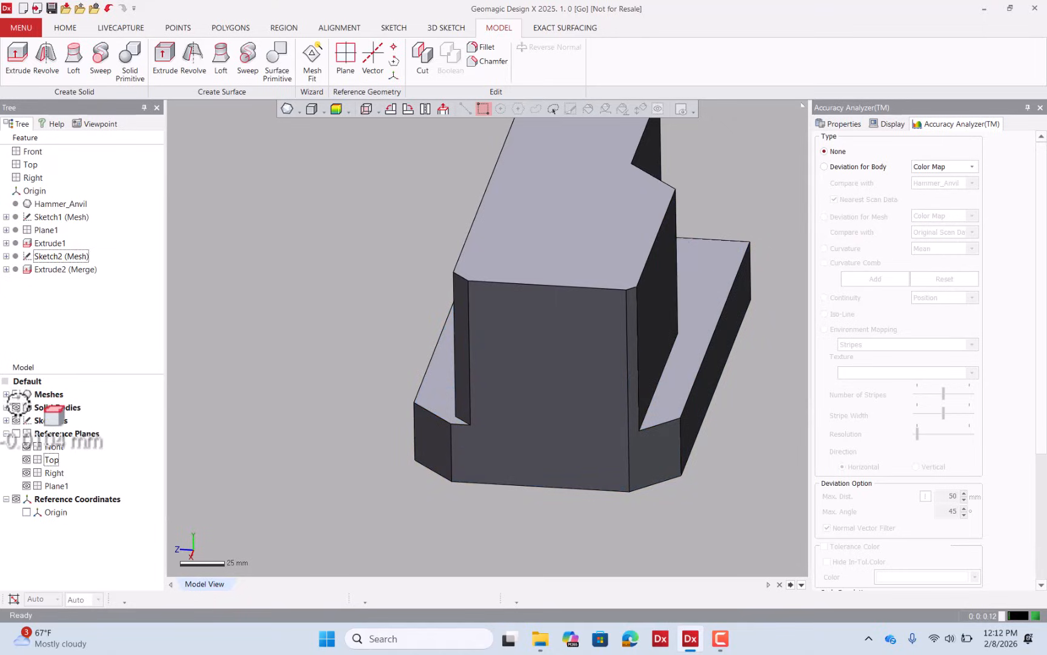
click(17, 406)
click(16, 394)
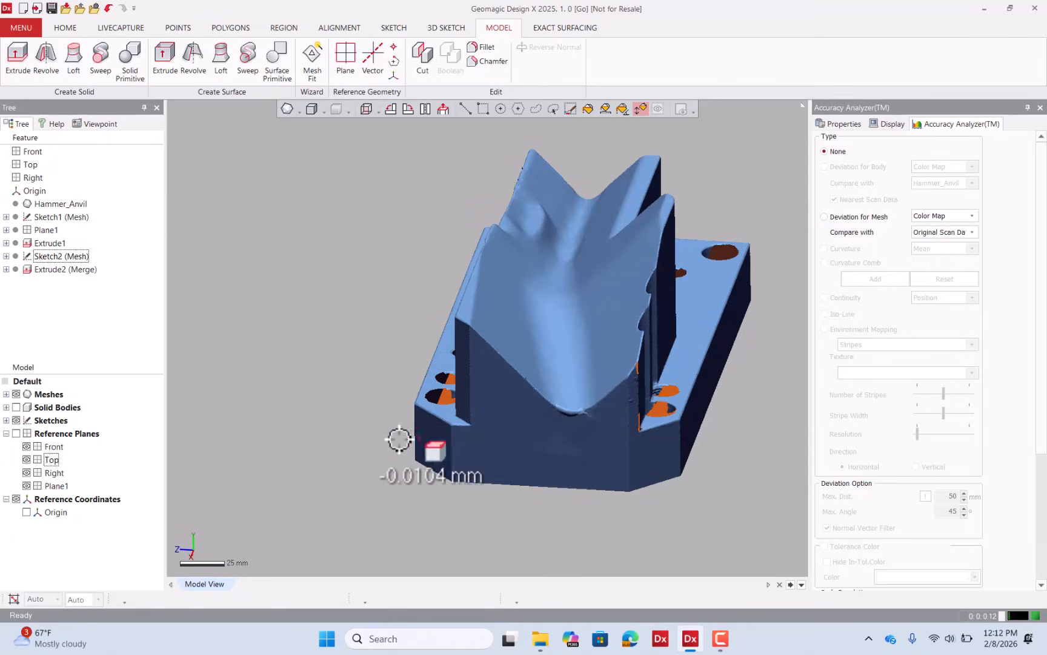
click(16, 406)
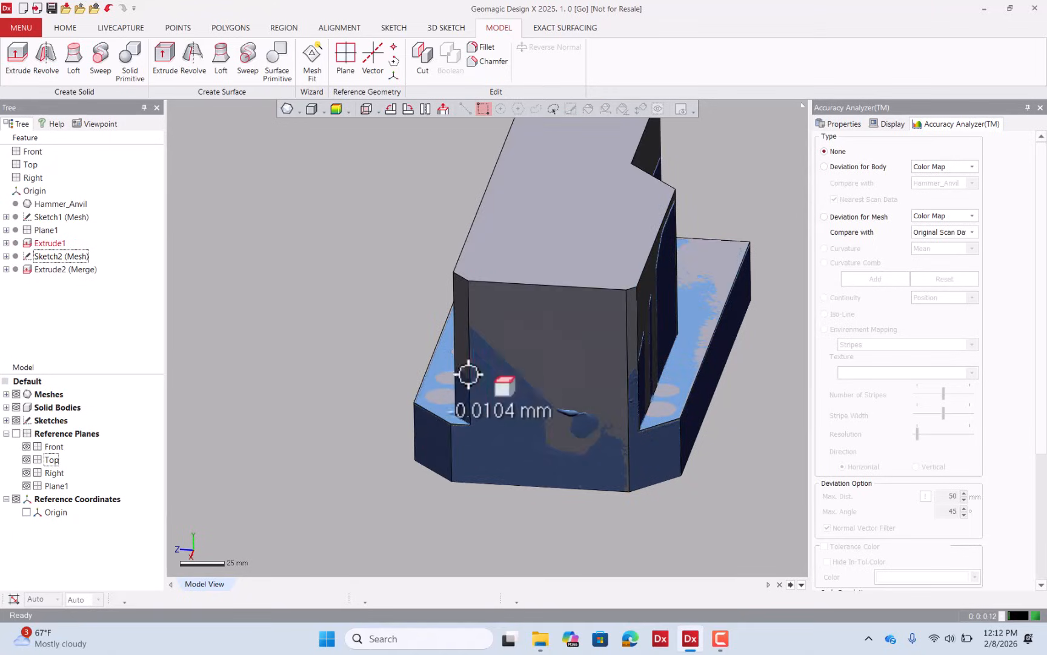
right_drag(468, 374, 655, 317)
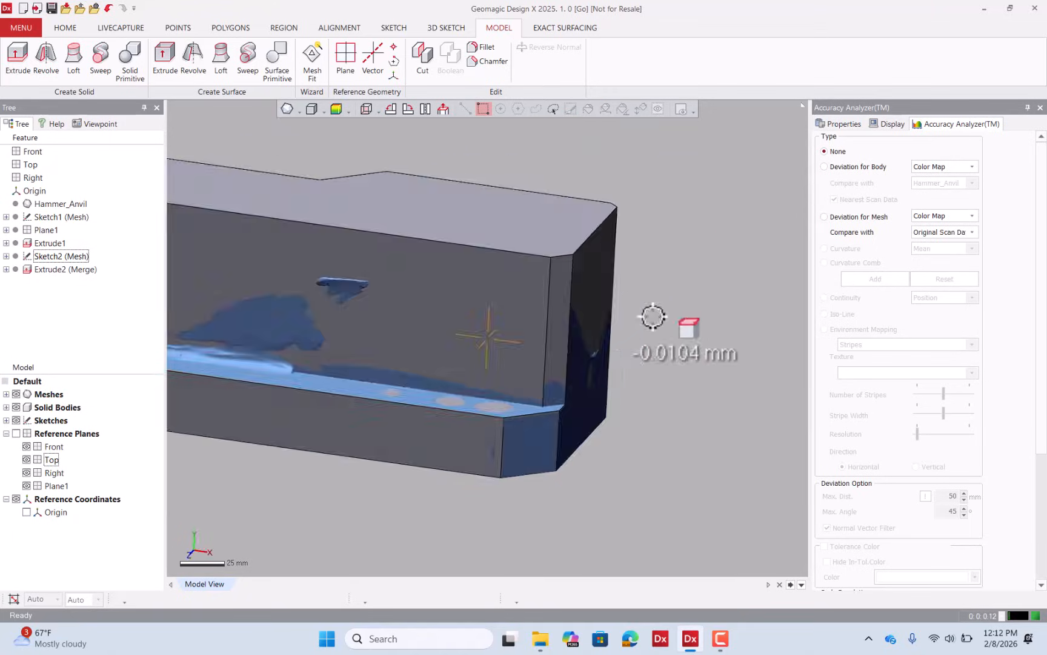
Hide the solid body and examine the scan's stepped upper edge and the flat ledge along the anvil's side
click(16, 407)
right_drag(398, 398, 704, 362)
right_drag(477, 357, 600, 365)
scroll(431, 338, up, 3)
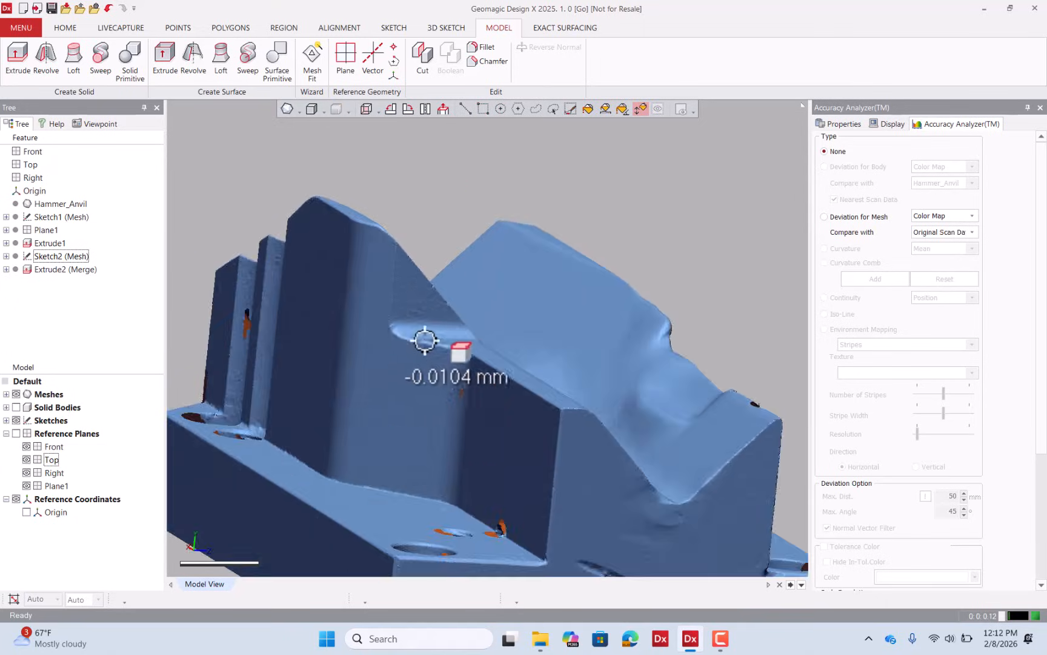
right_drag(426, 342, 581, 371)
mouse_move(433, 320)
right_down()
mouse_move(527, 335)
mouse_move(564, 318)
mouse_move(445, 308)
right_up()
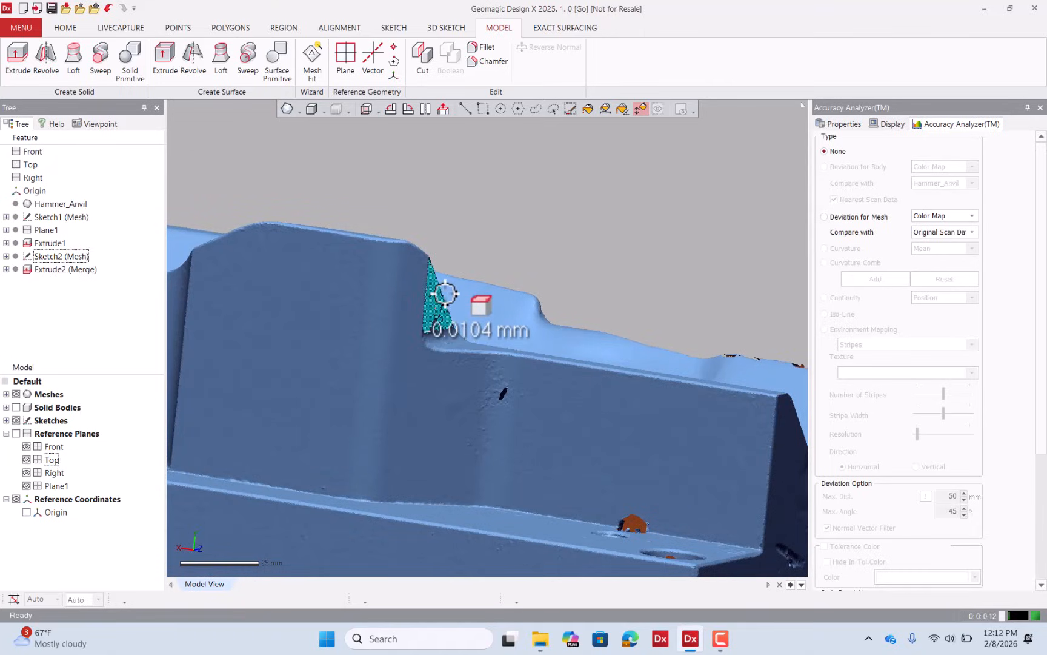
right_drag(488, 346, 609, 411)
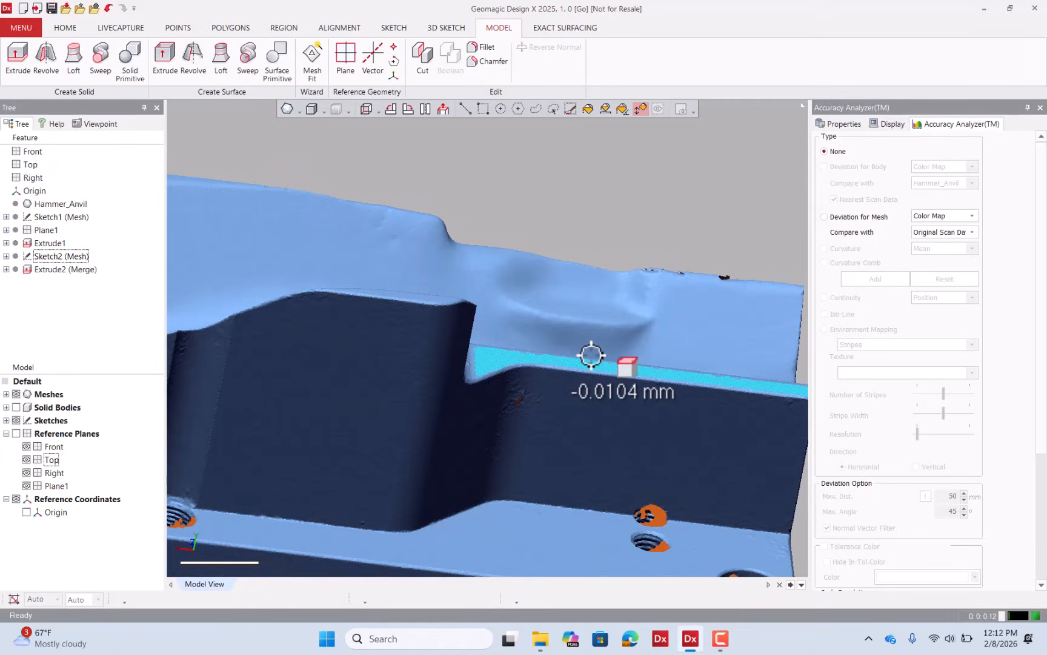
right_drag(591, 355, 541, 290)
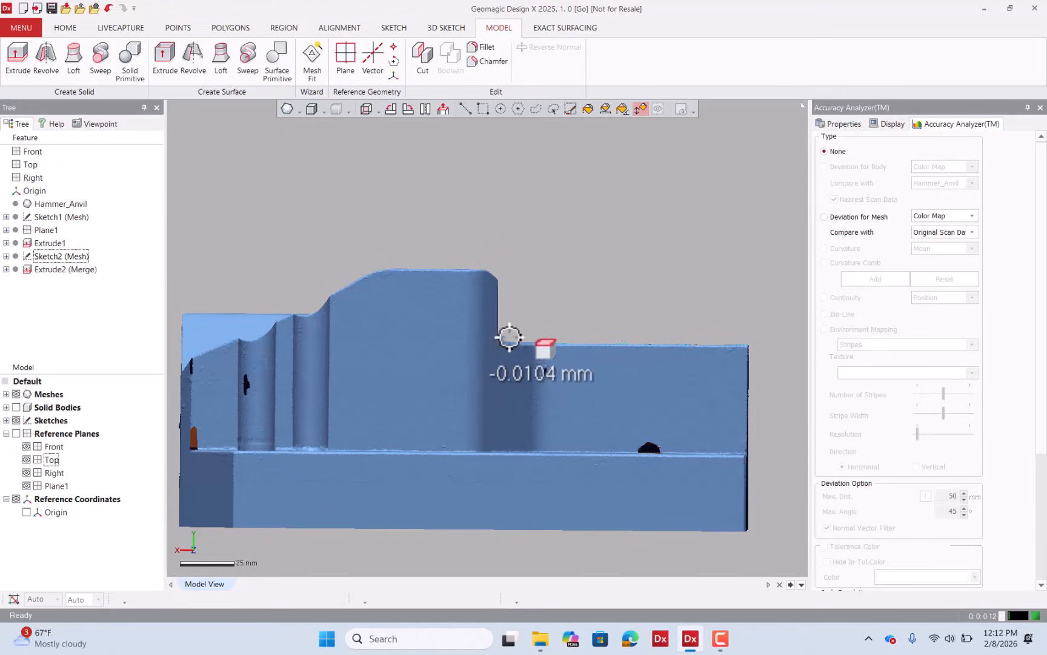
Compare the solid block's height with the scan's stepped side profile, alternating the solid body's display
click(17, 406)
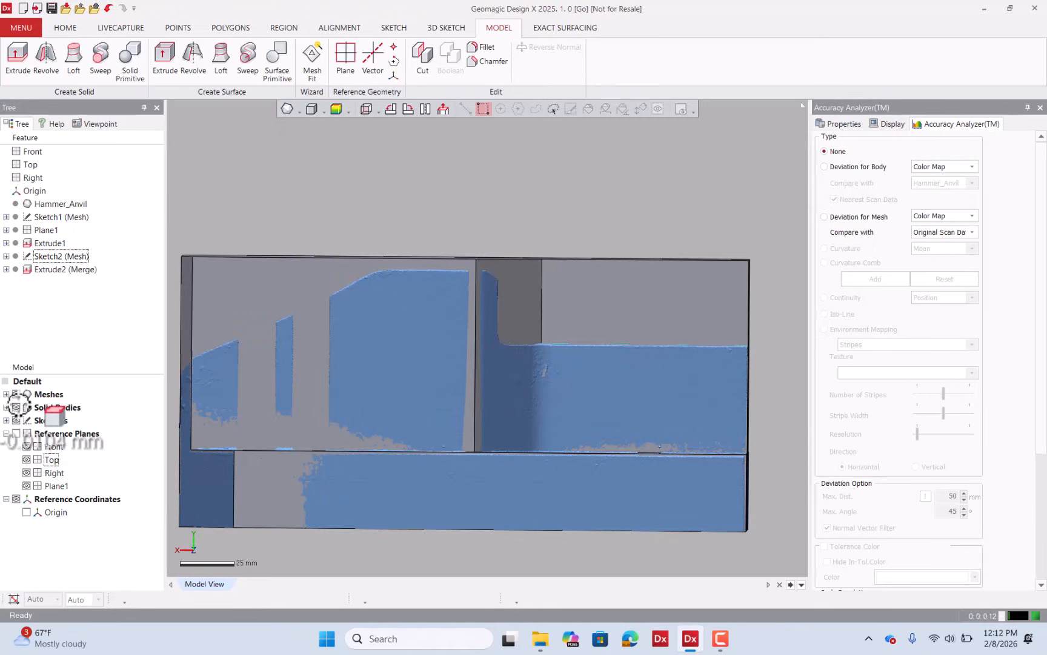
right_drag(596, 311, 503, 397)
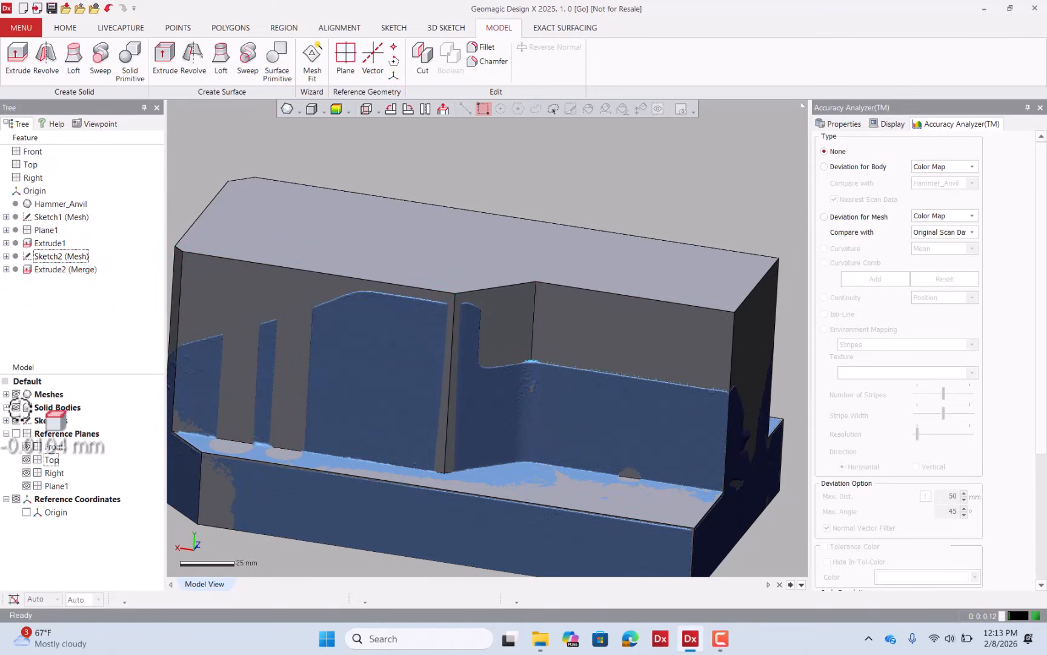
click(16, 407)
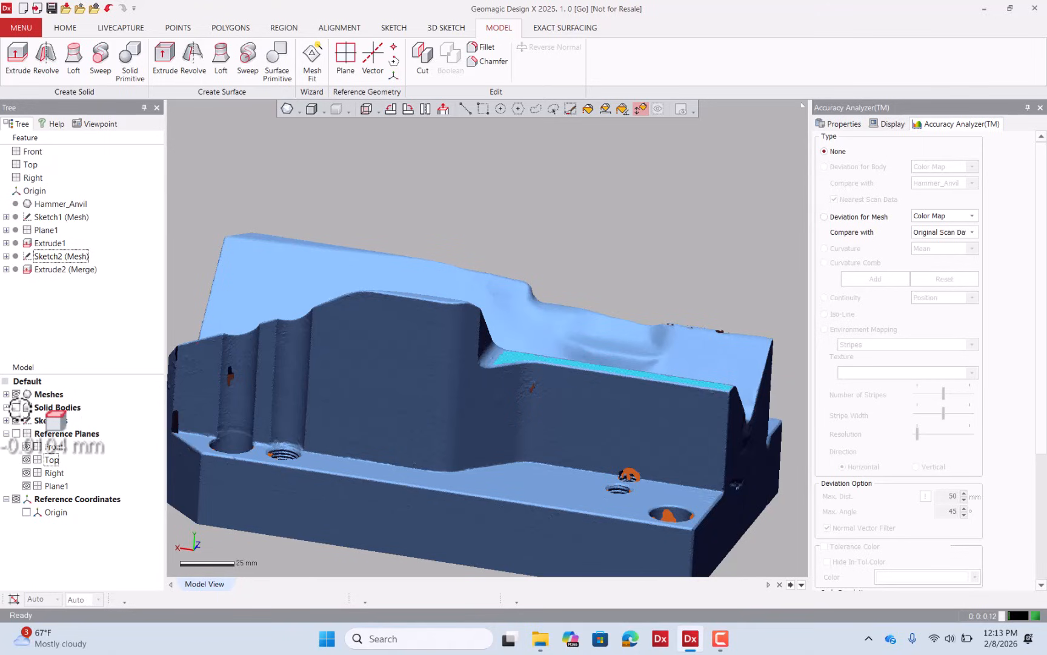
click(16, 406)
Show the reference planes and start a mesh sketch on the Front plane with the section offset 15 mm
click(15, 434)
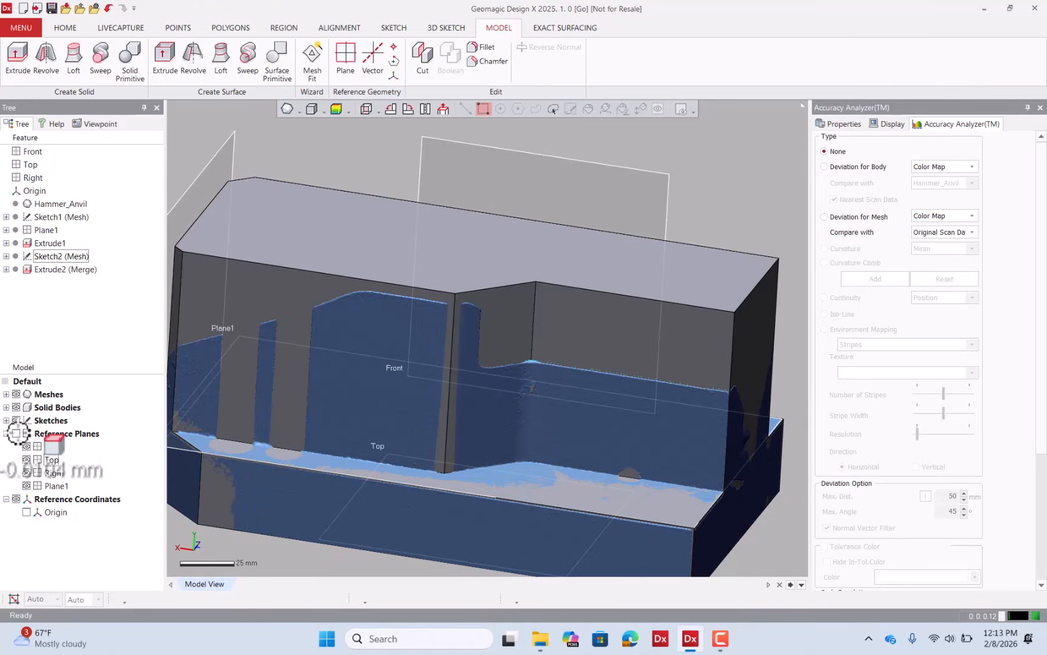
right_click(604, 187)
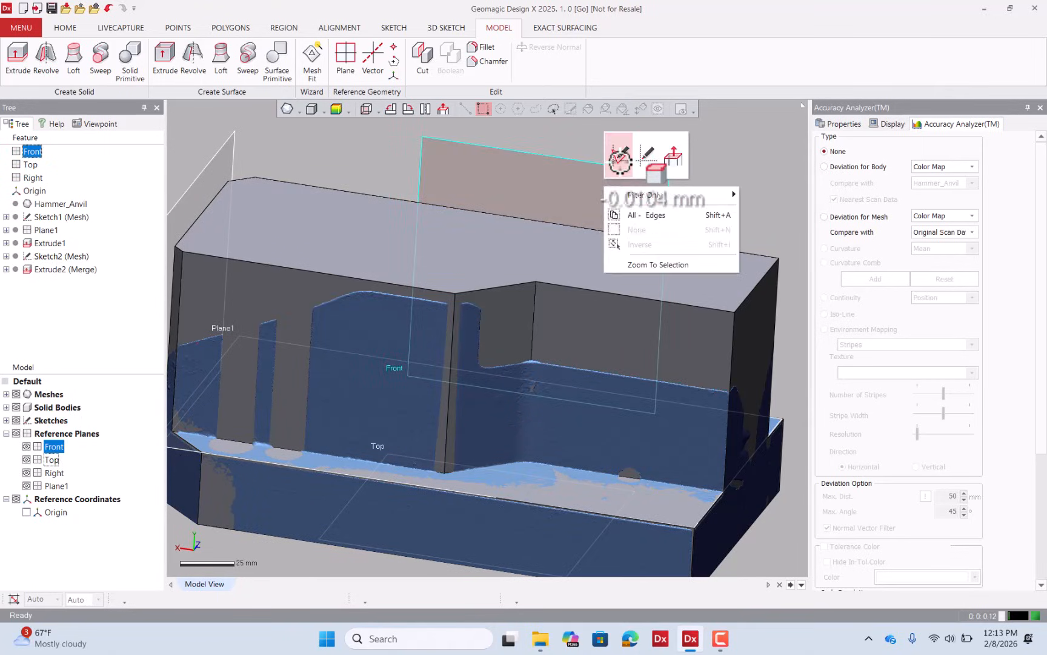
click(620, 154)
right_drag(664, 256, 608, 297)
drag(715, 304, 740, 295)
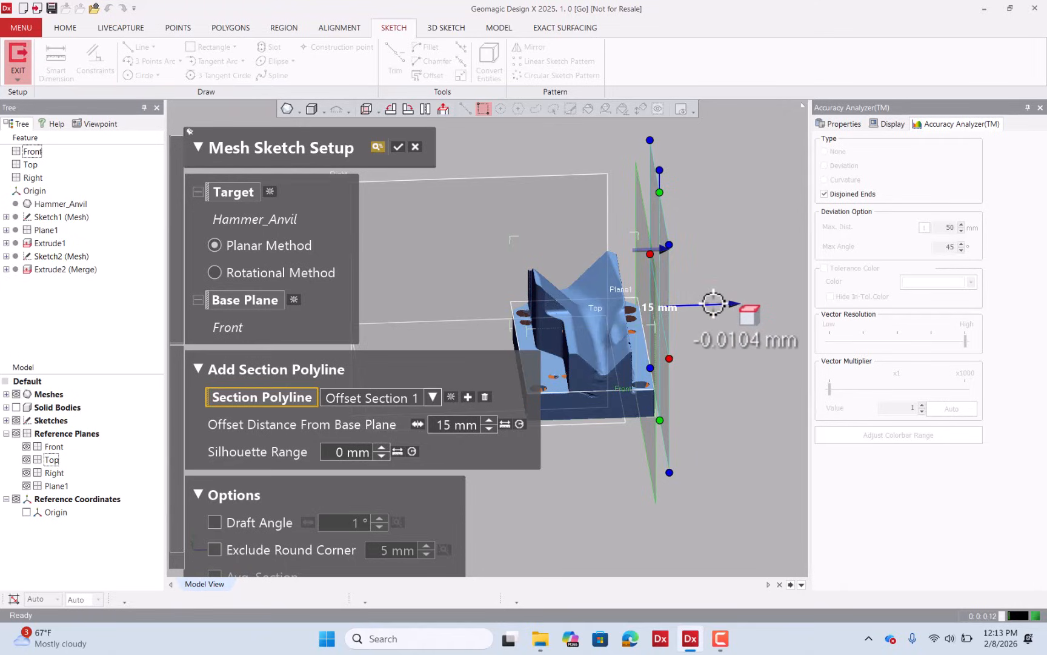
Set the mesh sketch's silhouette range to 450 mm so it spans the whole anvil, and accept the setup
scroll(602, 325, down, 3)
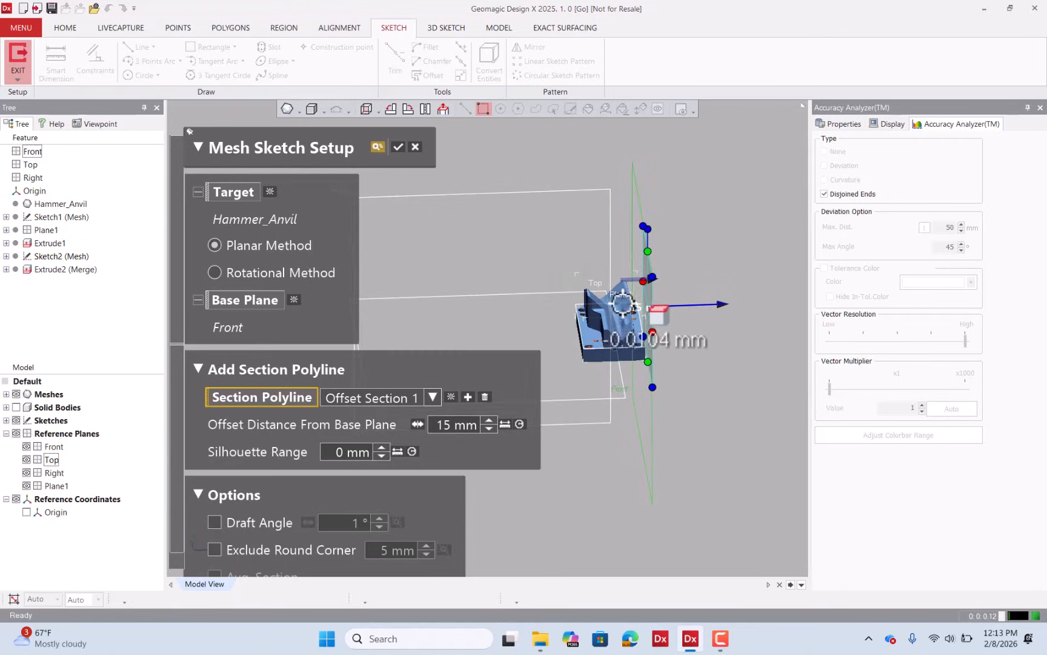
drag(642, 278, 828, 292)
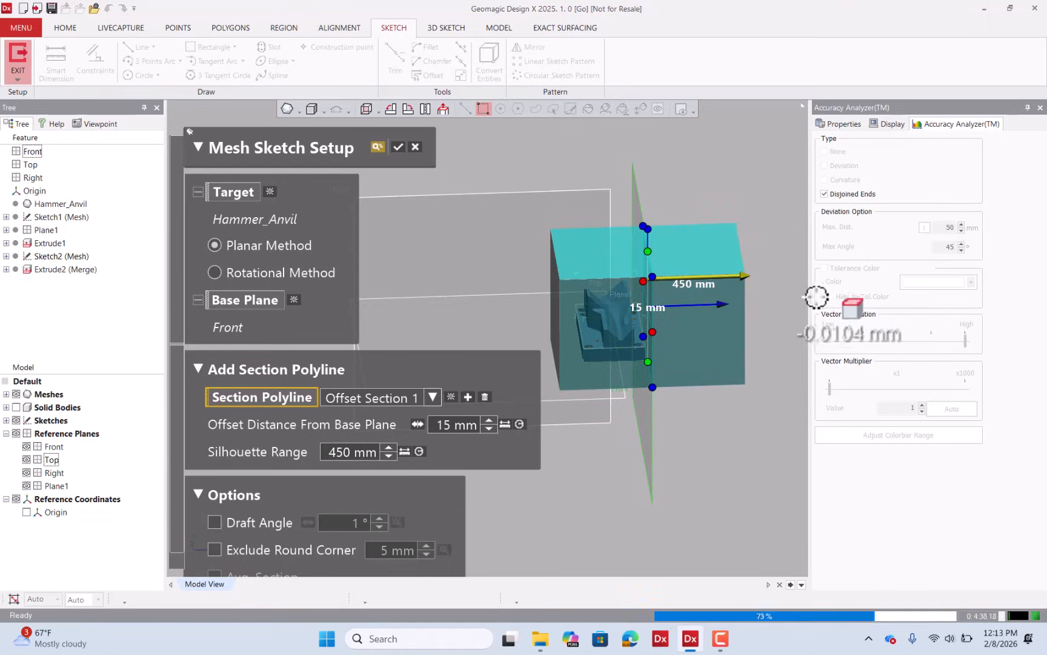
right_drag(813, 297, 374, 325)
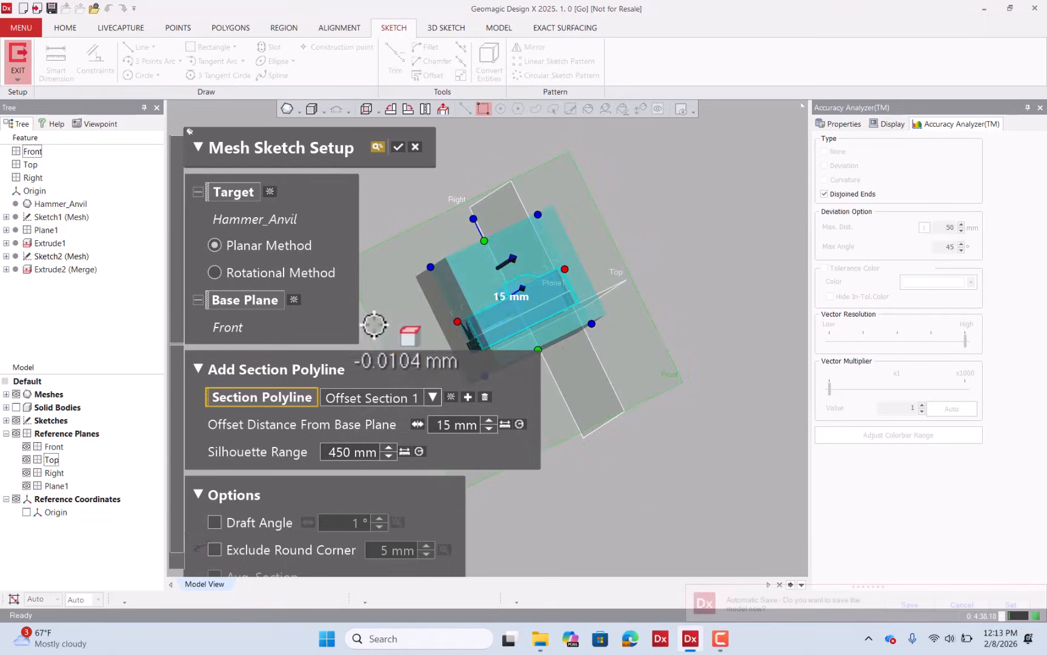
right_drag(619, 322, 591, 342)
scroll(481, 322, up, 3)
right_drag(481, 322, 510, 268)
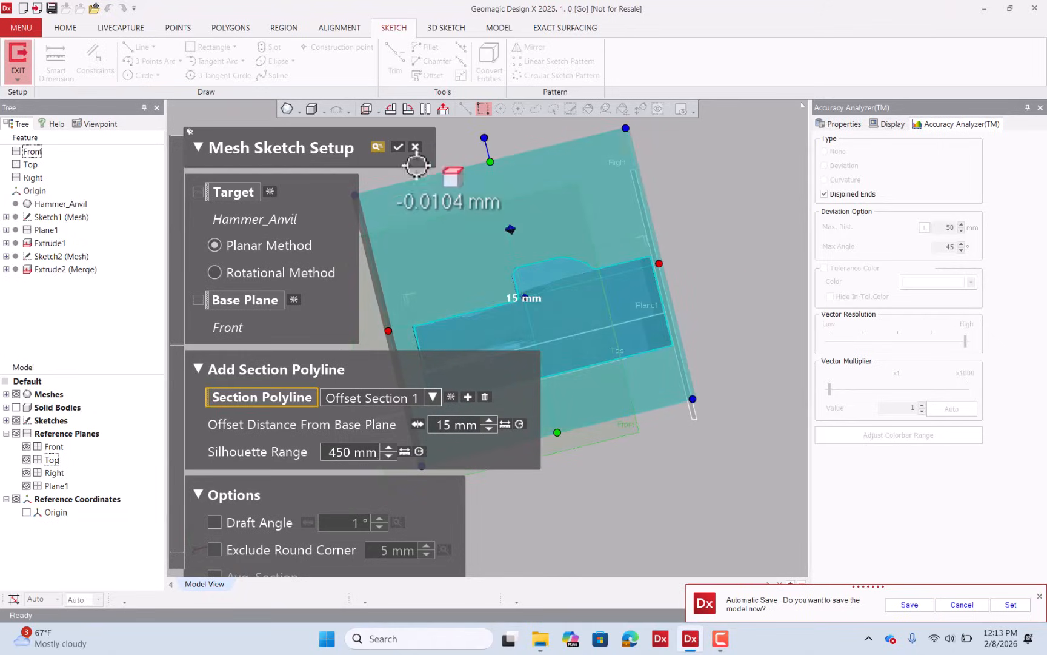
click(399, 147)
scroll(374, 306, up, 3)
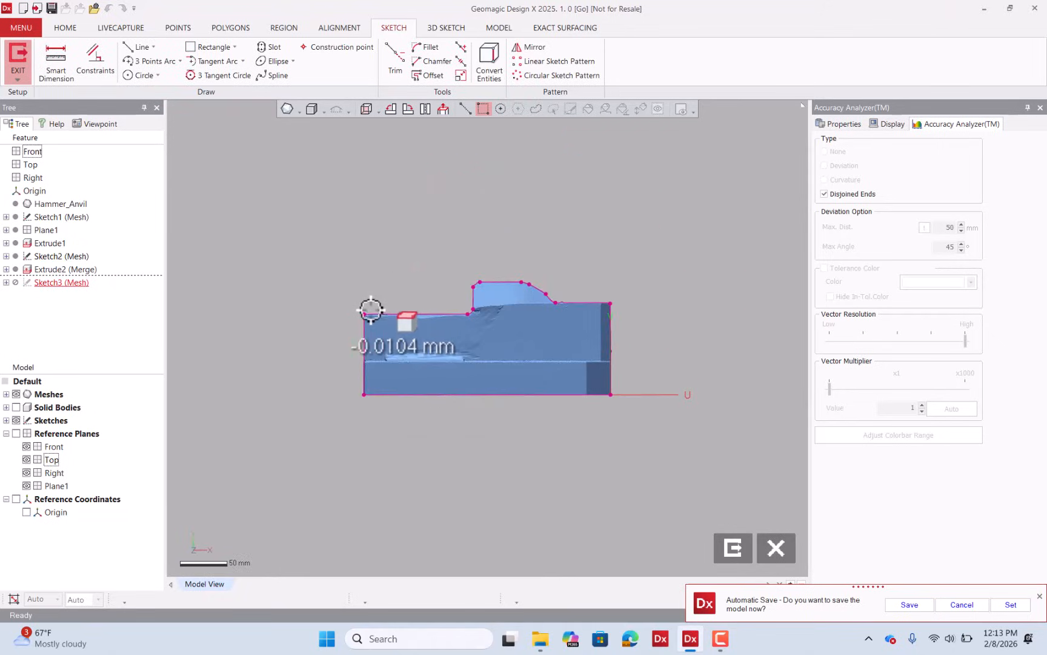
Fit lines to the silhouette's upper outline: the low flat, vertical step, raised top, sloped edge and far flat
click(17, 407)
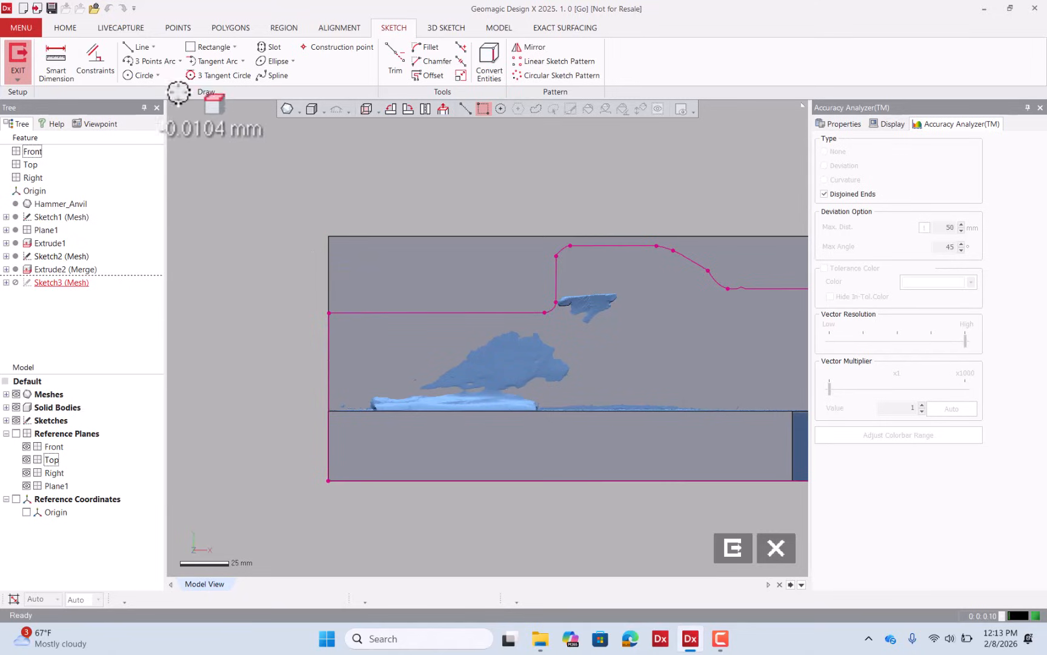
click(139, 47)
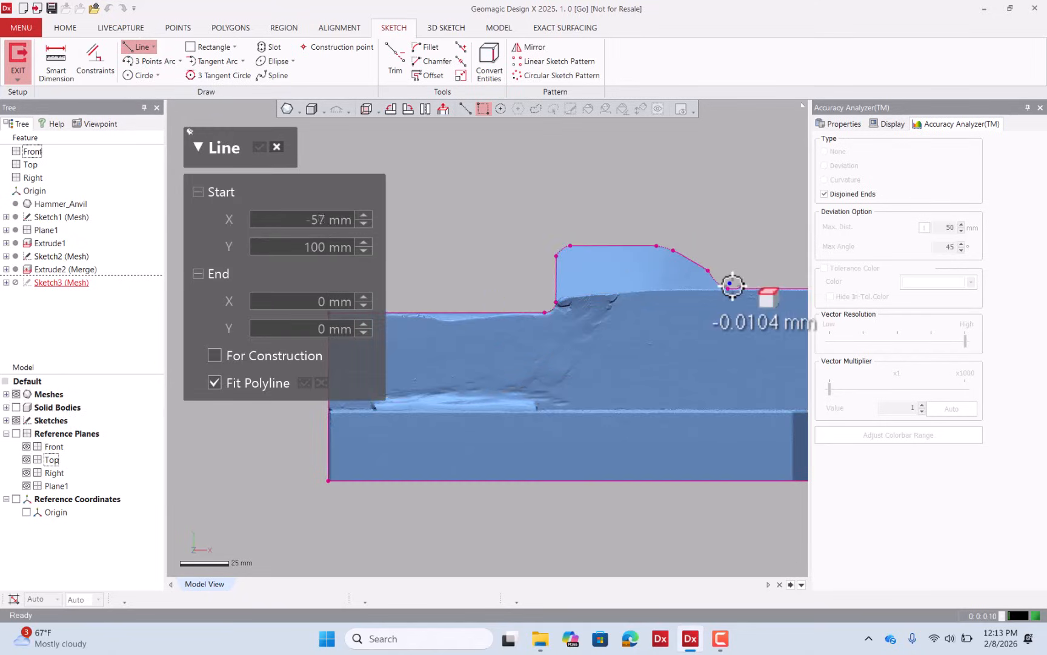
scroll(628, 287, down, 2)
double_click(607, 281)
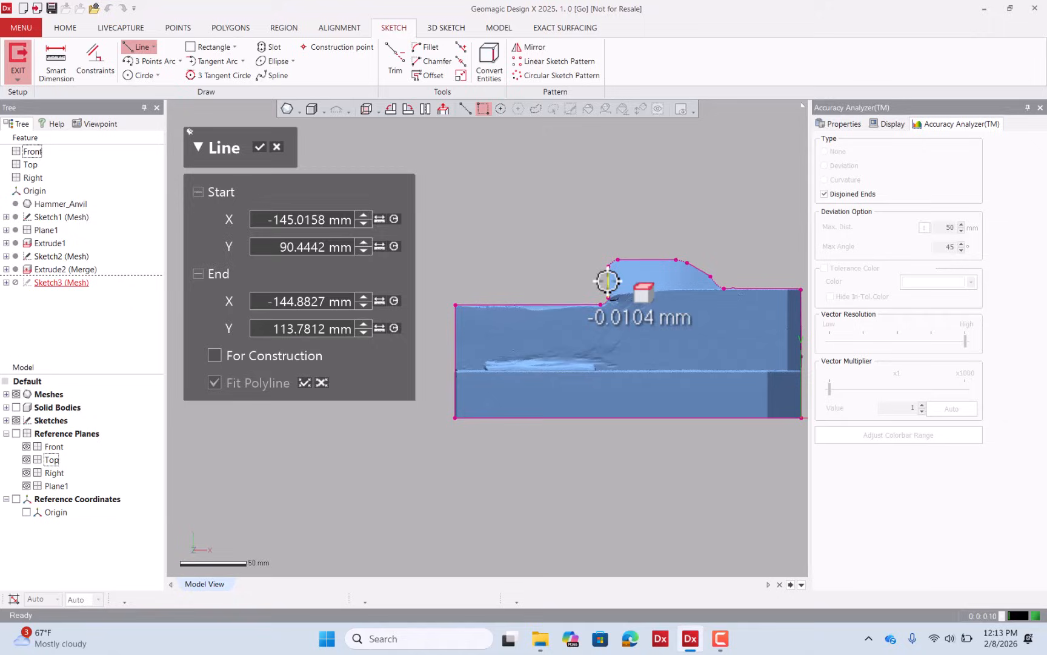
double_click(575, 303)
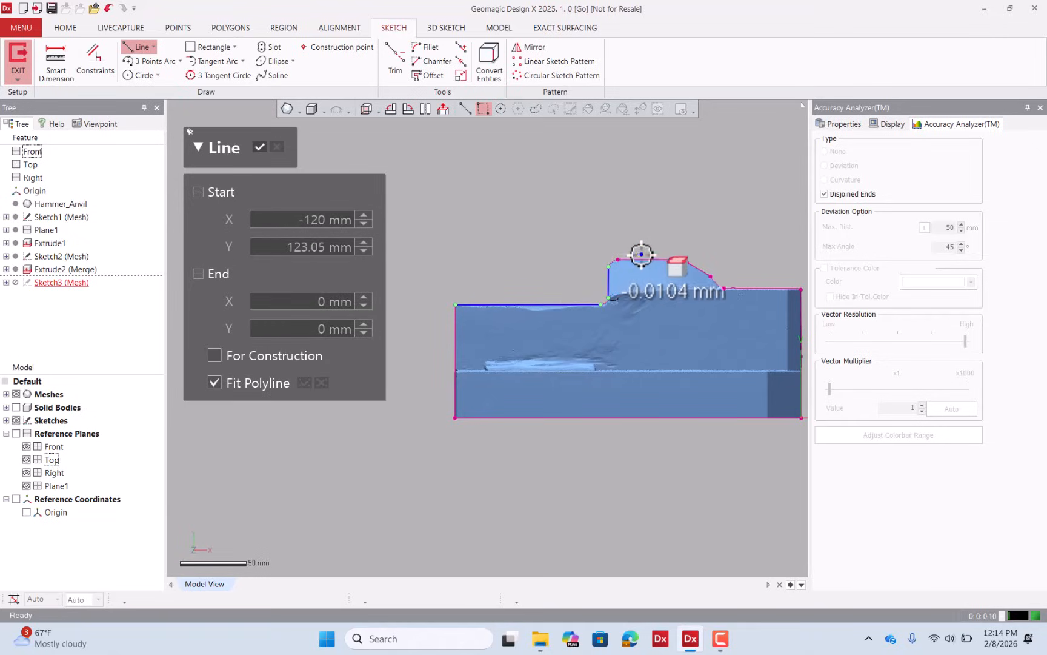
double_click(694, 266)
double_click(772, 288)
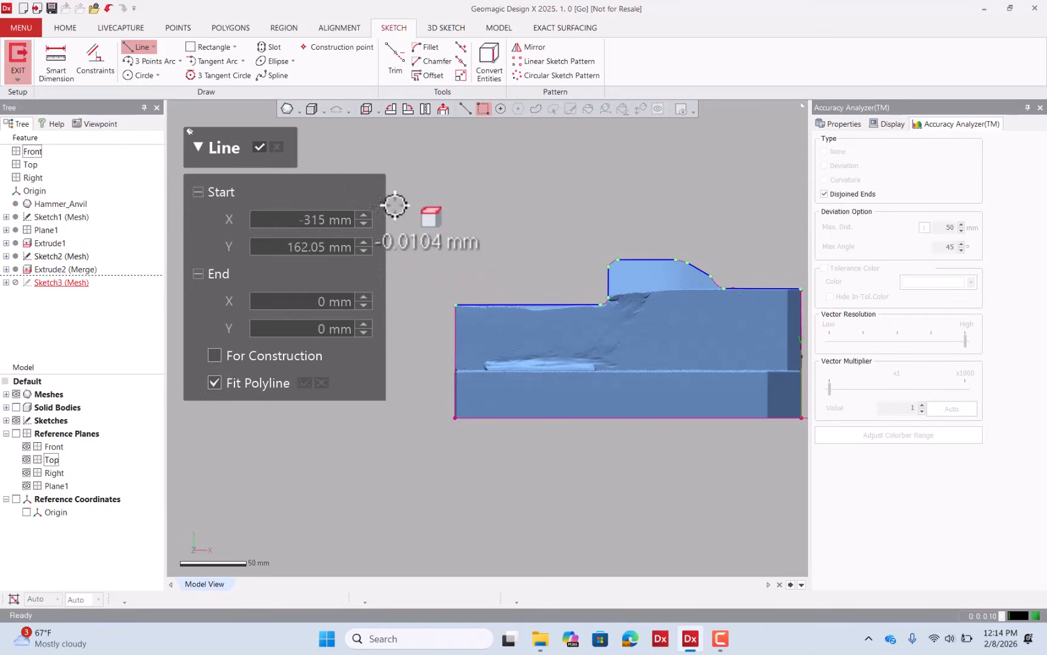
Corner-trim the fitted lines together at the step's base, both raised-top corners and the foot of the slope
click(394, 59)
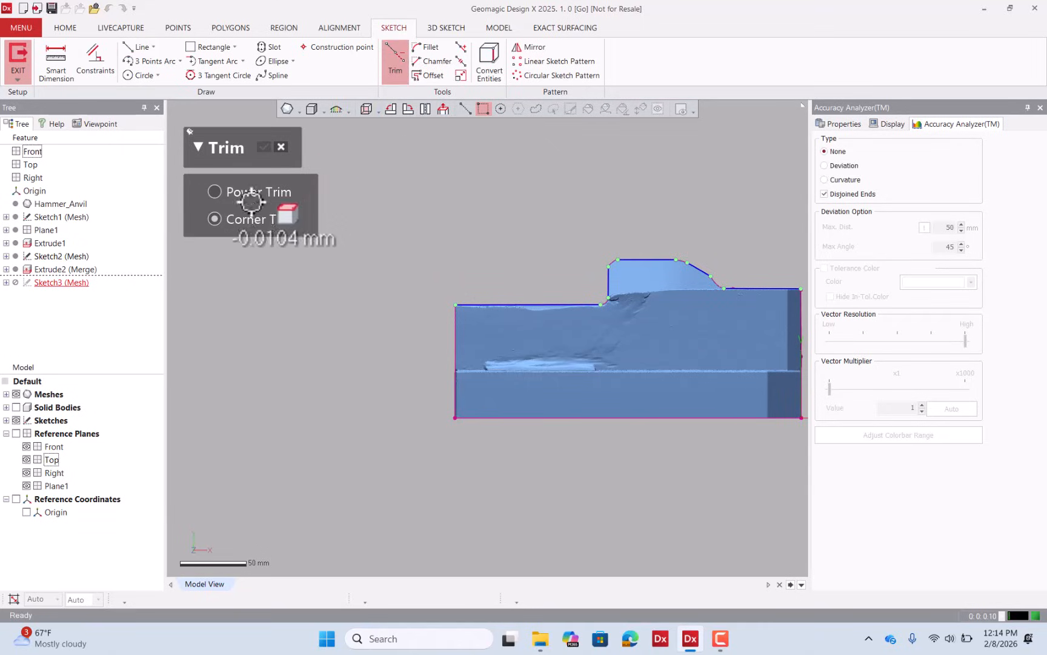
click(576, 304)
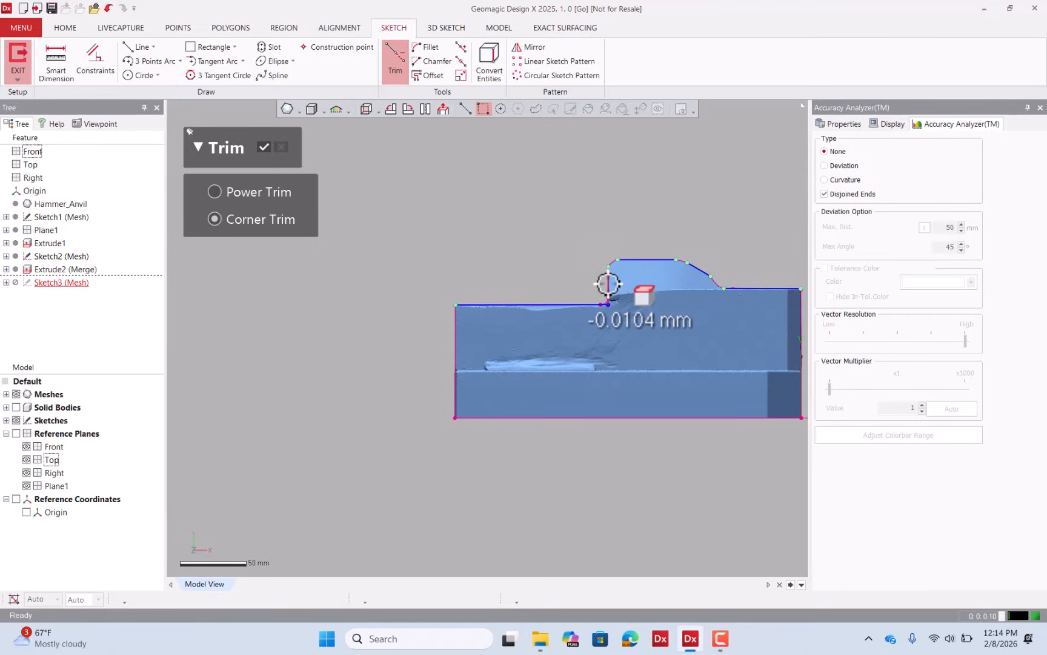
click(608, 283)
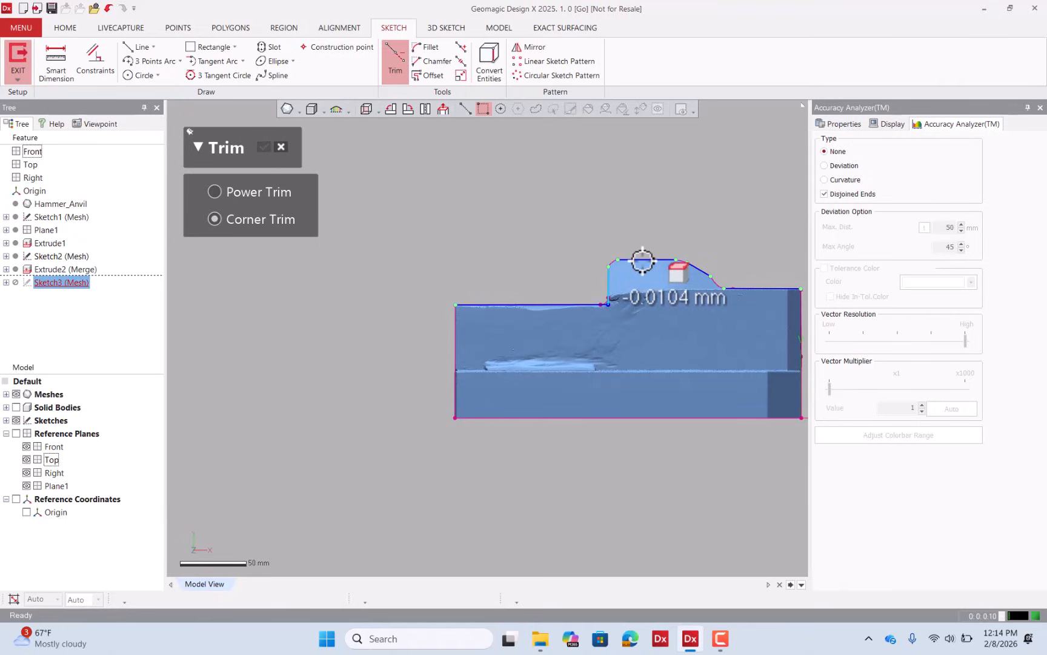
click(704, 274)
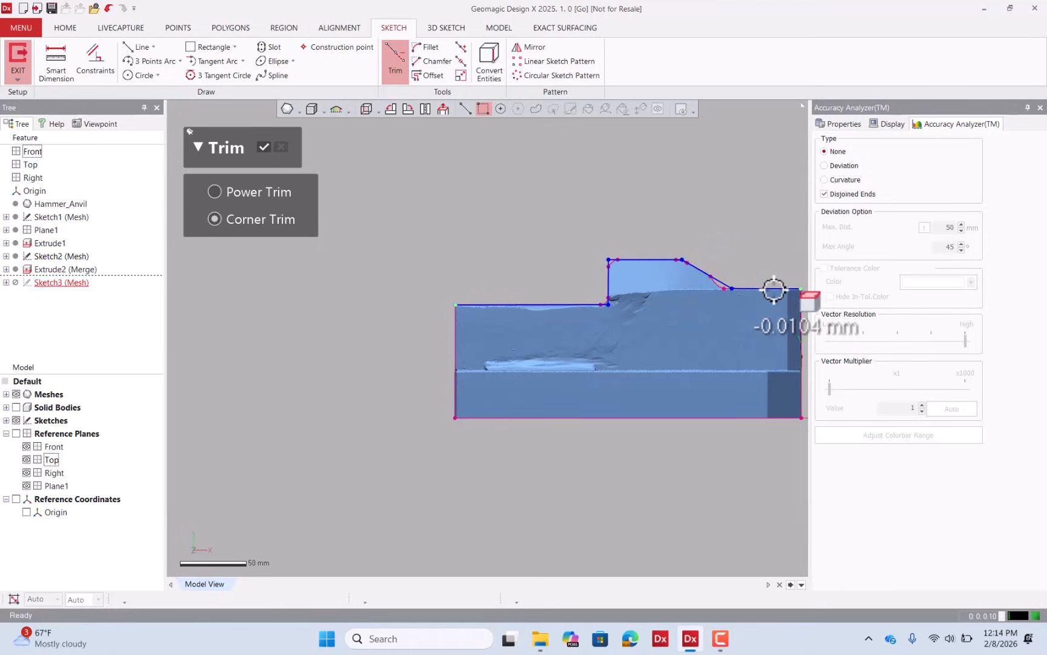
scroll(547, 297, down, 2)
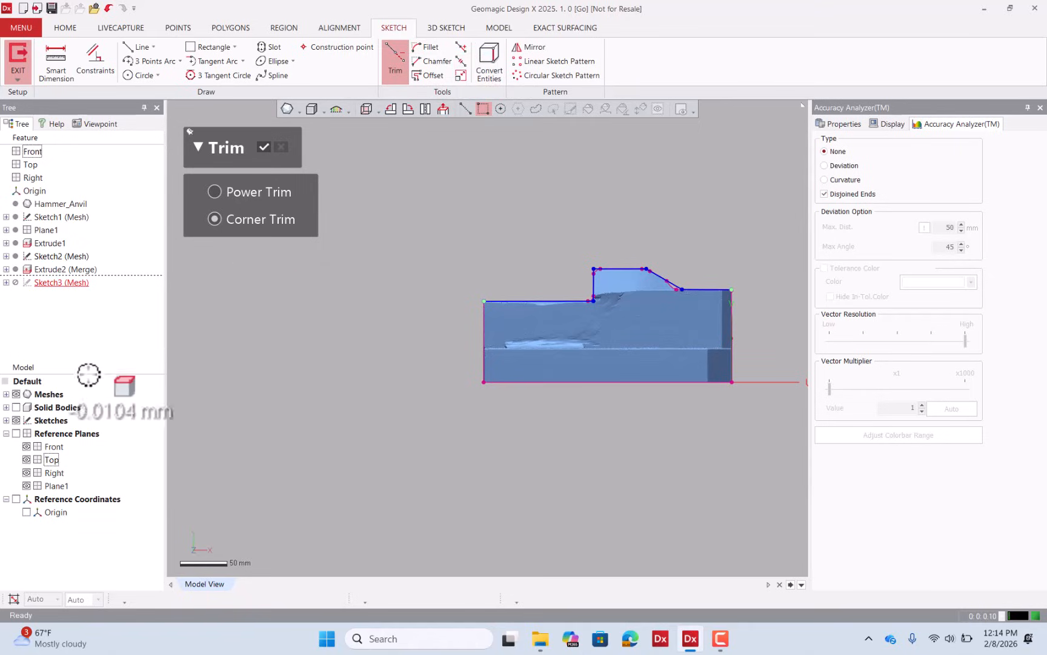
Show the solid body and extend the profile's two outer flat lines past its ends, to about X -320 mm and X 48 mm
click(16, 407)
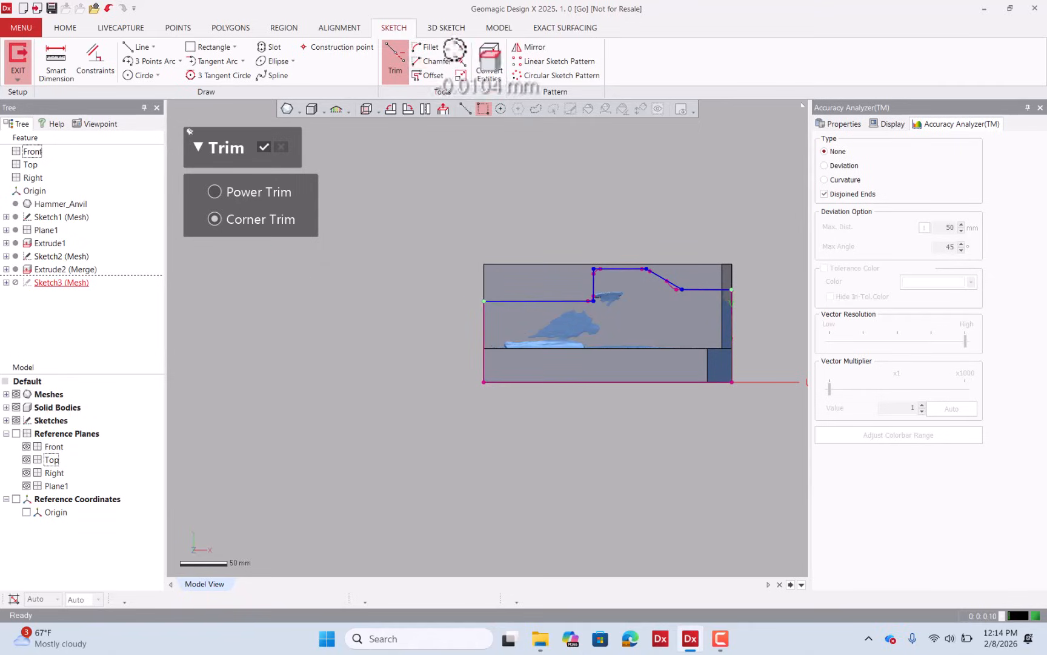
click(459, 75)
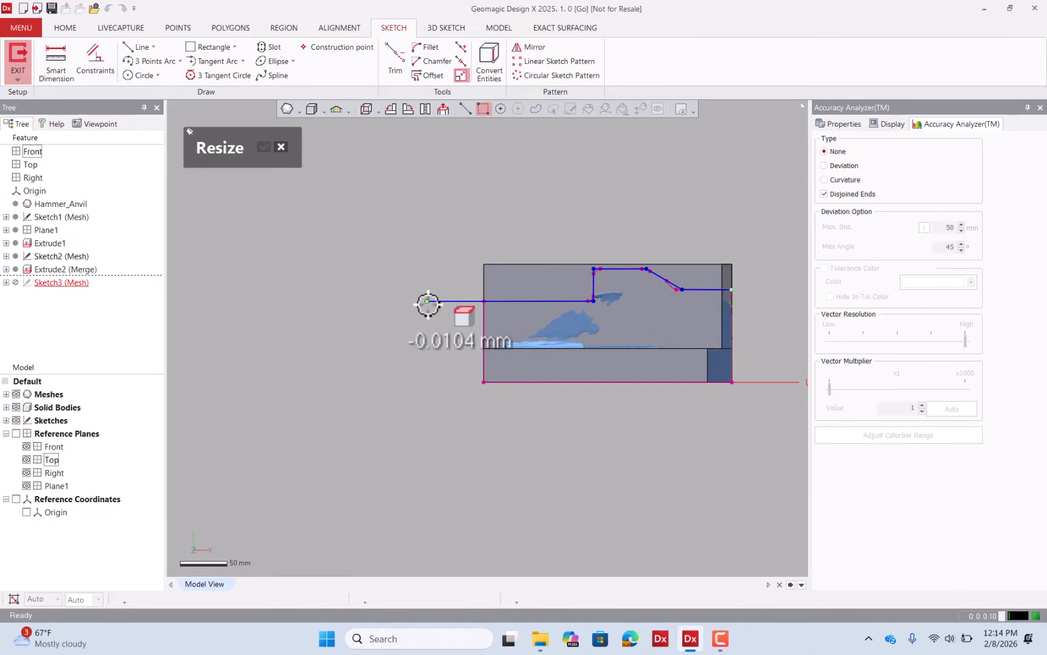
drag(427, 305, 428, 305)
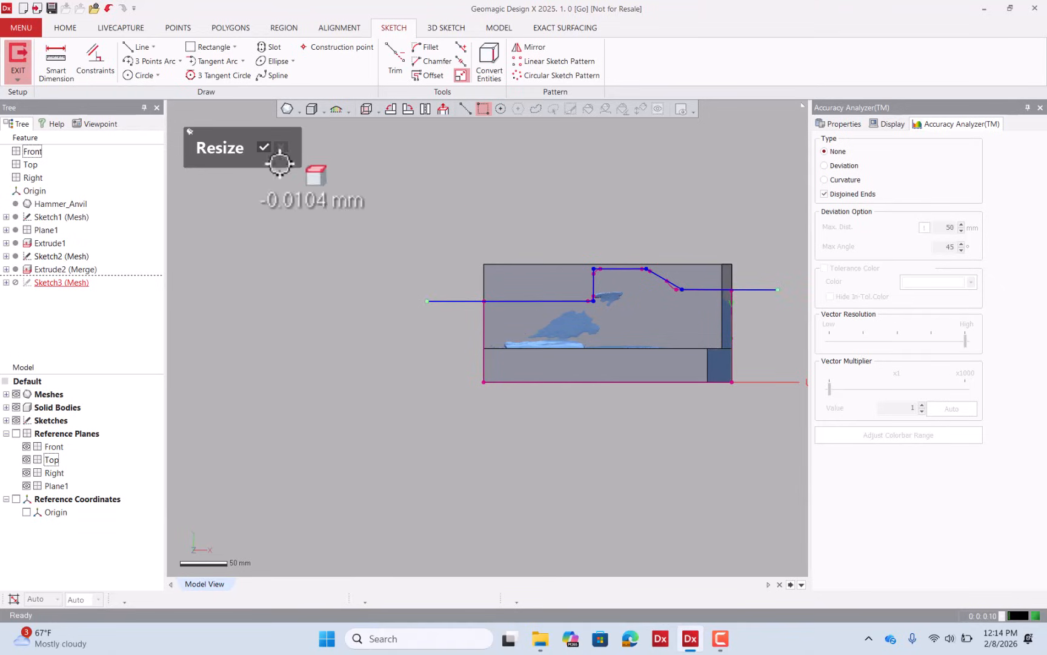
Close the side profile above the body with two vertical lines and a horizontal line at about Y 210 mm
click(139, 47)
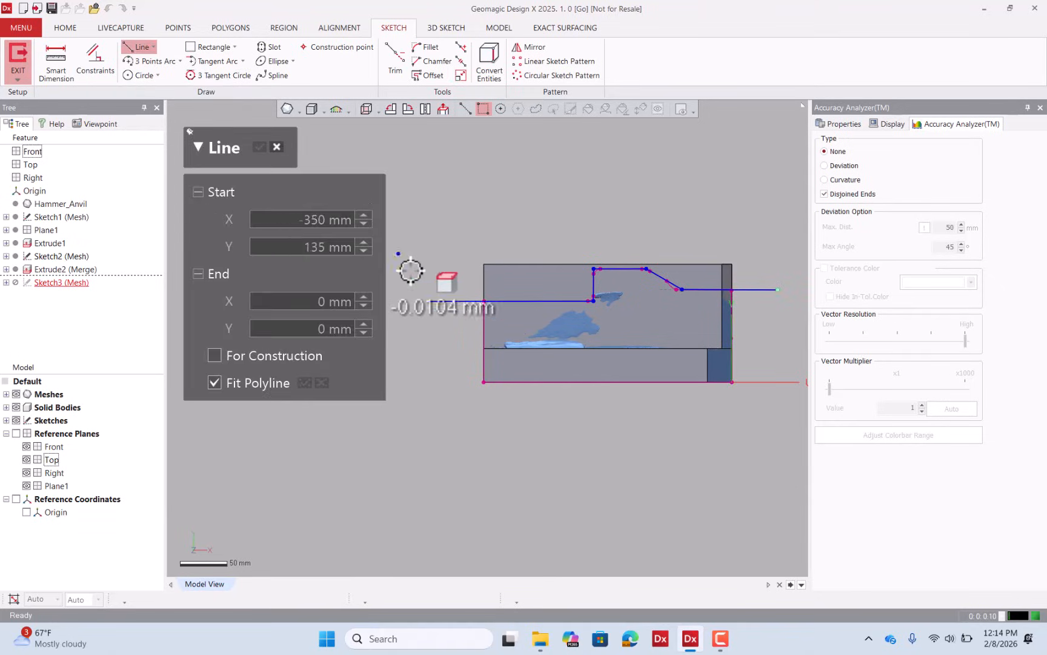
click(426, 301)
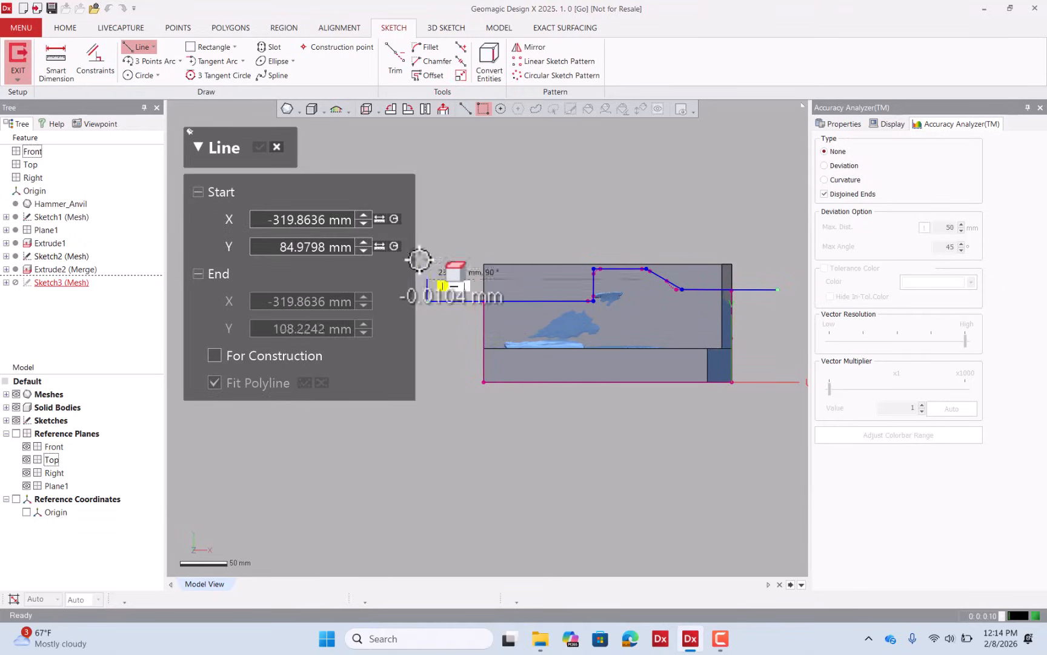
click(427, 182)
click(778, 182)
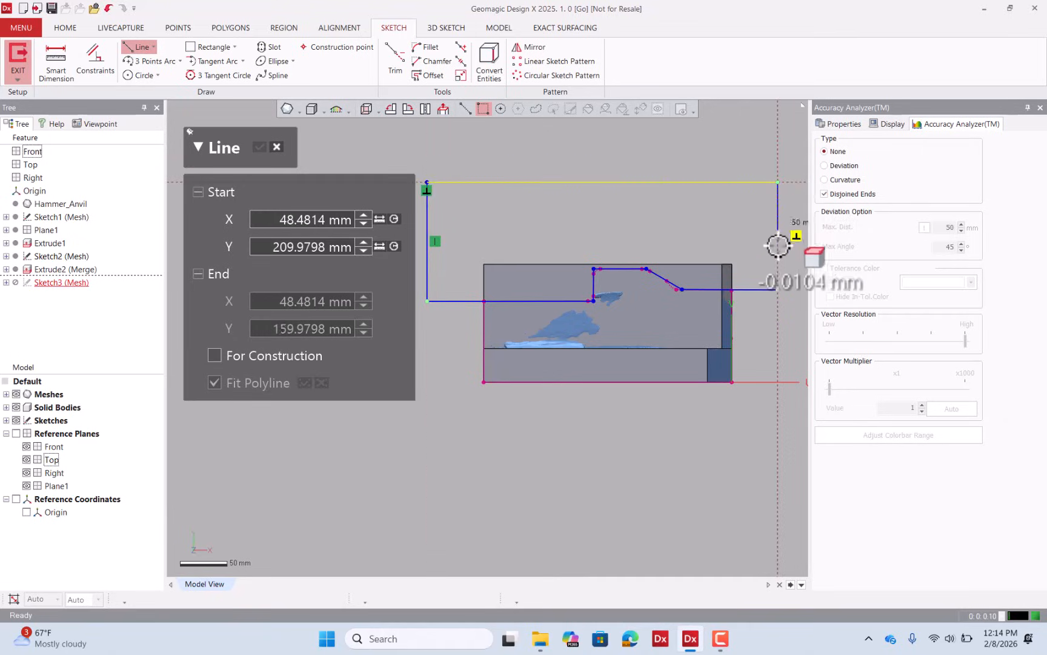
click(777, 290)
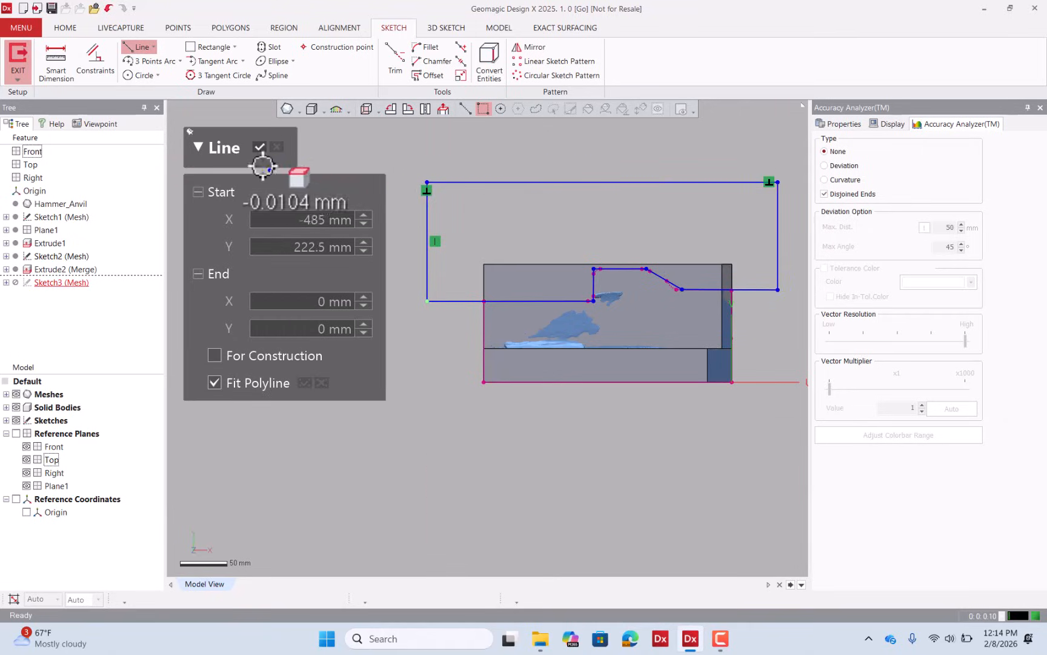
click(258, 146)
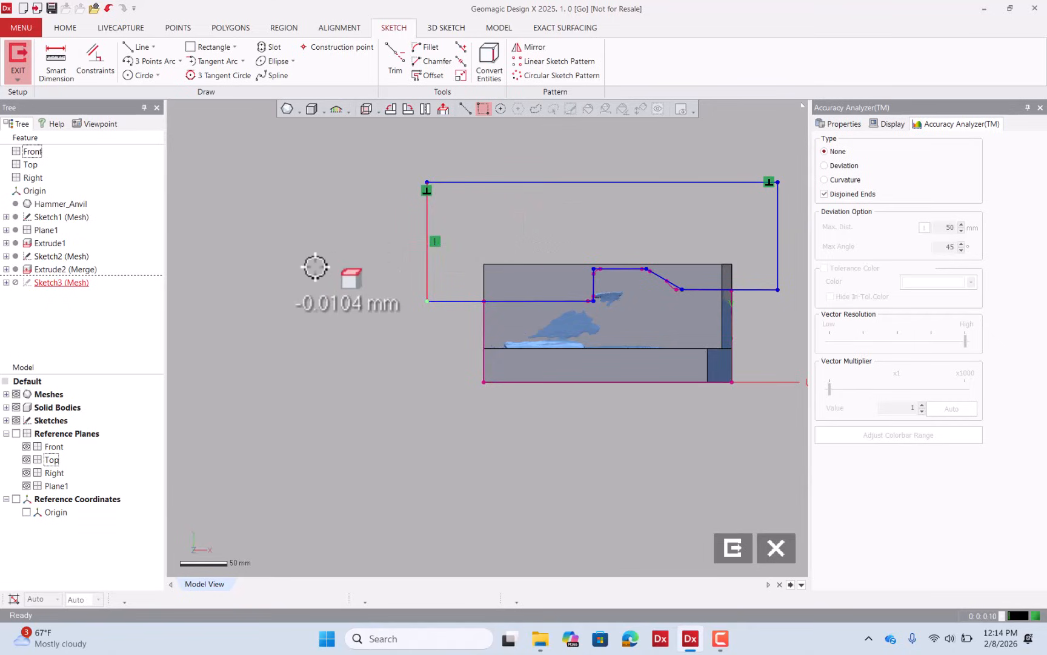
Corner-trim the vertical closing line with the low outer flat line, and exit the mesh sketch
scroll(321, 266, down, 1)
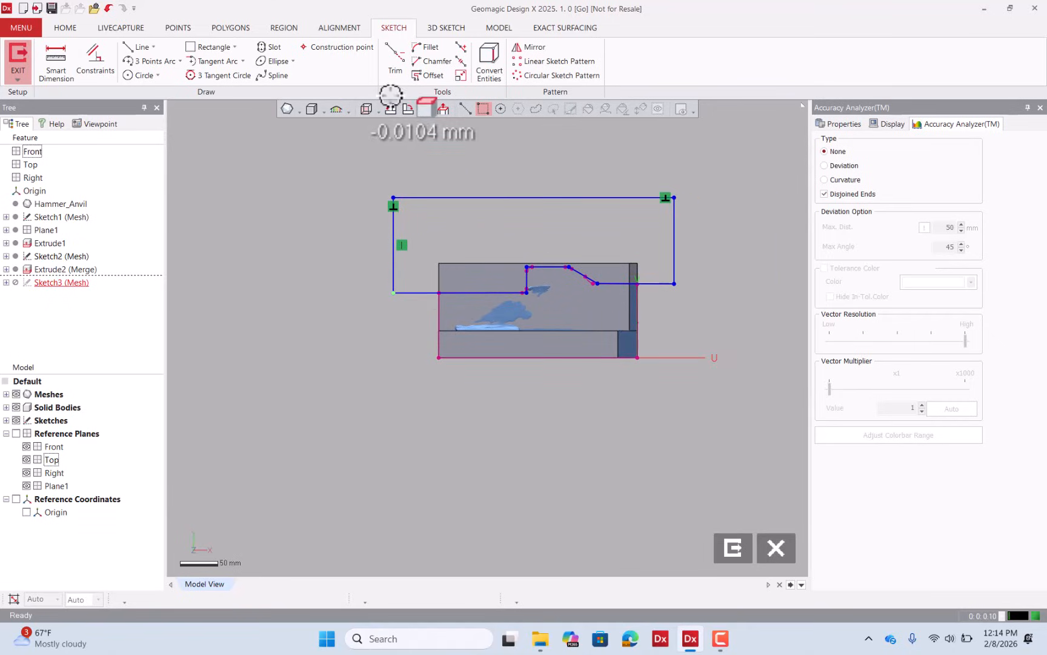
click(395, 61)
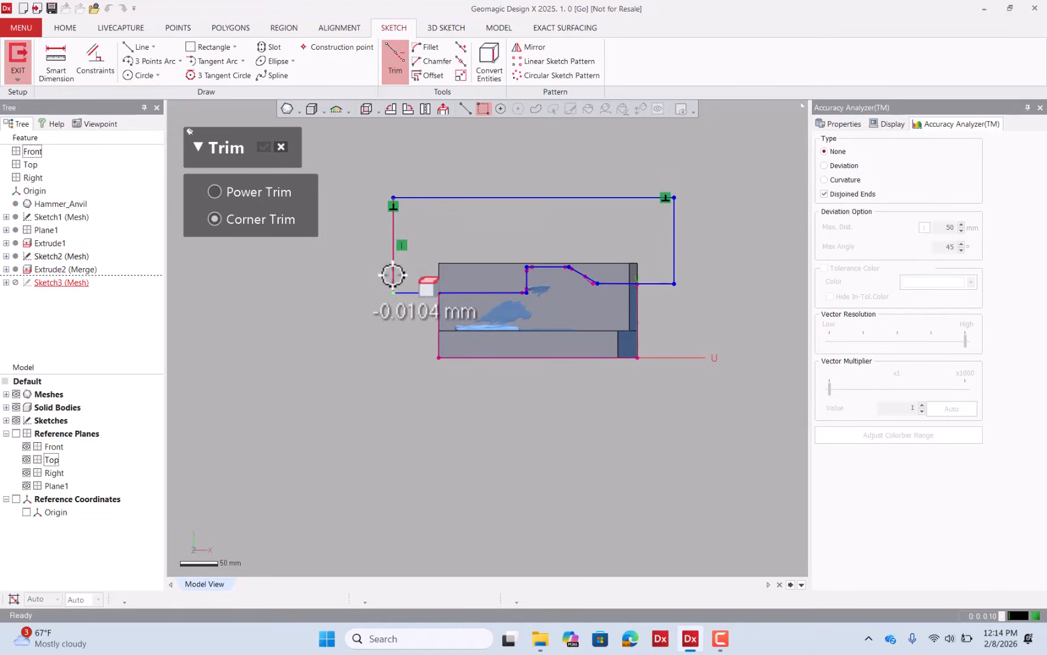
click(397, 255)
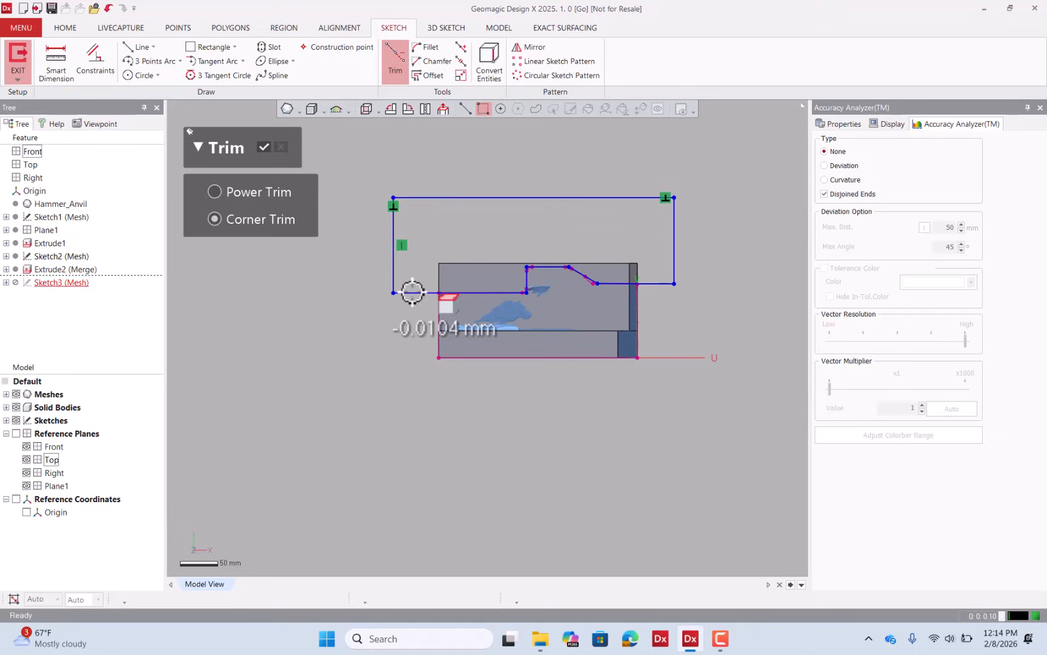
click(268, 149)
right_drag(597, 359, 757, 352)
click(735, 548)
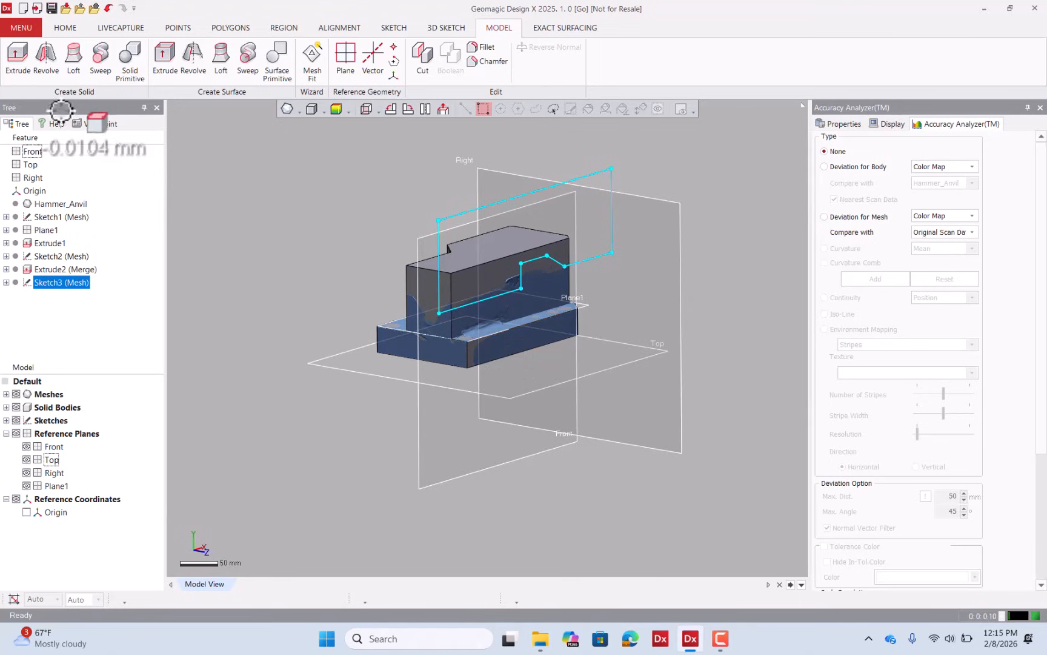
Extrude the closed profile 185 mm through the anvil in the reversed direction as a cut on all bodies
click(18, 56)
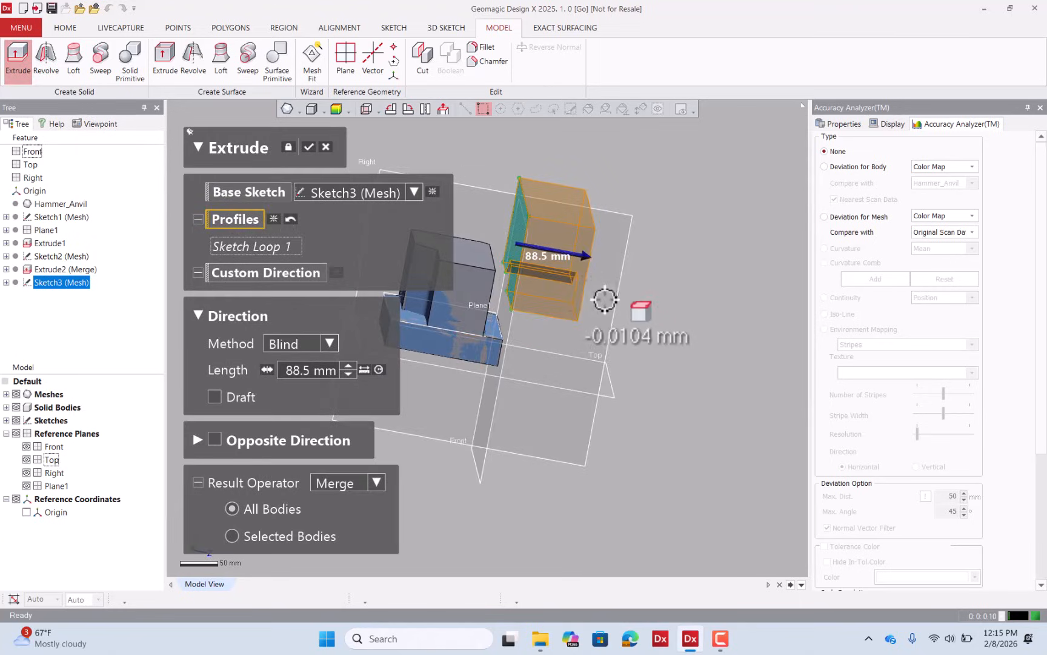
drag(577, 261, 377, 244)
scroll(734, 292, down, 3)
right_drag(734, 292, 453, 400)
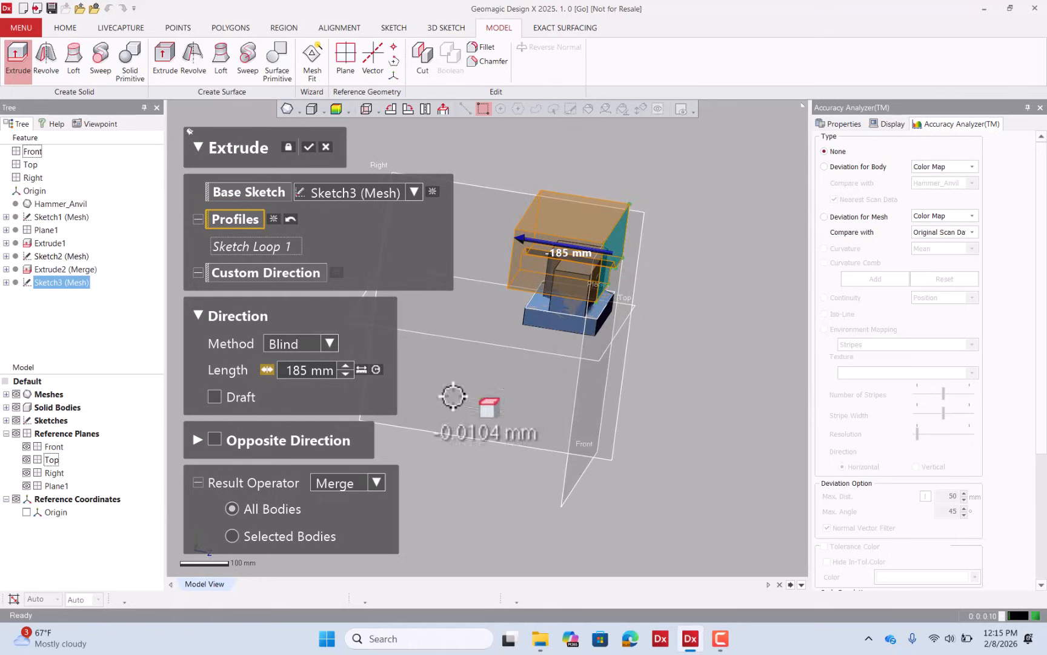
click(376, 482)
click(342, 507)
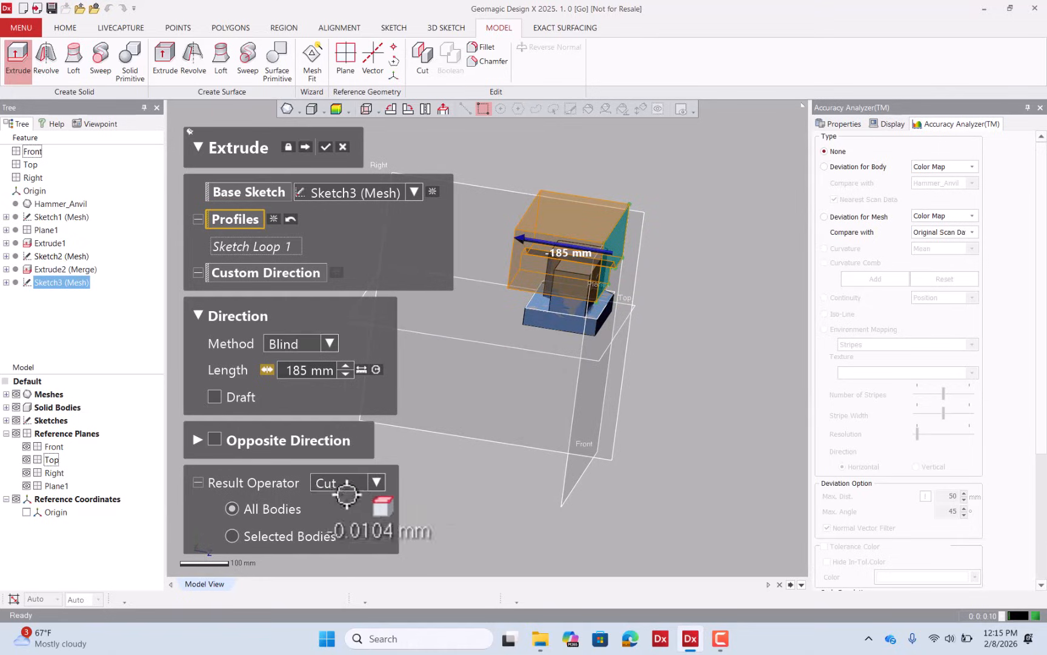
click(326, 147)
Compare the cut body with the scan mesh by hiding and showing the solid body
right_drag(540, 286, 398, 328)
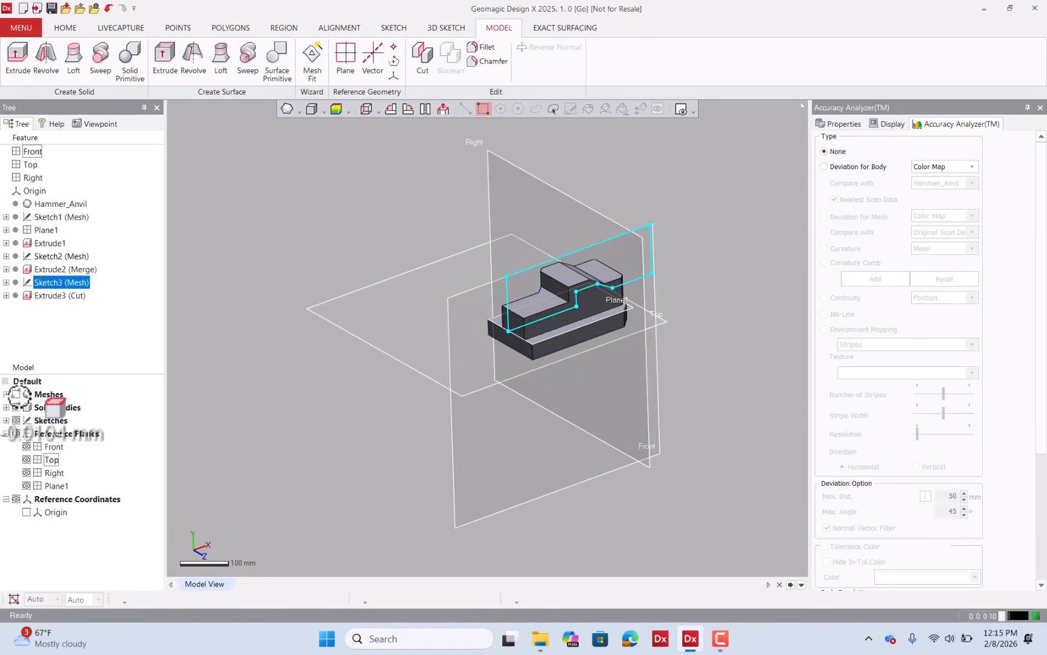
click(16, 407)
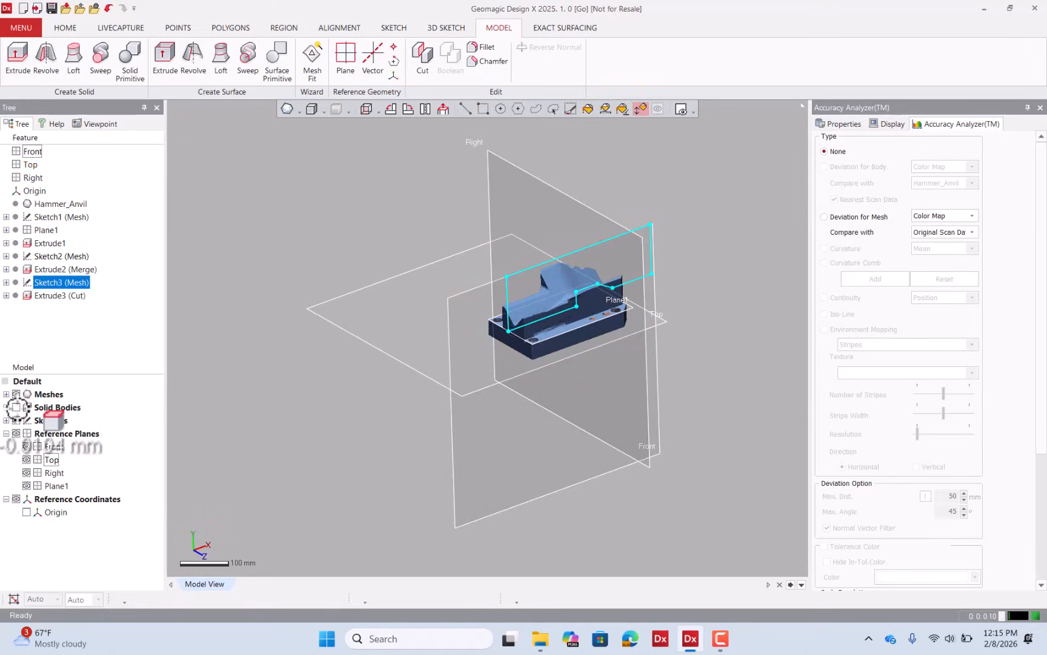
click(17, 407)
scroll(627, 304, up, 5)
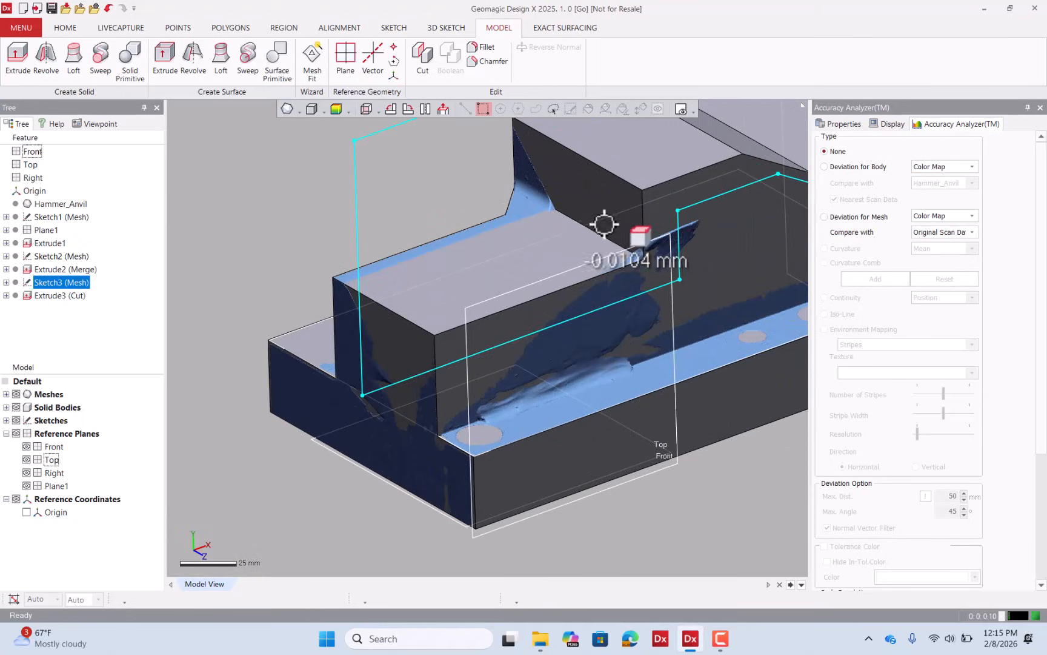
Display the body deviation color map and examine the stepped top and side faces from several angles
click(336, 109)
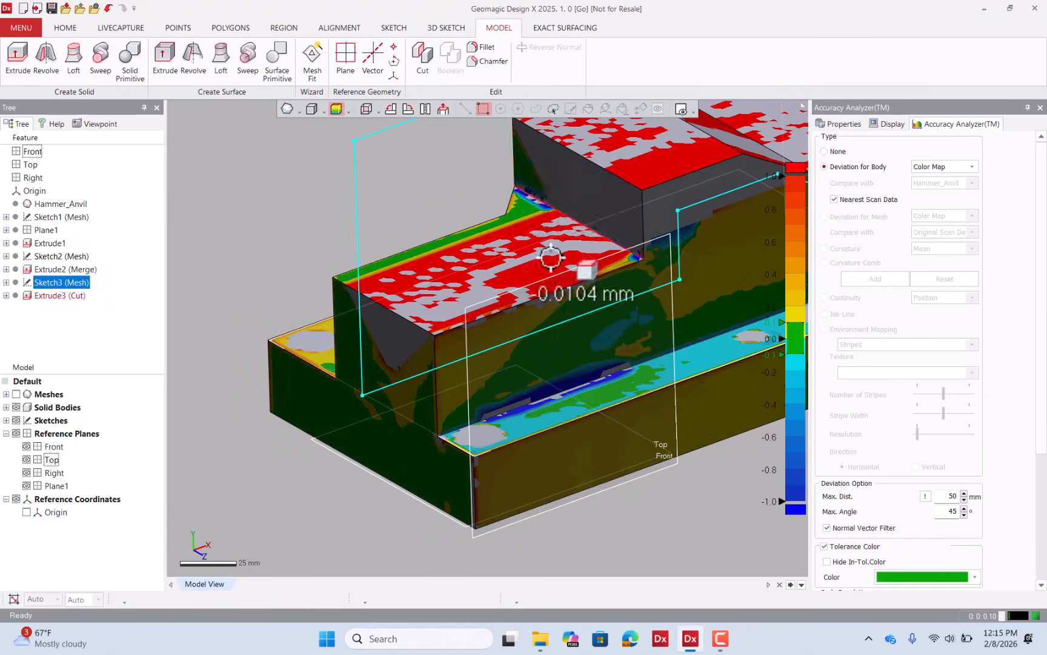
right_drag(551, 257, 77, 390)
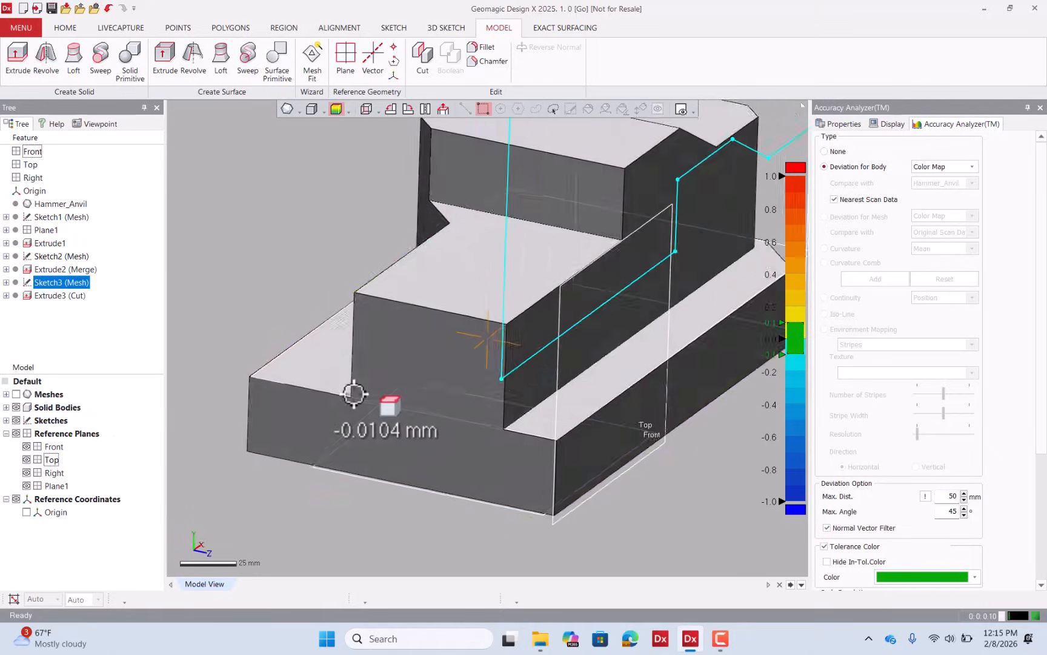
right_drag(351, 398, 407, 316)
right_drag(369, 218, 451, 343)
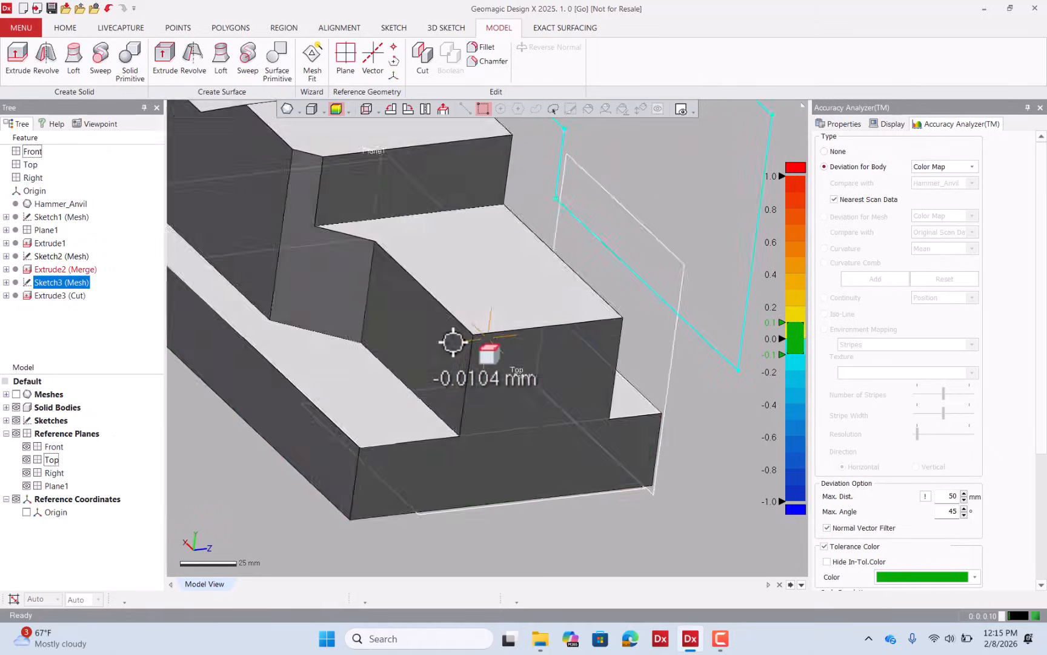
scroll(452, 342, down, 3)
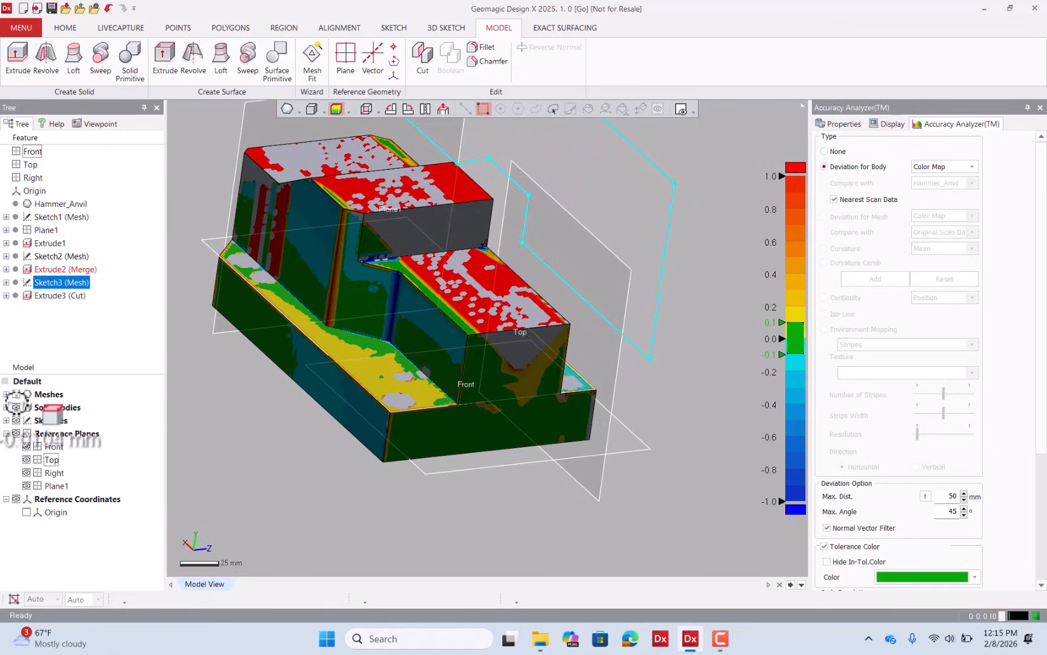
right_drag(311, 362, 400, 374)
scroll(619, 209, up, 5)
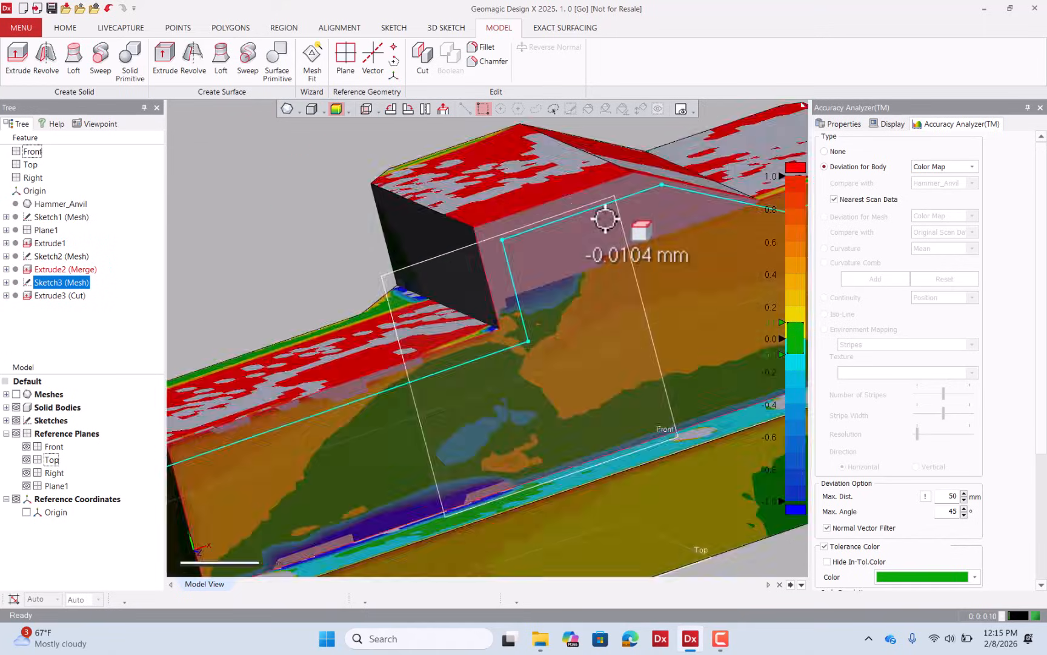
Show the scan mesh again, compare it with the solid body around the raised top, and leave the body hidden
click(17, 394)
click(16, 407)
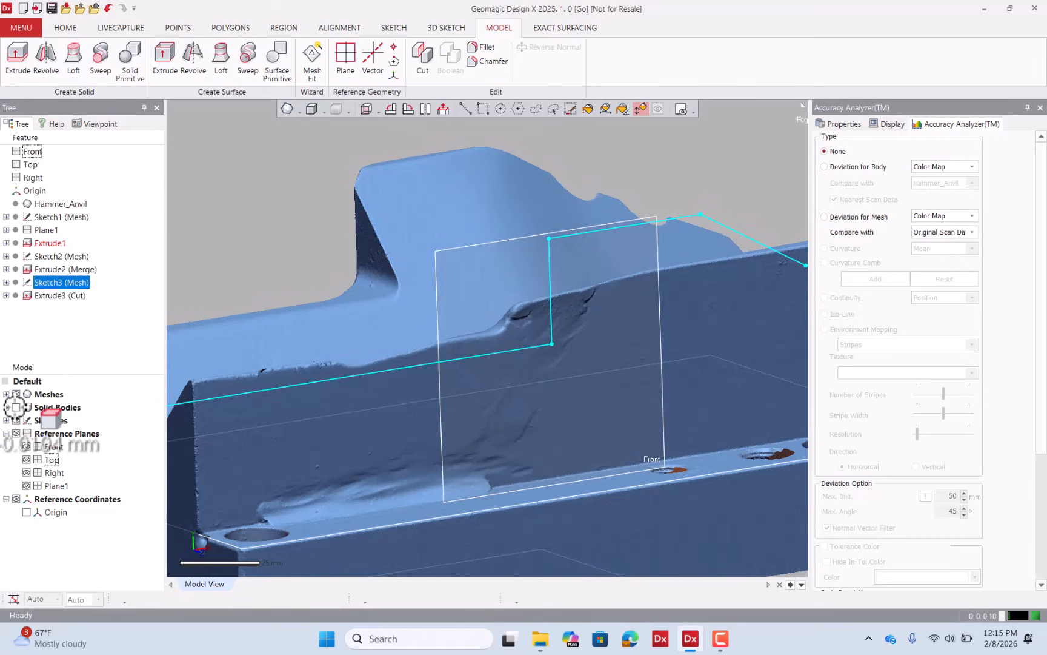
click(16, 407)
click(16, 407)
click(16, 407)
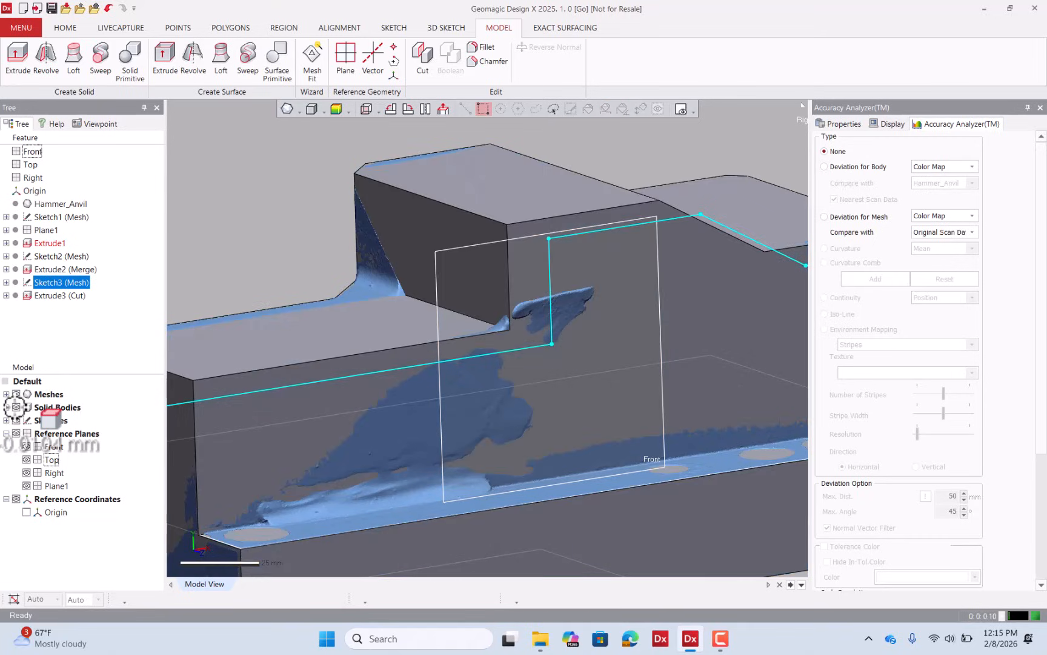
click(16, 407)
Examine the scan's curved top surface from above and from the sides, with the profile sketch deselected
right_drag(190, 390, 584, 409)
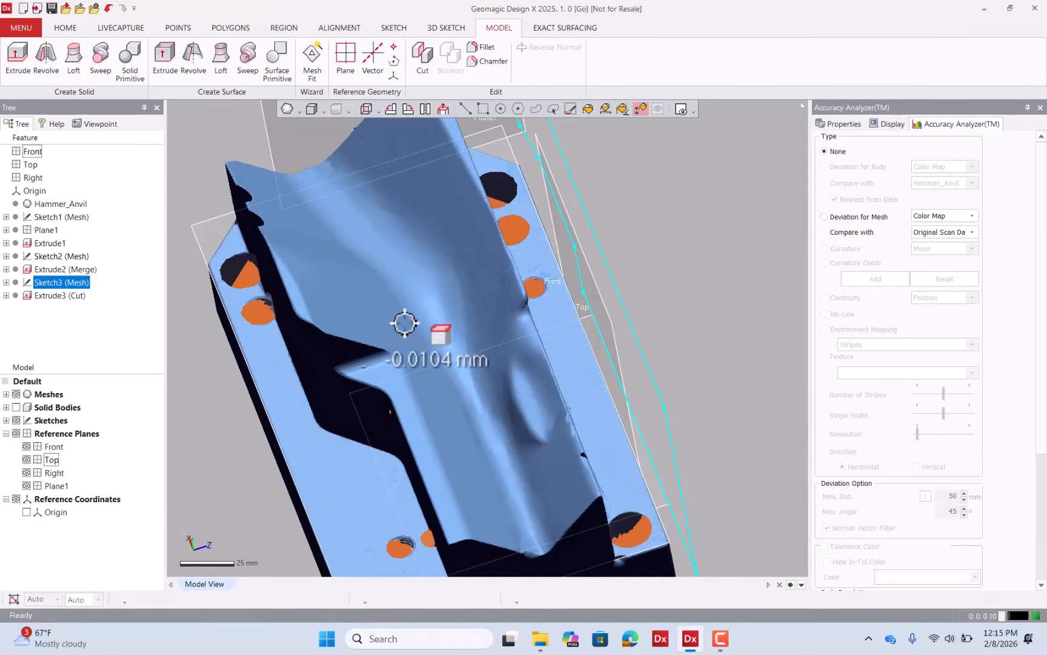
right_drag(374, 311, 351, 357)
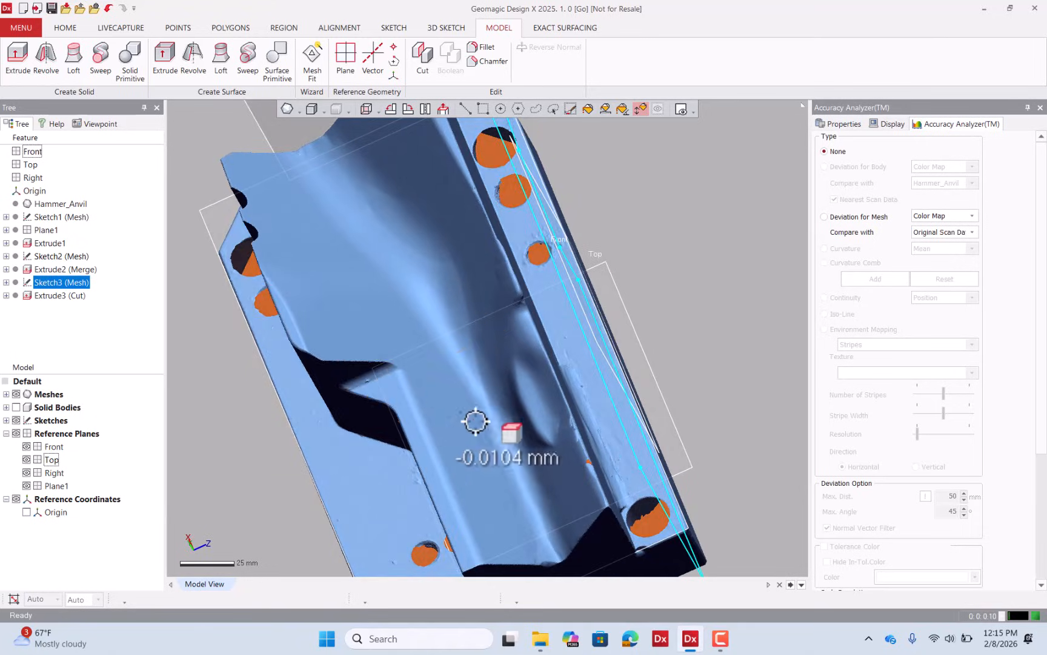
scroll(479, 424, down, 4)
mouse_move(490, 427)
right_down()
mouse_move(575, 327)
mouse_move(694, 311)
right_up()
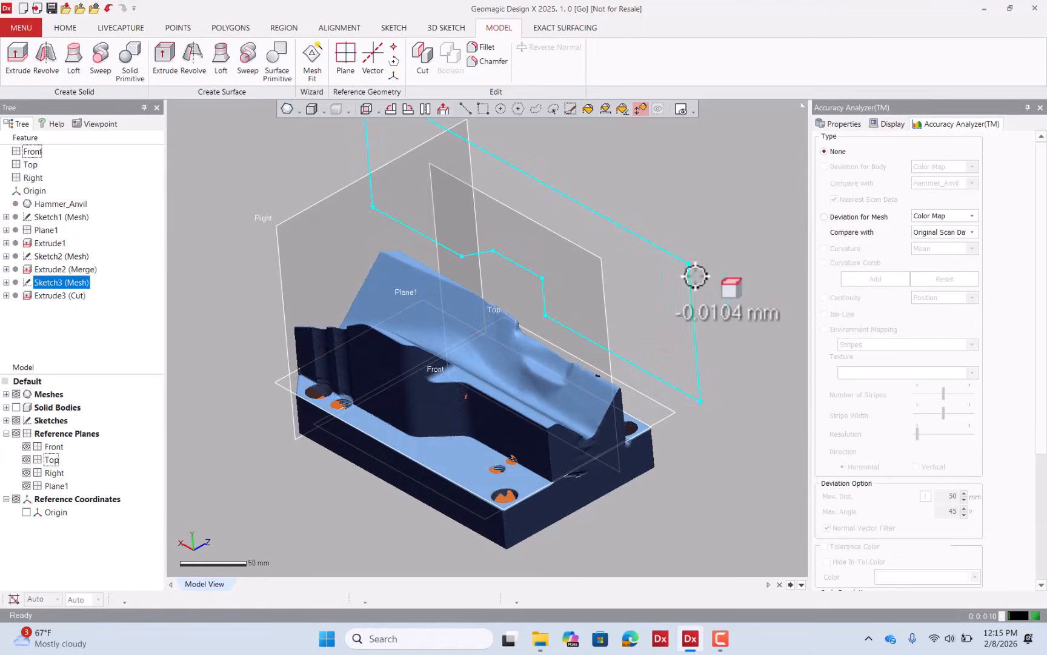
click(139, 307)
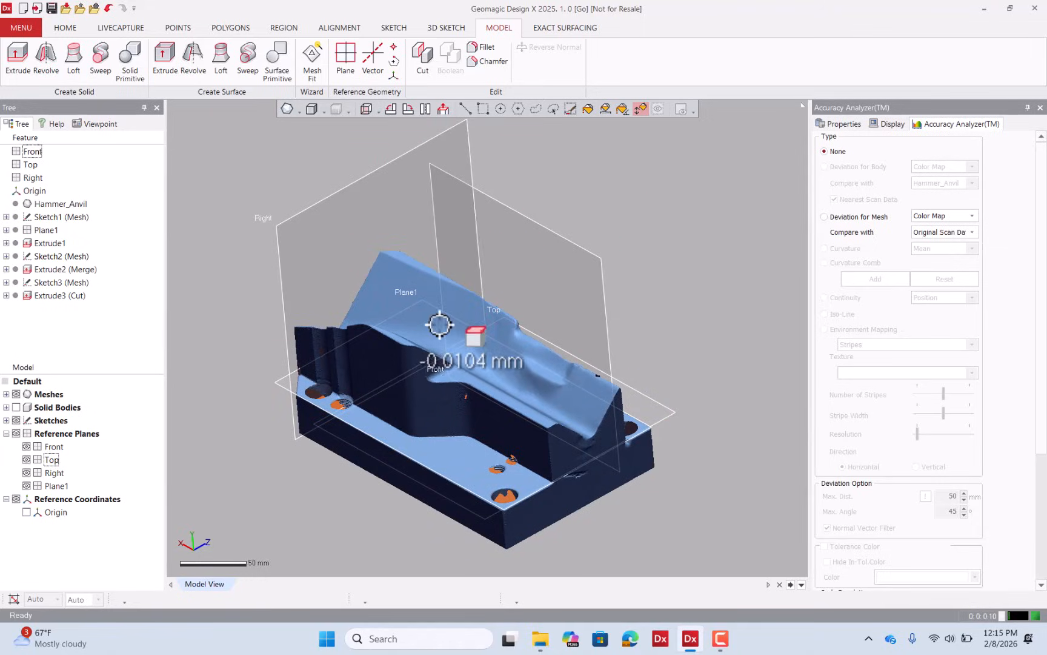
mouse_move(484, 346)
right_down()
mouse_move(355, 398)
mouse_move(355, 424)
mouse_move(372, 439)
mouse_move(417, 423)
mouse_move(480, 458)
right_up()
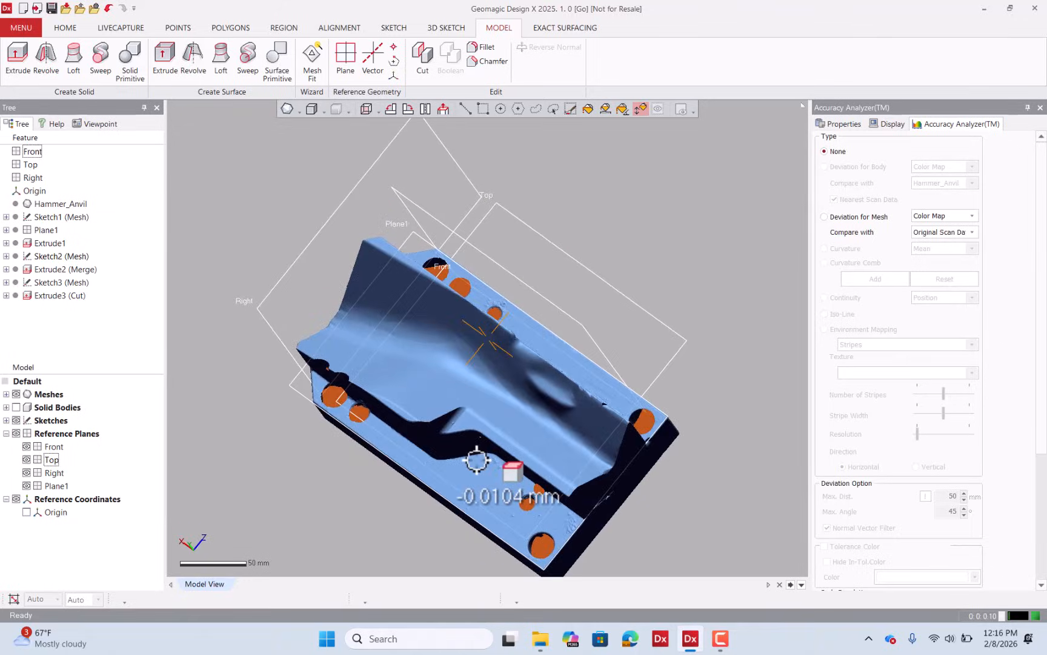
right_drag(521, 416, 597, 327)
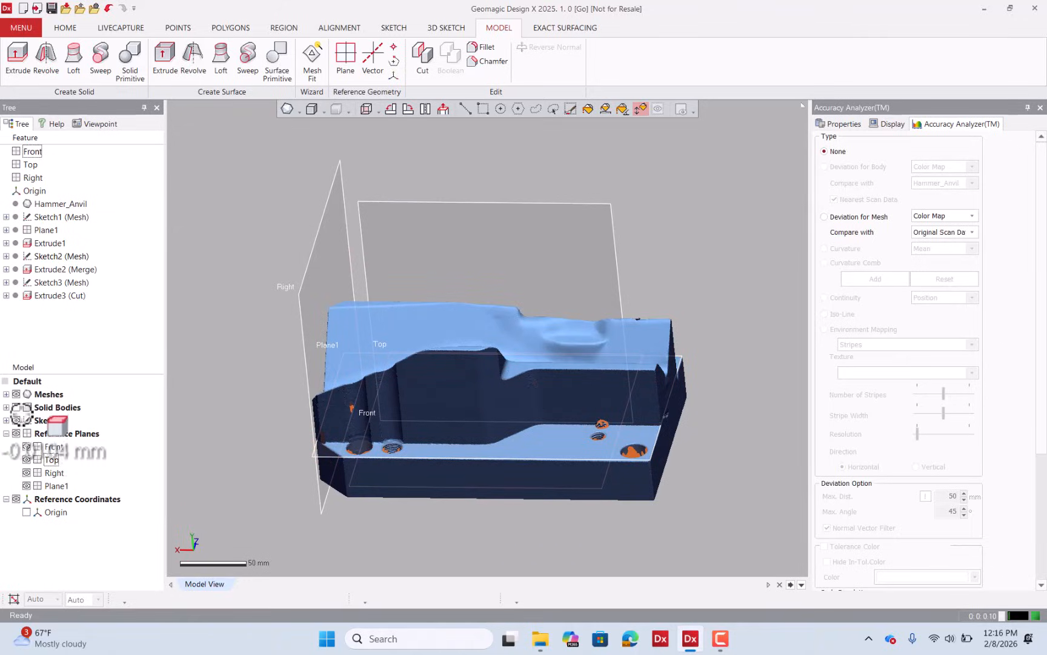
Hide the reference planes to leave the scan's curved top unobstructed
click(16, 433)
right_drag(502, 398, 666, 410)
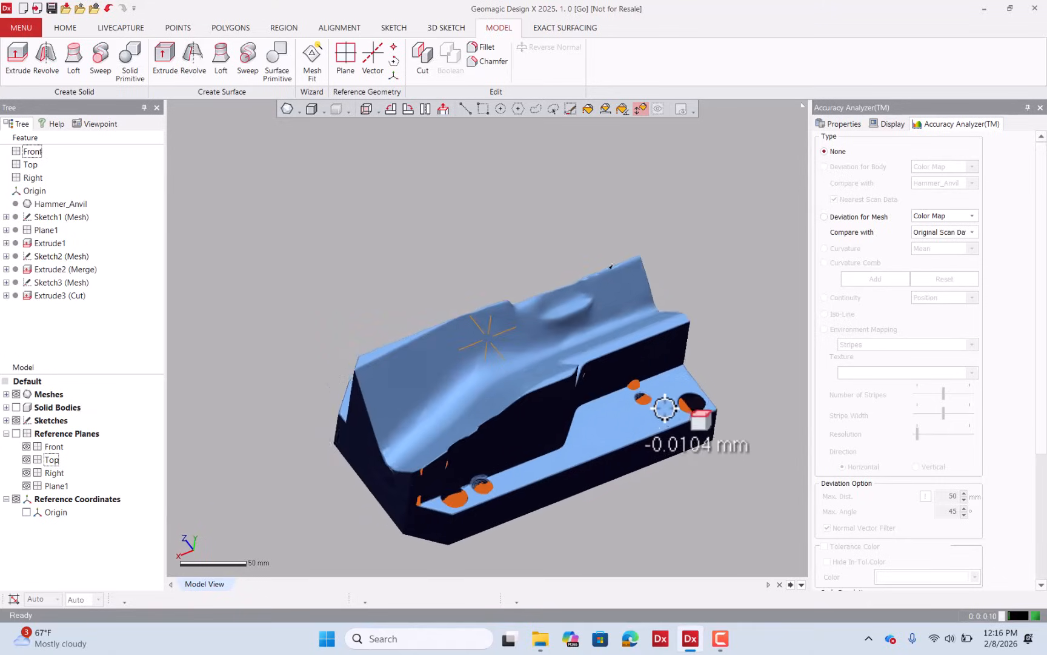
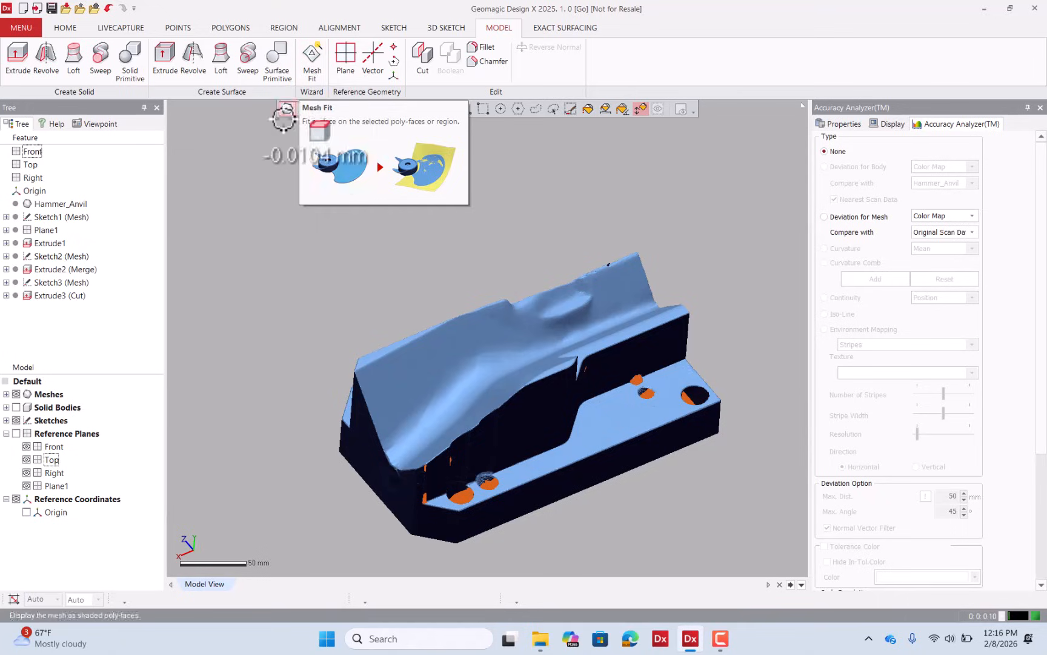
scroll(553, 368, up, 2)
right_drag(552, 367, 507, 402)
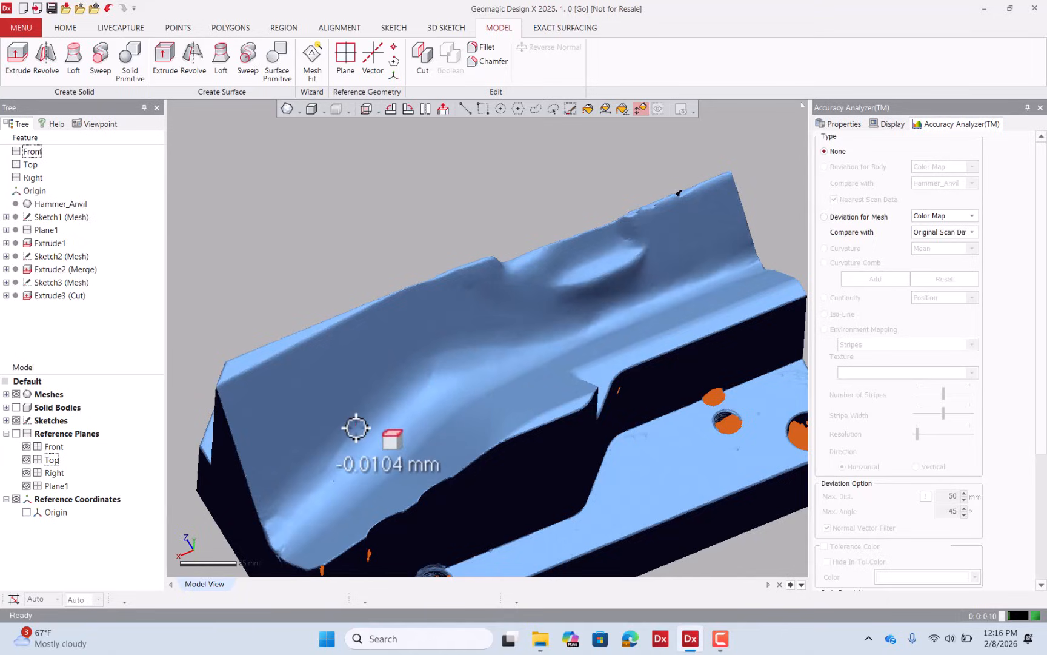
Switch to region editing and select the mesh of one long slope on the anvil's curved top with a polygon outline
click(290, 29)
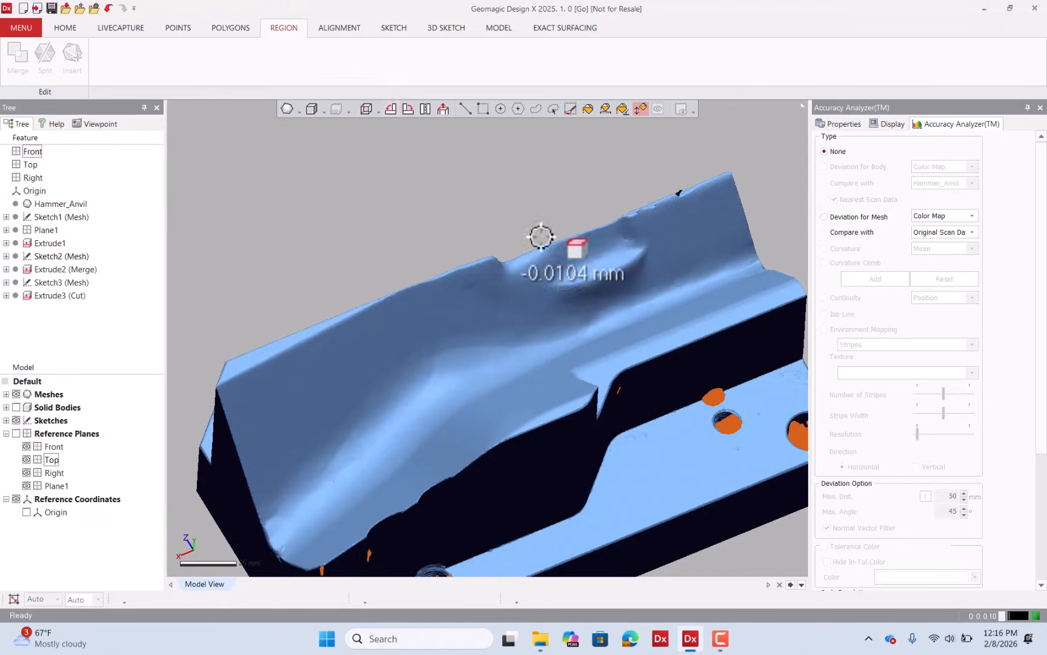
right_drag(559, 357, 624, 391)
scroll(612, 325, down, 5)
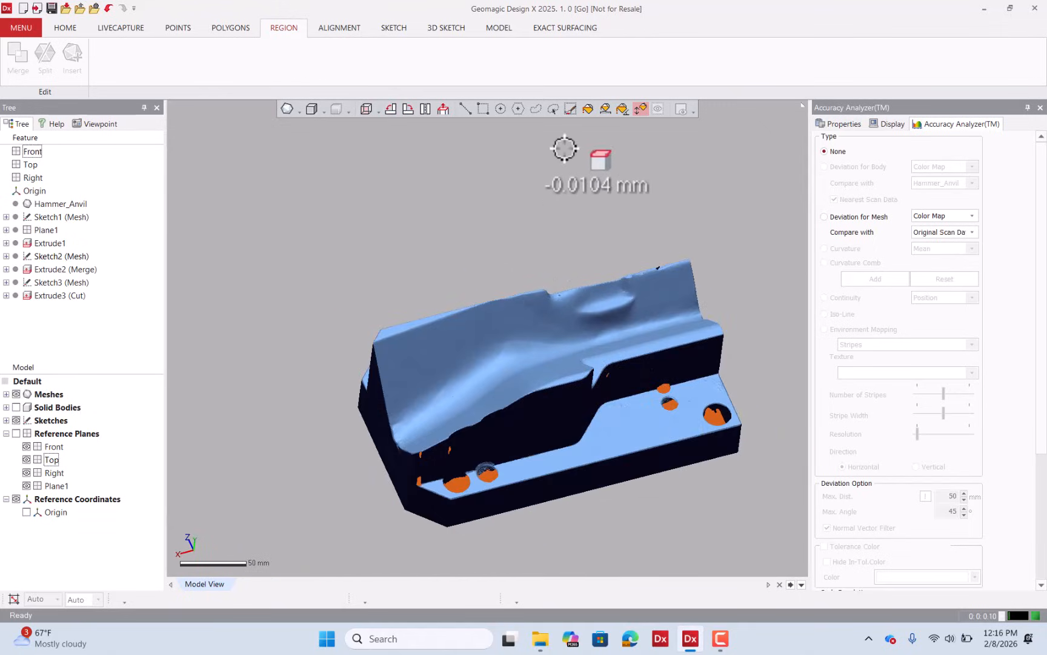
click(520, 109)
scroll(404, 406, up, 4)
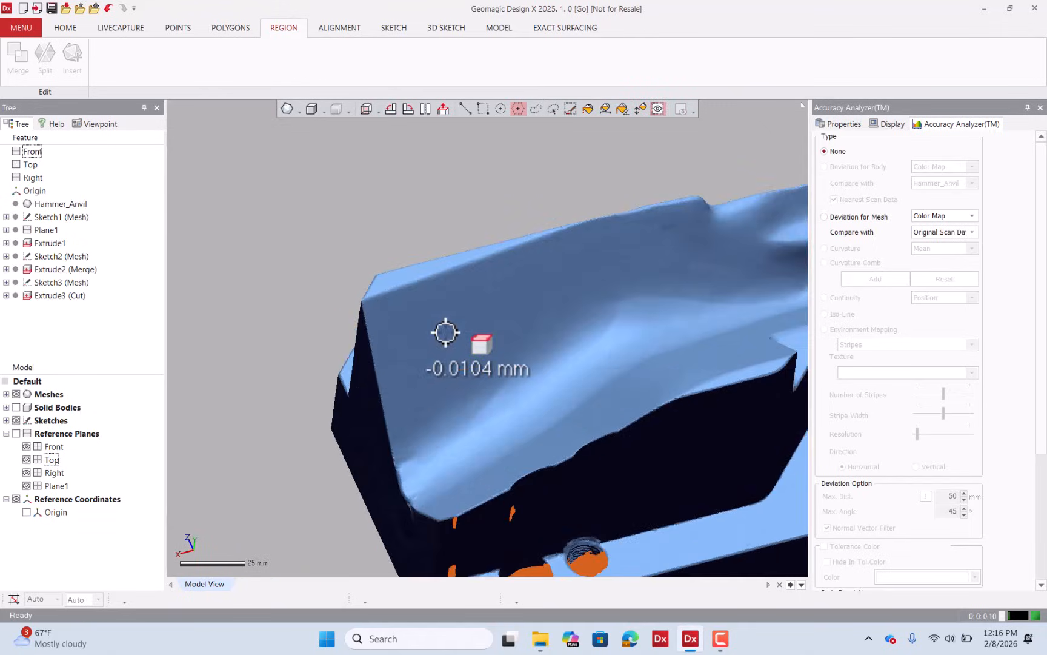
click(367, 296)
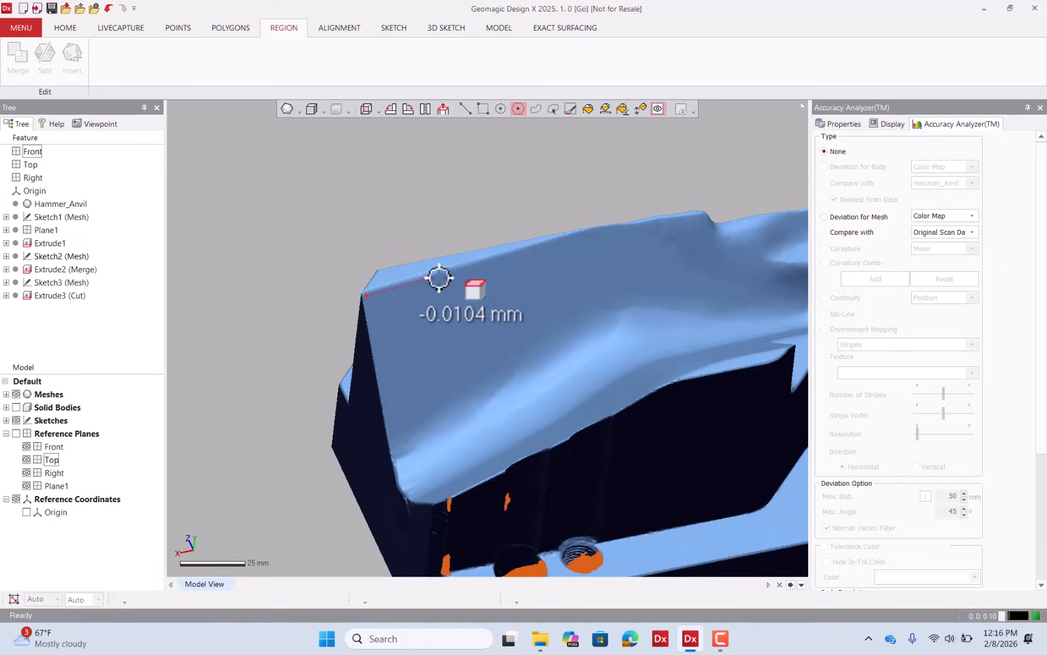
click(589, 237)
click(695, 219)
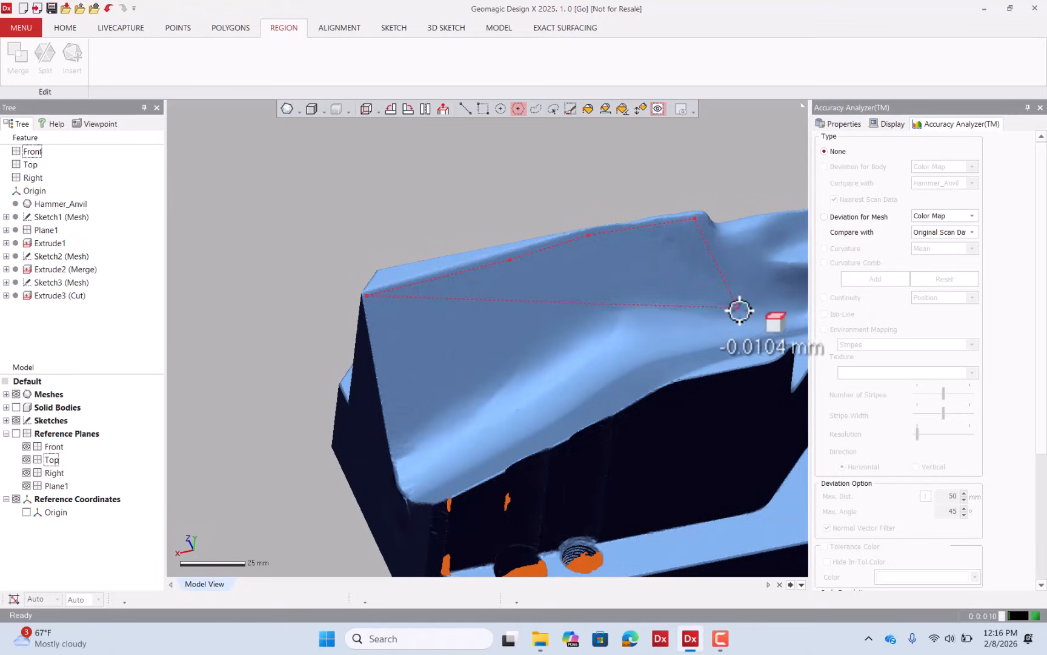
click(742, 317)
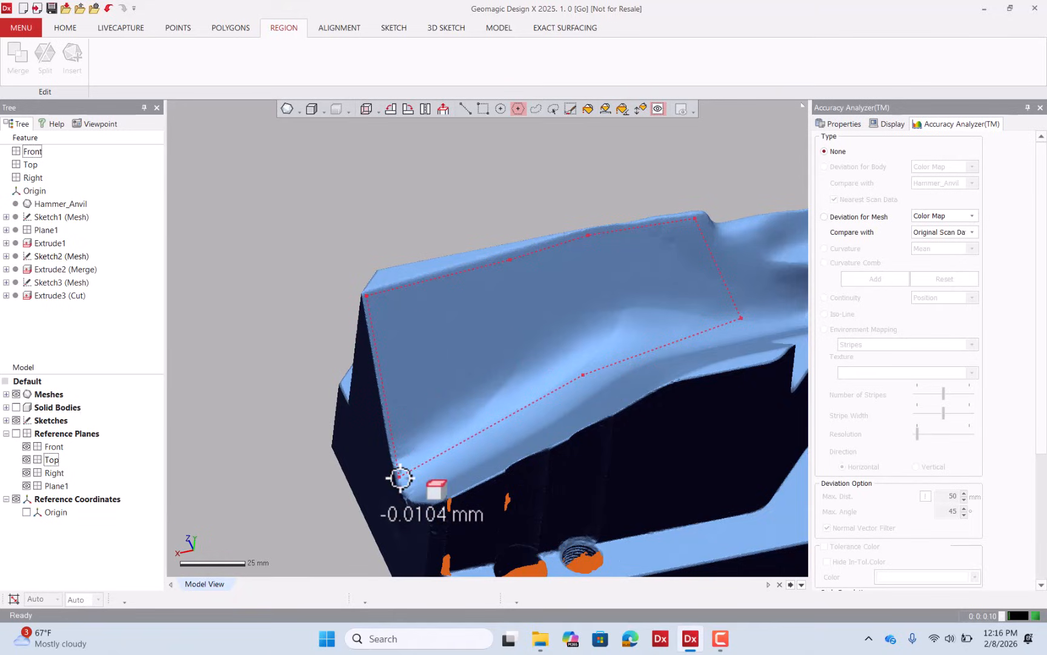
click(407, 455)
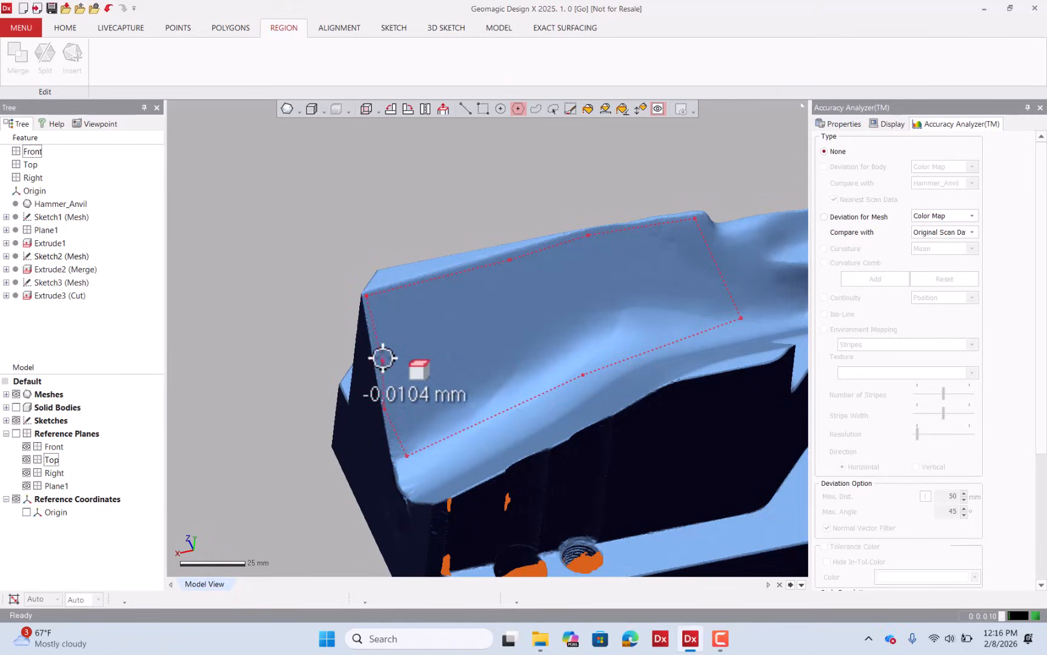
double_click(374, 341)
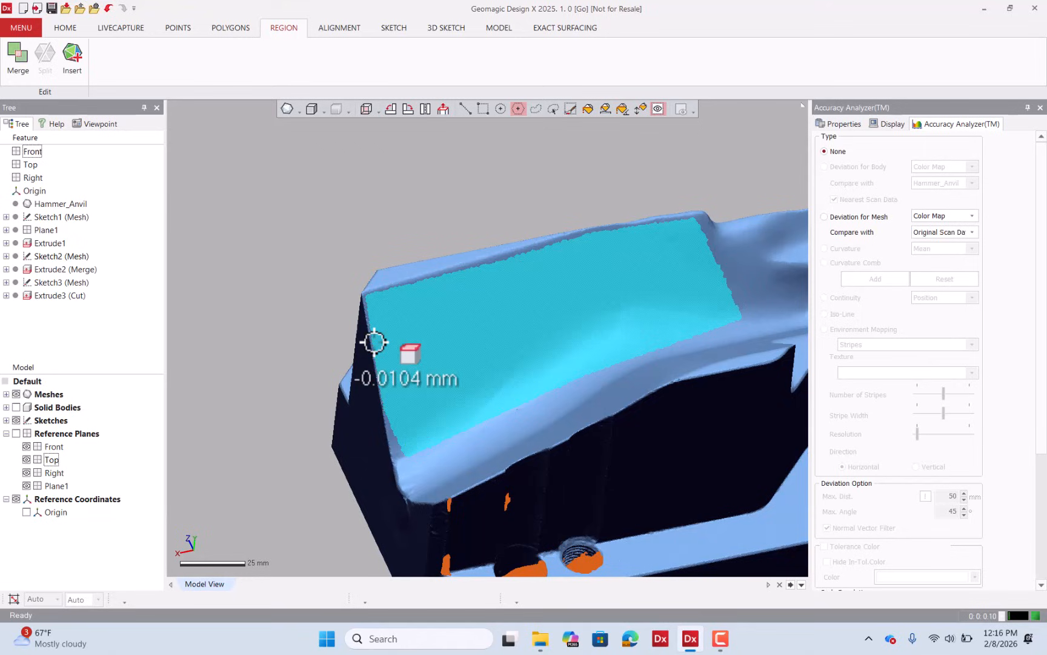
Add the valley and opposite slope to the mesh selection with a polygon outline that follows the notched edge beside the holes
right_drag(474, 369, 522, 419)
scroll(526, 423, down, 5)
right_drag(535, 309, 456, 301)
scroll(505, 334, down, 2)
right_drag(506, 333, 584, 332)
scroll(526, 311, up, 5)
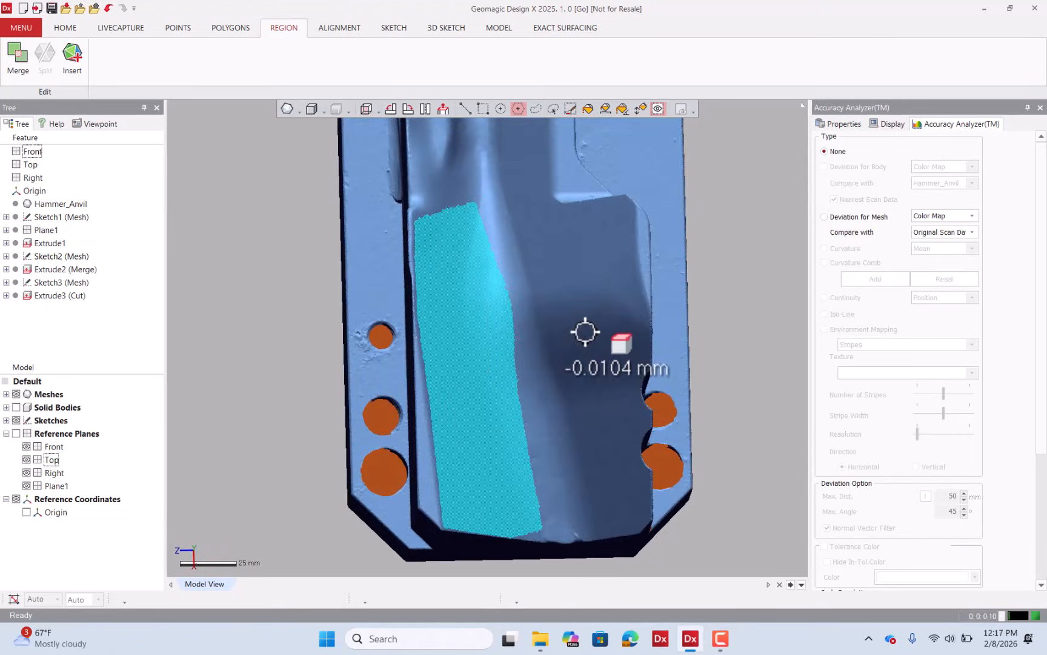
click(439, 212)
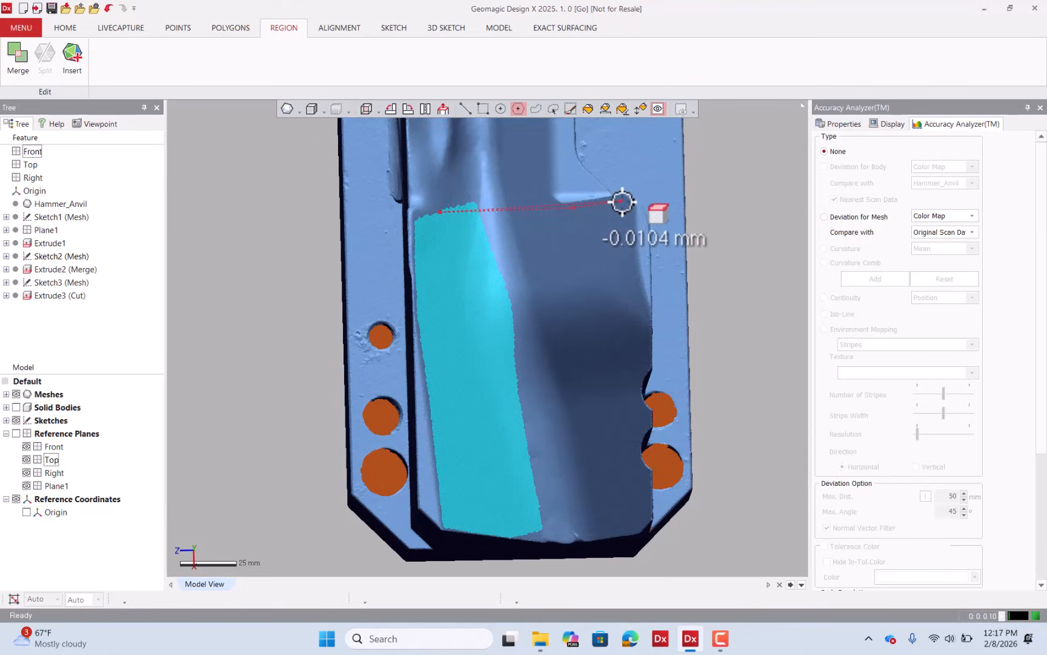
click(634, 207)
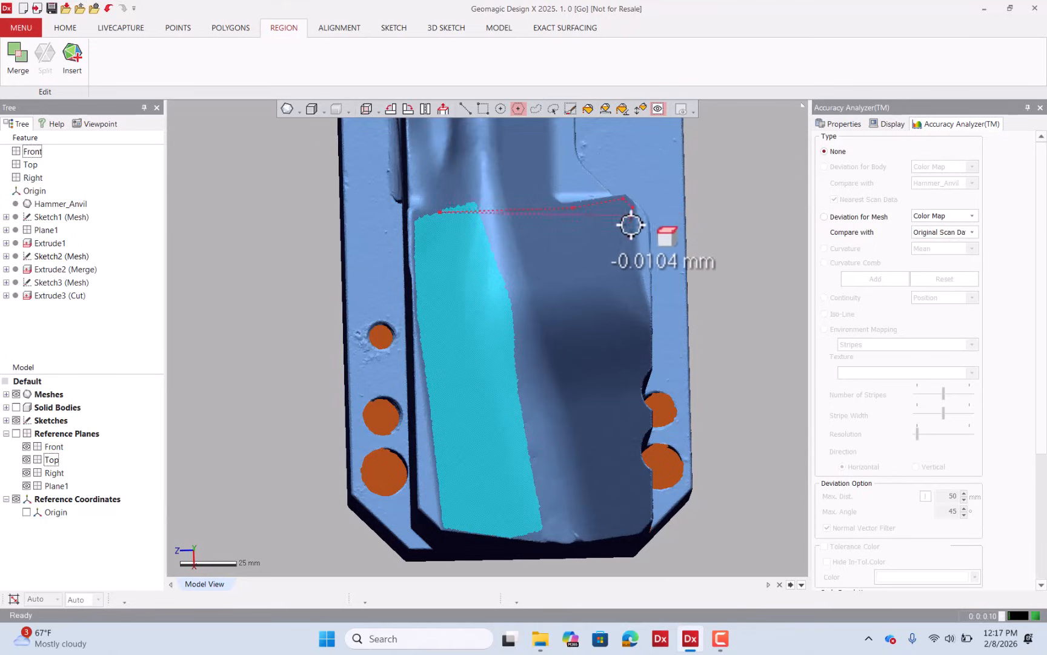
click(631, 268)
click(646, 324)
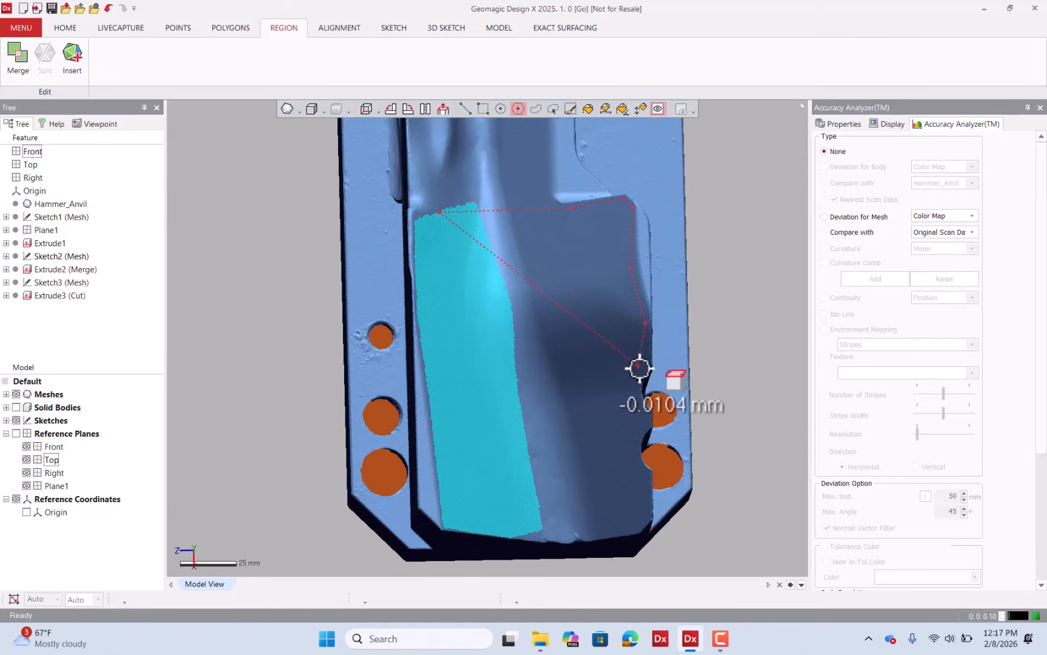
click(640, 368)
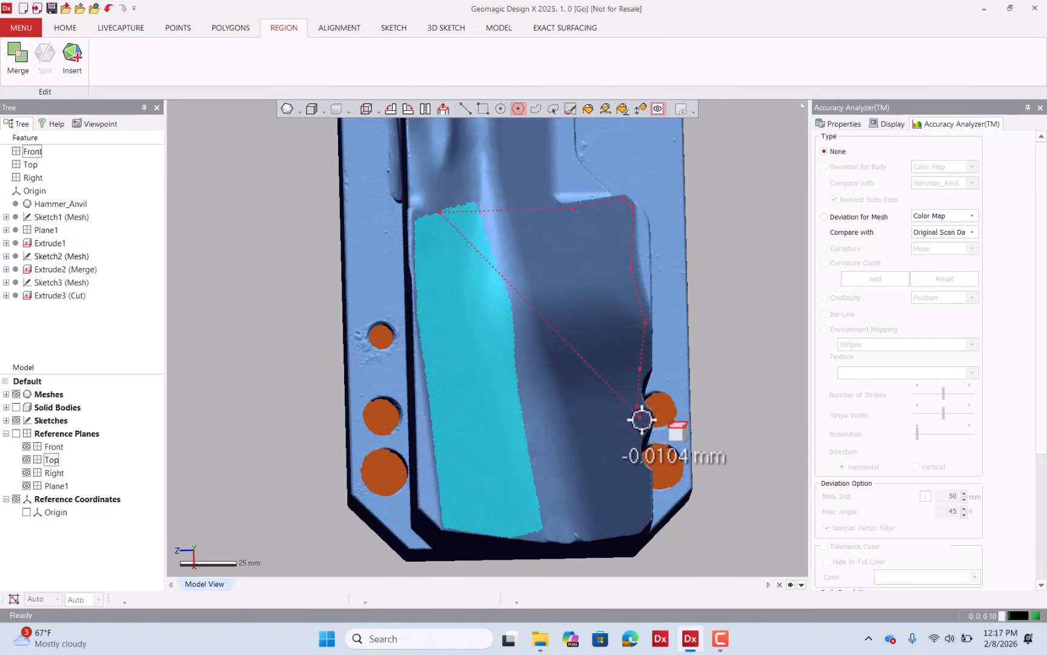
click(640, 431)
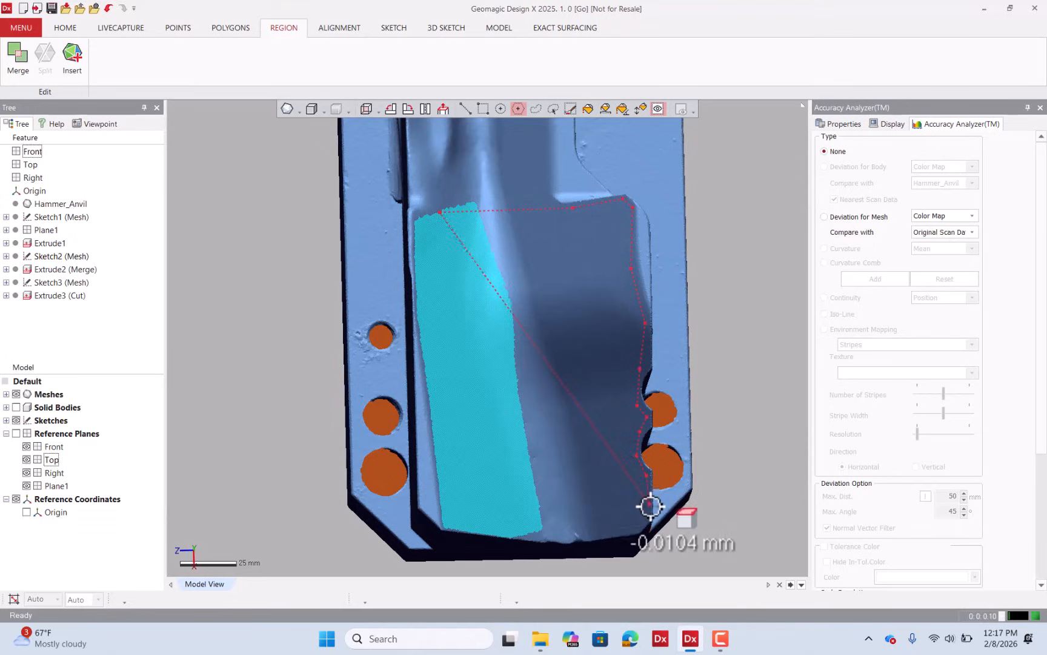
click(640, 529)
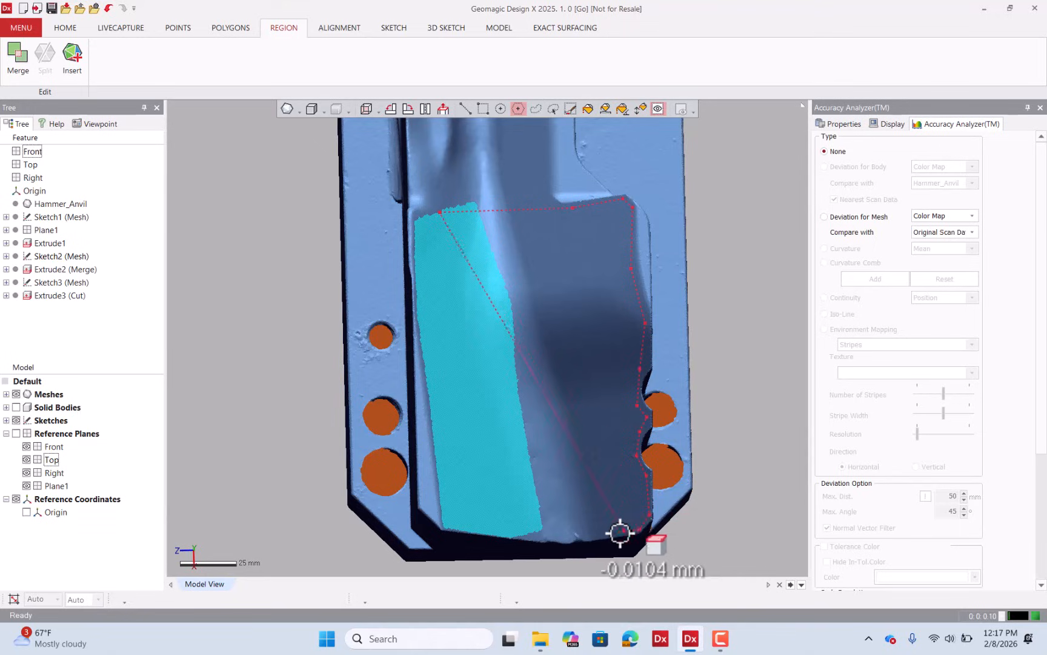
double_click(528, 533)
Extend the mesh selection along the smooth slope of the narrower section with a polygon outline overlapping the already selected area
mouse_move(528, 530)
right_down()
mouse_move(732, 516)
mouse_move(774, 337)
mouse_move(620, 325)
mouse_move(634, 280)
mouse_move(638, 334)
mouse_move(499, 441)
mouse_move(391, 400)
mouse_move(557, 392)
mouse_move(348, 326)
right_up()
scroll(289, 330, up, 3)
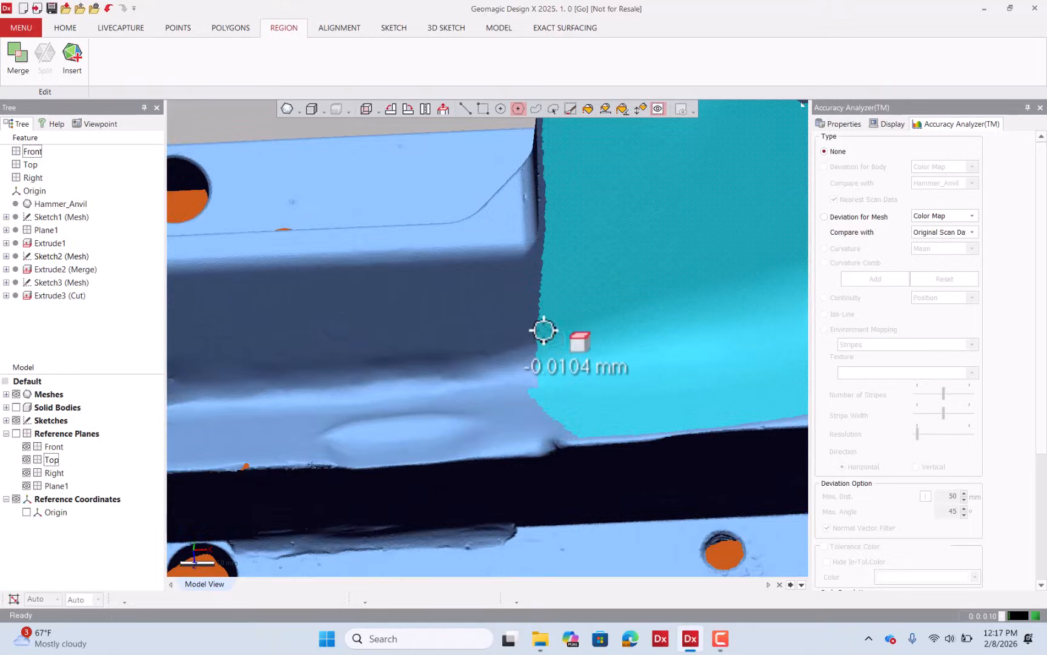
scroll(580, 278, down, 3)
scroll(376, 284, up, 3)
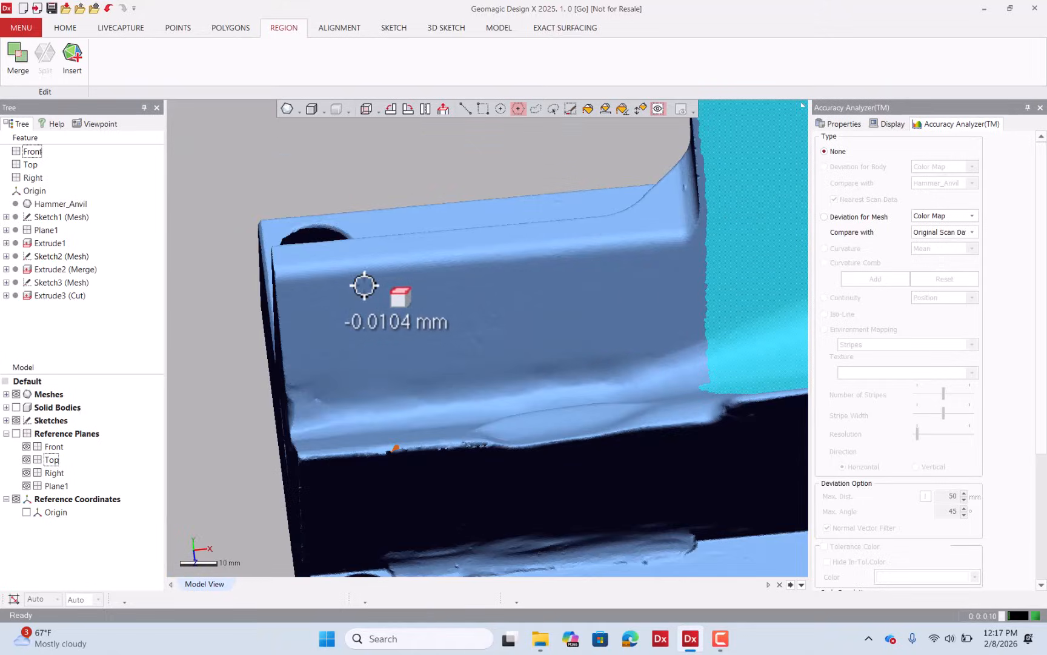
click(283, 285)
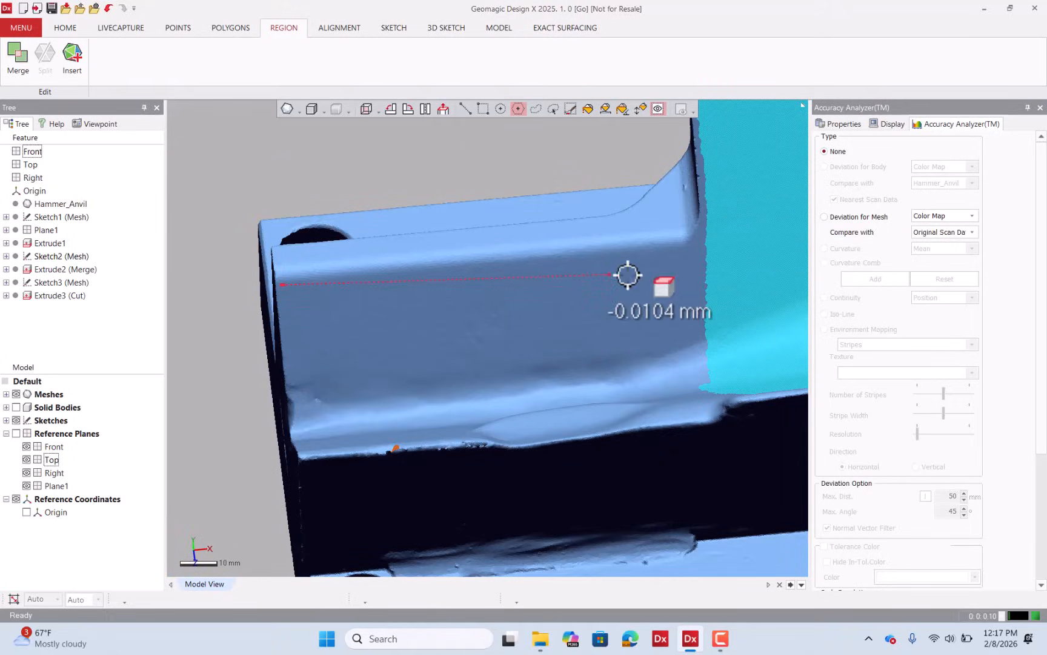
click(755, 243)
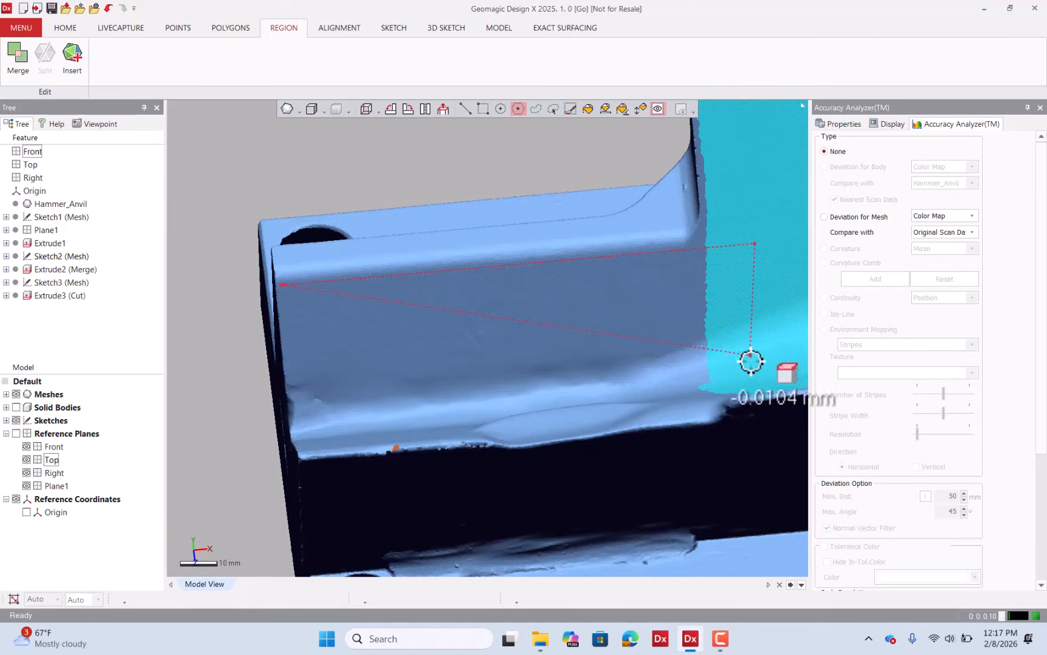
click(750, 363)
click(533, 392)
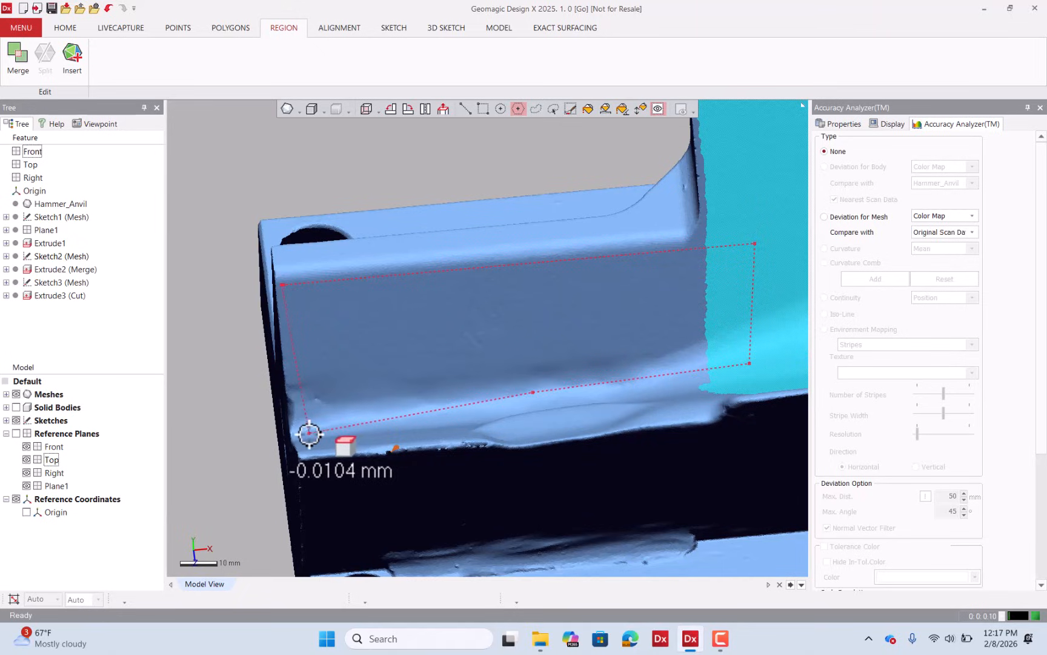
click(301, 434)
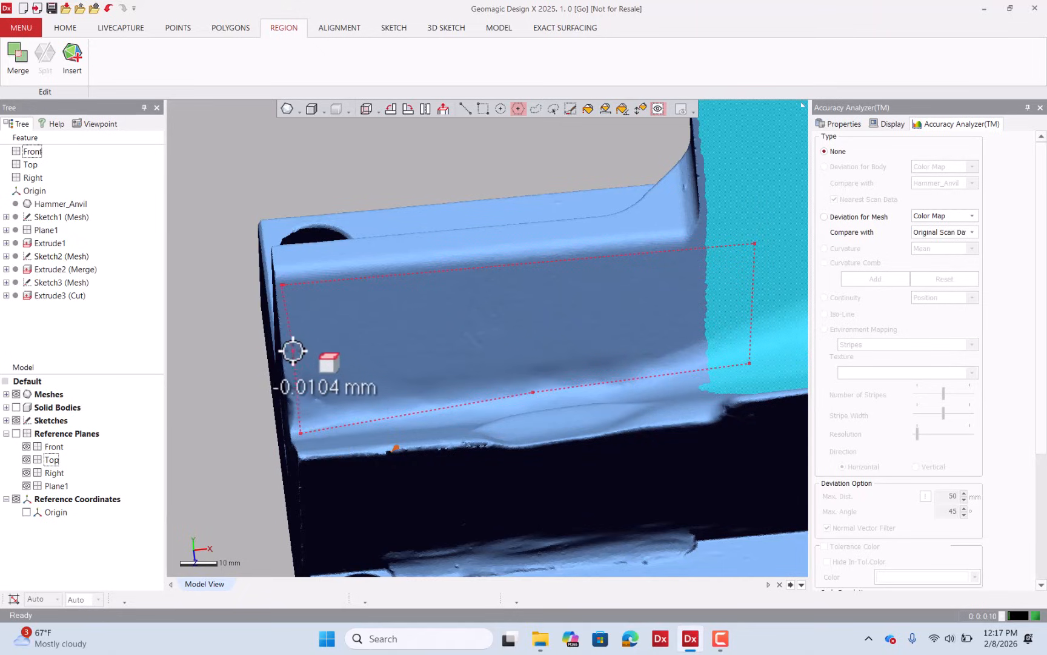
double_click(291, 349)
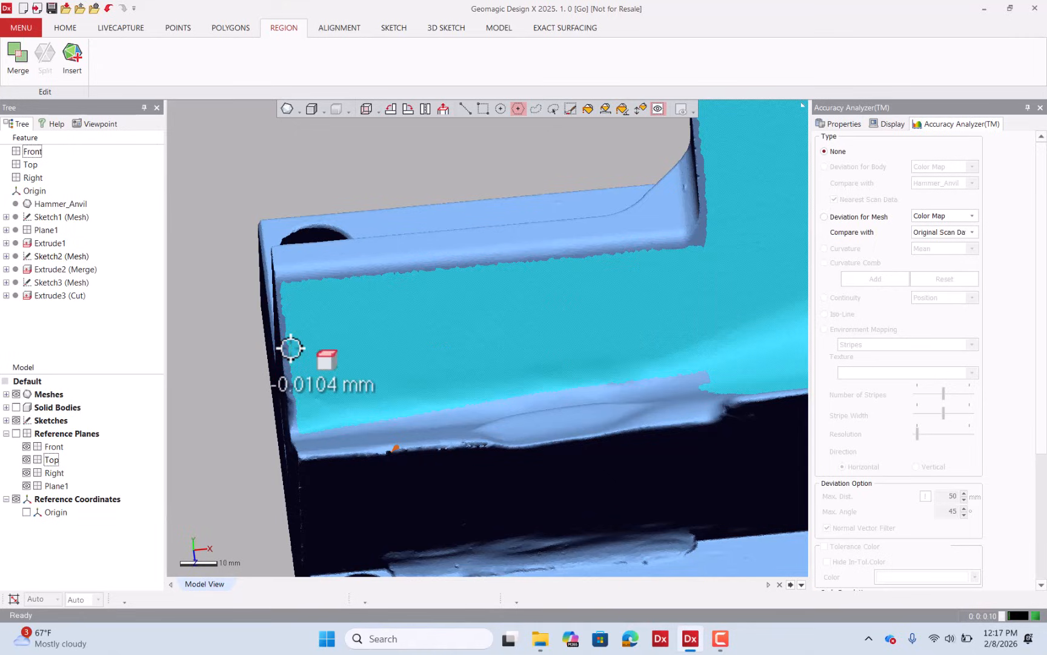
Outline the remaining slope around the bulge on the narrower section, starting inside the already selected area
right_drag(337, 342, 302, 274)
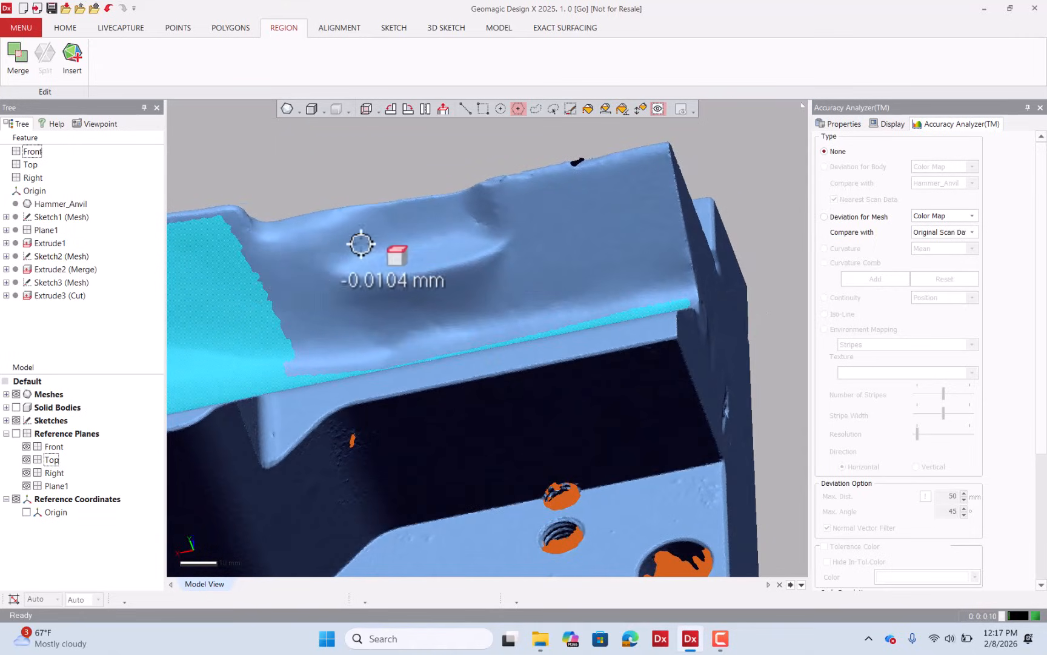
right_drag(432, 257, 290, 239)
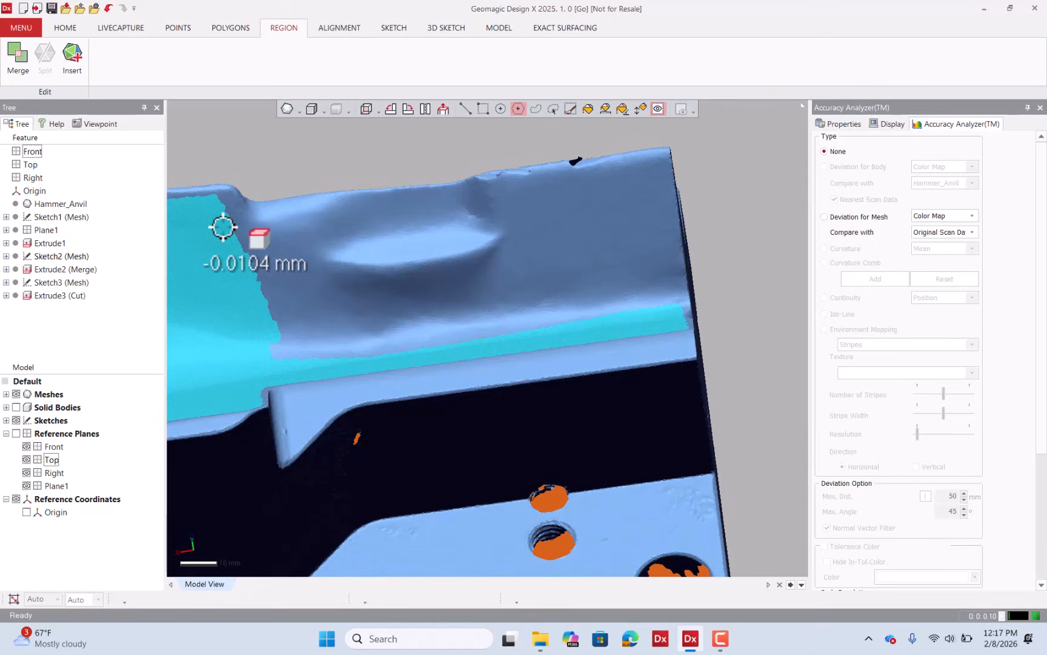
click(297, 222)
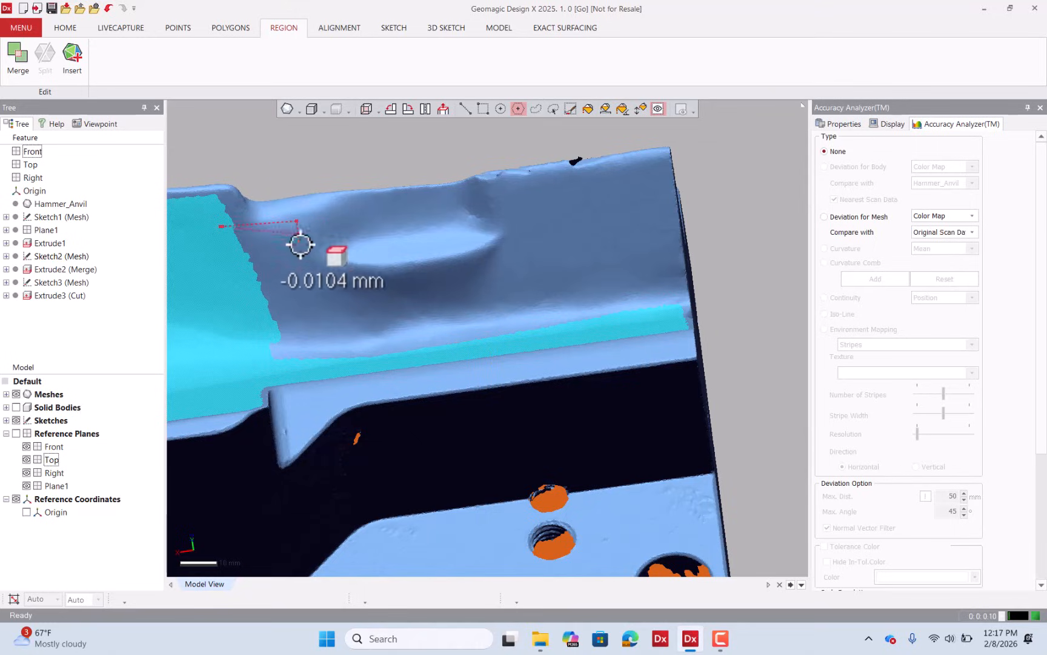
Add the remaining channel faces up to the end of the anvil mesh to the selection with a polyline outline that skirts the scooped pocket
click(305, 269)
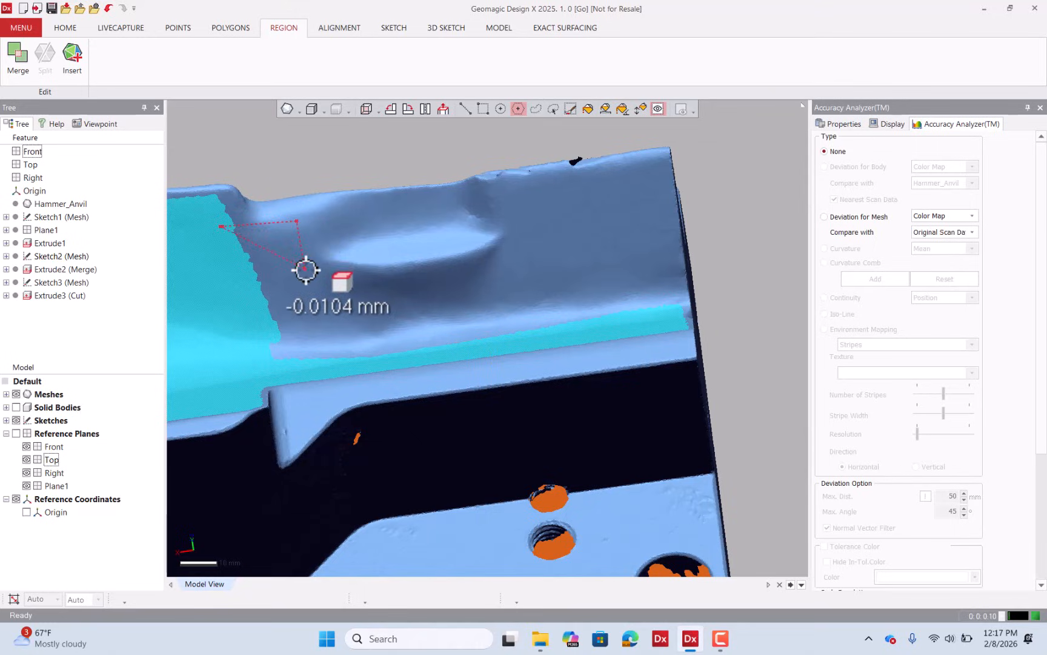
click(378, 277)
click(468, 268)
click(502, 249)
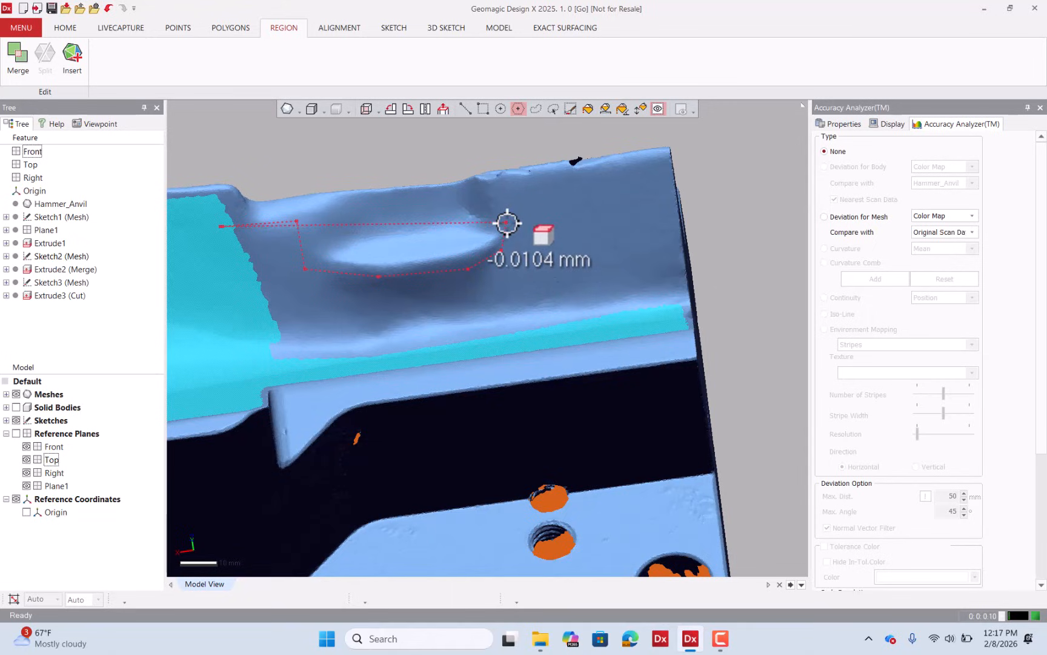
click(506, 217)
click(499, 186)
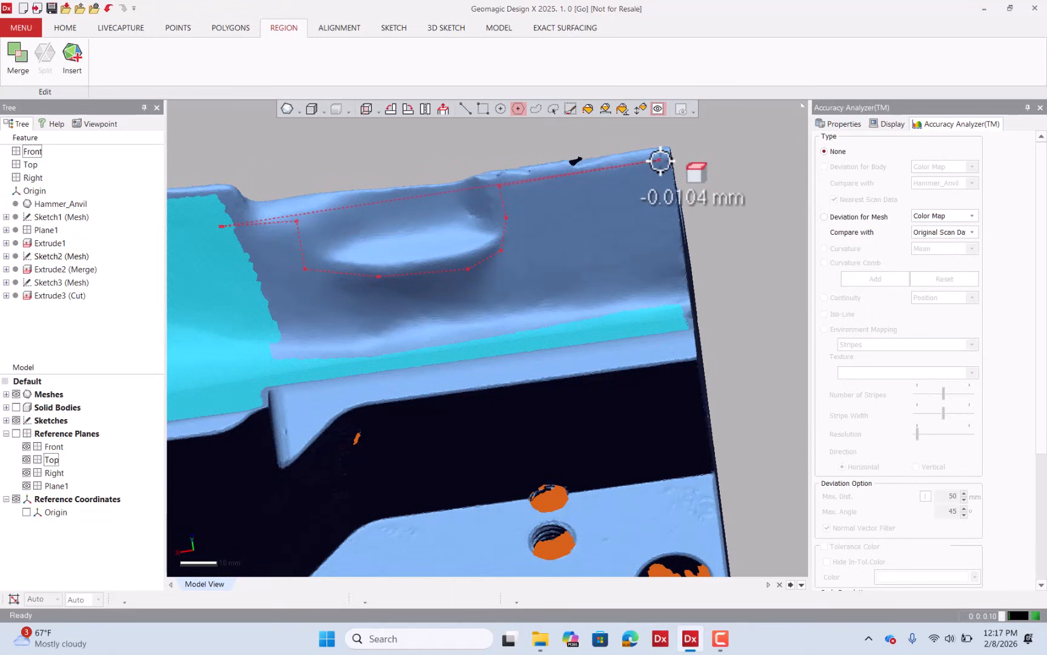
click(661, 162)
click(680, 307)
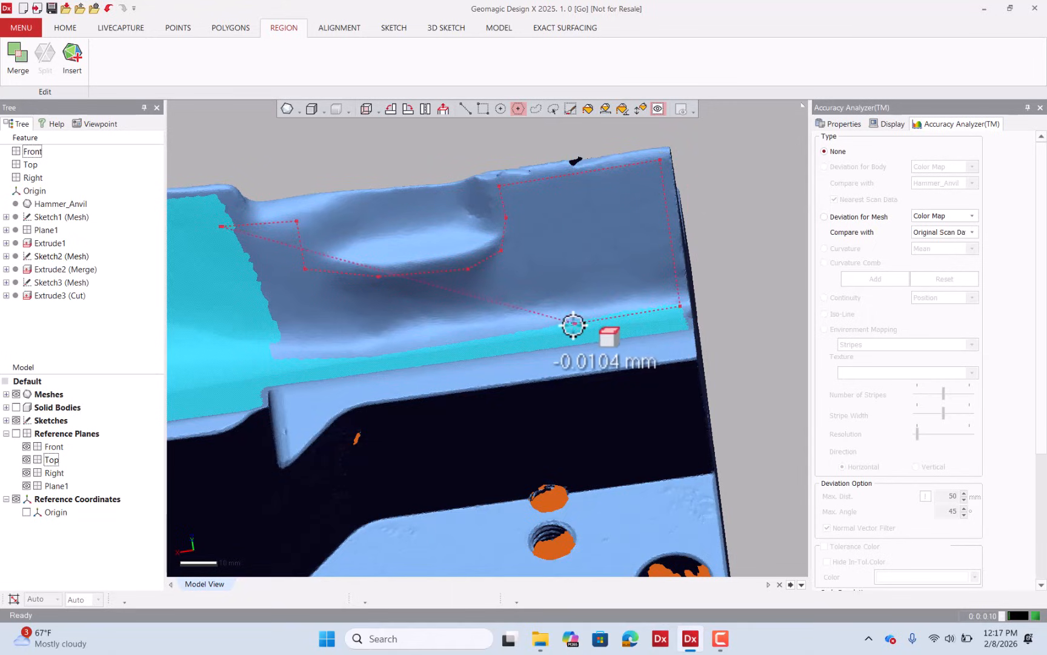
click(572, 323)
click(457, 347)
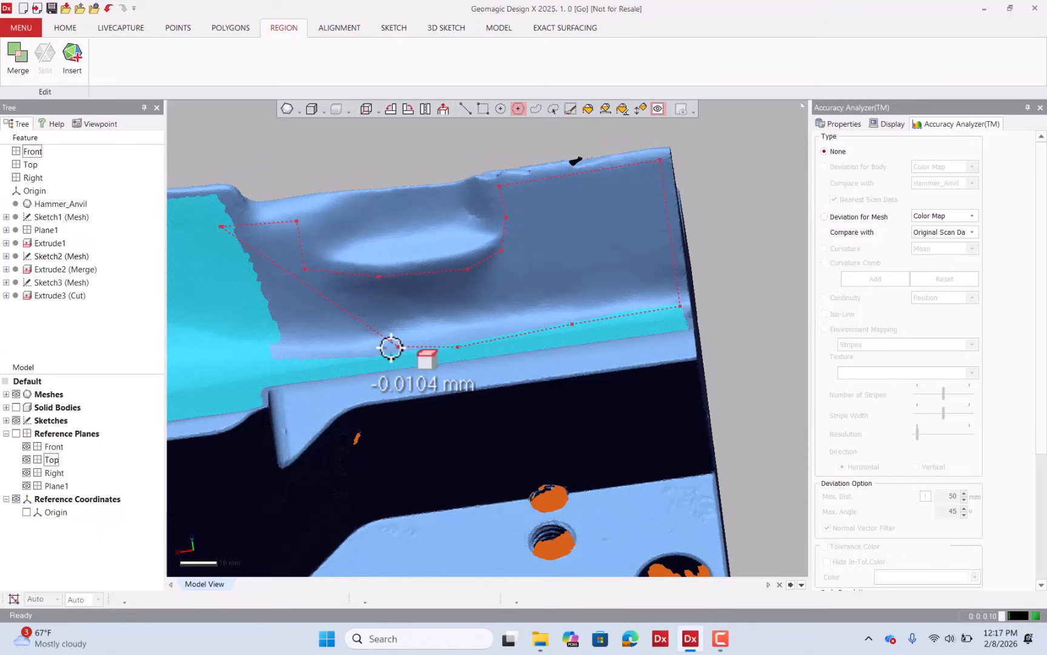
click(327, 360)
click(259, 364)
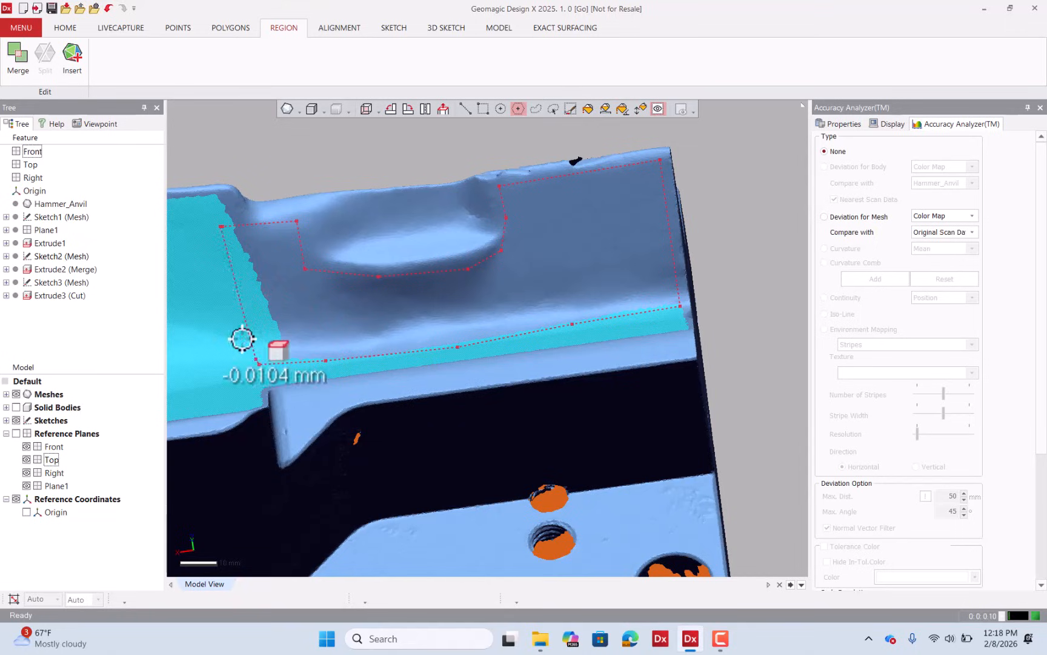
double_click(219, 265)
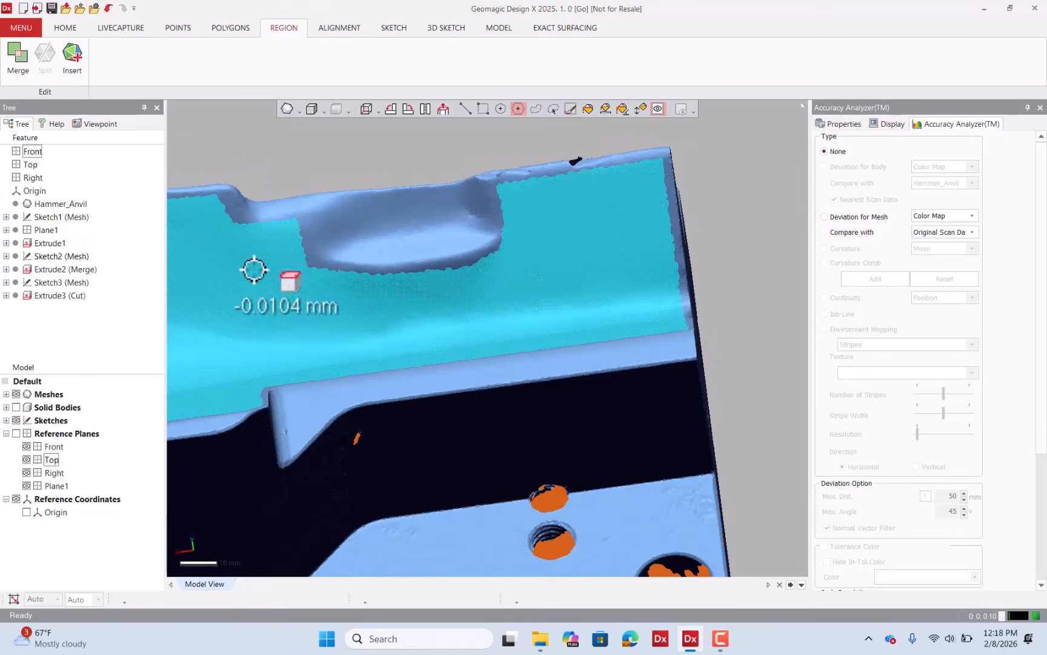
Insert a new region from the selected channel faces on the anvil mesh
scroll(503, 273, down, 3)
right_drag(503, 273, 540, 279)
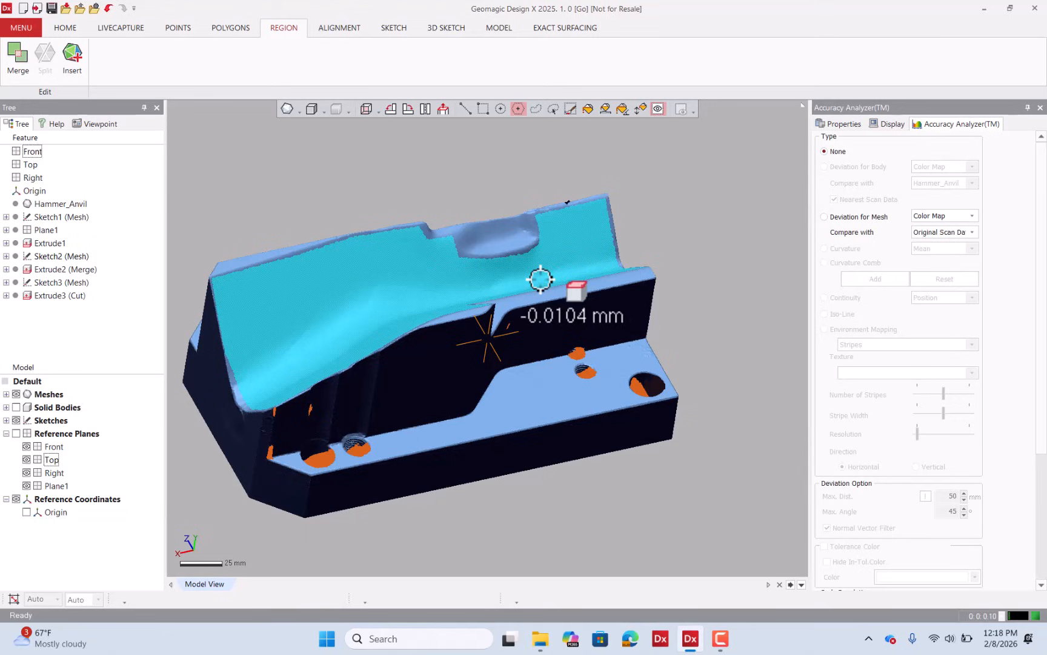
right_drag(540, 281, 554, 335)
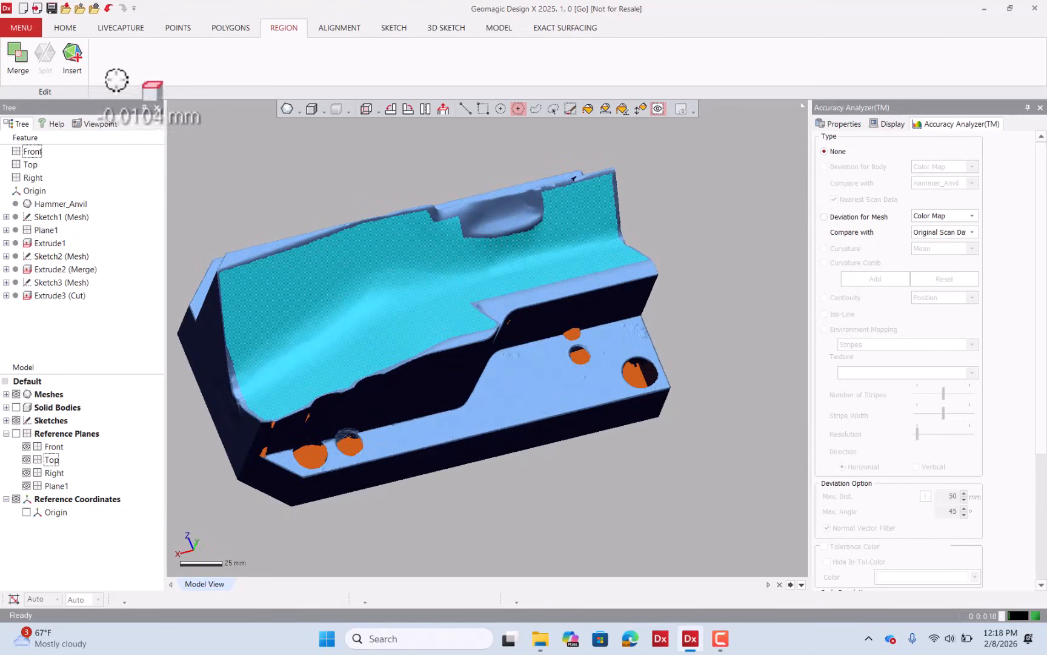
right_drag(89, 65, 229, 269)
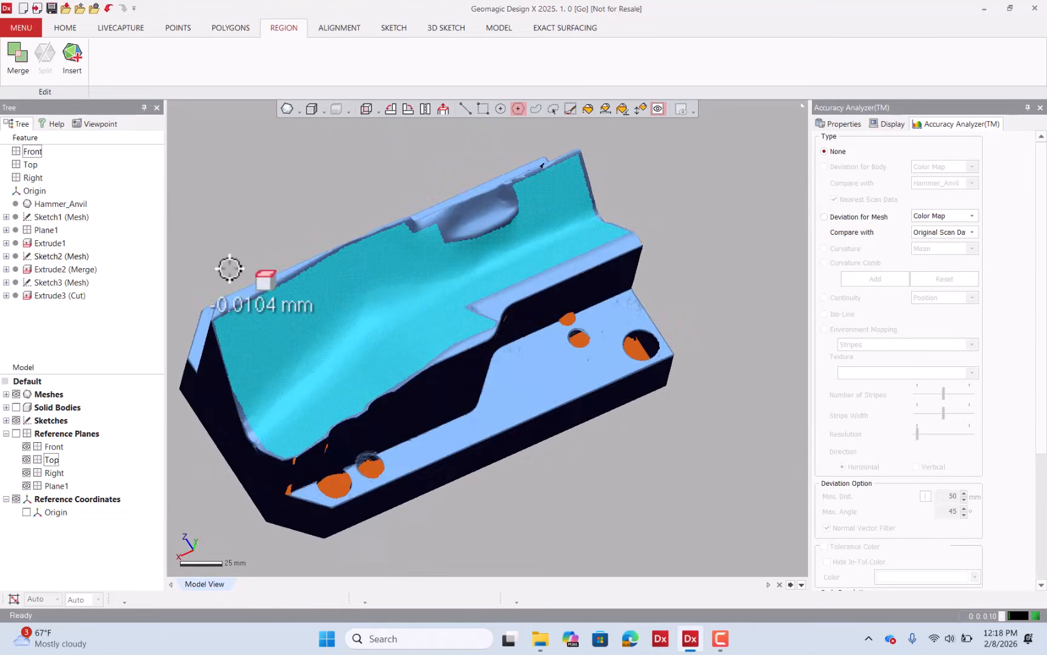
click(73, 54)
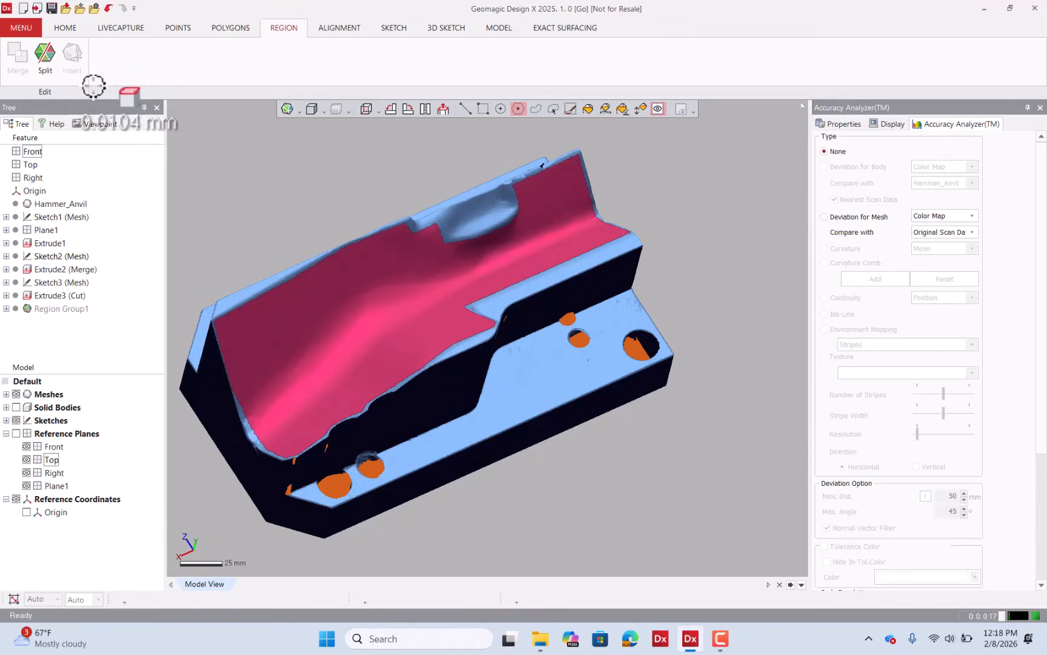
Switch to line selection, highlight the channel region to examine its coverage from several angles, and clear the selection
right_drag(450, 179, 587, 302)
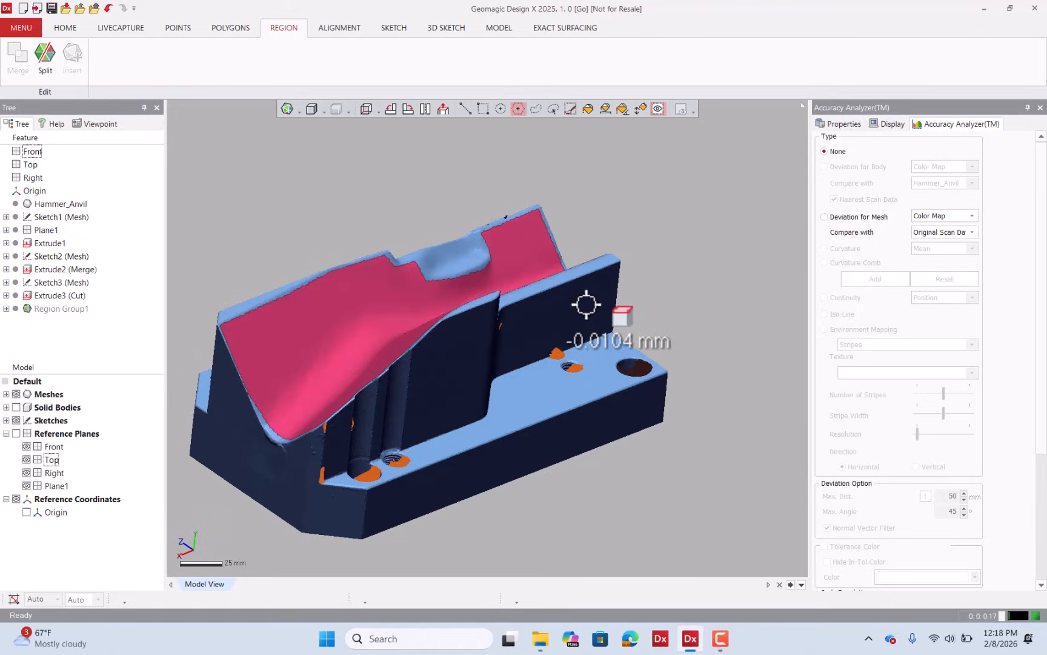
click(466, 109)
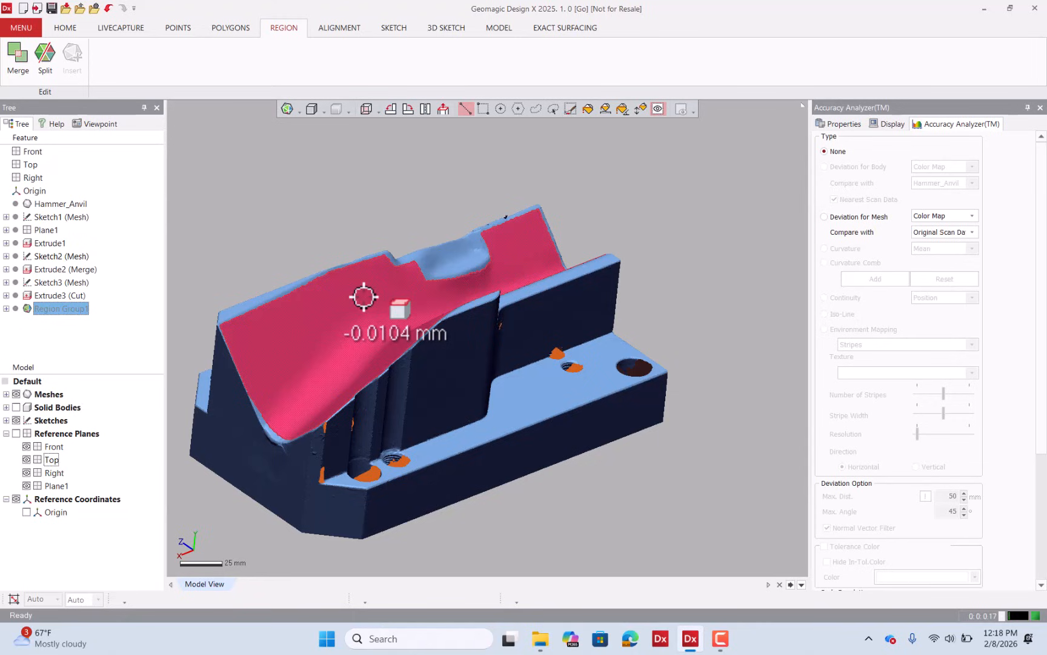
click(369, 304)
right_drag(431, 386, 539, 341)
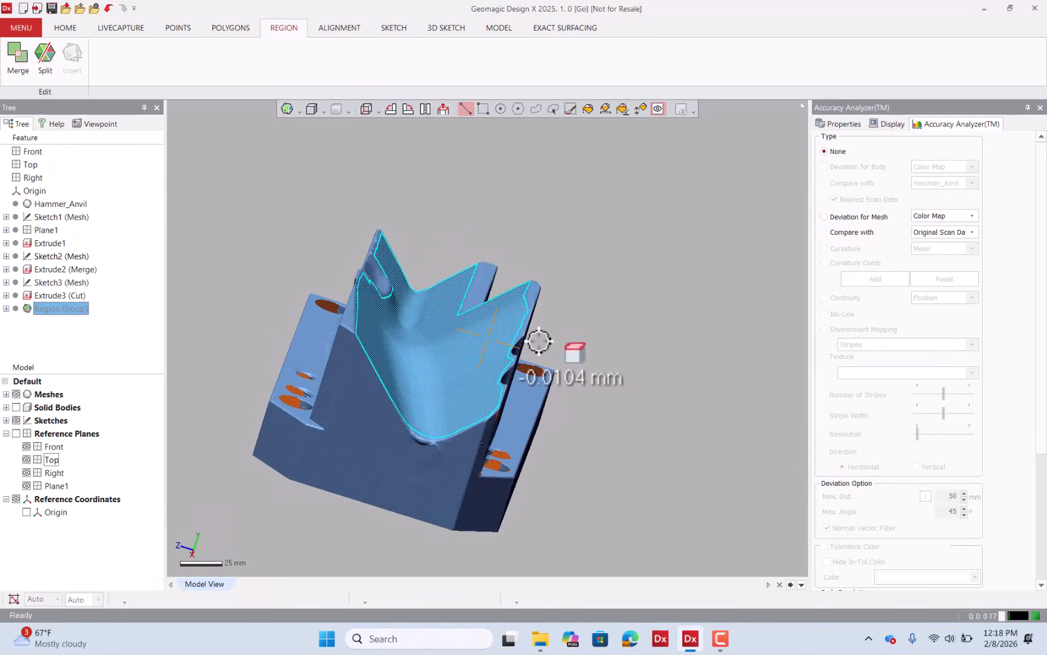
right_drag(539, 341, 509, 375)
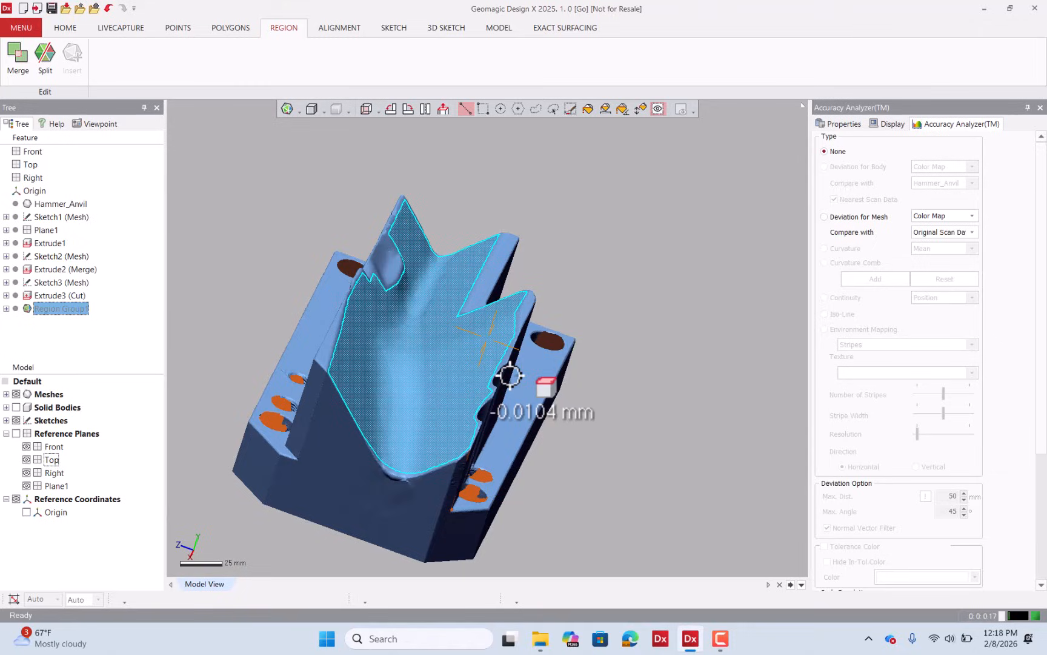
click(510, 375)
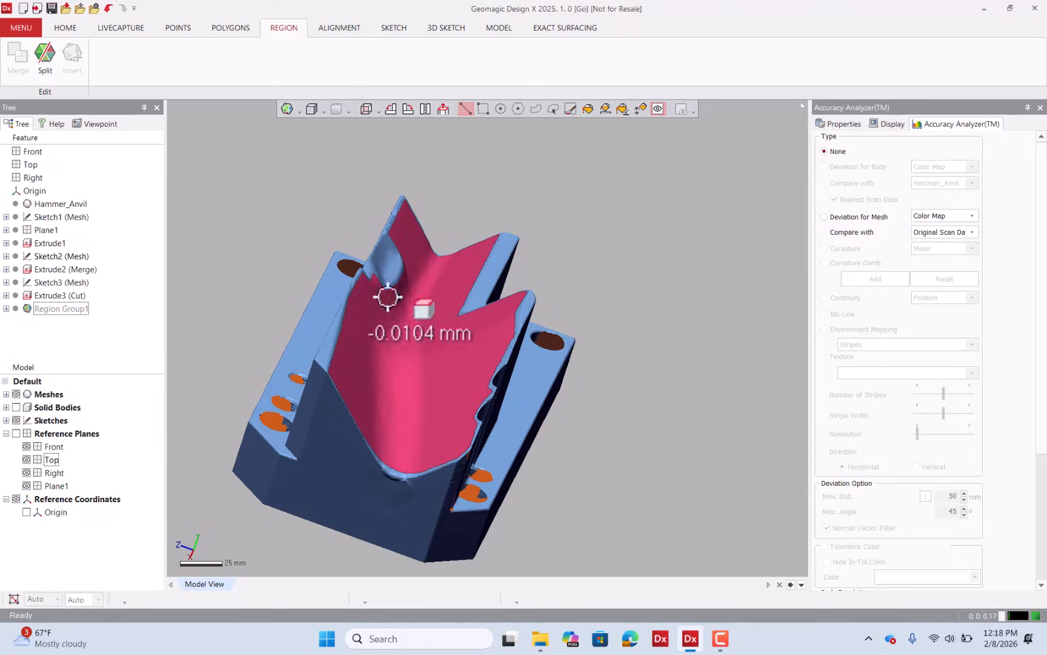
Start a Mesh Fit surface using the freeform channel region as the input
click(501, 28)
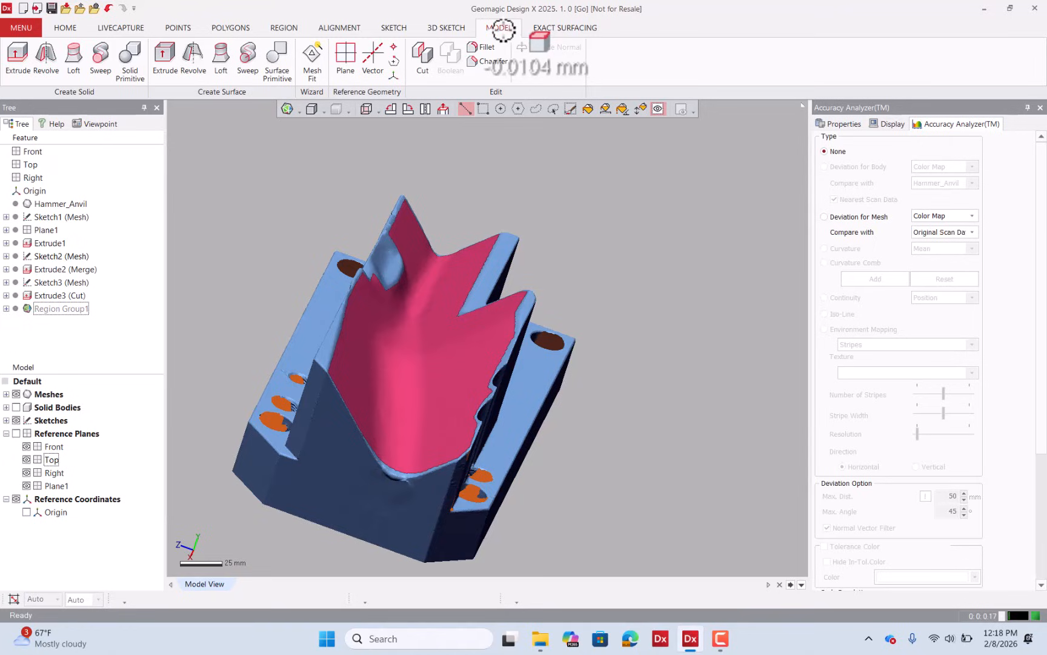
key(ctrl)
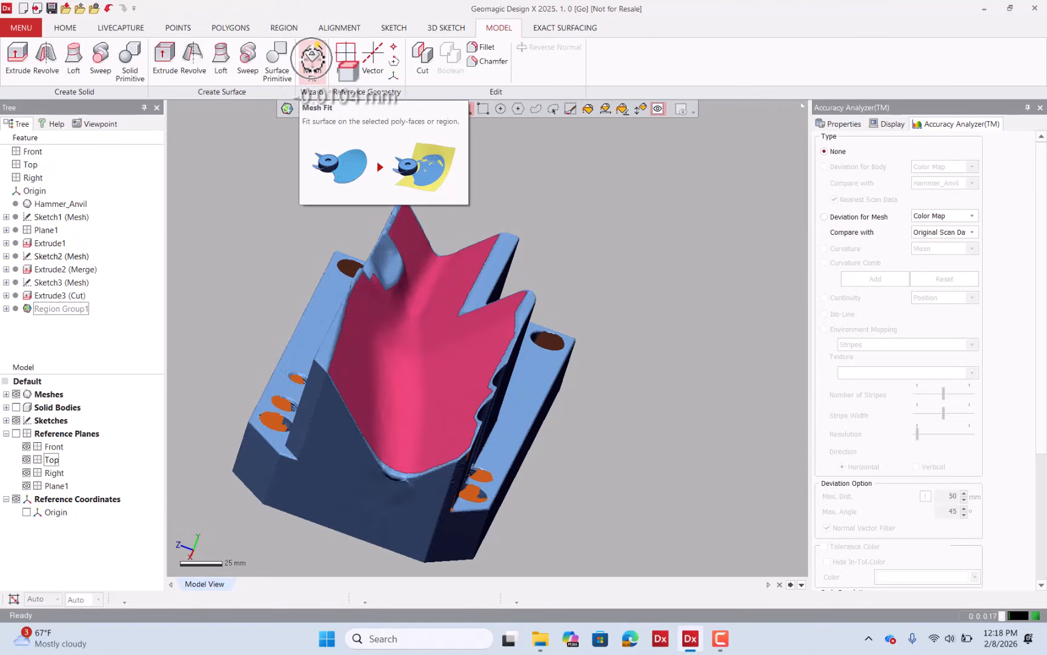
click(312, 57)
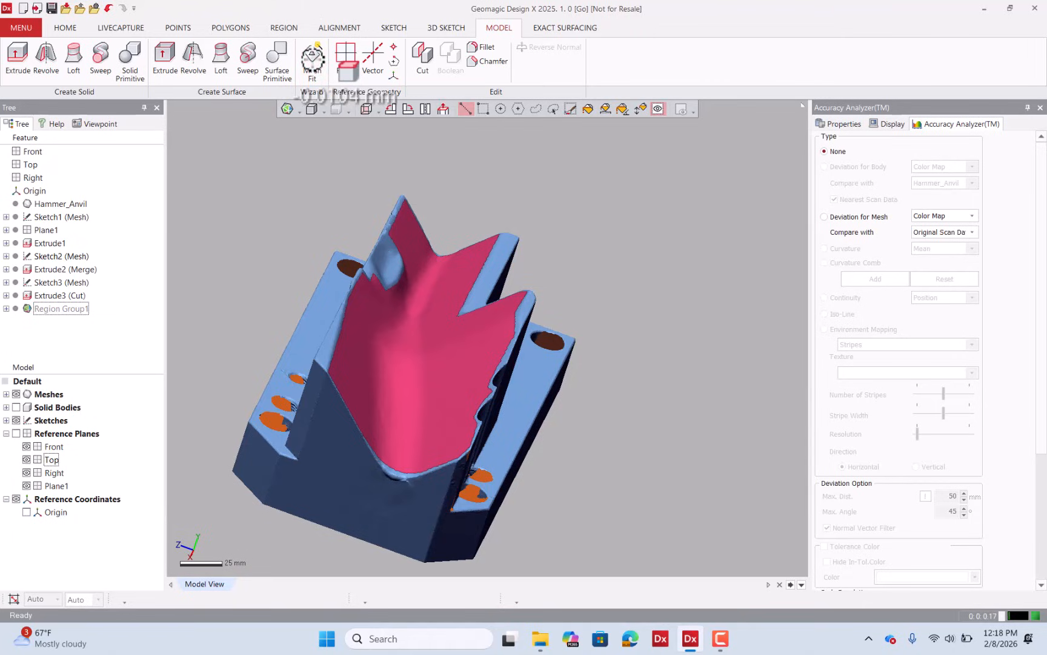
right_drag(676, 269, 586, 218)
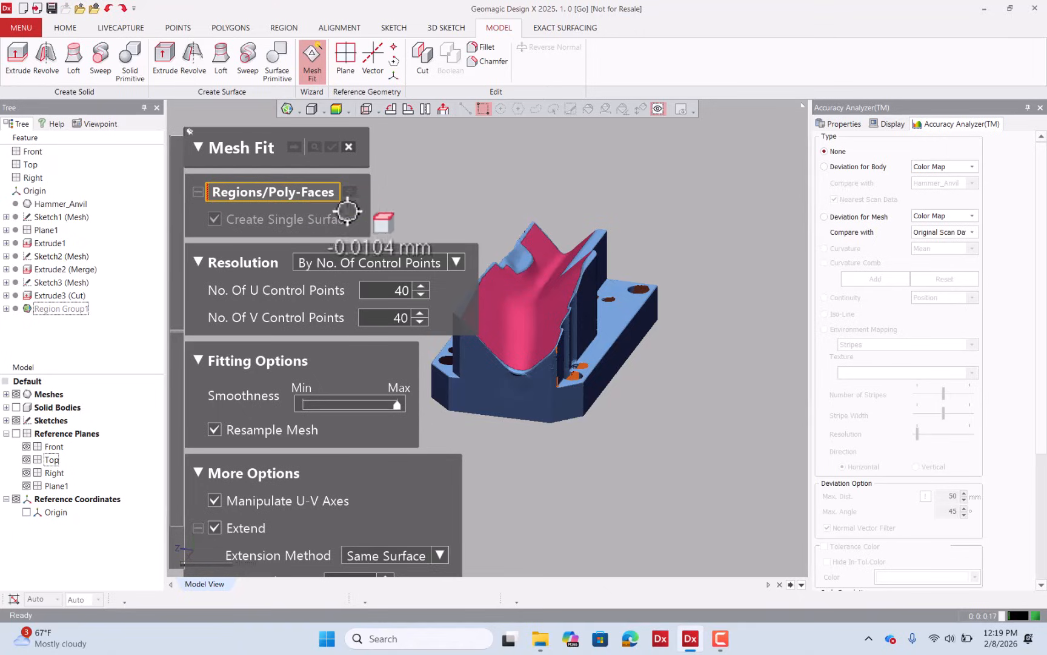
click(509, 293)
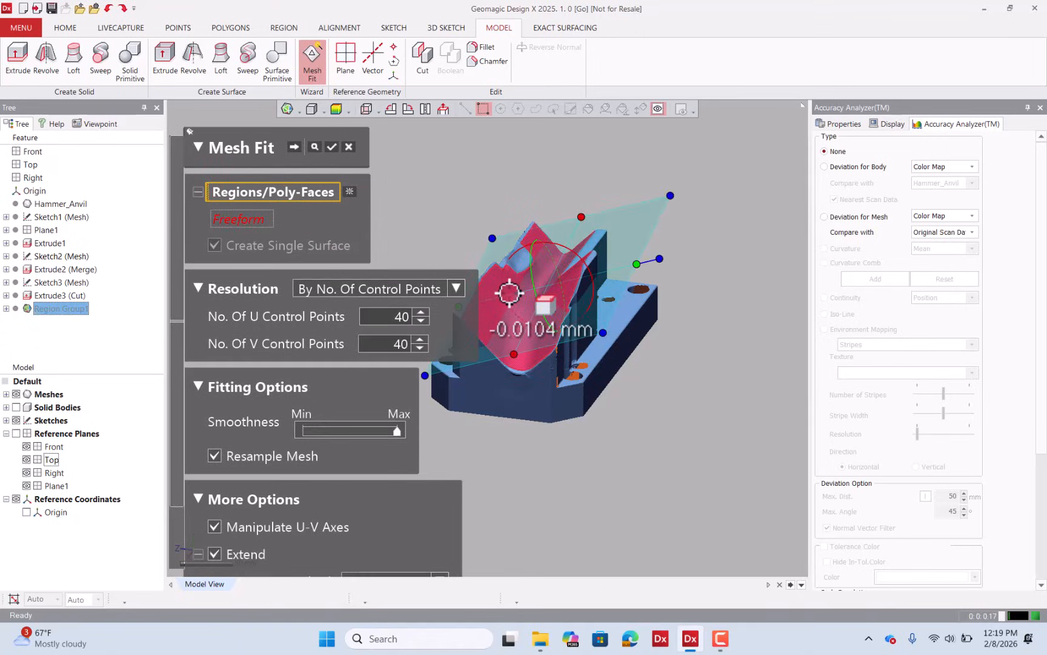
Rotate the Mesh Fit's U-V plane so that it sits level across the channel
right_drag(509, 292, 642, 274)
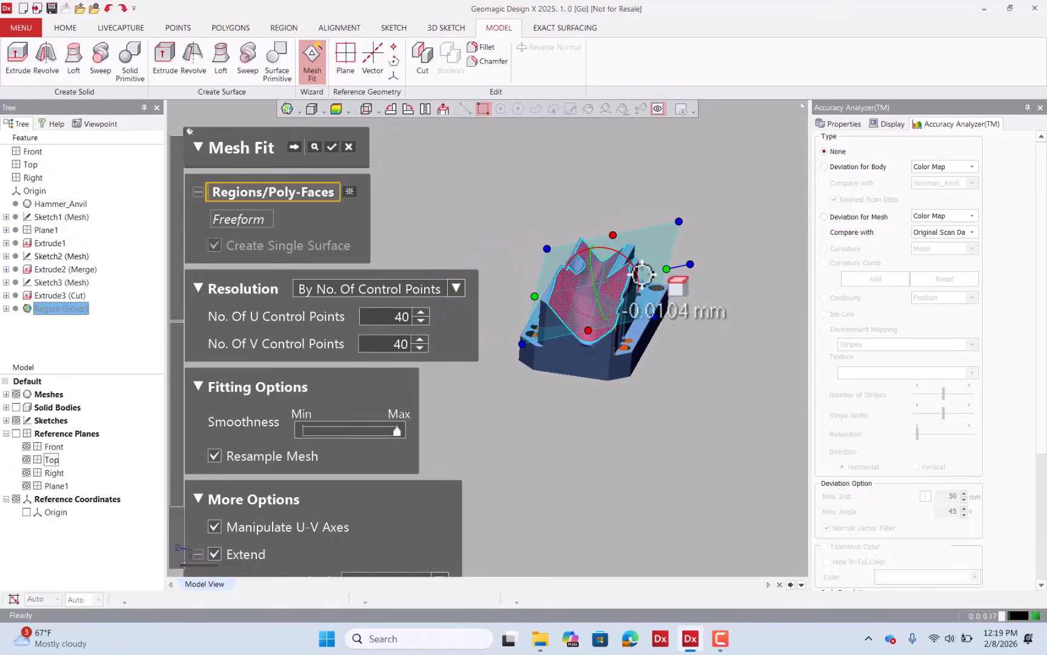
right_drag(547, 255, 562, 294)
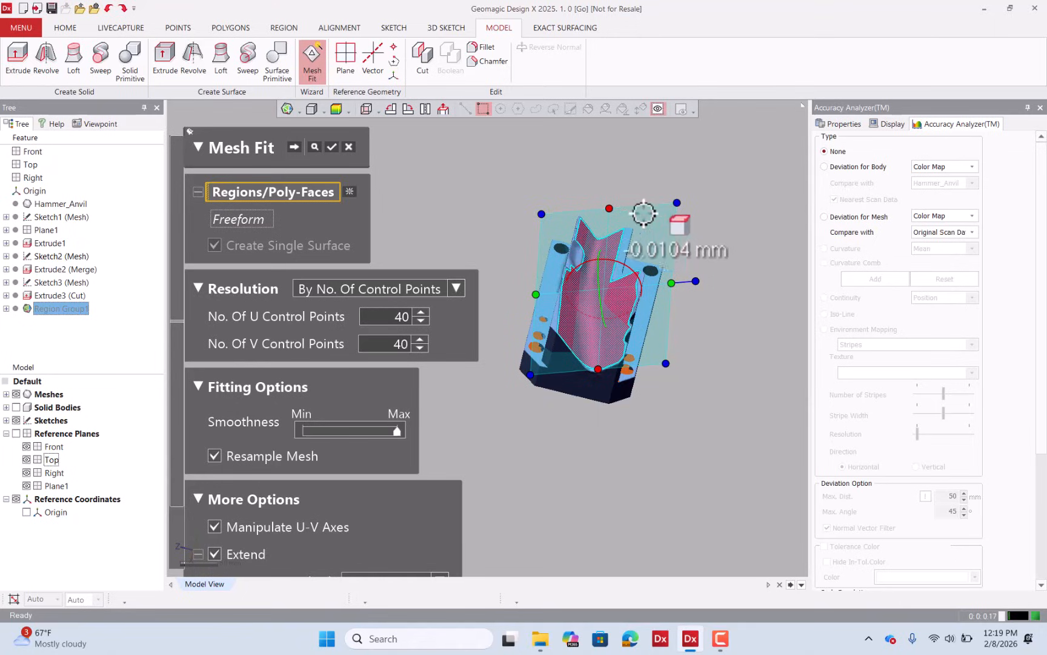
right_drag(644, 213, 553, 229)
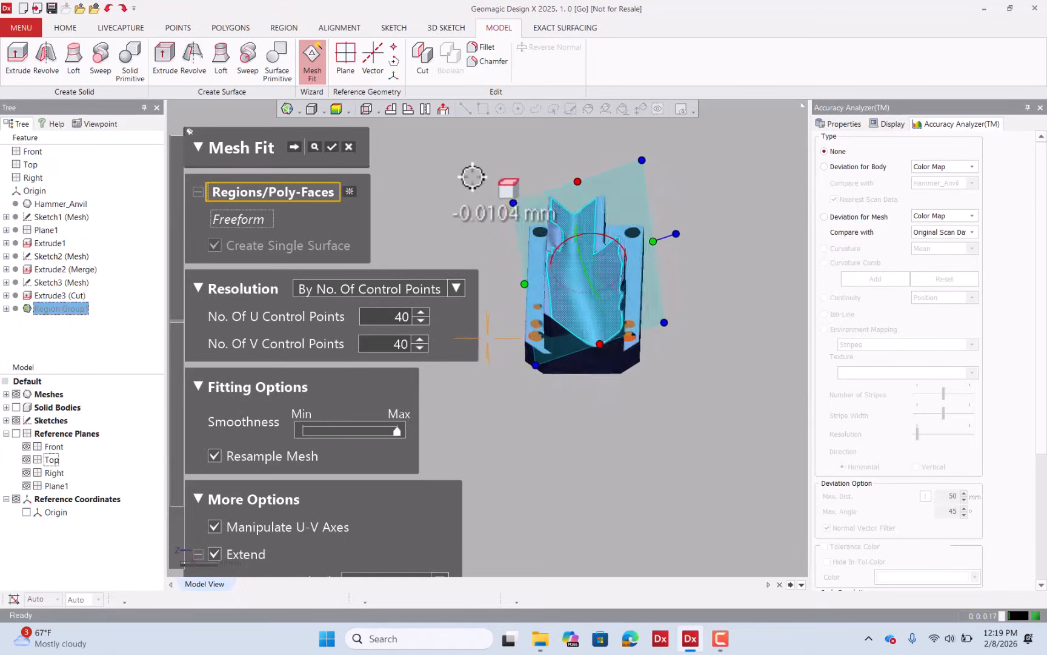
right_drag(472, 177, 452, 193)
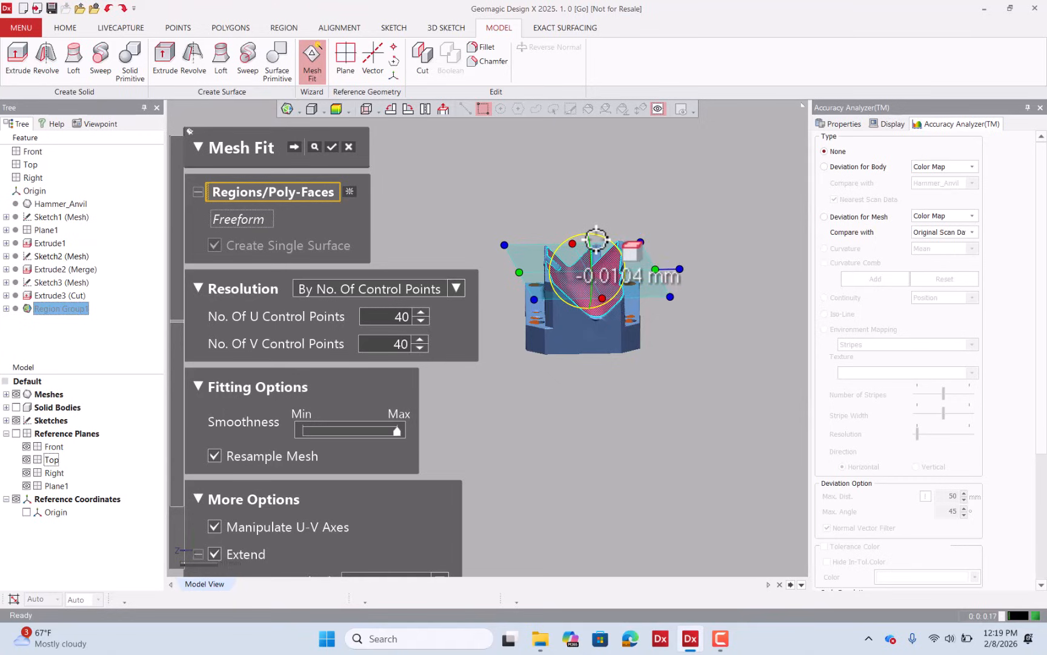
right_drag(579, 321, 553, 315)
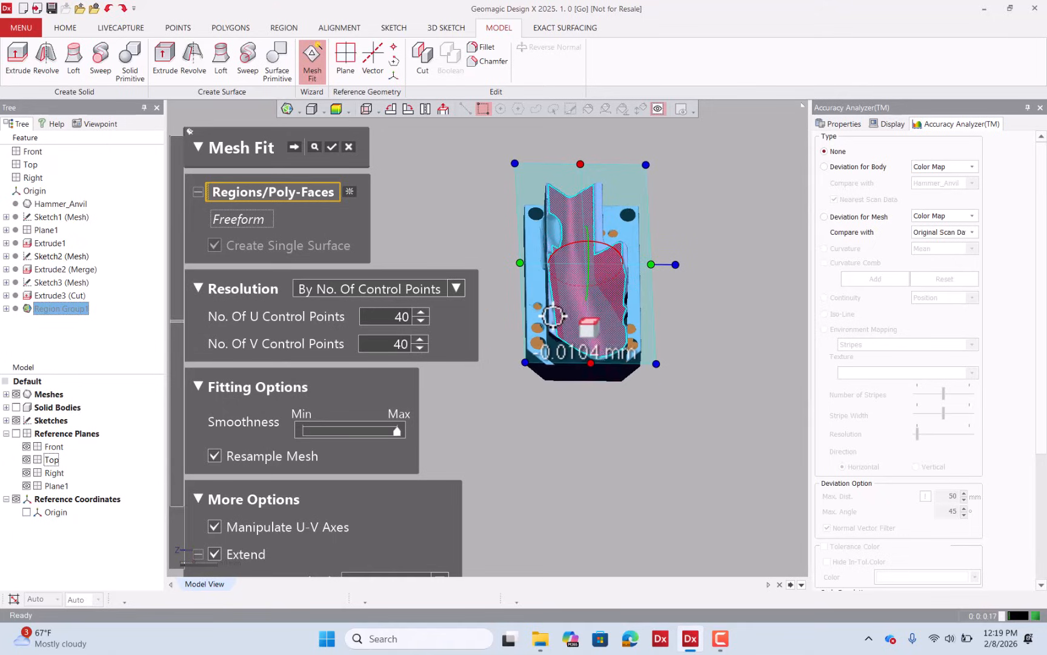
click(442, 290)
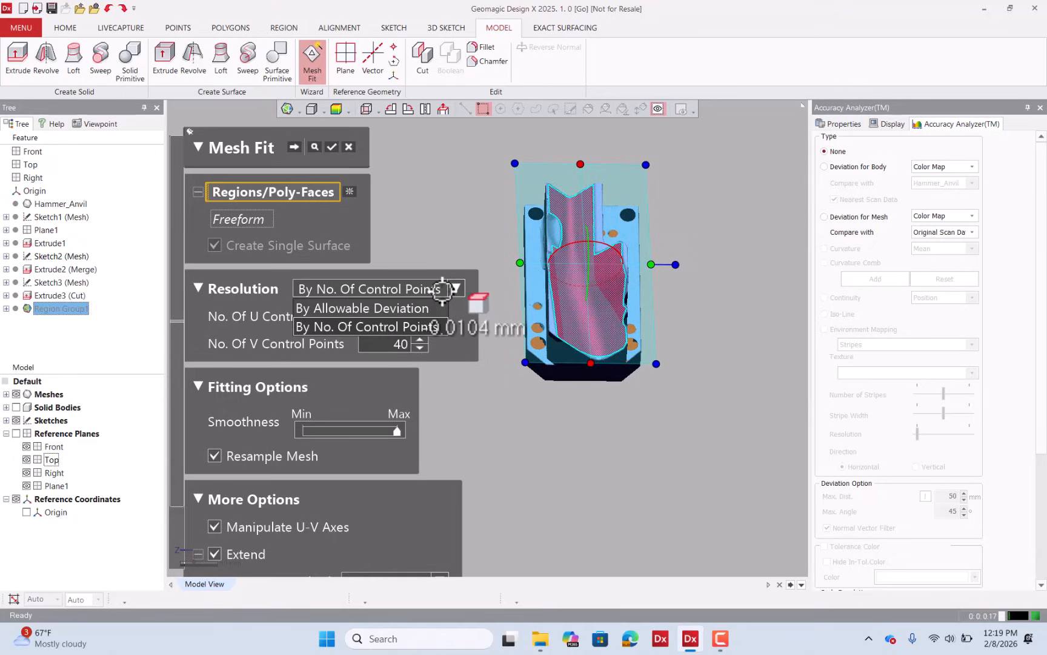
click(439, 308)
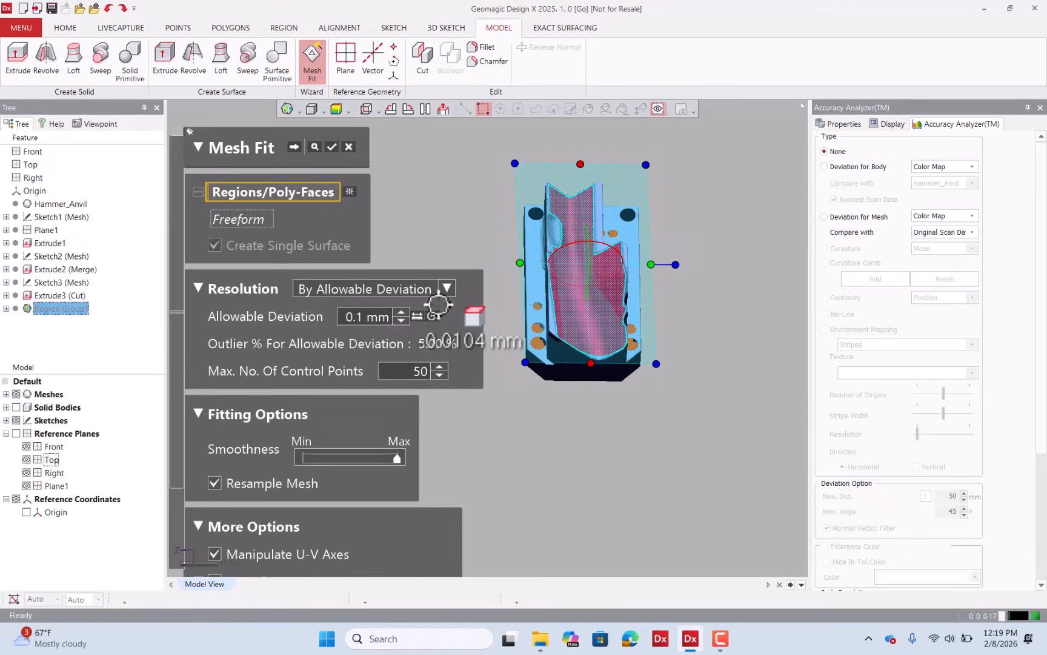
click(446, 288)
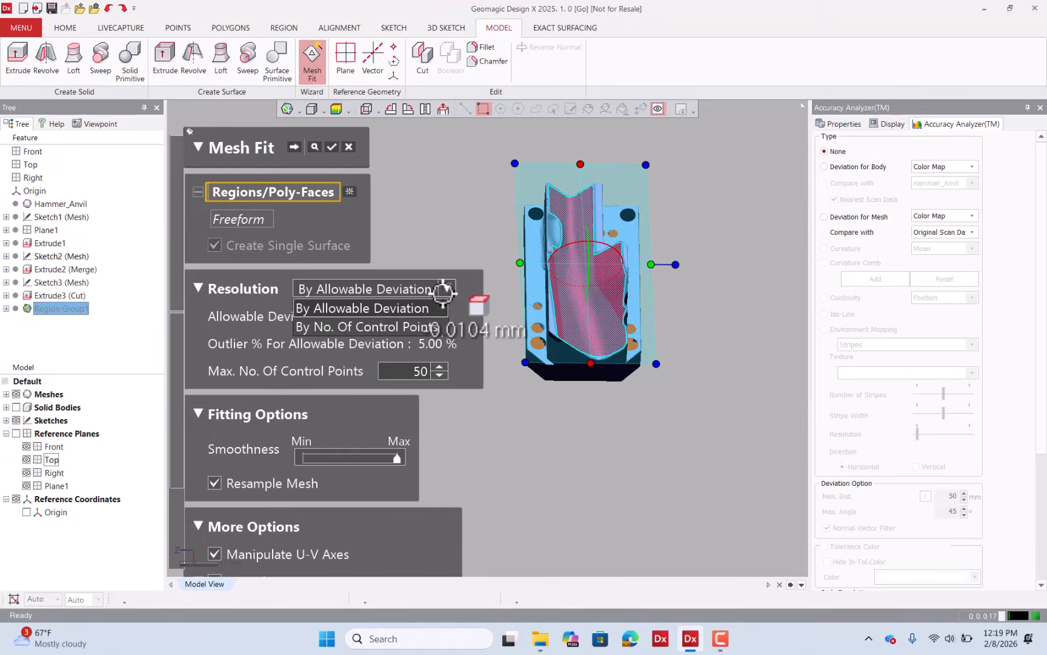
click(436, 325)
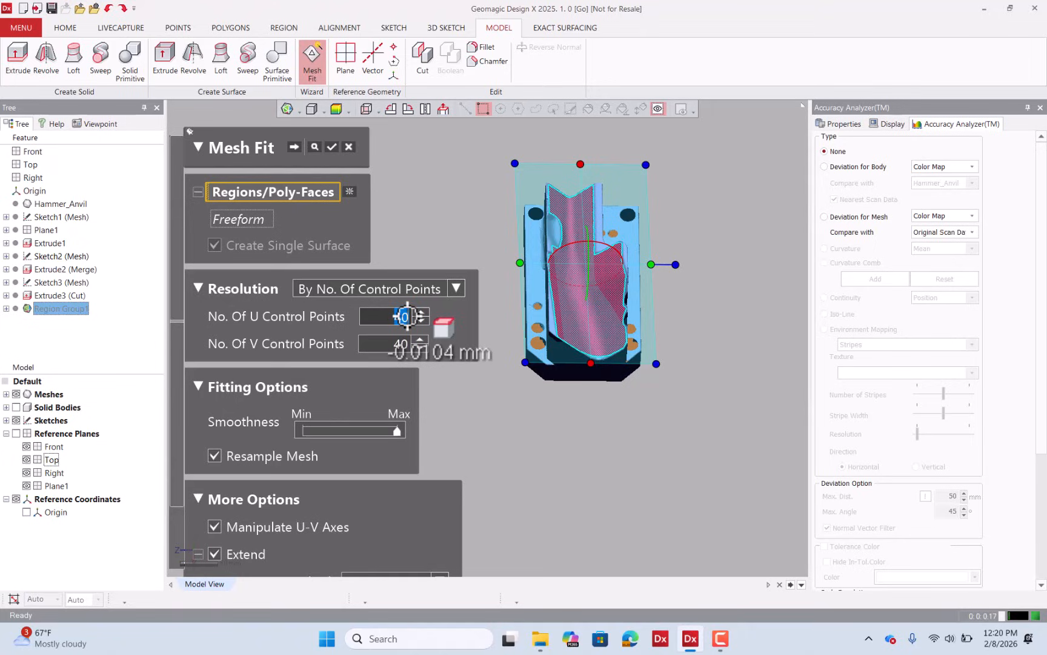
Set the Mesh Fit resolution to 20 U control points and 20 V control points
text(20)
double_click(401, 343)
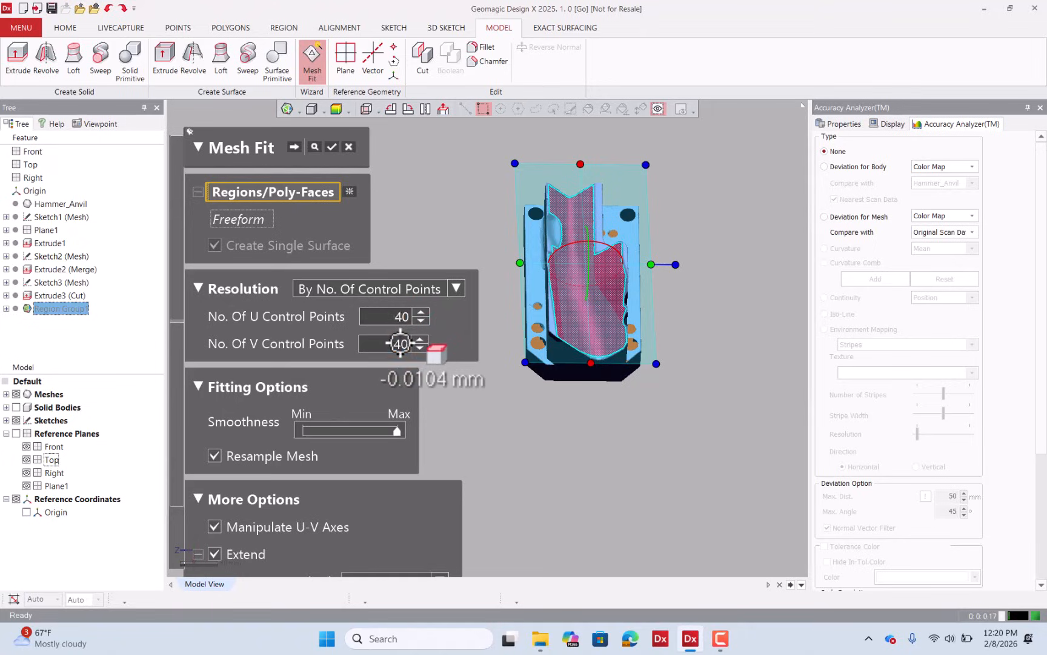
text(20)
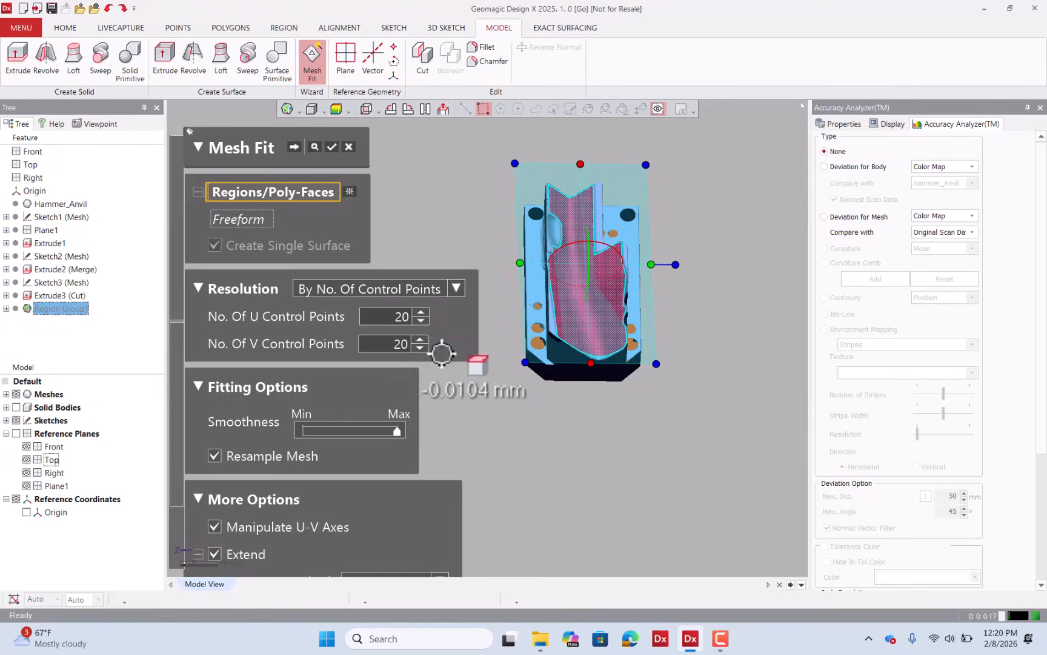
Set the Mesh Fit smoothness to the minimum and collapse the fitting options
right_drag(581, 386, 631, 331)
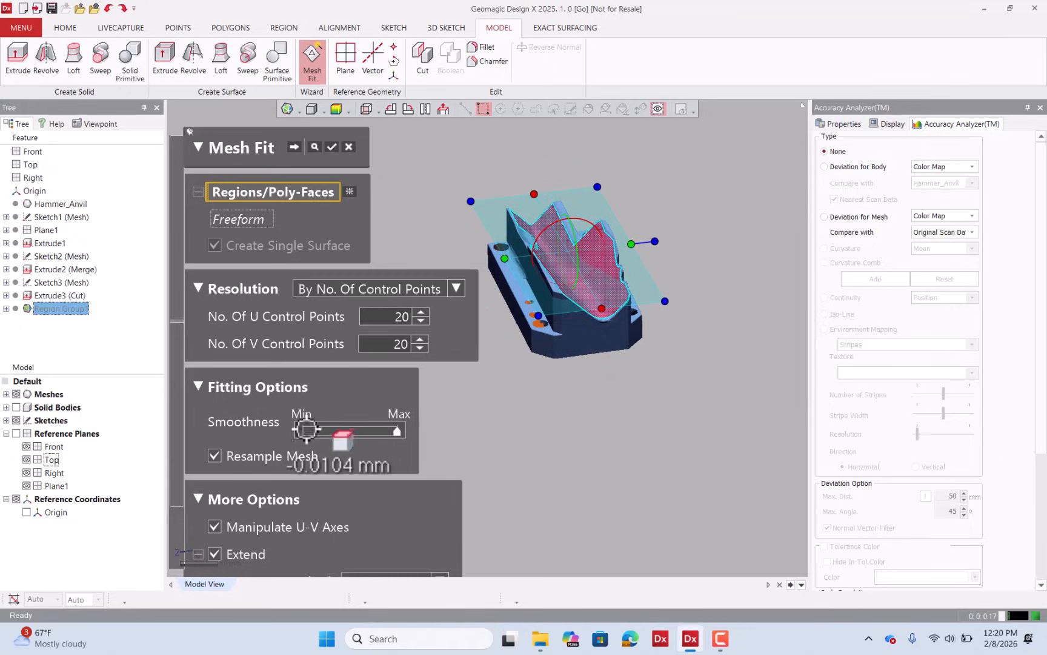
drag(396, 432, 304, 415)
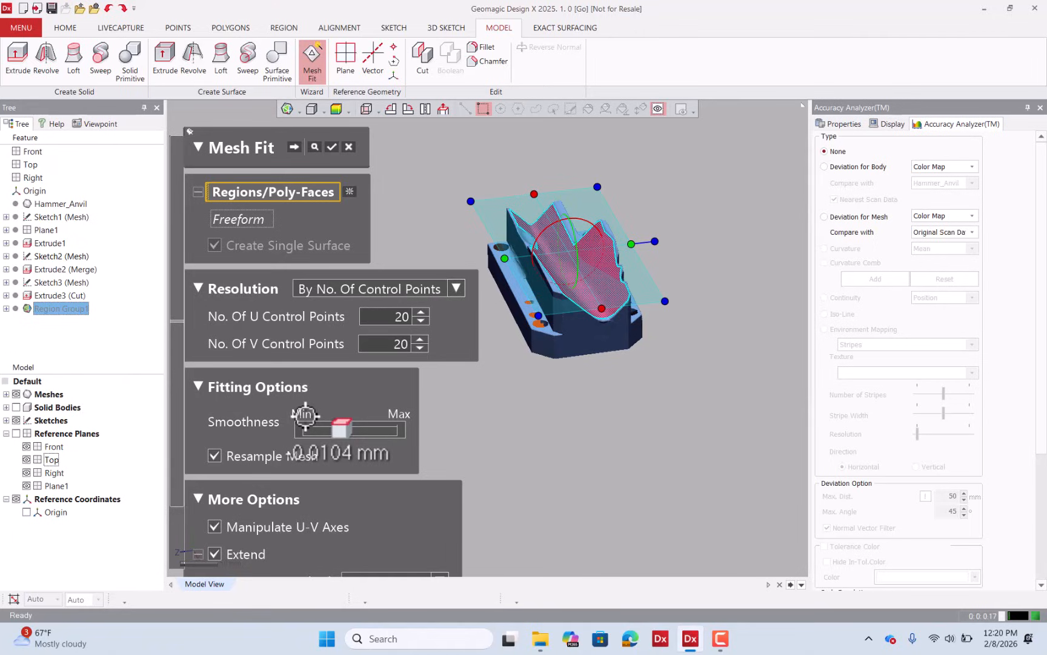
click(281, 388)
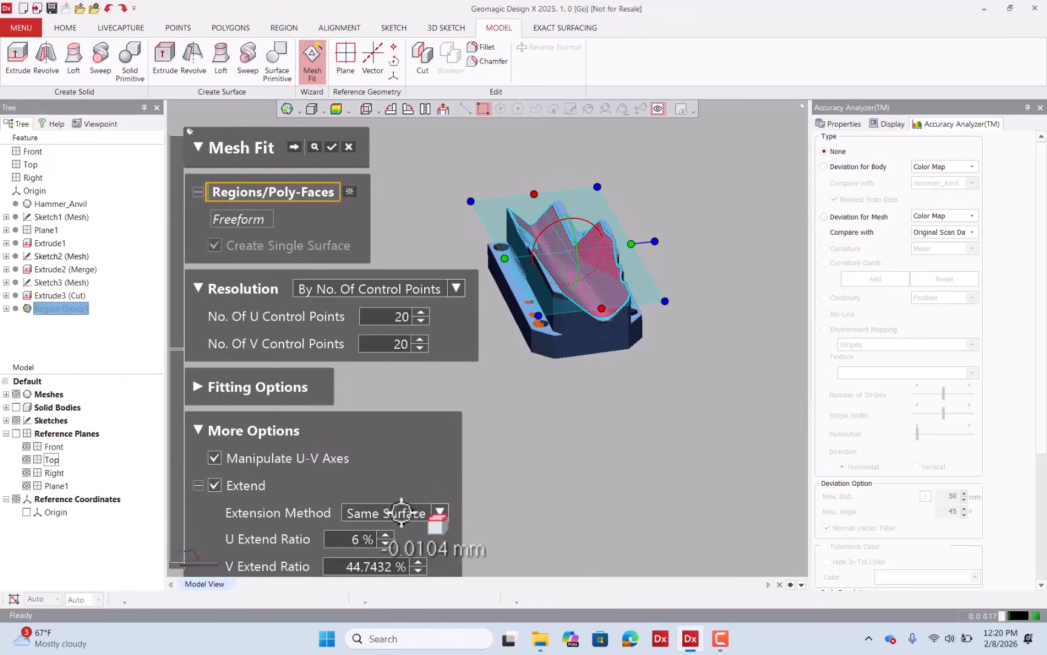
Extend the Mesh Fit surface beyond the region with extend ratios of 25% in U and 50% in V
mouse_move(505, 260)
mouse_down()
mouse_move(504, 206)
mouse_move(521, 249)
mouse_up()
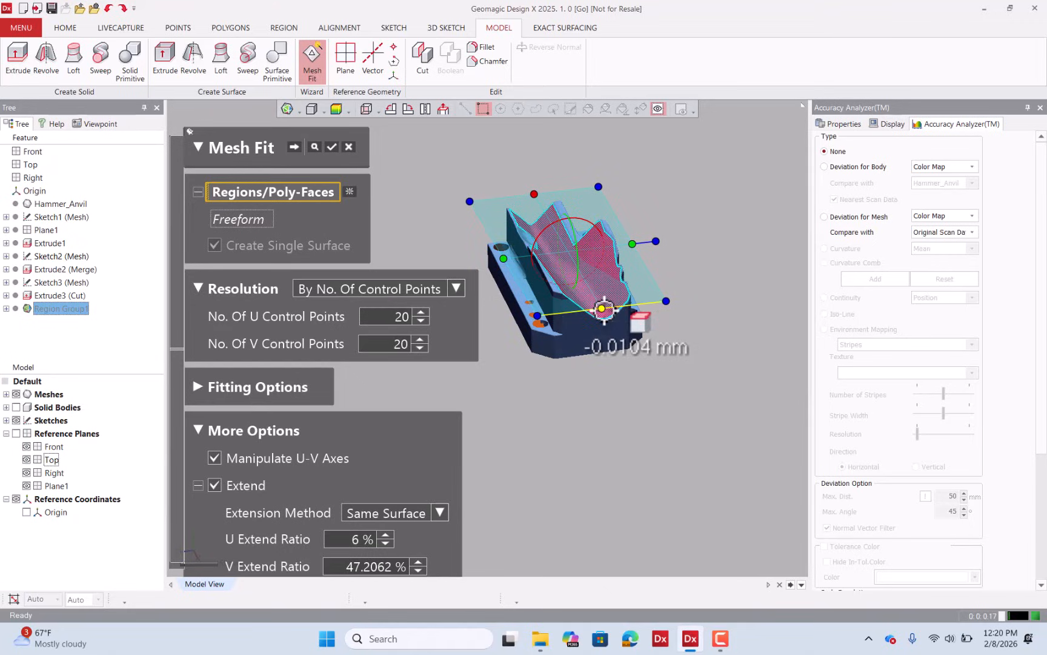
drag(601, 308, 612, 311)
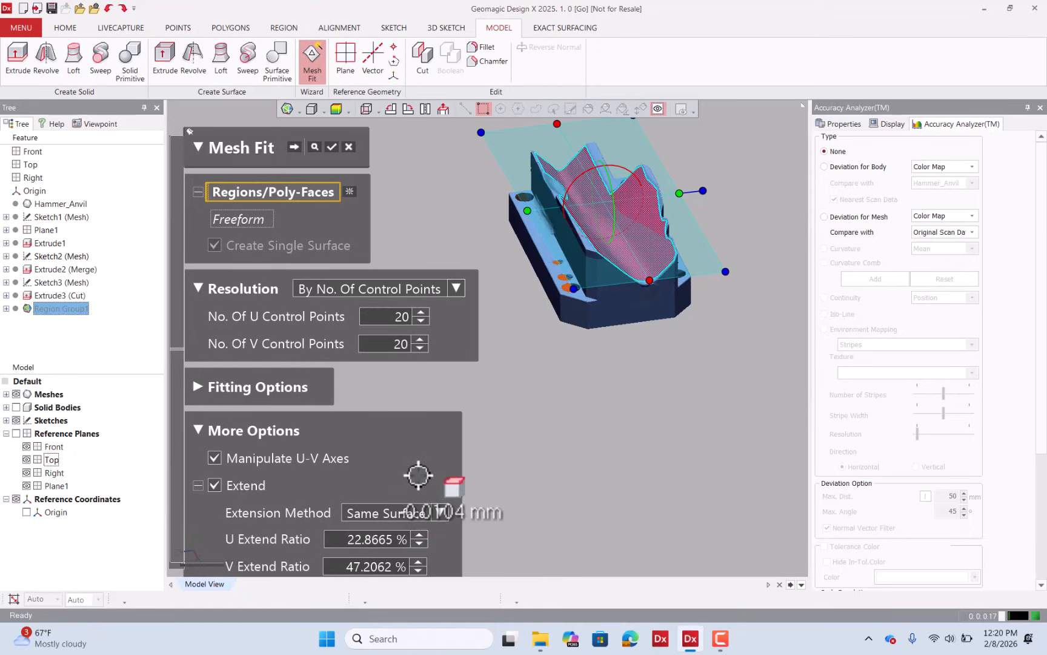
text(25)
key(Return)
double_click(378, 567)
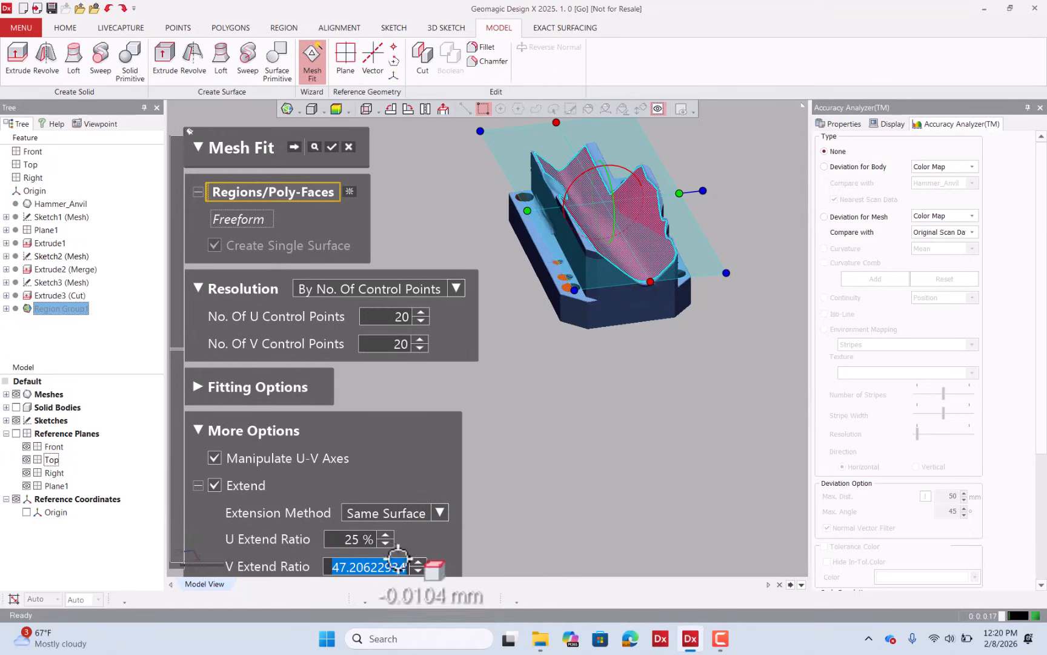
text(50)
key(Return)
scroll(748, 390, down, 3)
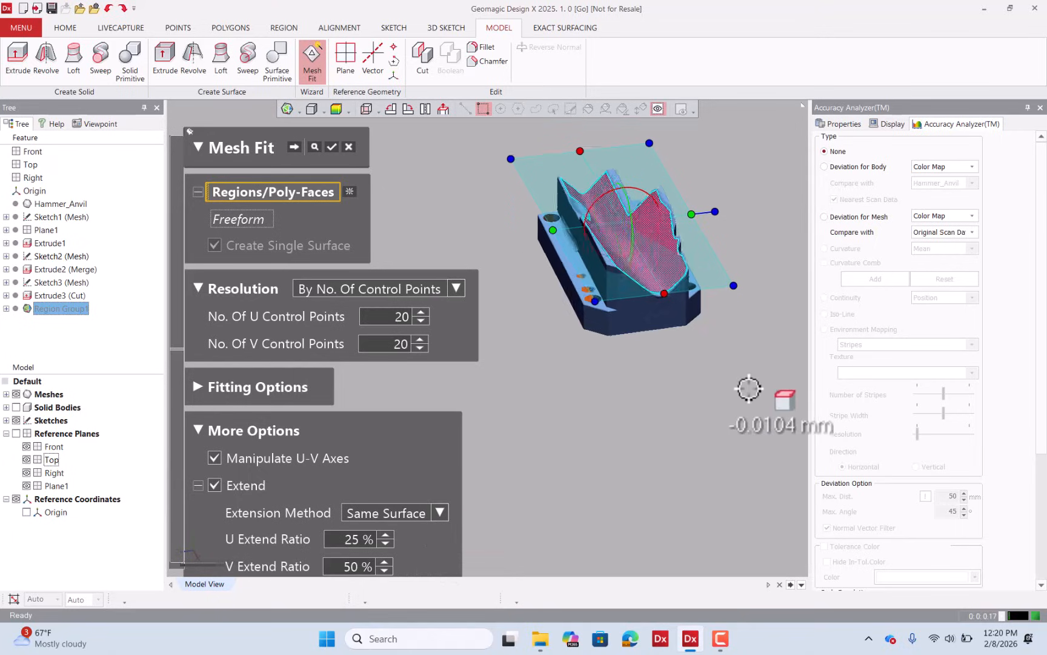
Shrink the Mesh Fit boundary lengthwise along the channel until the U extend ratio is 0%
right_drag(657, 373, 534, 394)
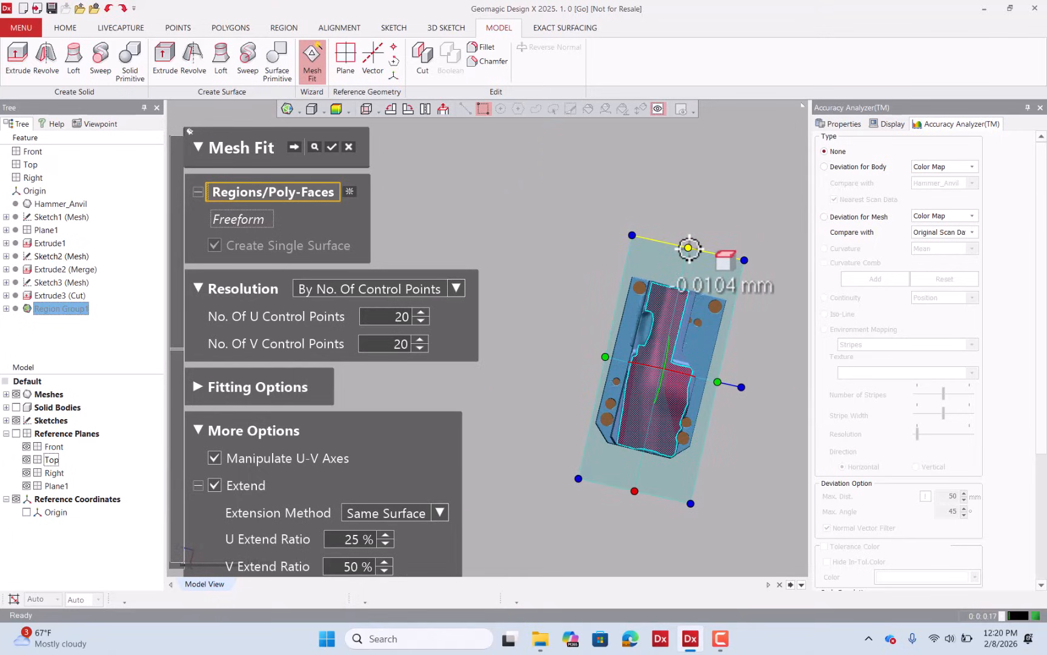
drag(688, 247, 688, 275)
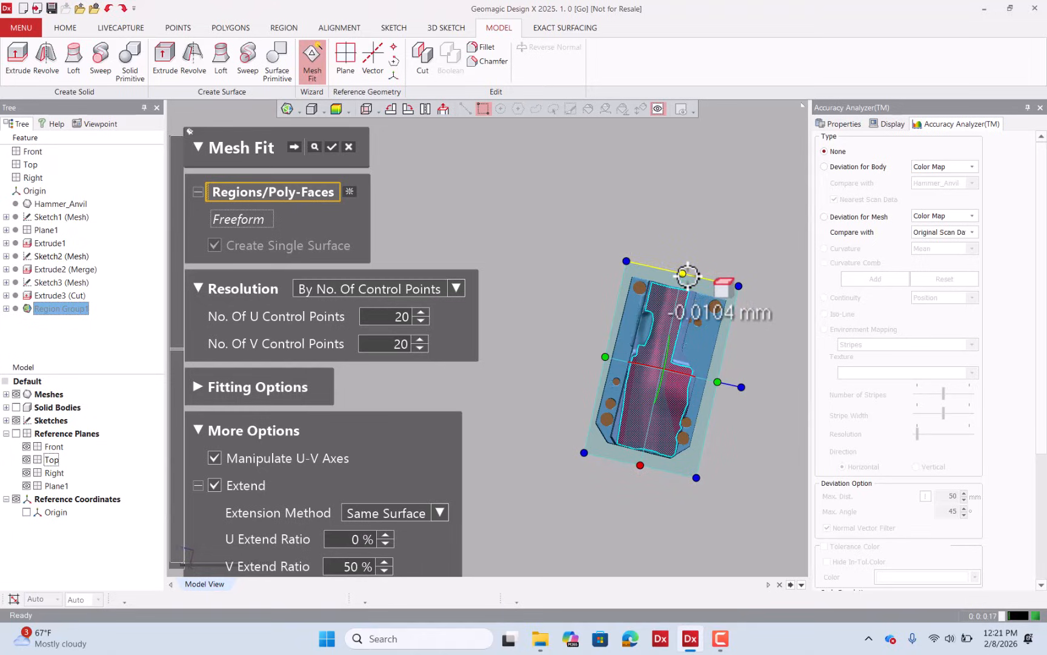
right_drag(688, 274, 522, 384)
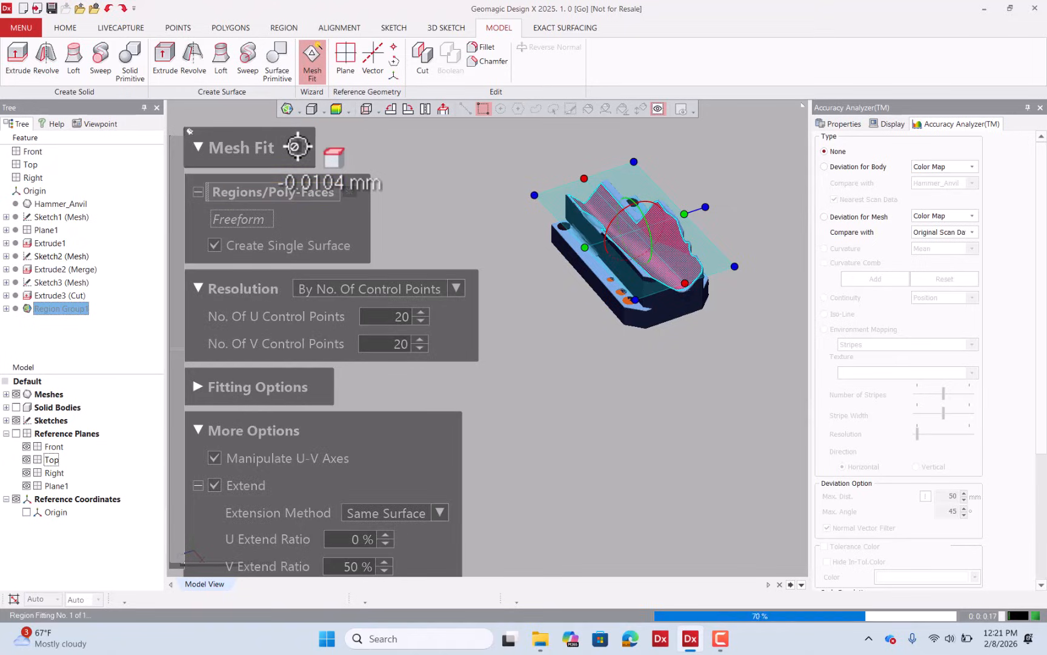
Compute the fitted surface and examine its deviation from the scan with a body deviation color map
click(297, 146)
scroll(534, 266, up, 5)
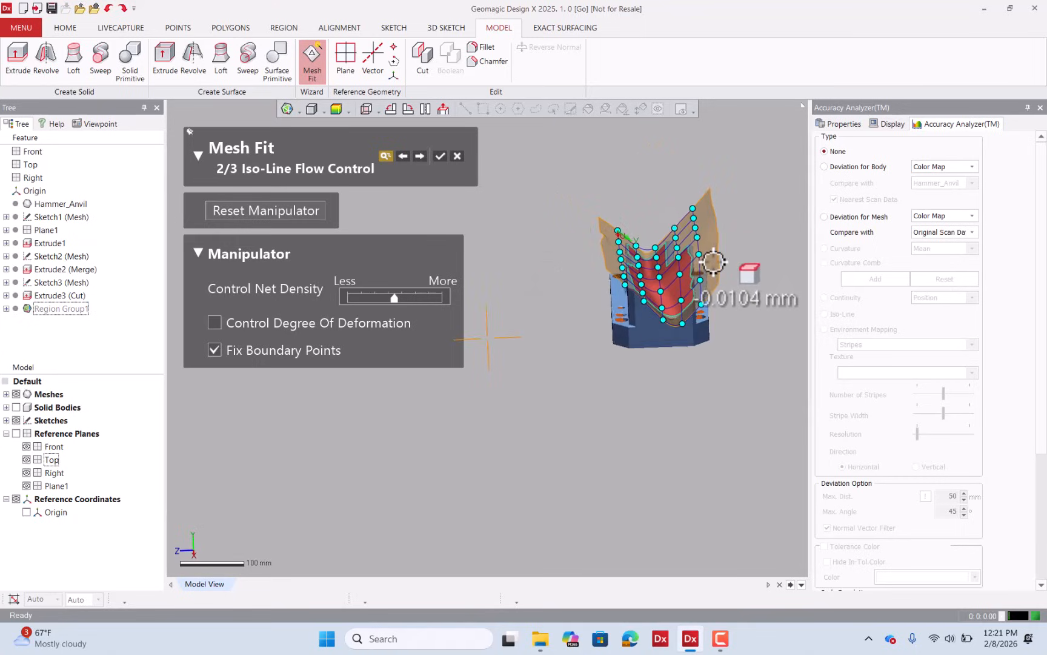
right_drag(573, 293, 563, 258)
right_drag(446, 181, 470, 341)
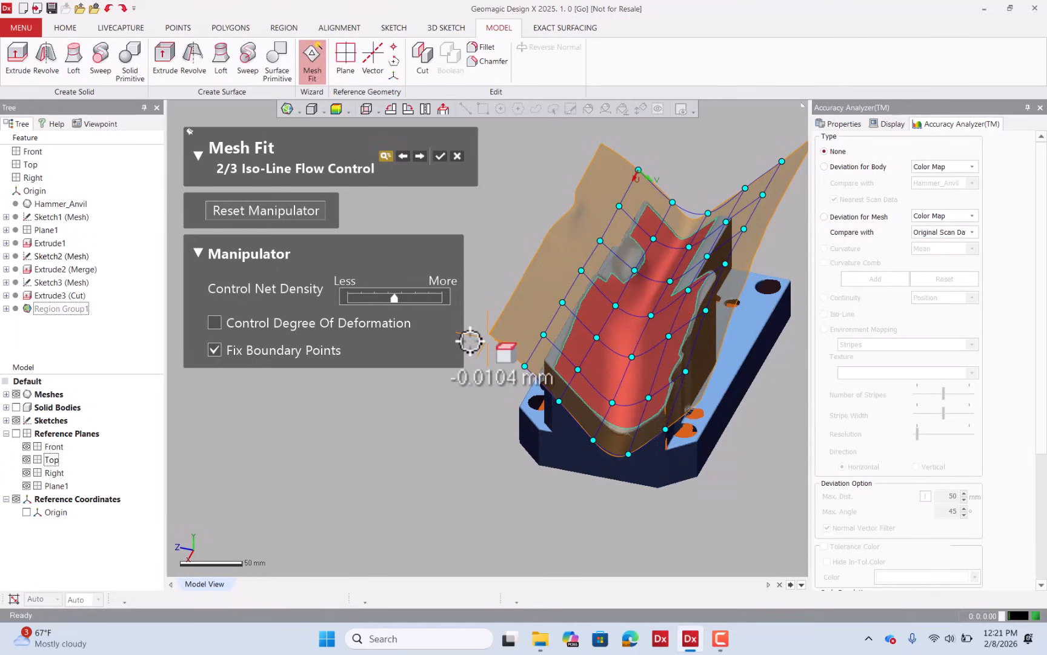
click(337, 109)
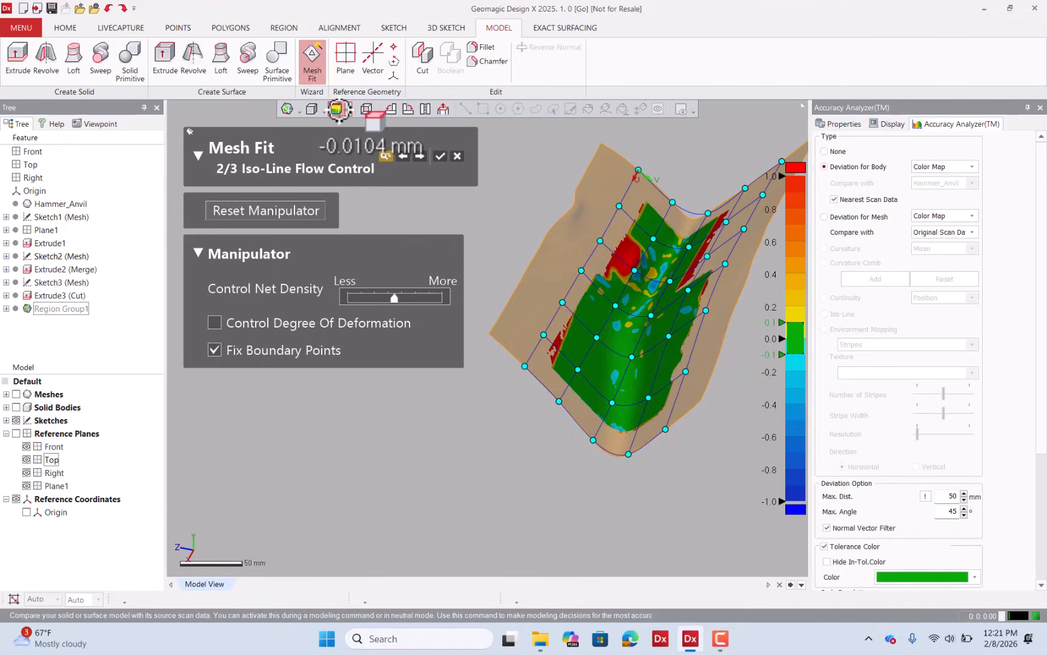
right_drag(386, 152, 646, 151)
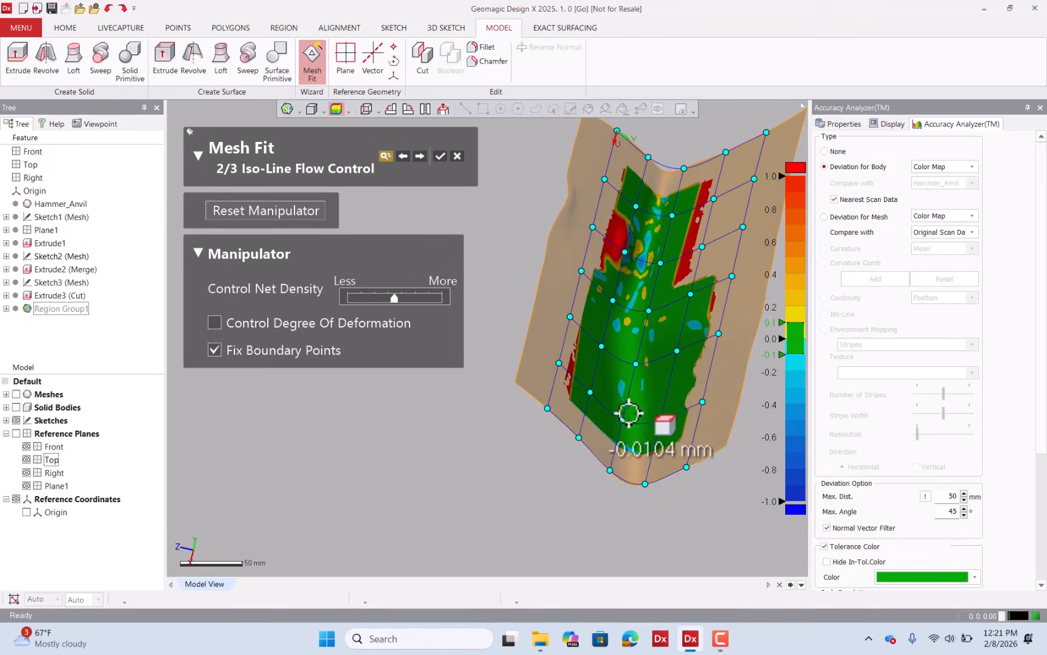
right_drag(631, 374, 603, 279)
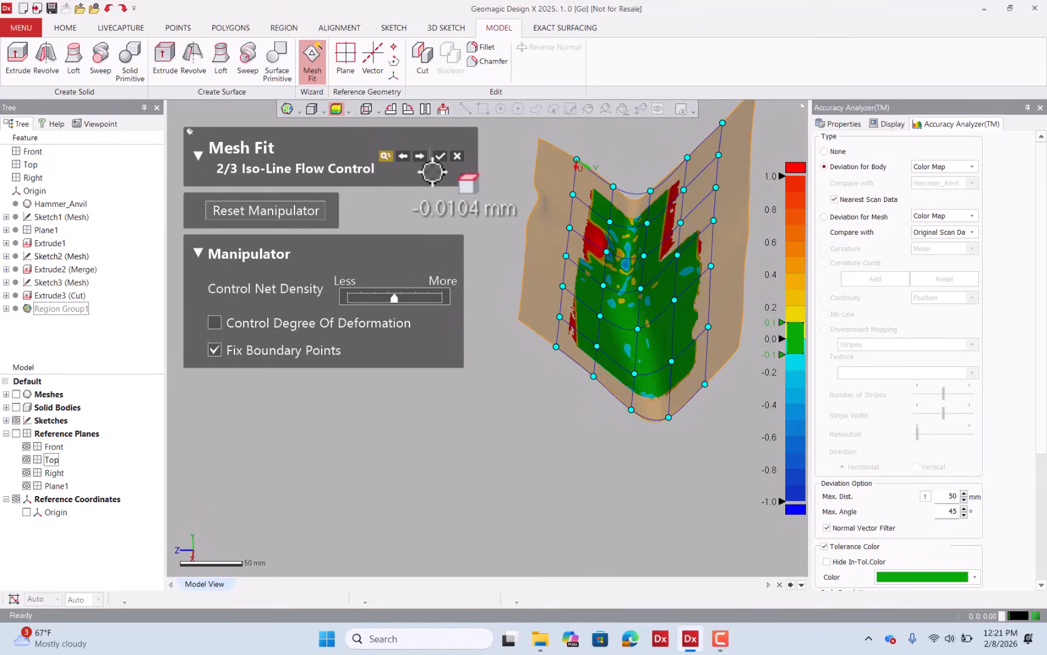
Refit the surface with 40 U and 40 V control points and accept the Mesh Fit with its default iso-lines
click(403, 156)
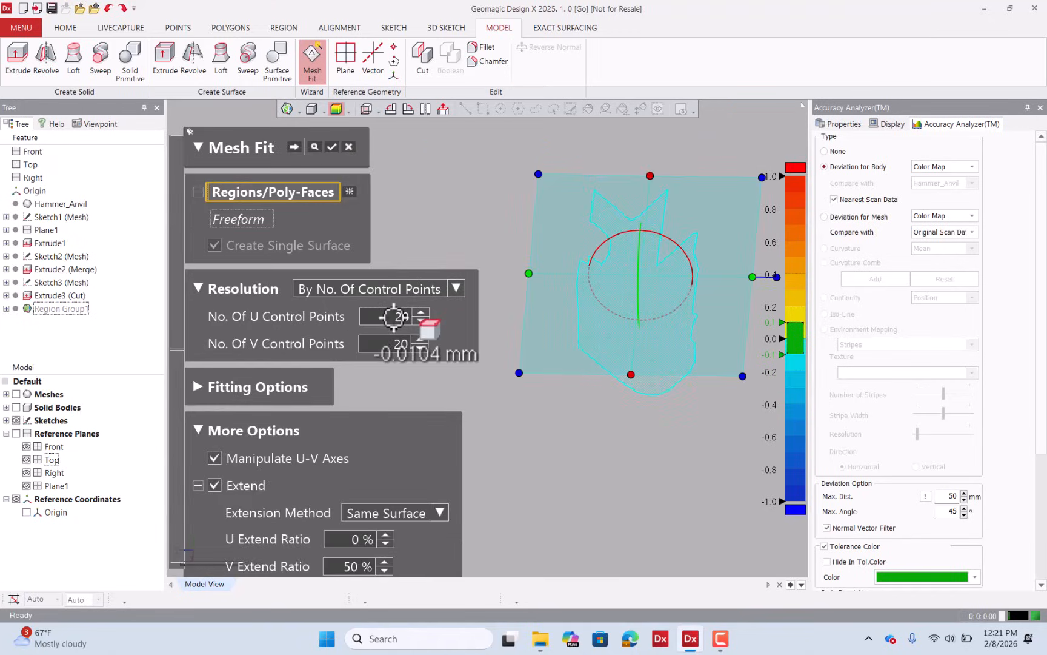
text(40)
double_click(401, 344)
text(40)
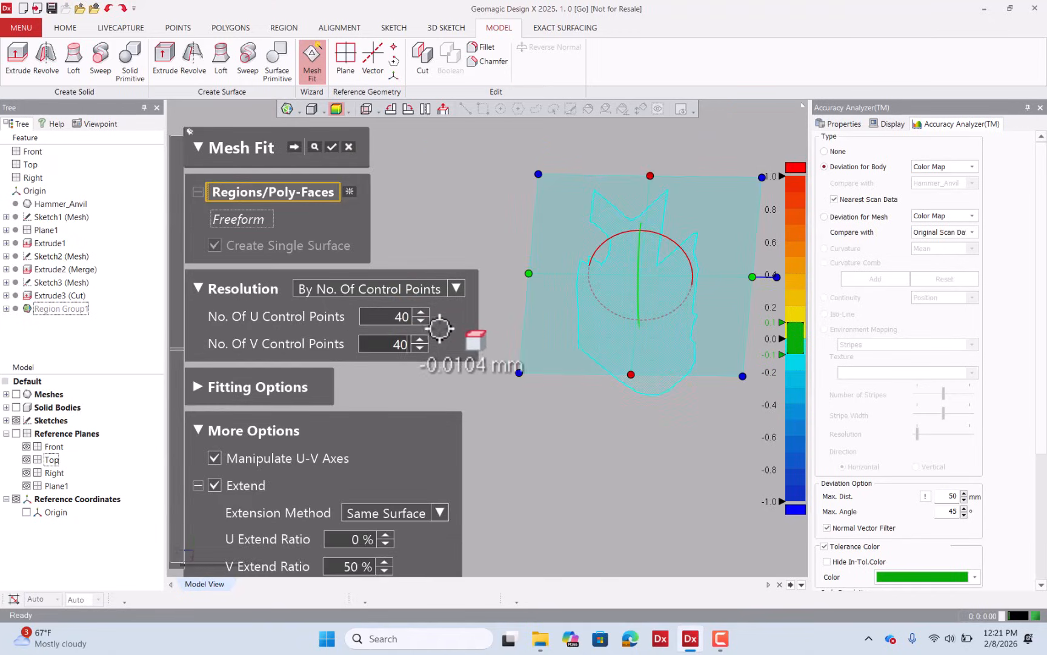
click(297, 148)
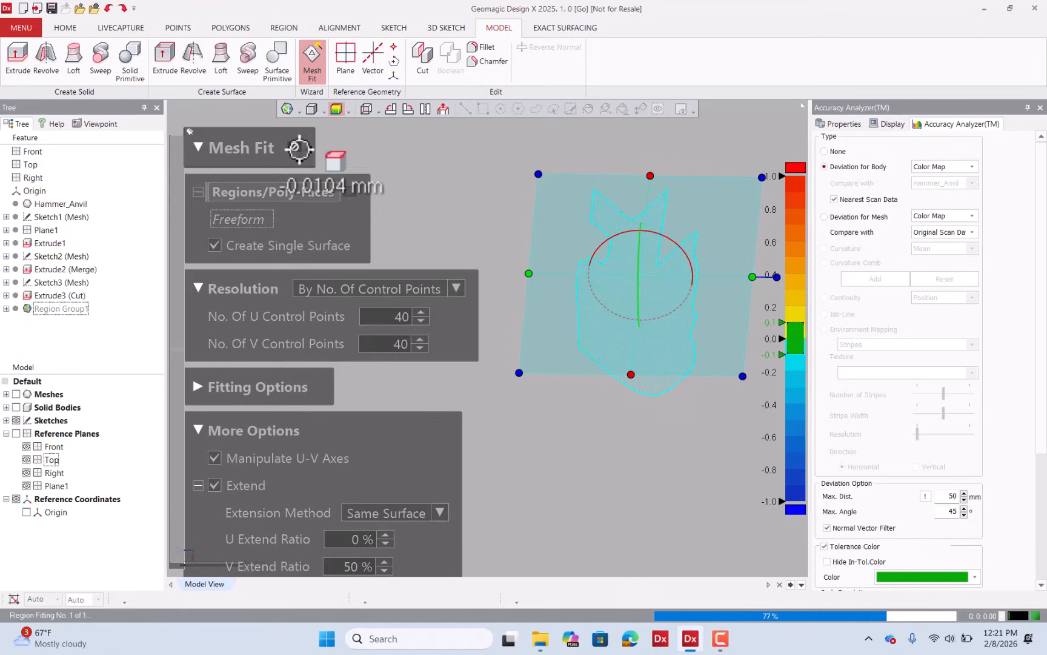
right_drag(570, 251, 605, 243)
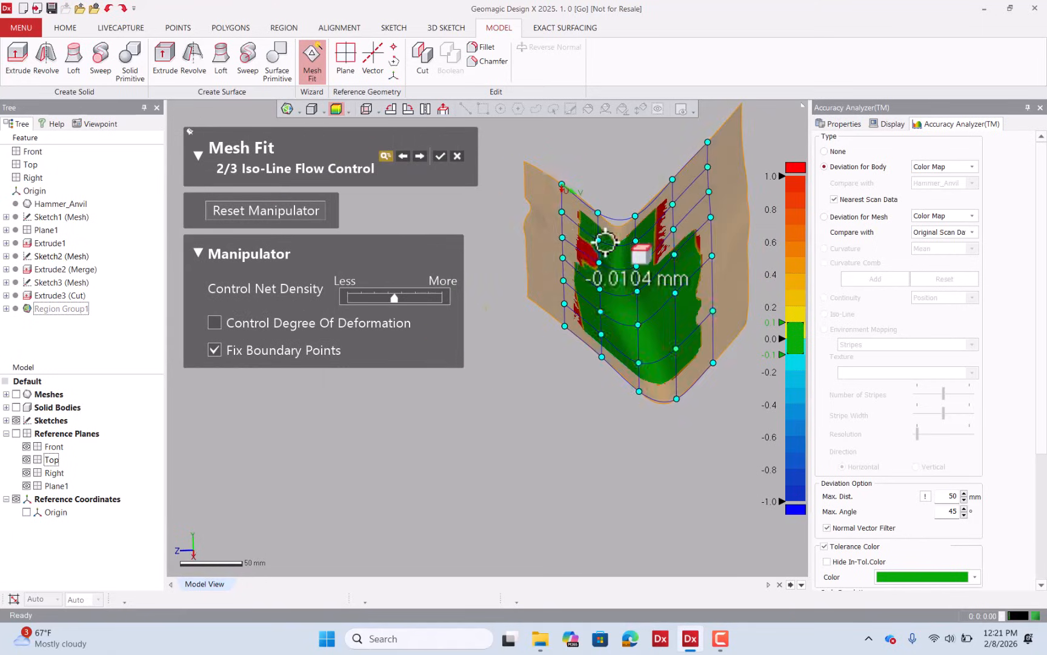
click(421, 156)
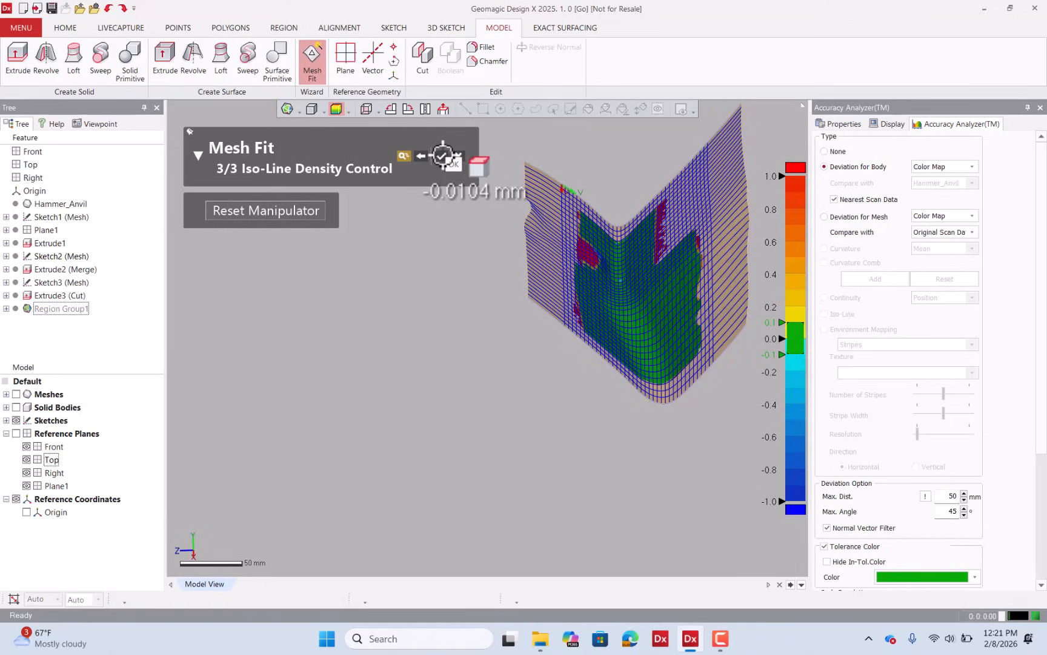
click(442, 156)
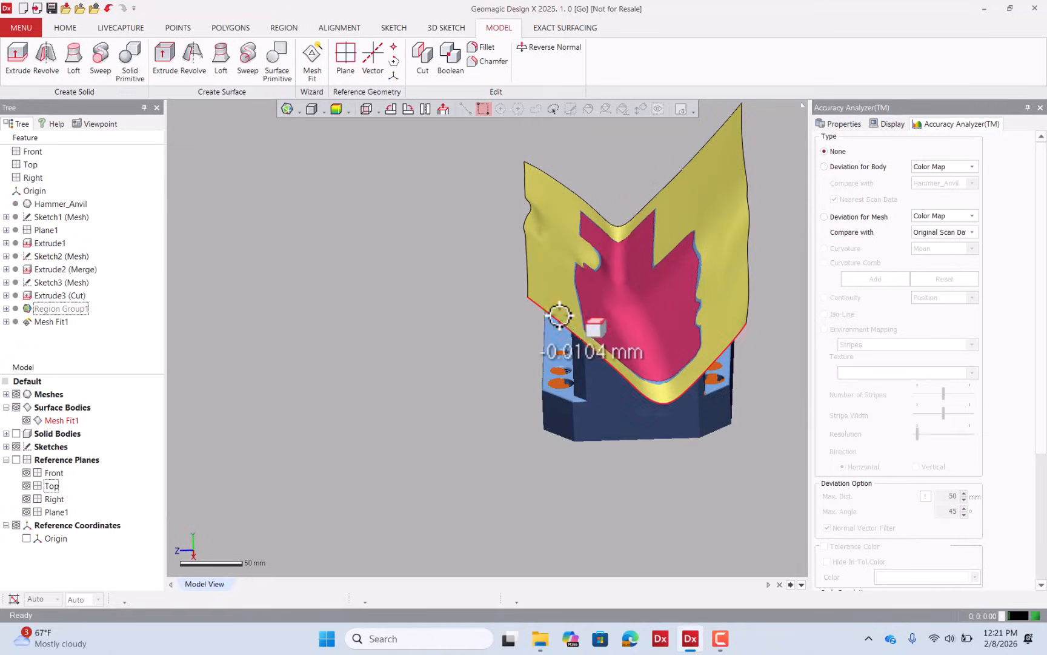
Show the solid bodies to compare them with the fitted surface, and hide the scan mesh
right_drag(559, 316, 474, 334)
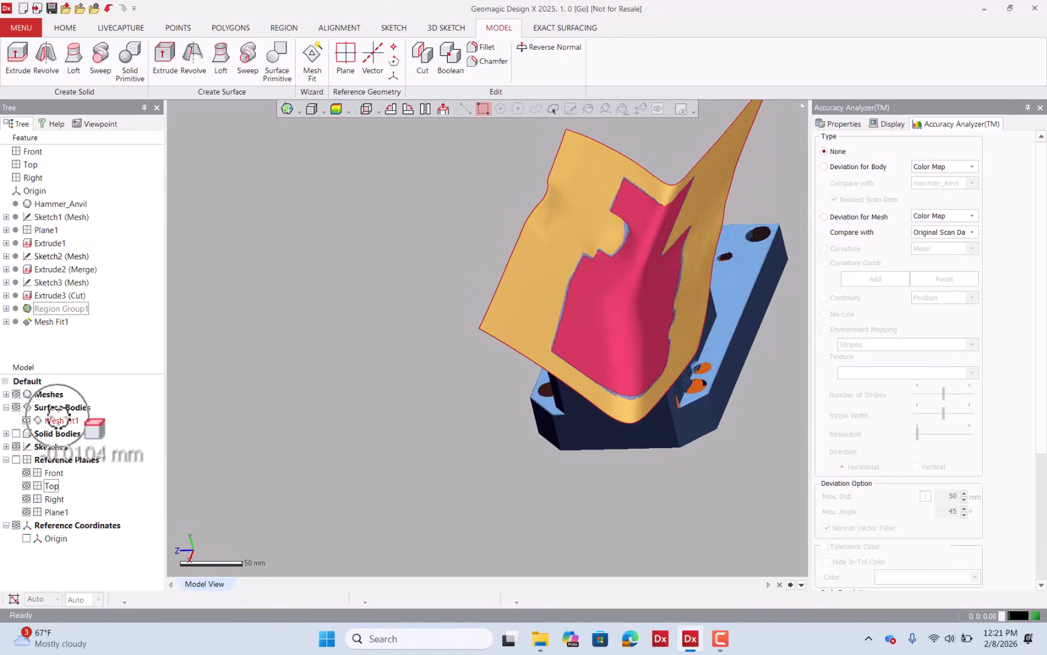
click(15, 433)
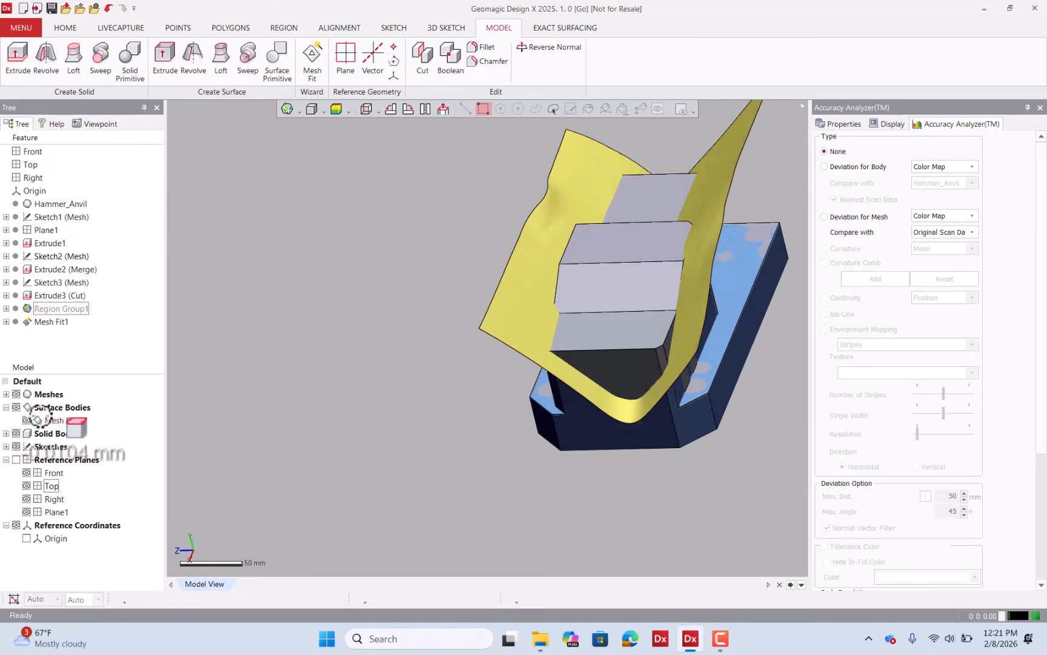
right_drag(400, 314, 559, 278)
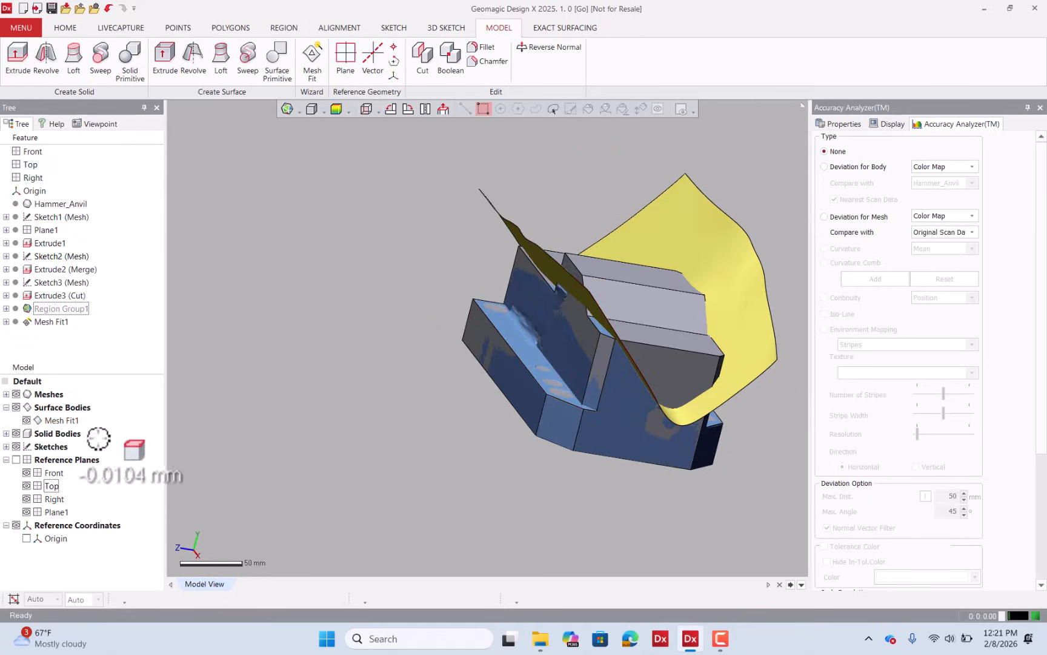
click(15, 434)
click(15, 434)
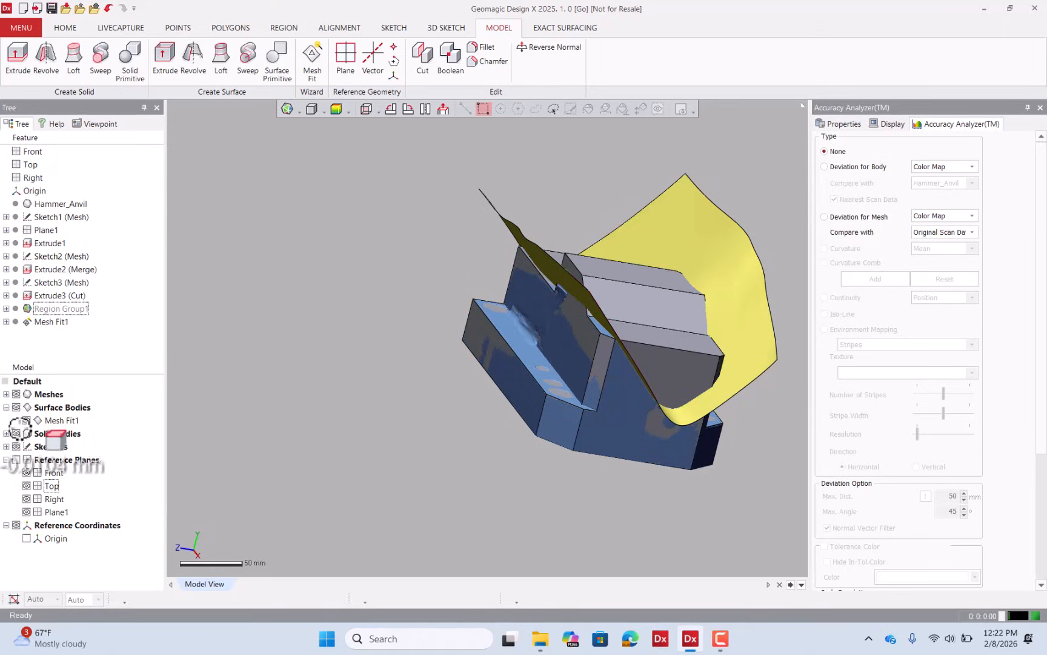
click(15, 433)
click(15, 433)
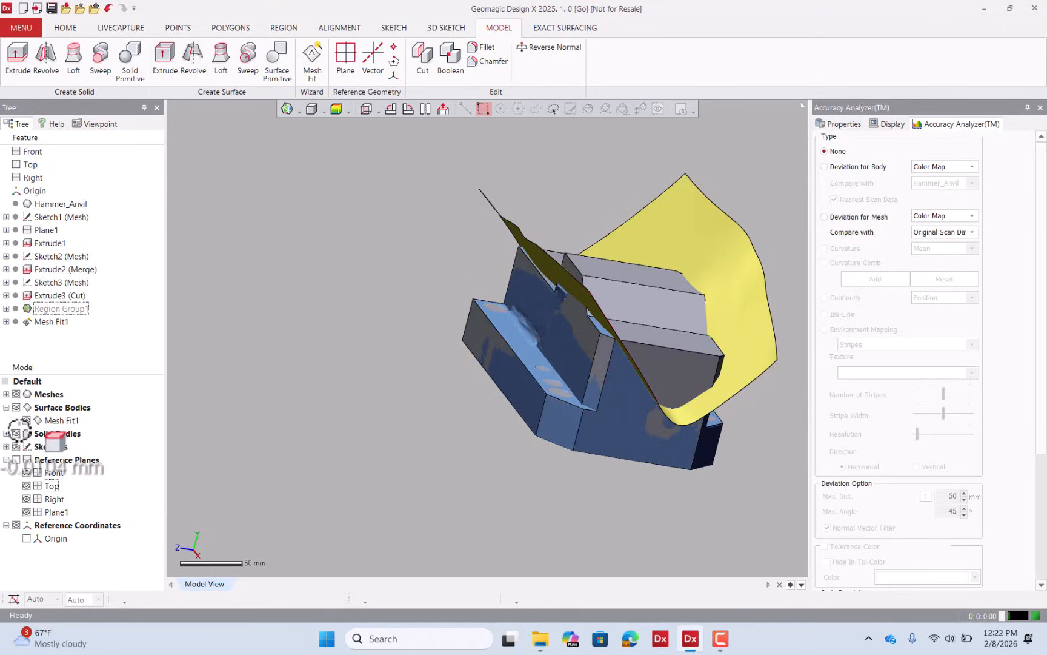
click(16, 433)
right_drag(334, 332, 462, 90)
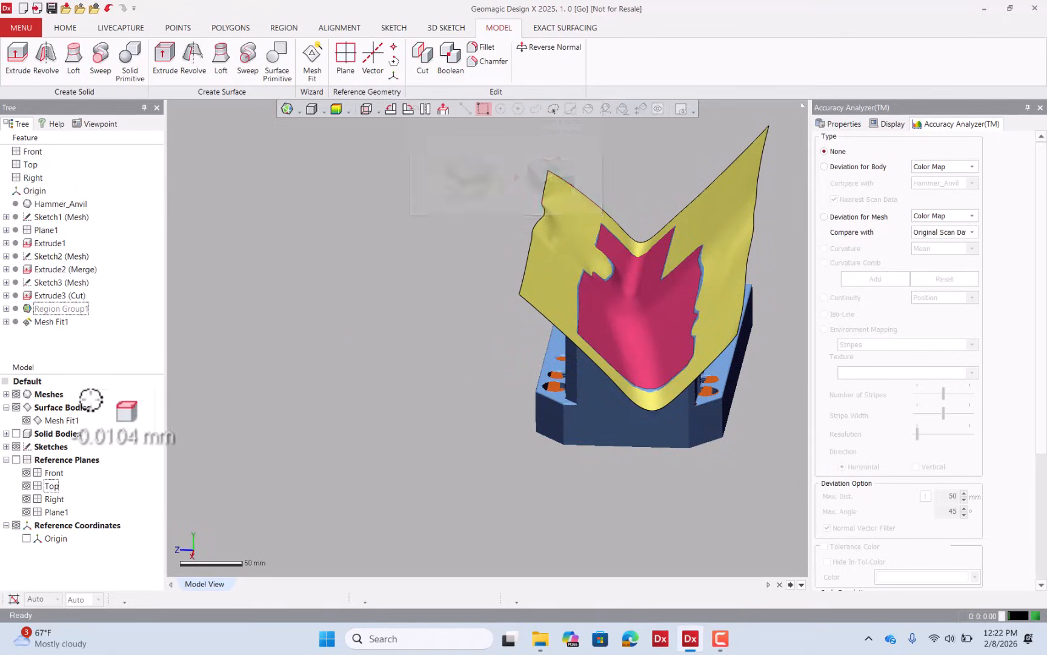
click(16, 433)
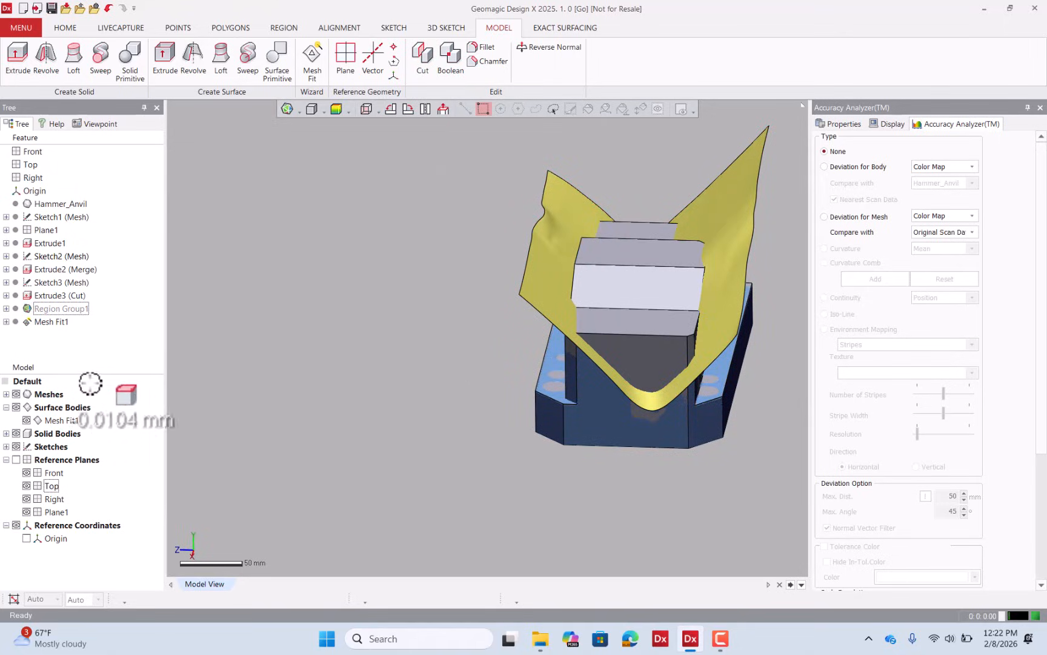
click(16, 394)
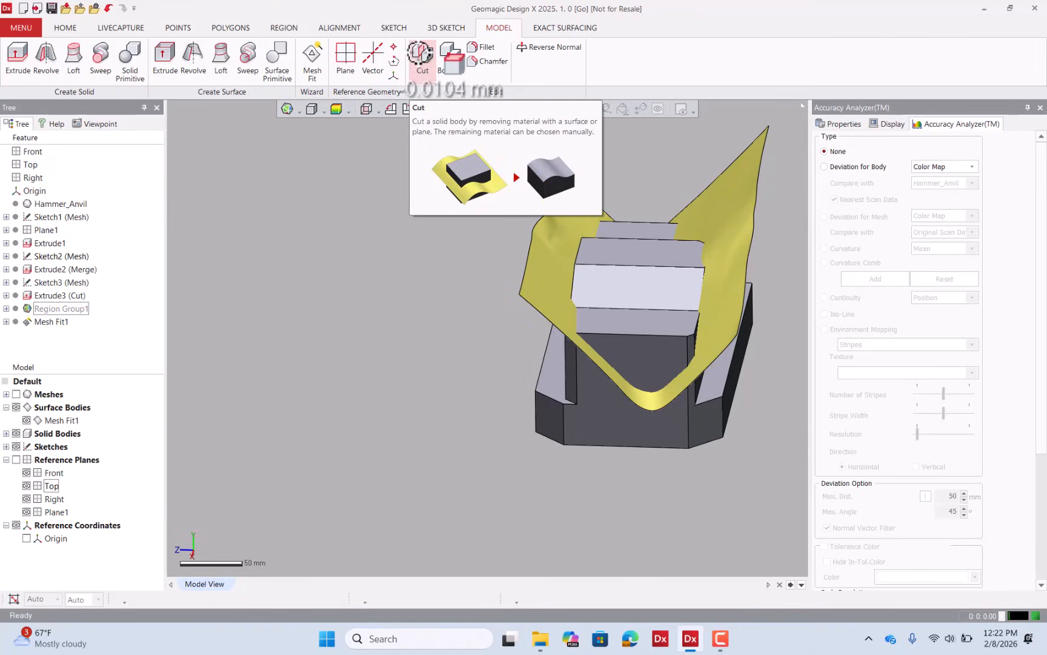
Set up a Cut with the Mesh Fit surface as the tool entity and the extruded anvil solid as the target body
click(420, 52)
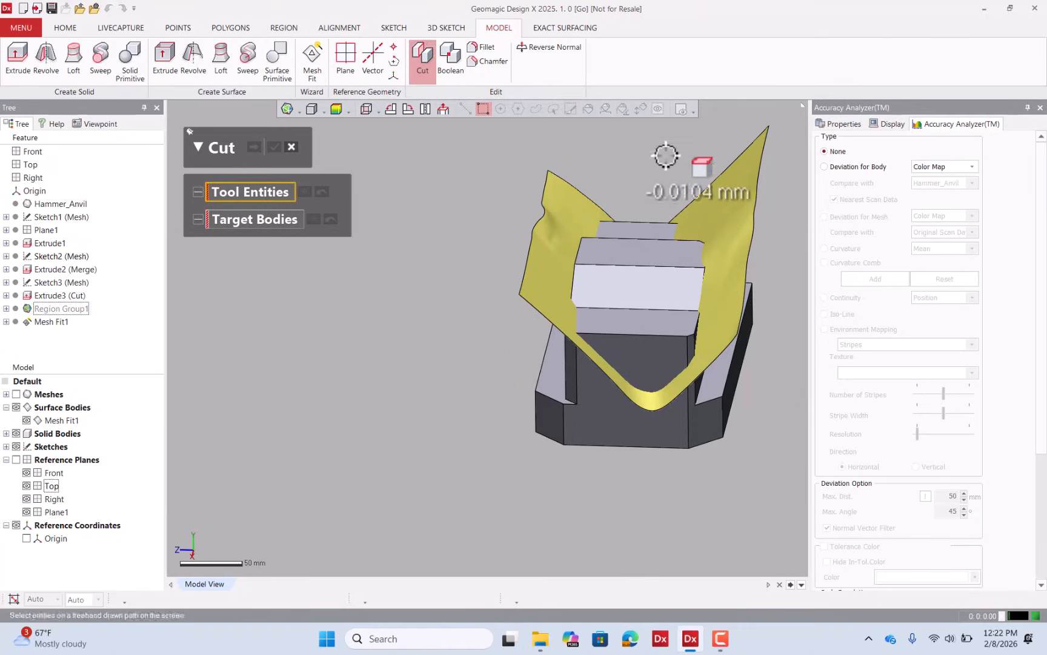
click(743, 188)
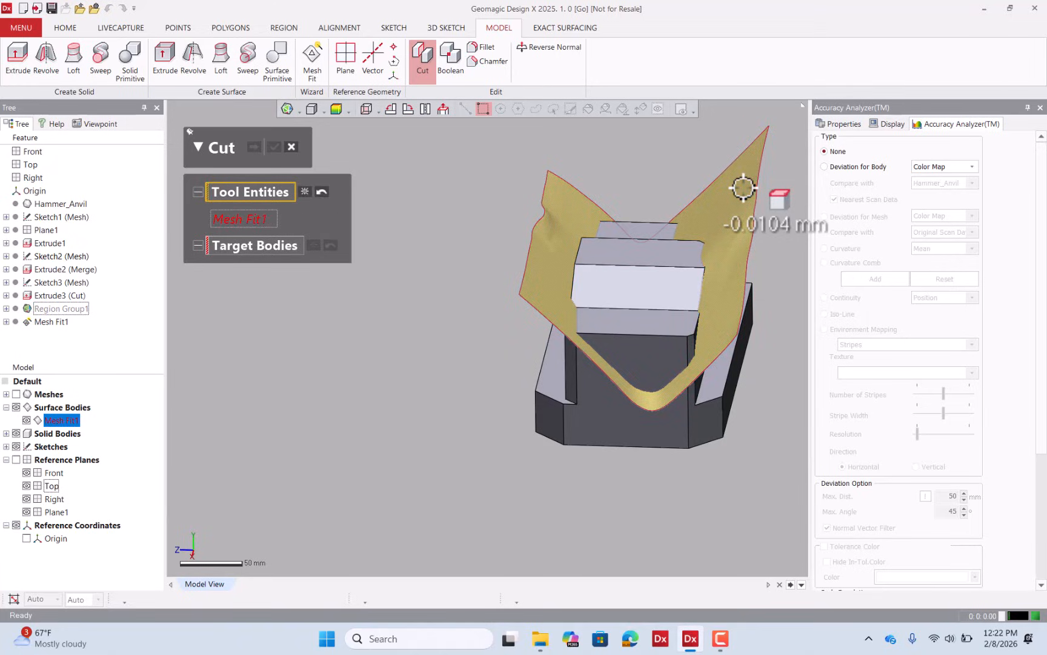
click(277, 245)
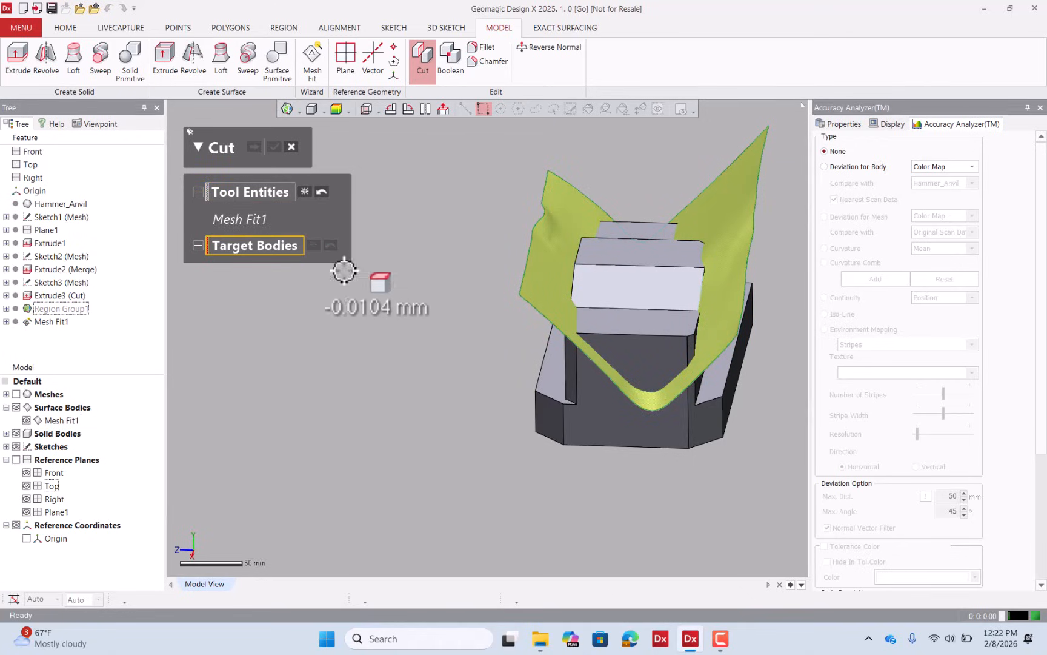
click(566, 412)
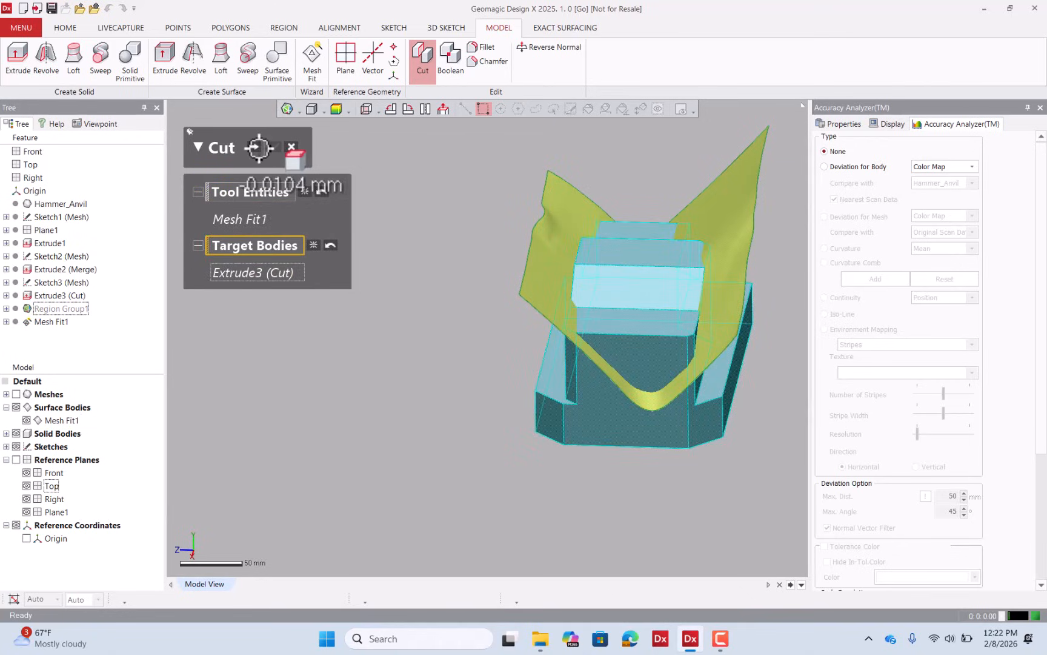
click(259, 147)
Keep the anvil body below the fitted surface as the remaining body and complete the Cut
right_drag(545, 451, 577, 381)
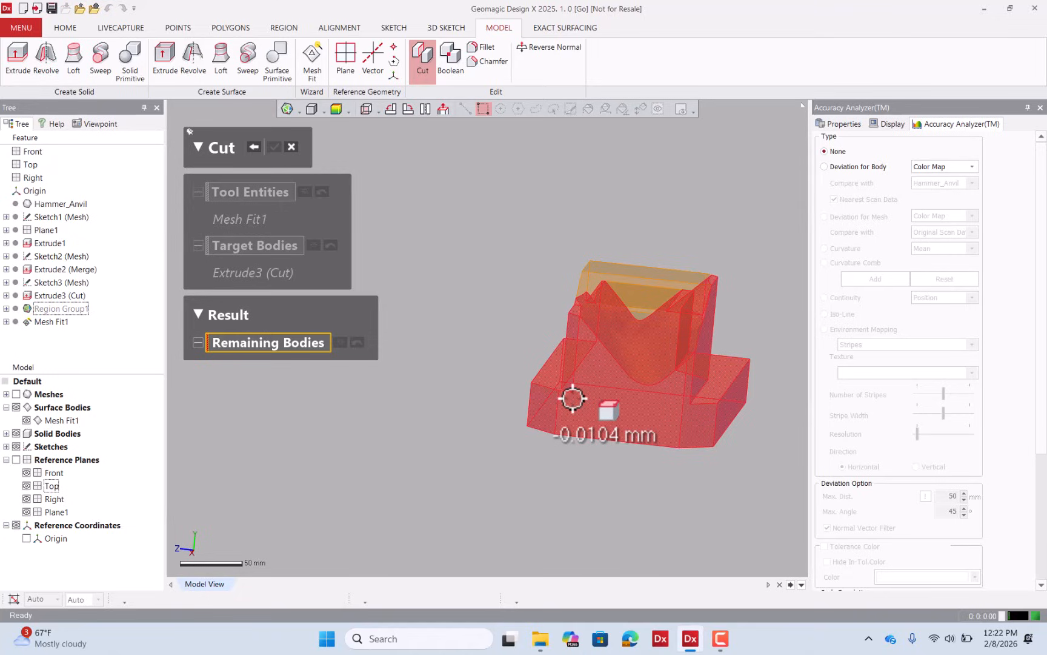
right_drag(486, 414, 643, 408)
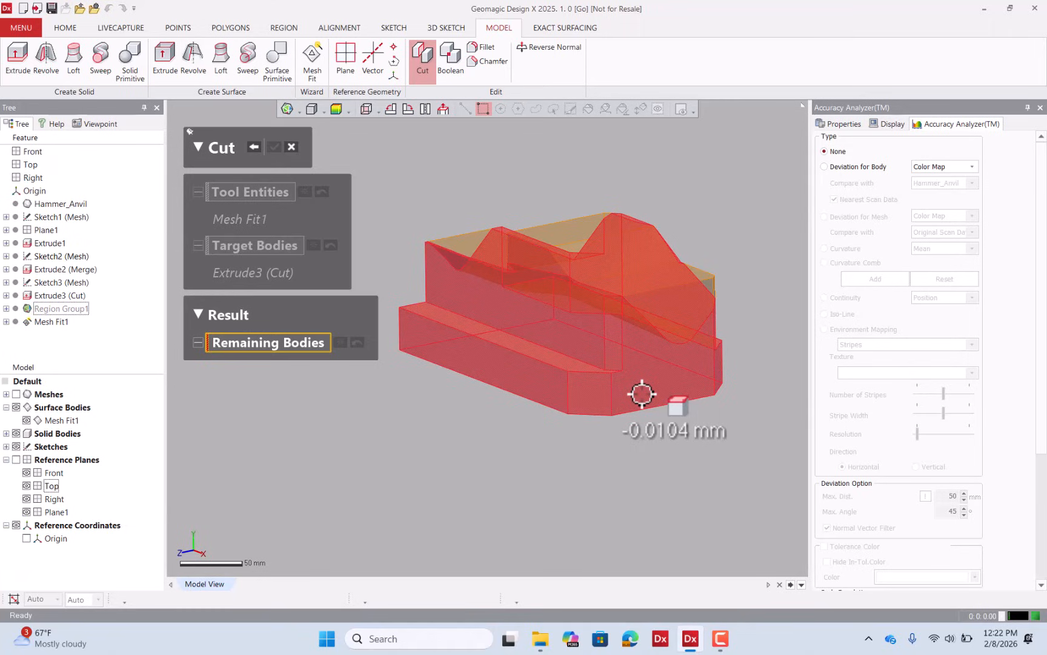
click(642, 394)
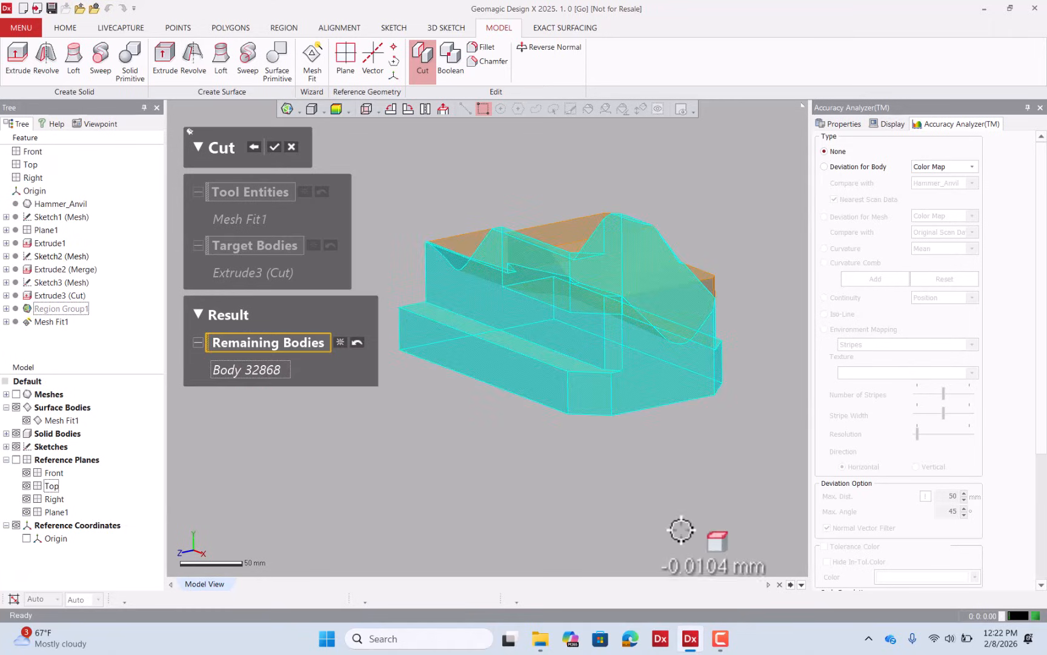
click(274, 146)
Hide the surface bodies and check the cut anvil solid against the scan with the body deviation color map
right_drag(359, 241, 415, 299)
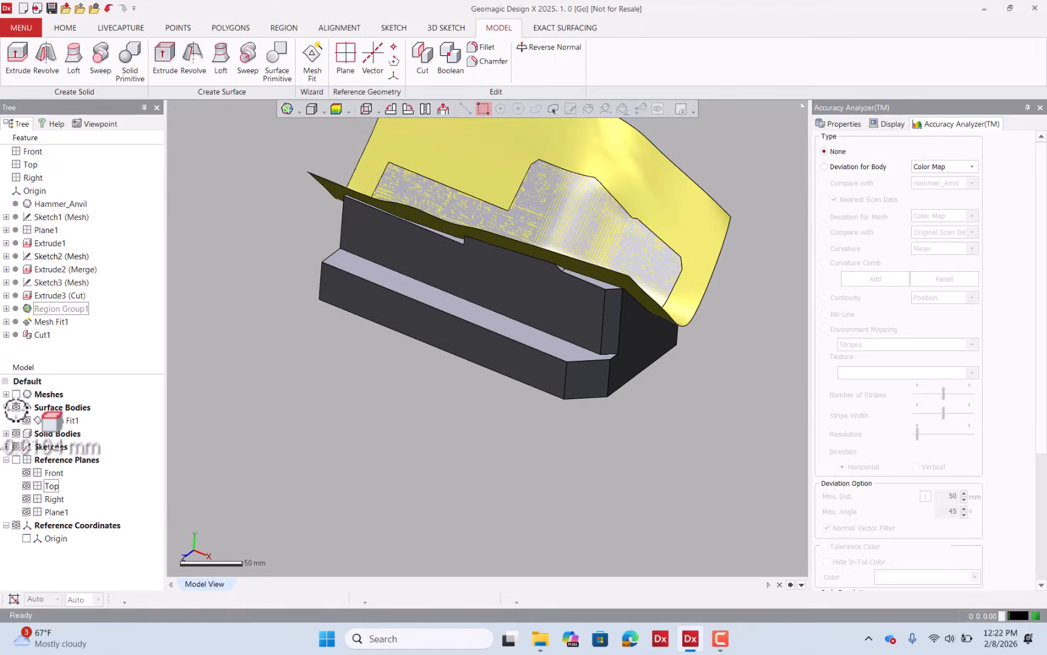
click(16, 407)
right_drag(200, 406, 310, 160)
click(336, 109)
right_drag(473, 194, 439, 254)
right_drag(362, 294, 376, 345)
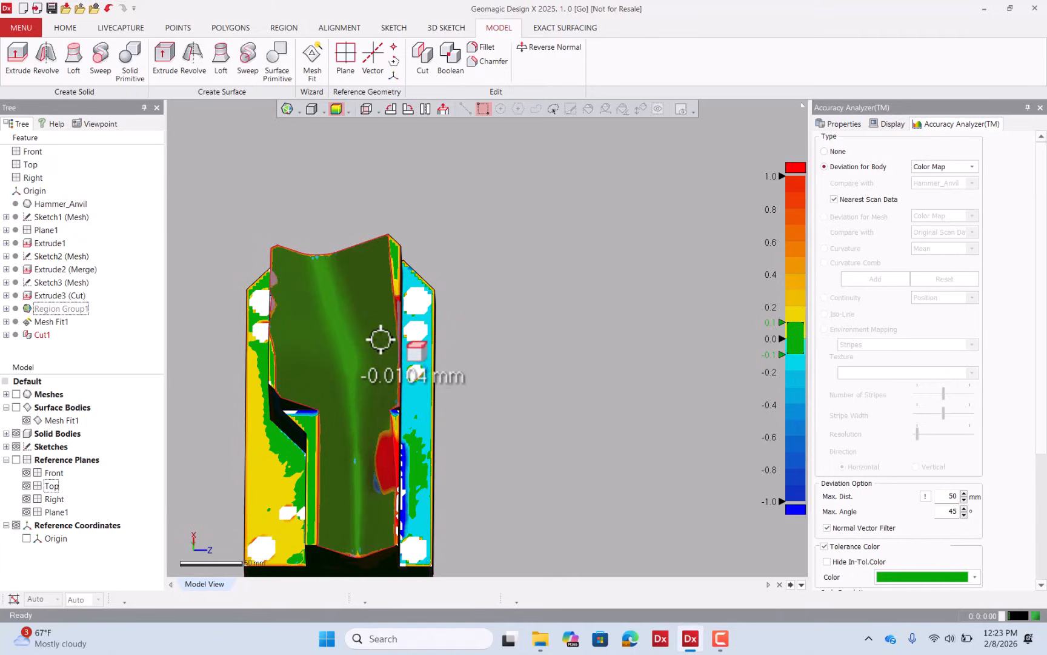
Inspect the body deviation color map over the cut channel and around the sides of the anvil solid
scroll(485, 255, down, 2)
scroll(365, 431, up, 3)
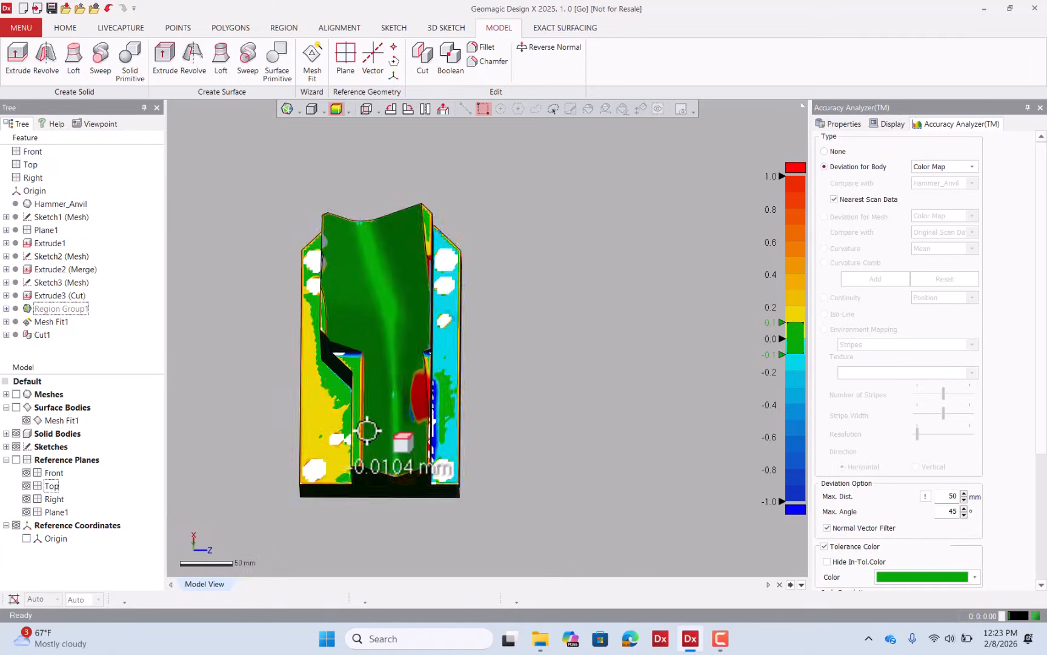
right_drag(409, 392, 475, 346)
right_drag(362, 309, 526, 419)
right_drag(451, 281, 290, 210)
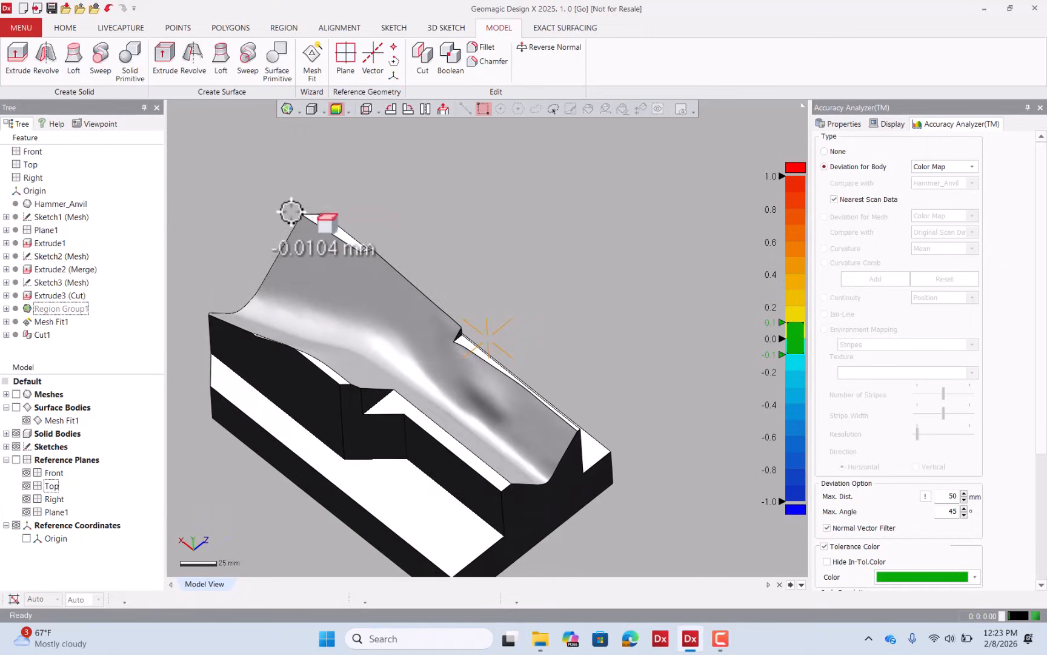
scroll(340, 230, down, 1)
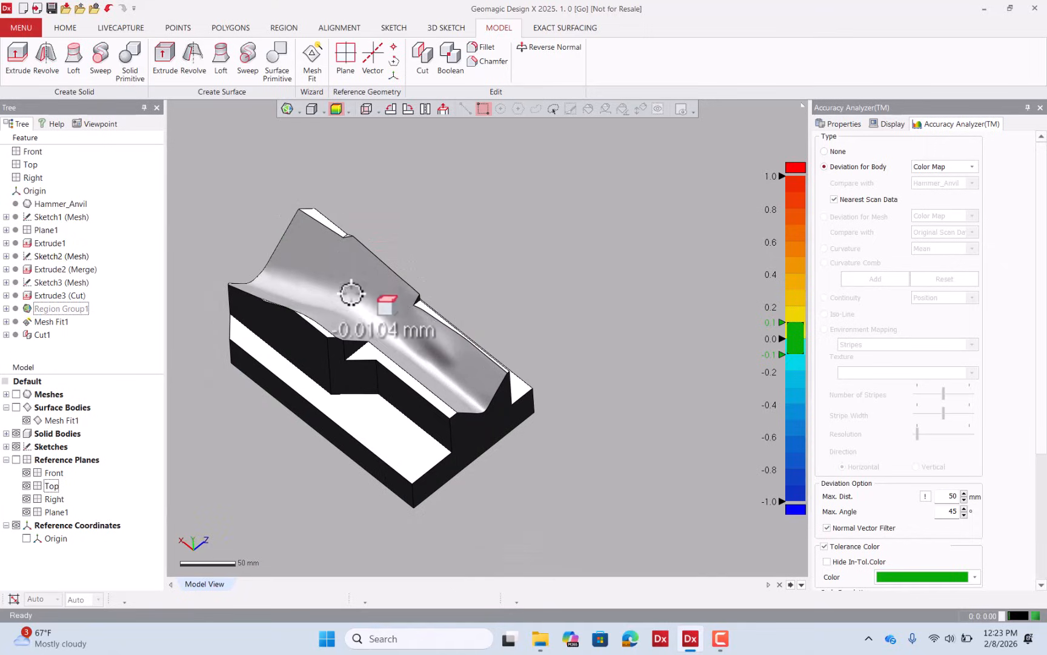
right_drag(378, 421, 474, 347)
Show the scan mesh over the anvil solid without the color map and compare the two along the raised side wall
click(16, 394)
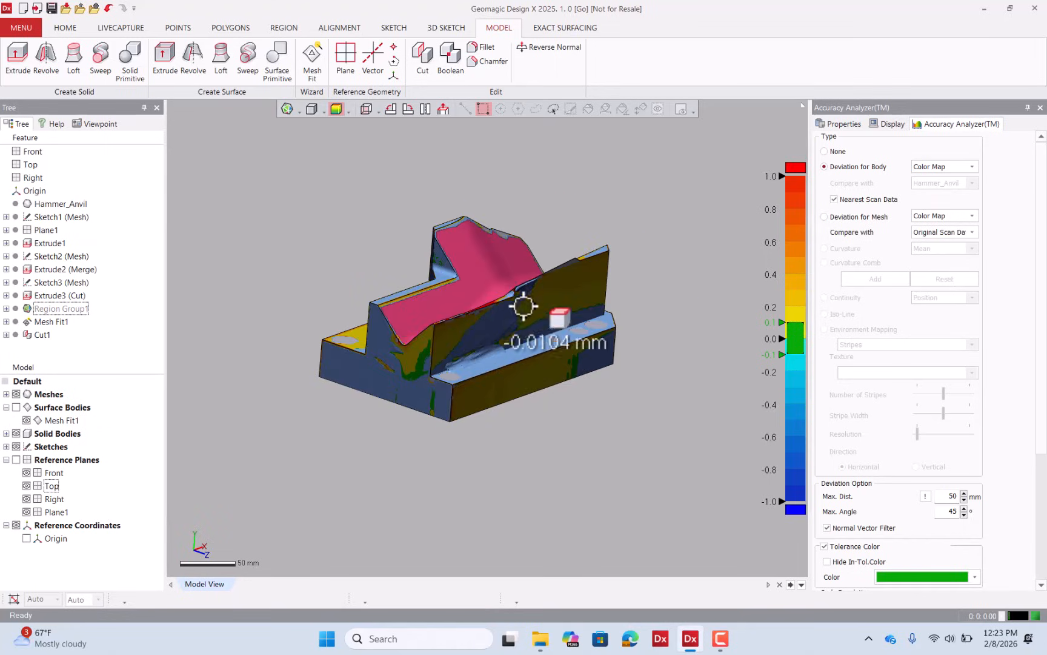
scroll(587, 271, up, 4)
right_drag(597, 269, 496, 323)
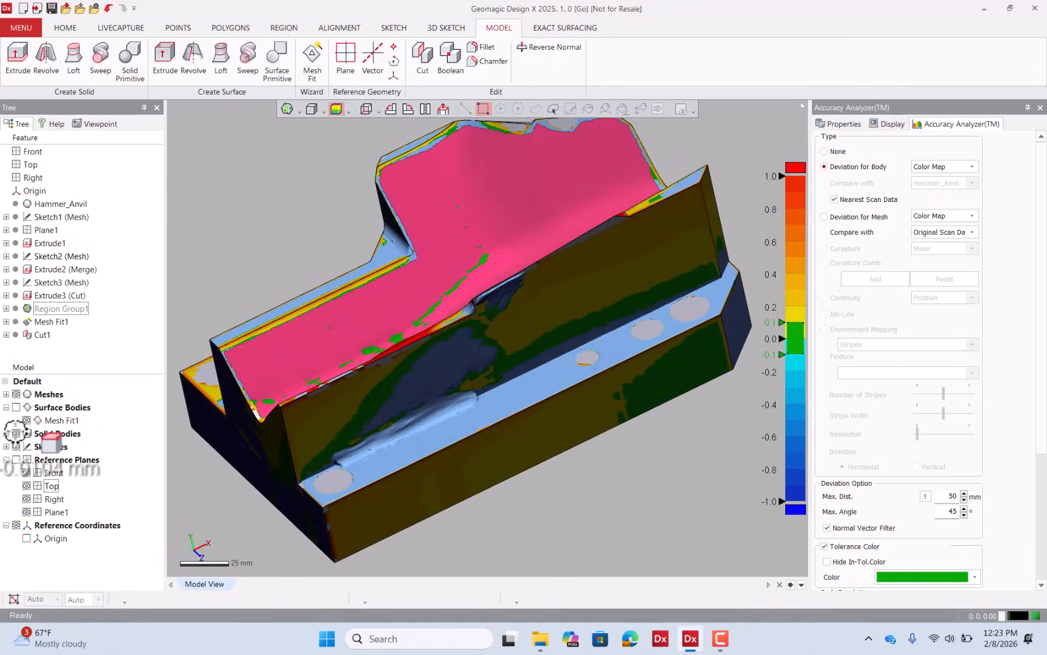
click(16, 433)
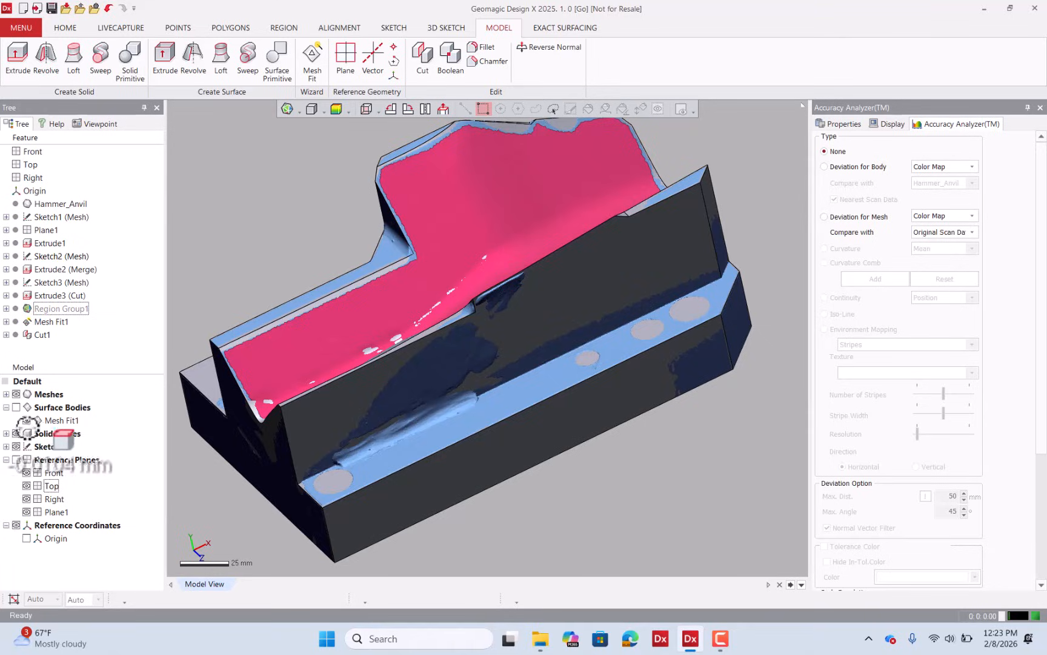
right_drag(328, 409, 570, 255)
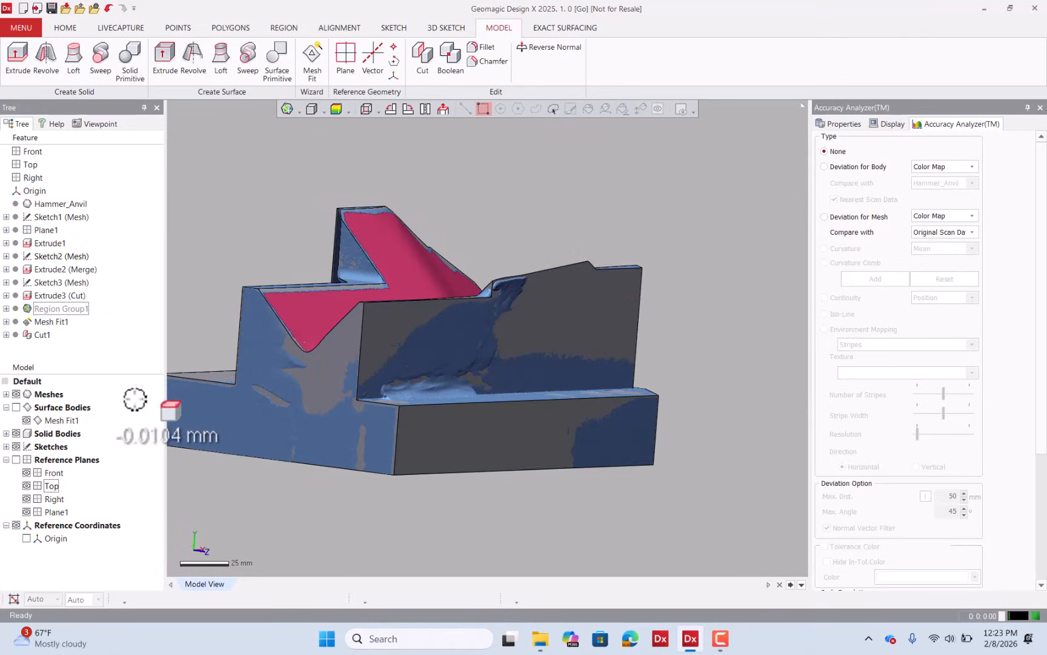
click(17, 433)
click(16, 433)
scroll(564, 299, up, 3)
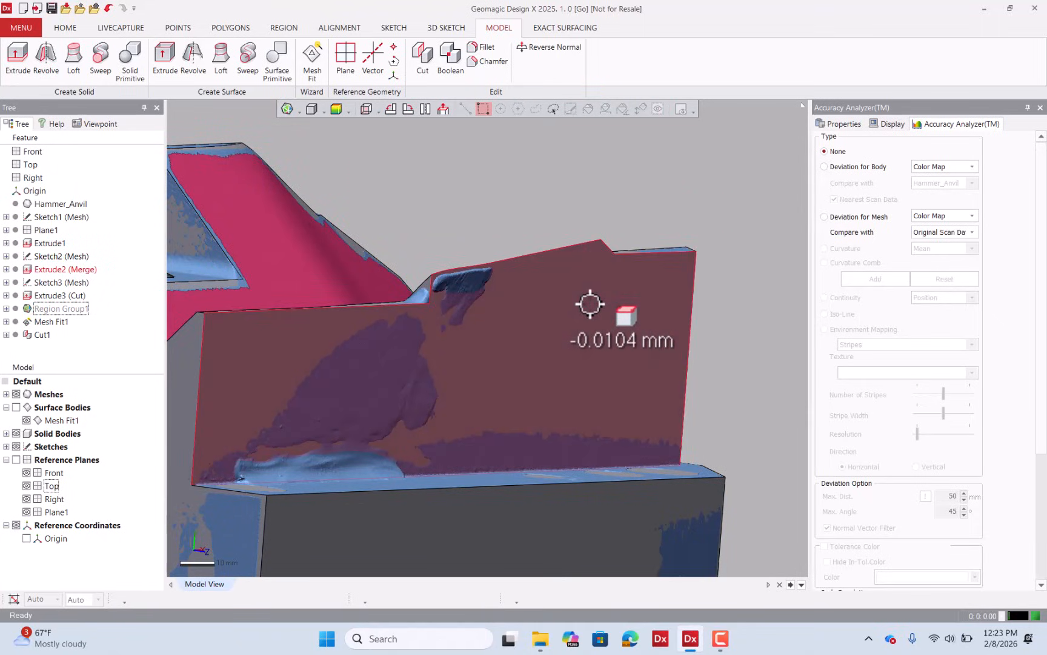
Create a mesh sketch on the raised wall's outer side face with 0 mm offset and a 36.5 mm silhouette range
right_click(590, 303)
click(610, 277)
mouse_move(580, 282)
right_down()
mouse_move(657, 267)
mouse_move(521, 275)
mouse_move(589, 196)
mouse_move(549, 177)
right_up()
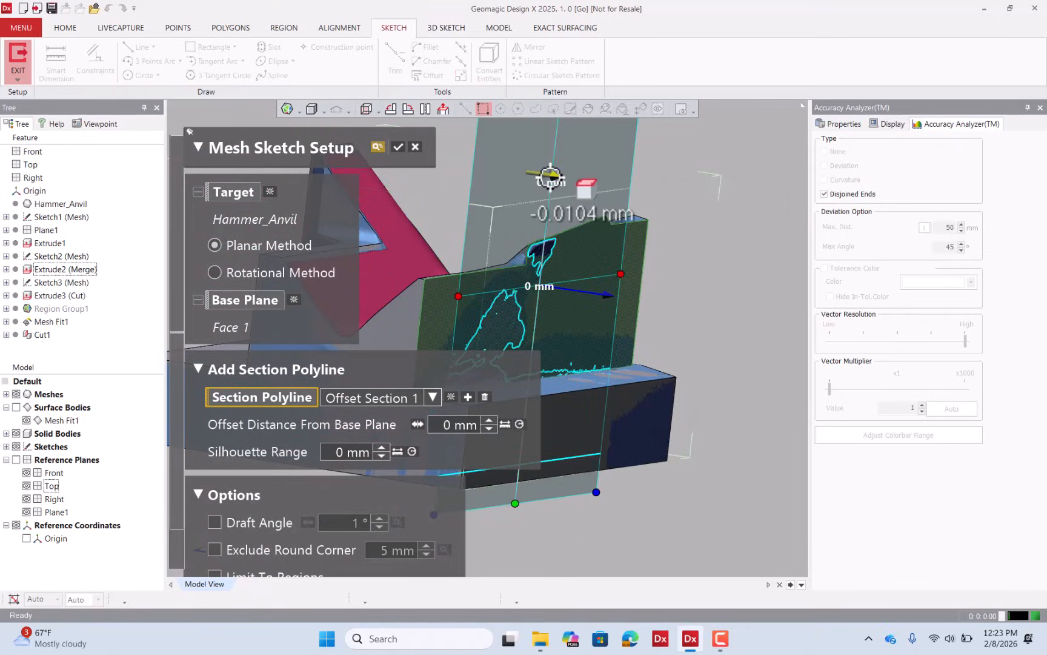
drag(550, 178, 631, 204)
mouse_move(676, 234)
right_down()
mouse_move(564, 276)
mouse_move(592, 257)
mouse_move(727, 257)
mouse_move(690, 248)
mouse_move(708, 217)
mouse_move(787, 212)
mouse_move(694, 214)
mouse_move(630, 232)
right_up()
mouse_move(406, 175)
right_down()
mouse_move(612, 306)
mouse_move(662, 316)
mouse_move(643, 287)
mouse_move(650, 265)
right_up()
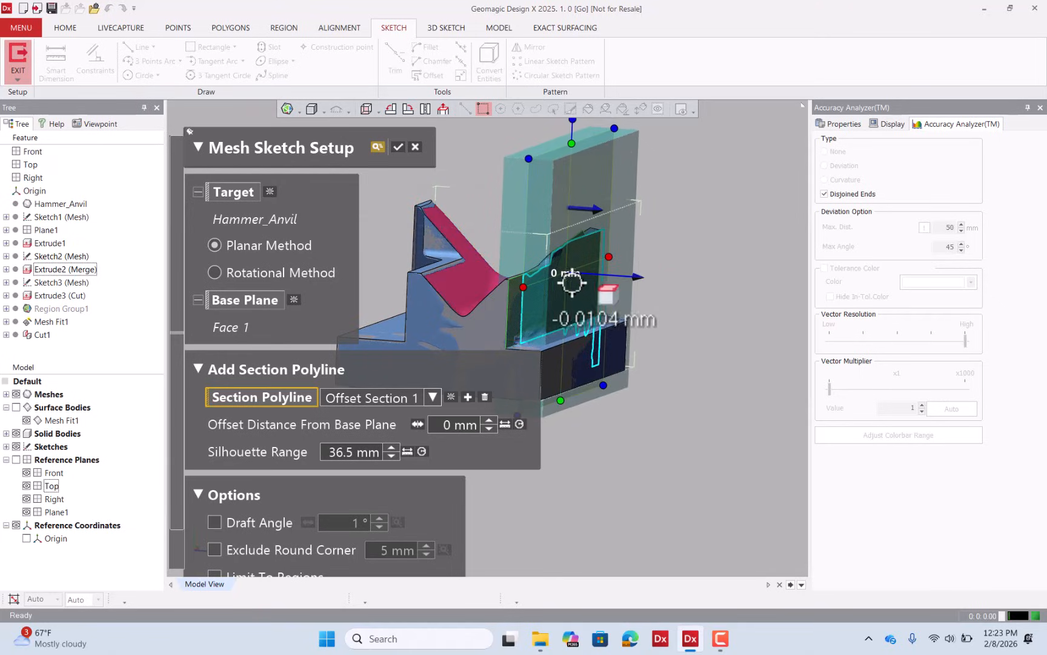
right_drag(572, 282, 465, 266)
mouse_move(250, 346)
right_down()
mouse_move(28, 433)
mouse_move(35, 452)
mouse_move(503, 320)
mouse_move(619, 329)
mouse_move(507, 180)
mouse_move(568, 234)
mouse_move(369, 180)
mouse_move(556, 308)
mouse_move(515, 299)
mouse_move(591, 264)
mouse_move(529, 248)
mouse_move(378, 145)
right_up()
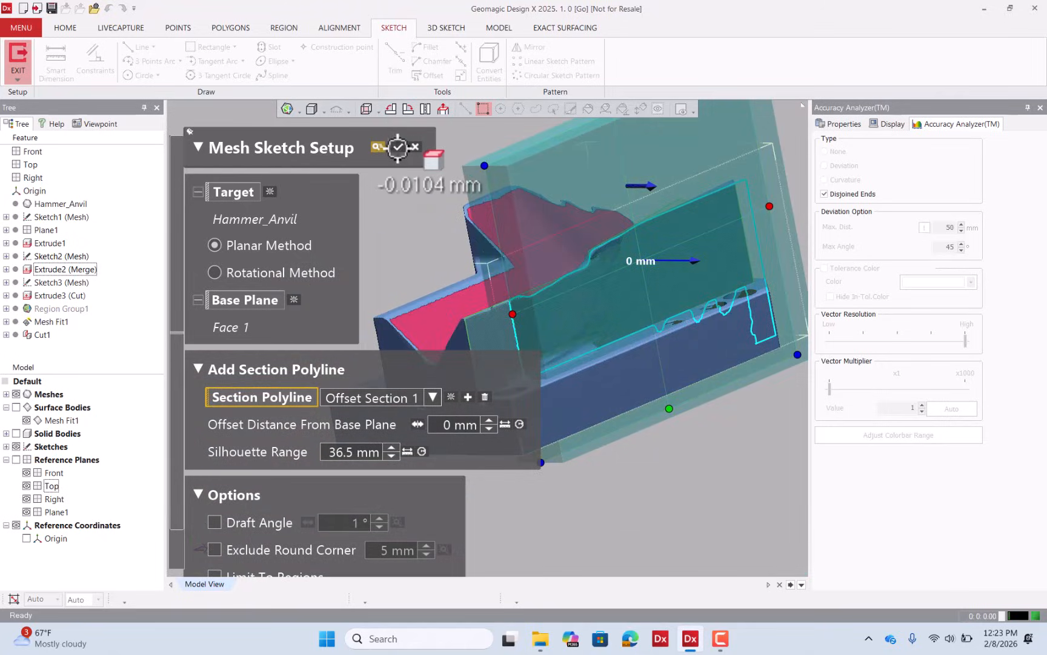
click(397, 147)
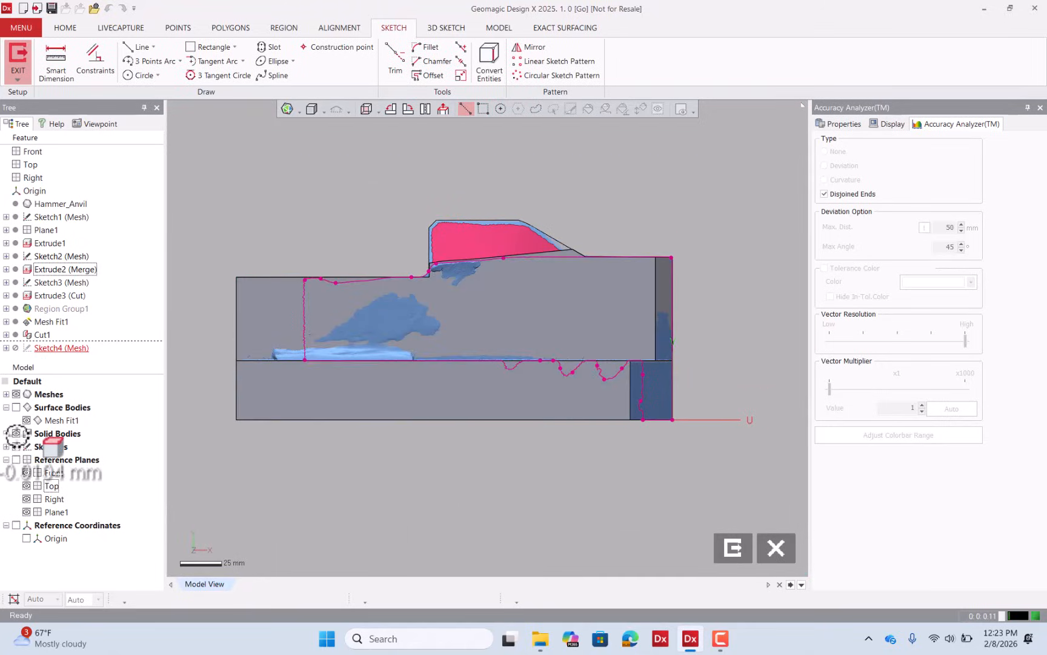
Fit a line to the sloped section polyline along the raised wall's top edge
scroll(501, 264, up, 5)
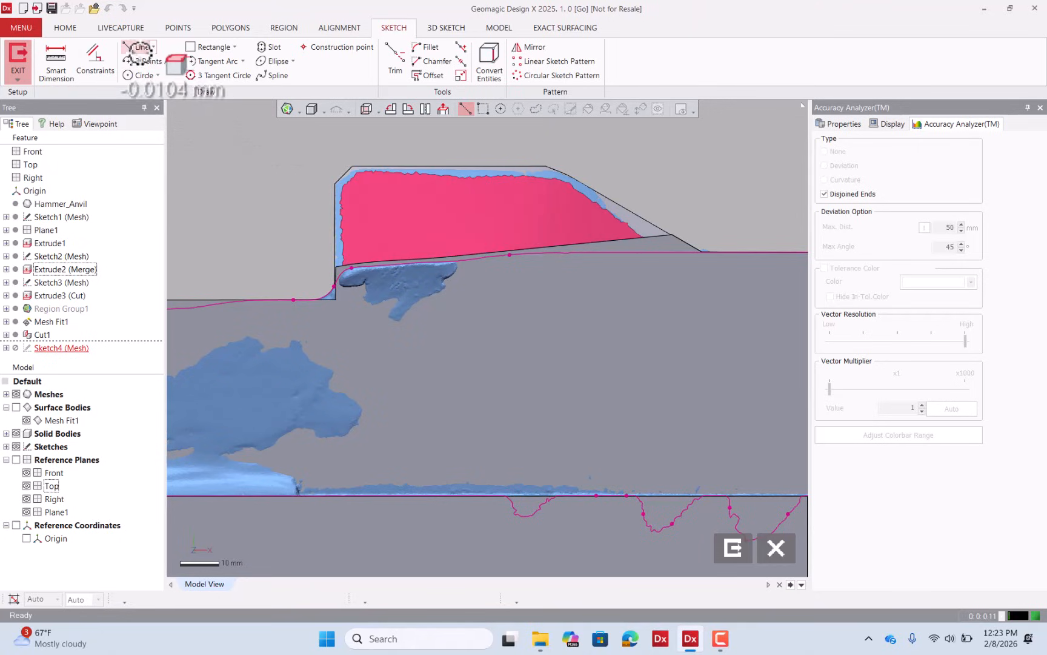
click(141, 47)
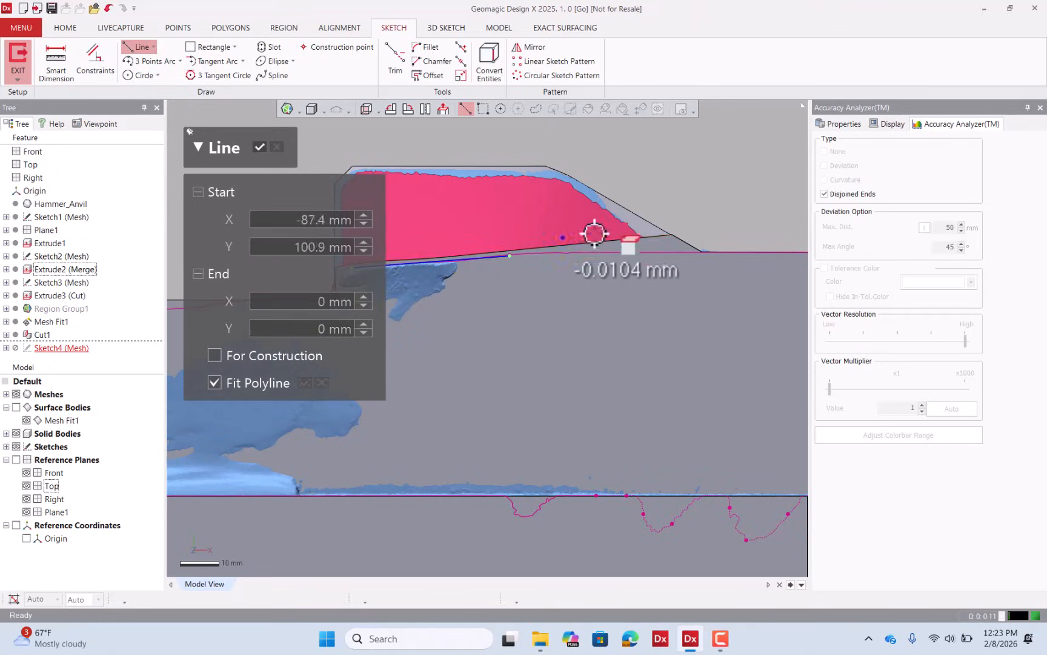
scroll(594, 232, down, 2)
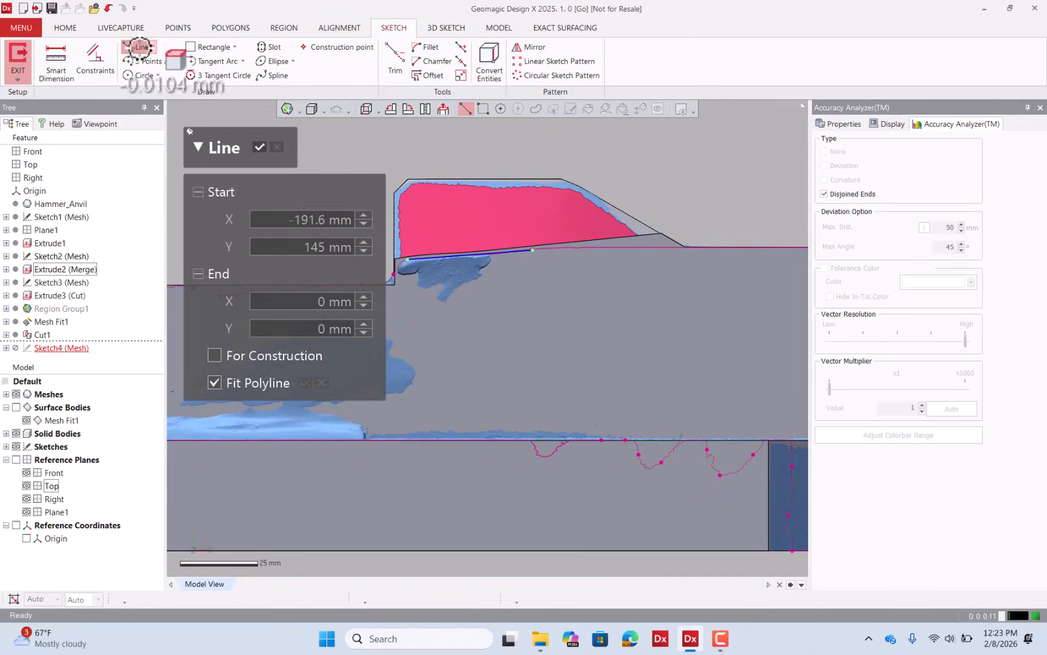
mouse_move(568, 241)
right_down()
mouse_move(491, 306)
mouse_move(529, 257)
right_up()
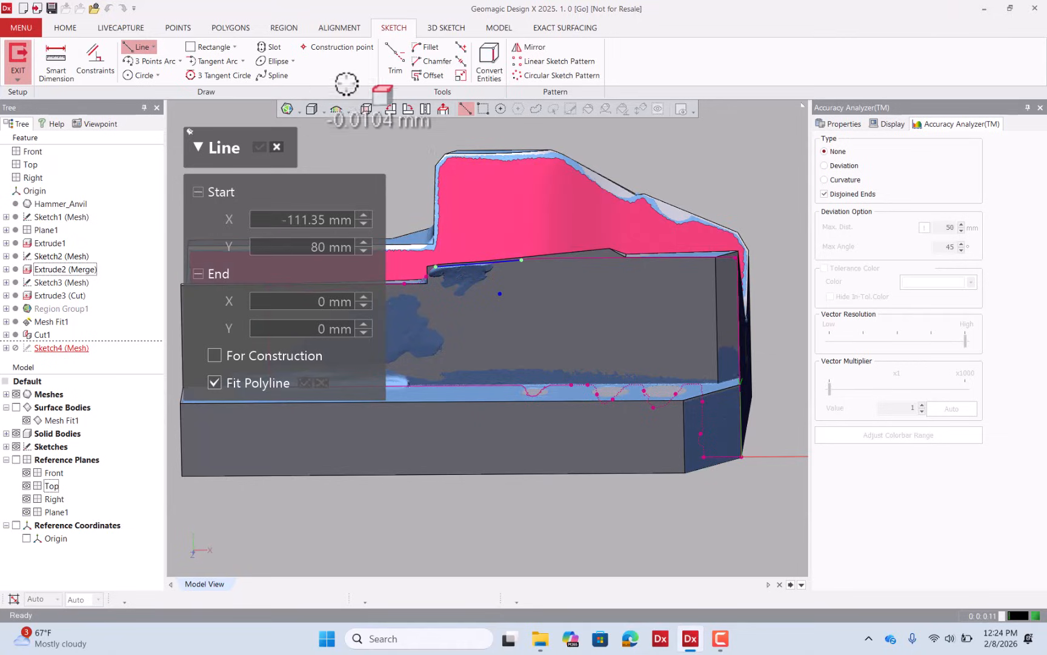
Convert the body's straight top edge beyond the slope into a sketch line
click(489, 61)
click(662, 256)
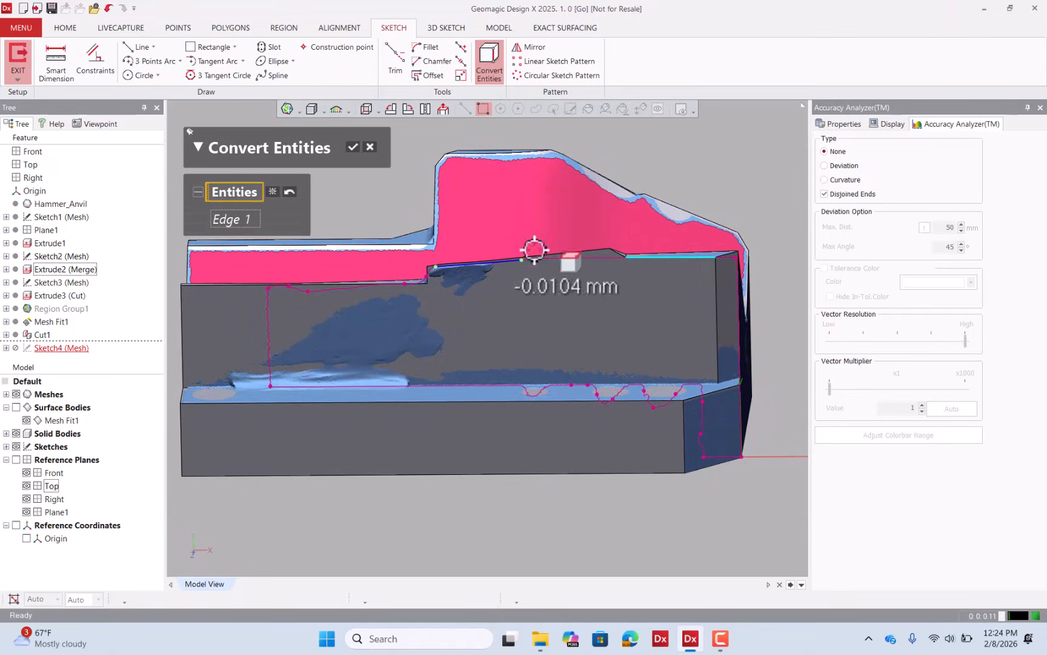
click(354, 146)
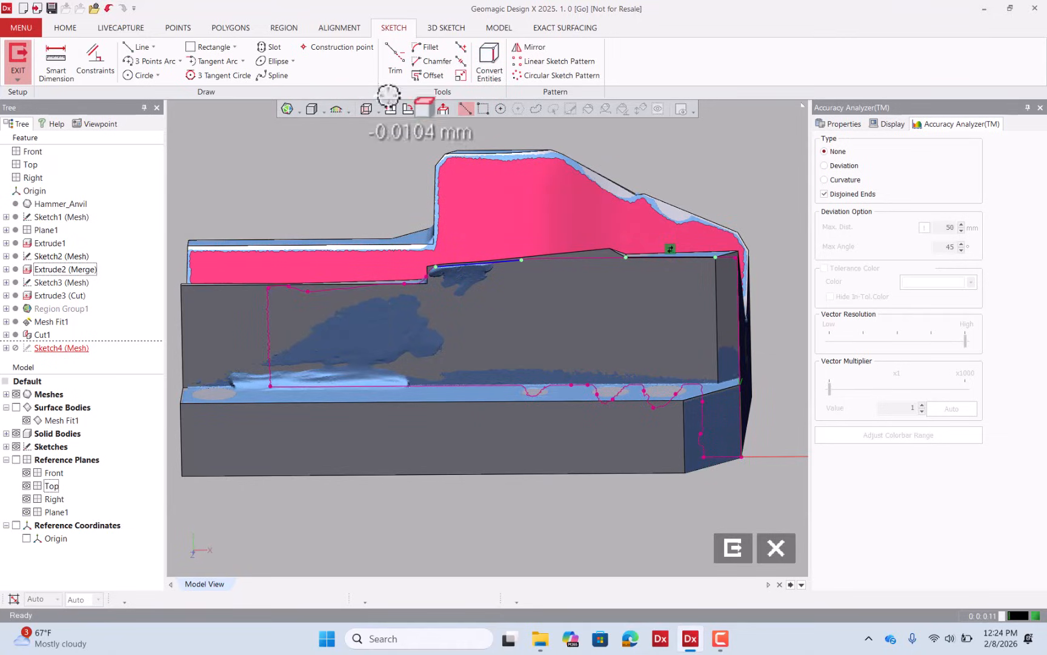
Corner-trim the sloped and straight lines to each other and resize their outer ends past the raised part of the wall
click(395, 64)
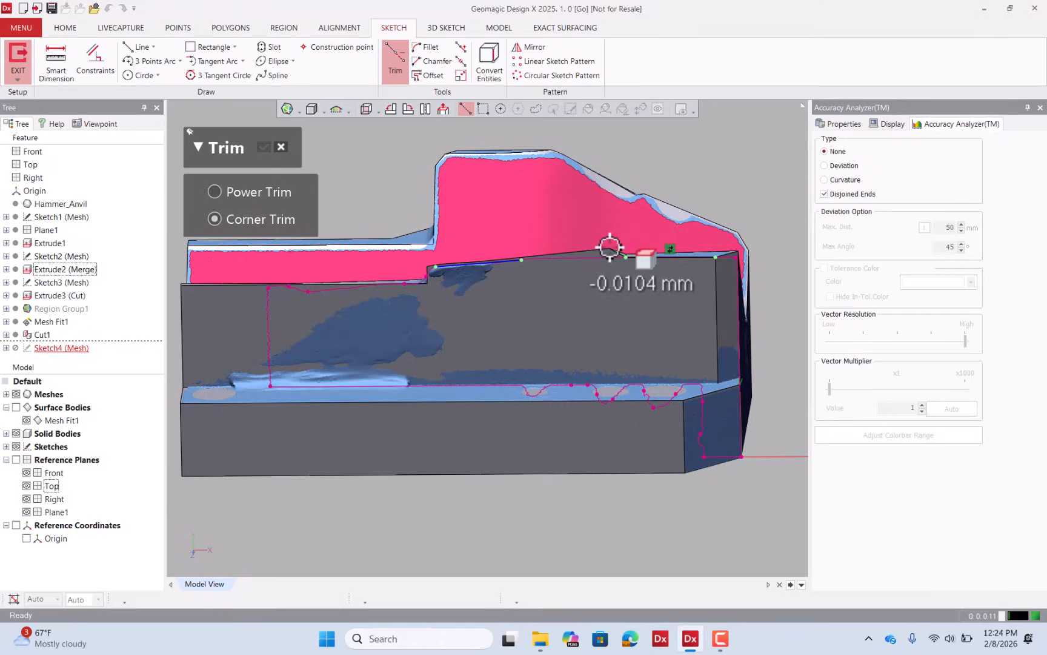
click(503, 261)
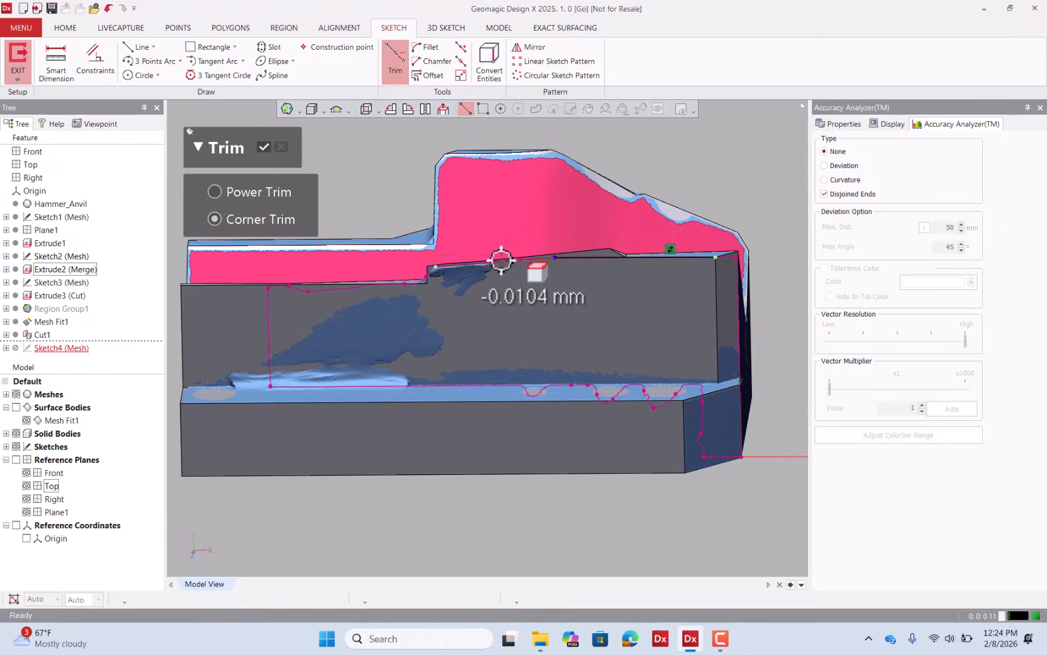
click(460, 75)
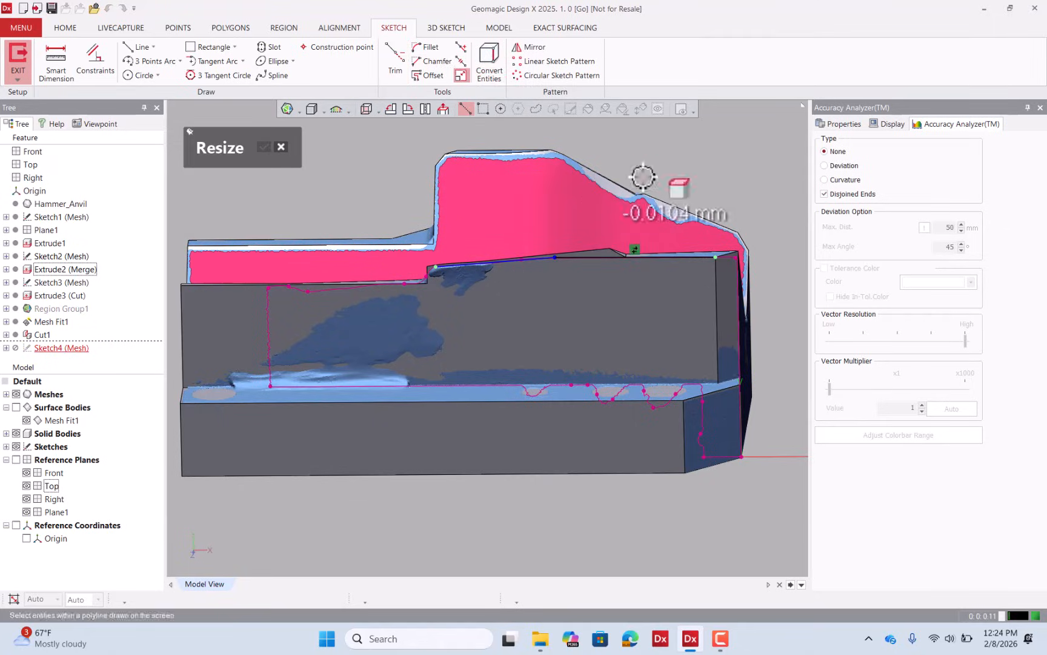
click(763, 257)
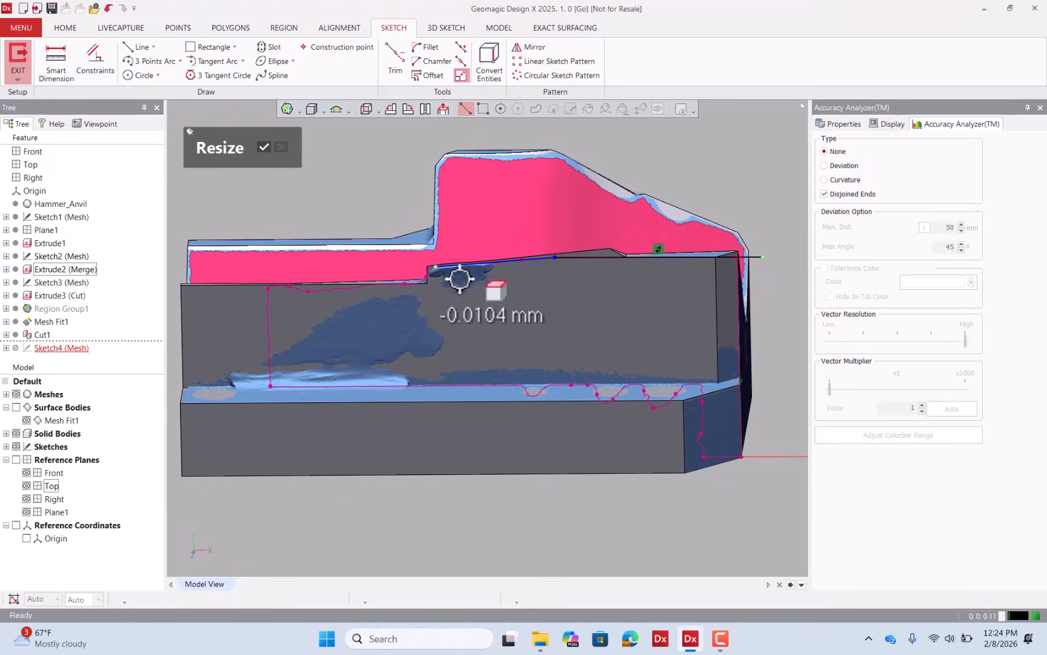
click(404, 270)
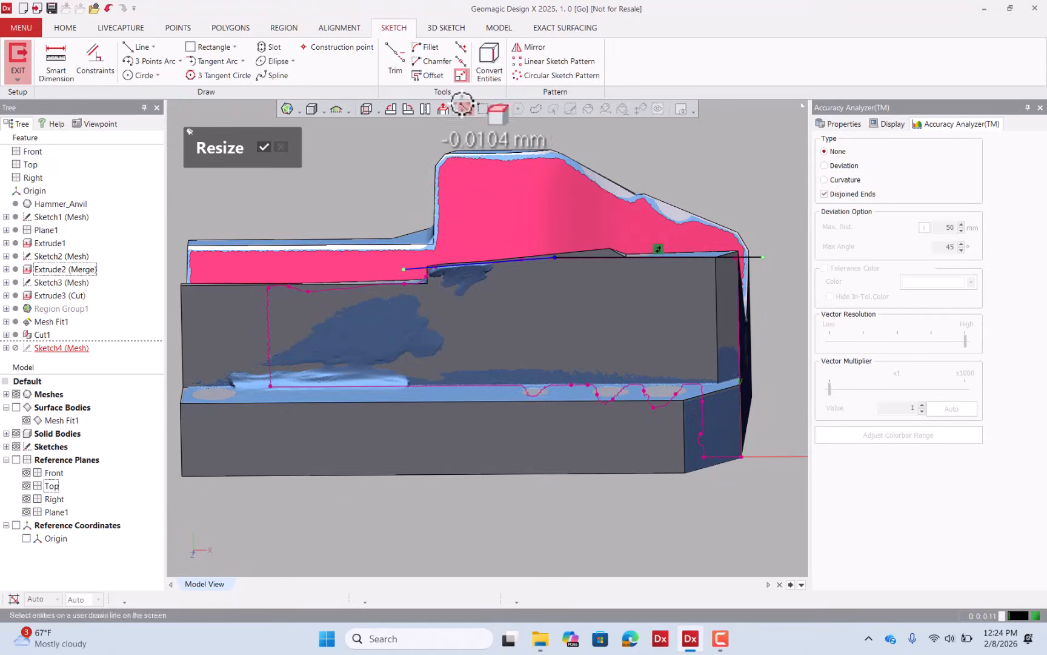
Hide the mesh and solid bodies, close the profile above the two lines with three perpendicular lines, and exit the sketch
click(143, 47)
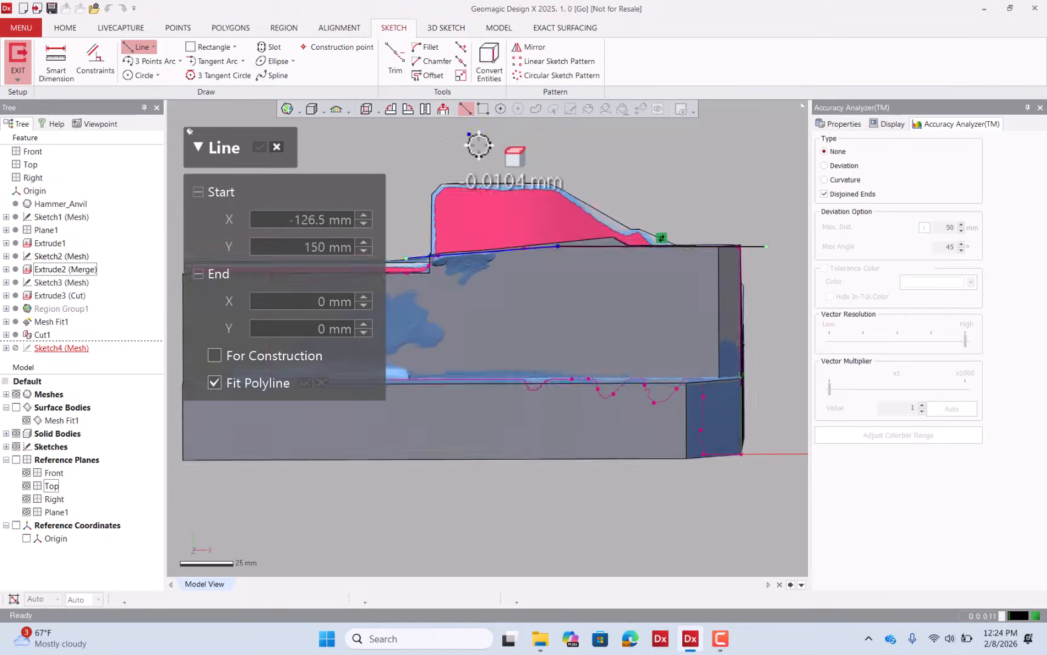
click(16, 394)
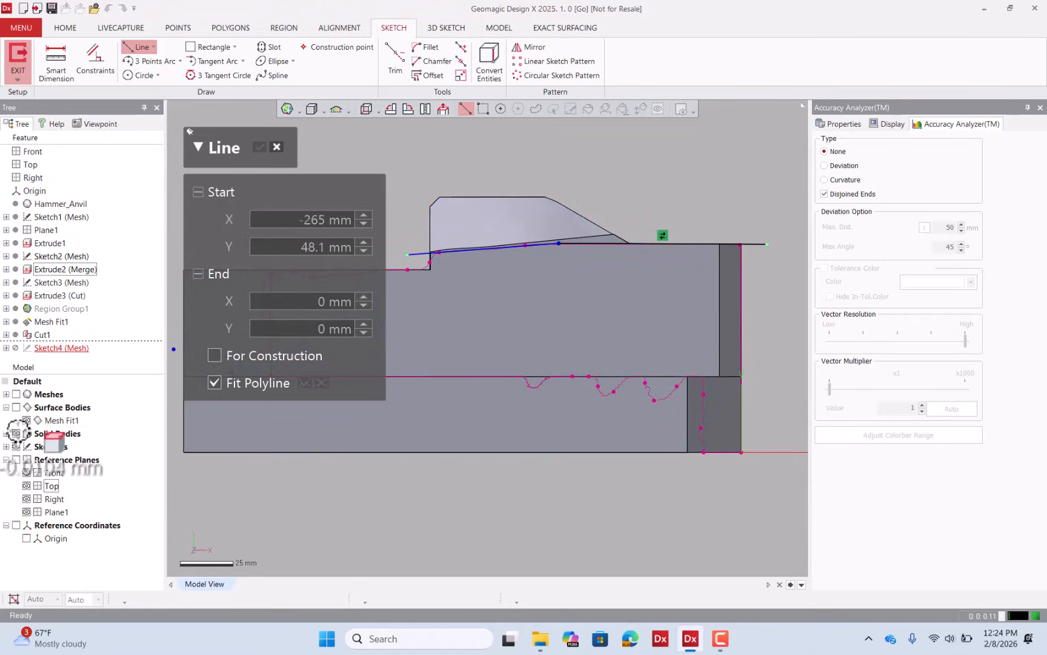
click(16, 433)
click(408, 255)
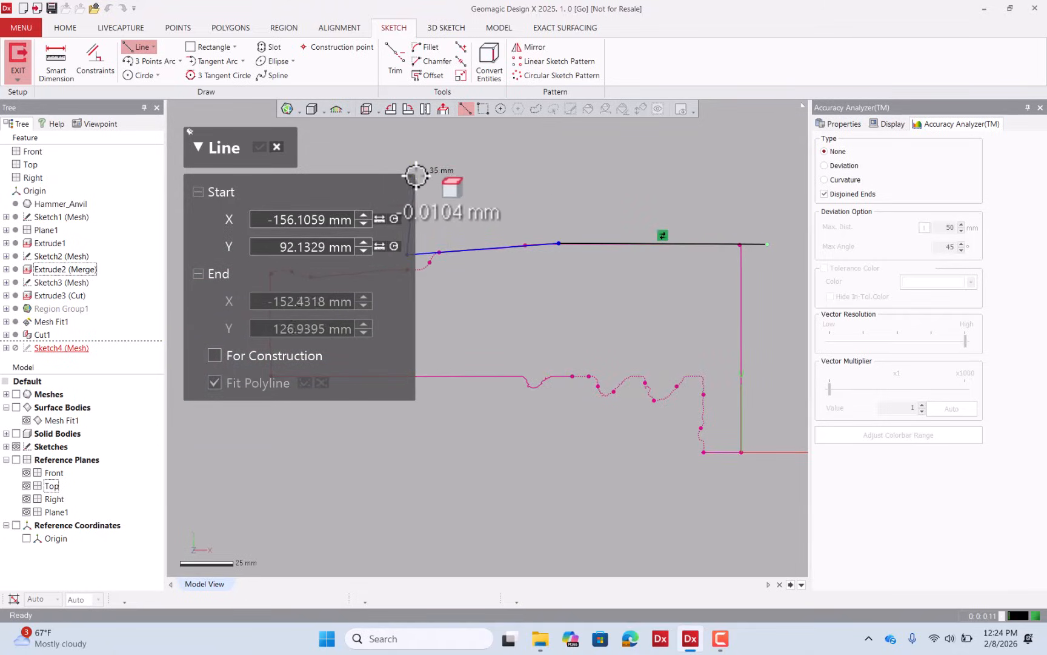
click(408, 151)
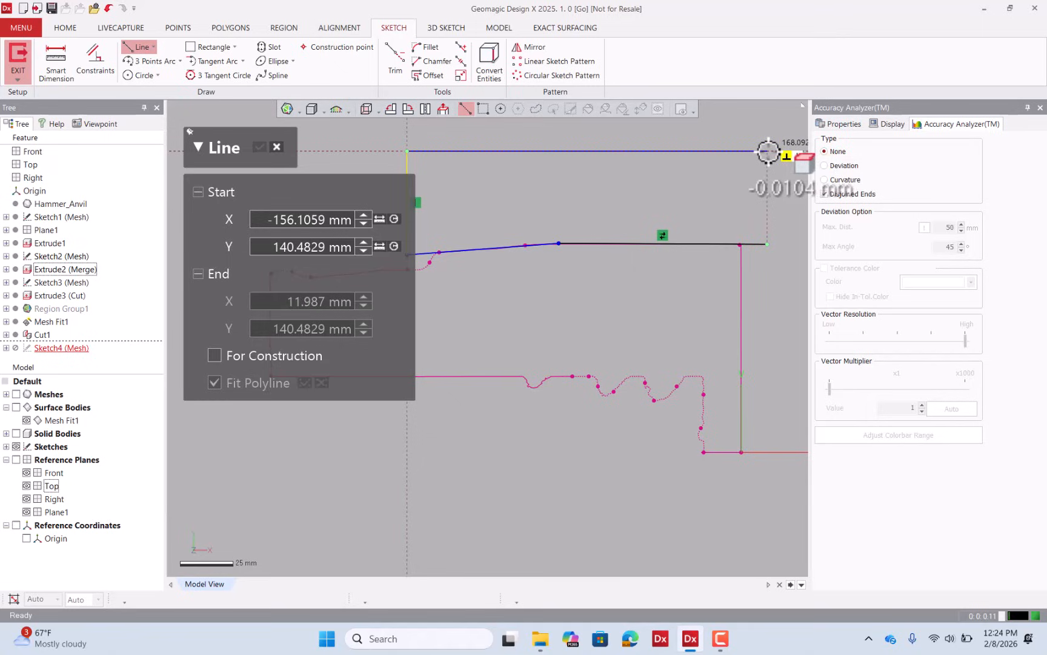
click(768, 151)
click(768, 243)
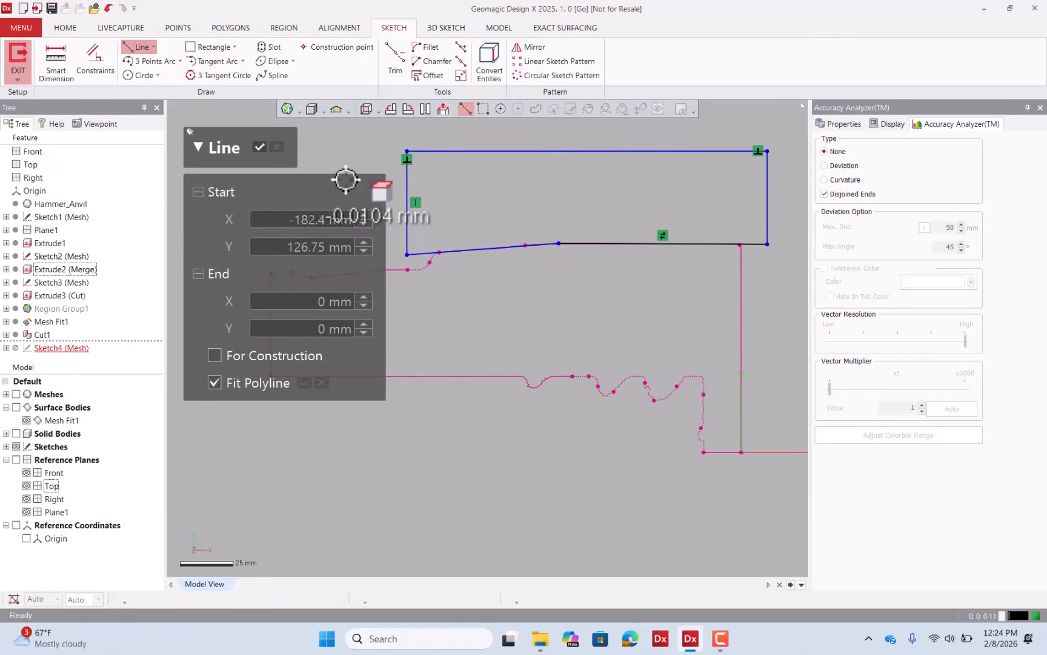
click(260, 147)
click(732, 545)
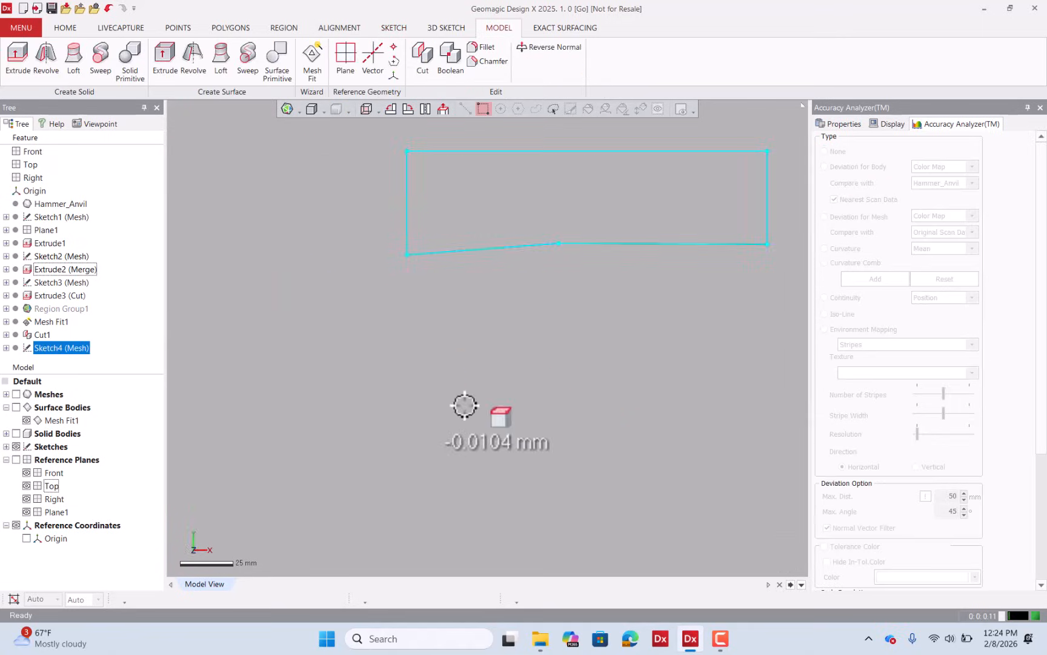
Show the solid body and cut it with a 60 mm Mid Plane extrusion of the profile above the raised side wall
right_drag(465, 405, 526, 381)
click(15, 434)
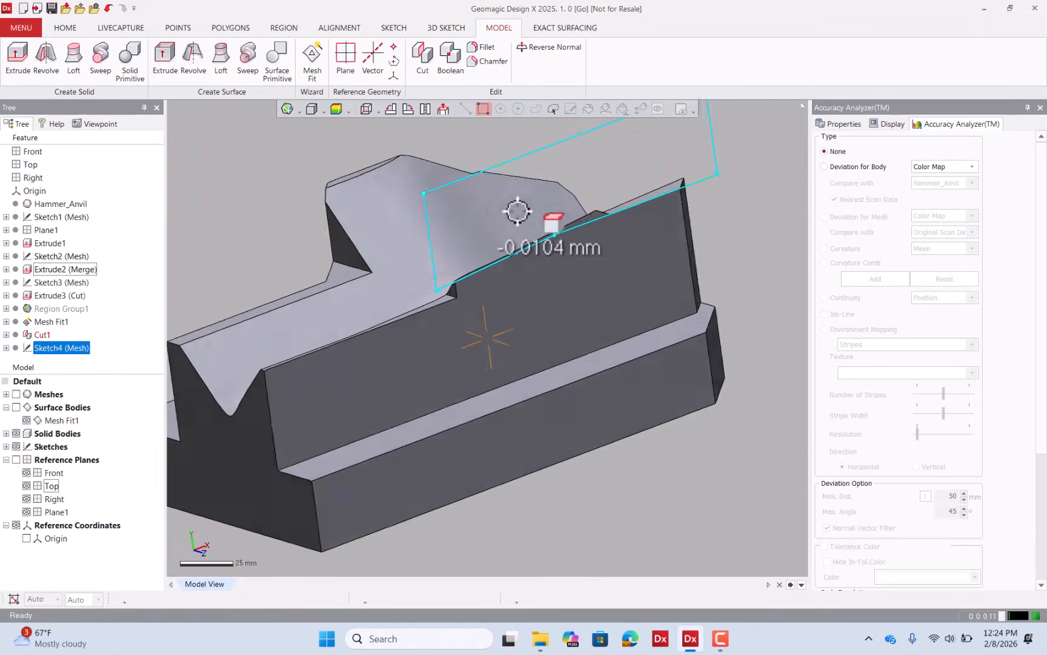
right_drag(517, 211, 562, 192)
click(19, 55)
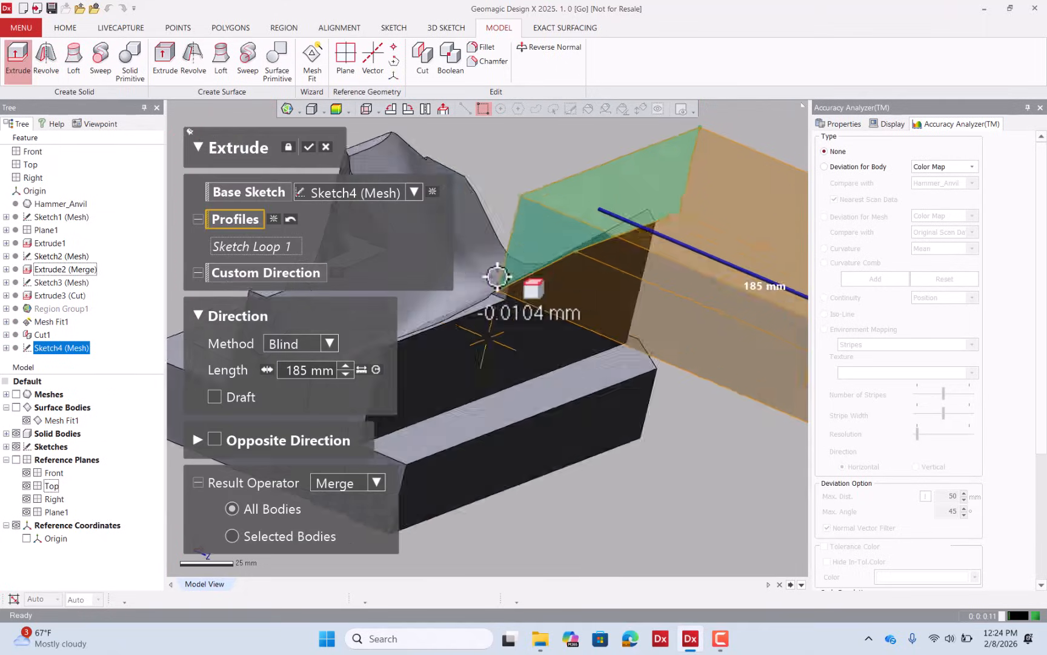
click(330, 344)
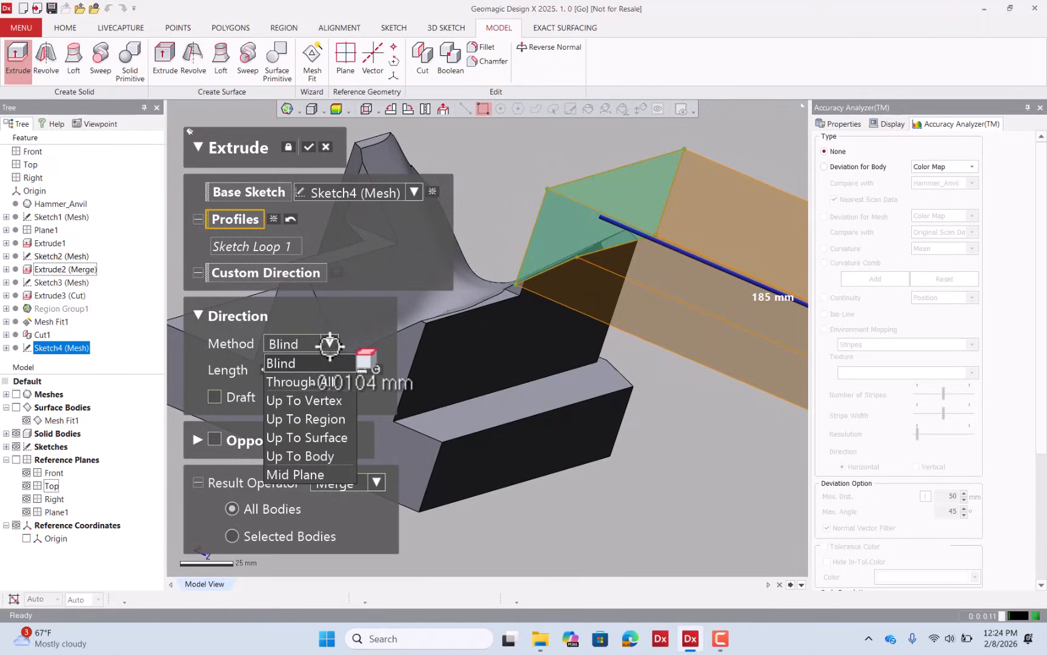
click(303, 474)
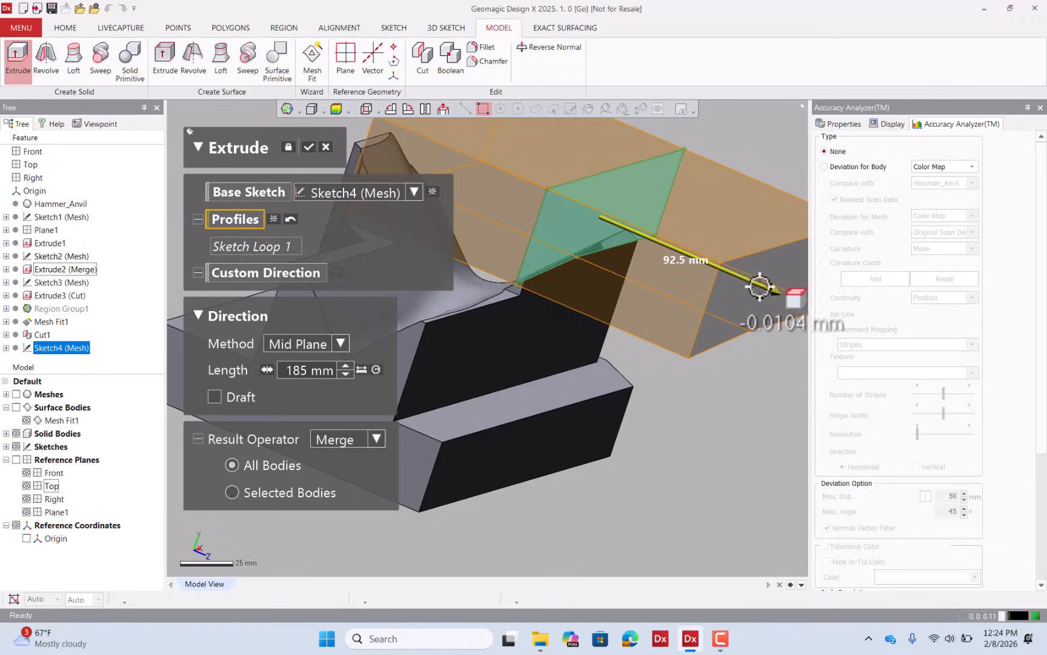
drag(759, 287, 654, 266)
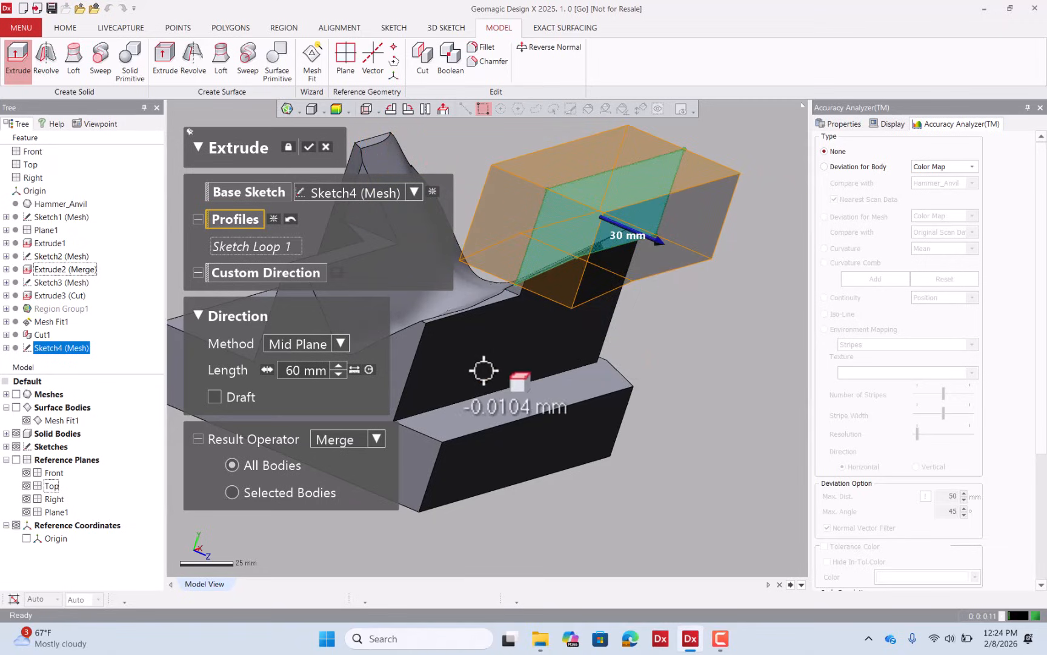
click(374, 436)
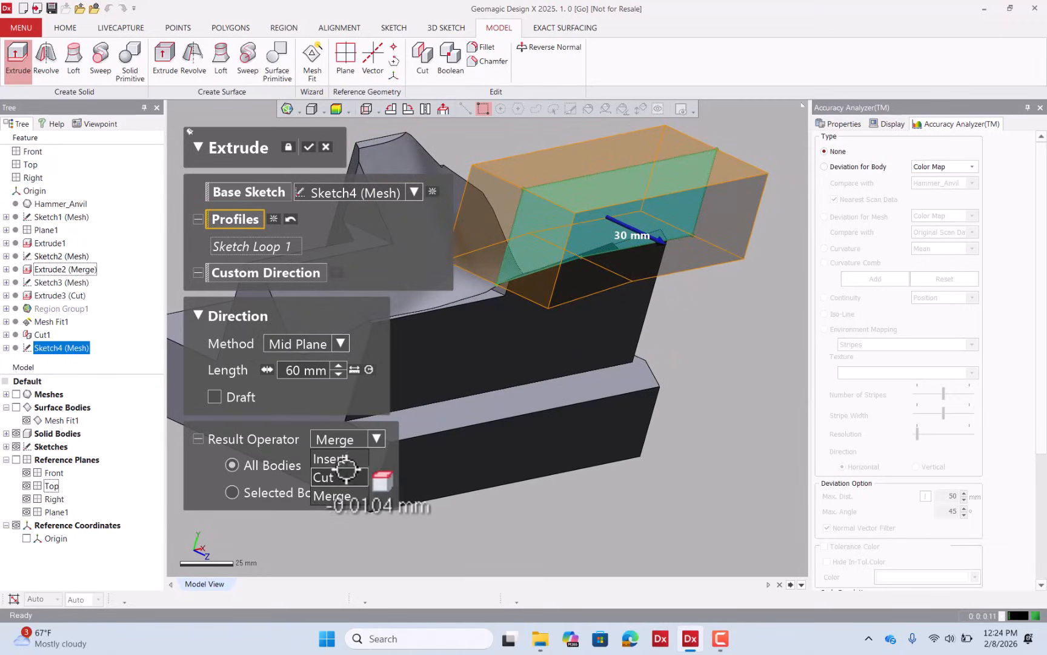
click(346, 472)
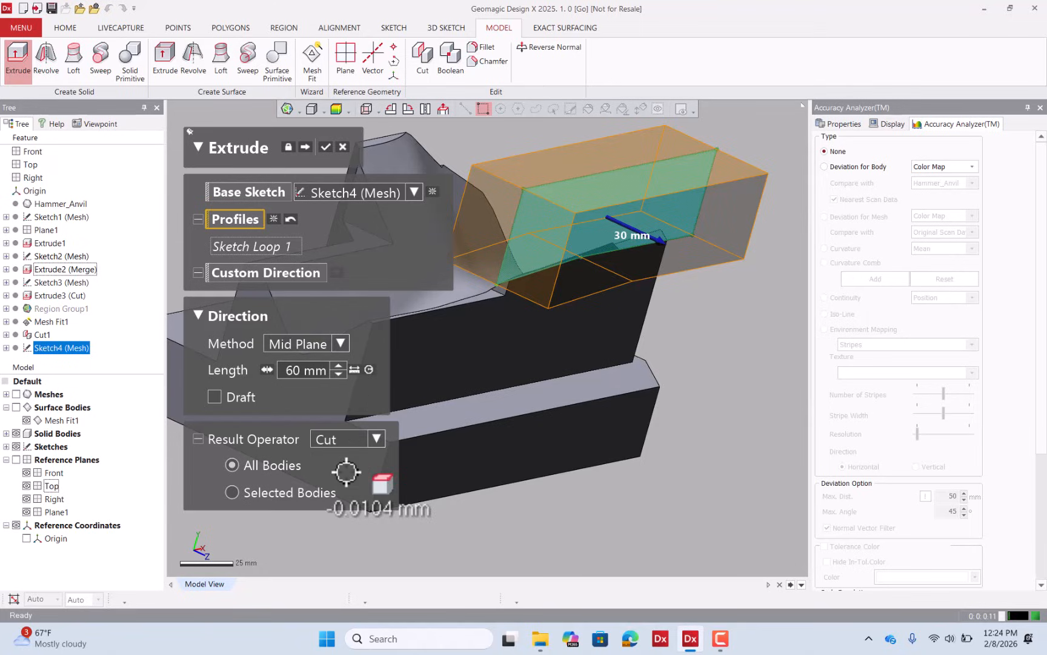
click(328, 146)
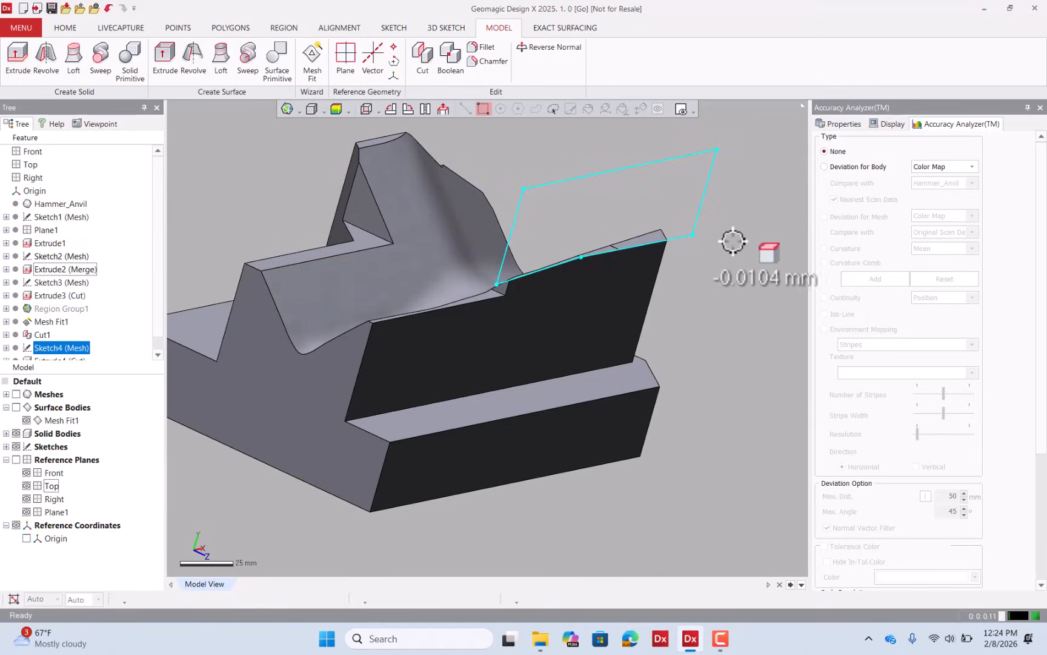
Inspect the cut wall and the opposite side of the body with the body deviation color map, then turn the map off
scroll(529, 314, up, 3)
right_drag(529, 314, 315, 196)
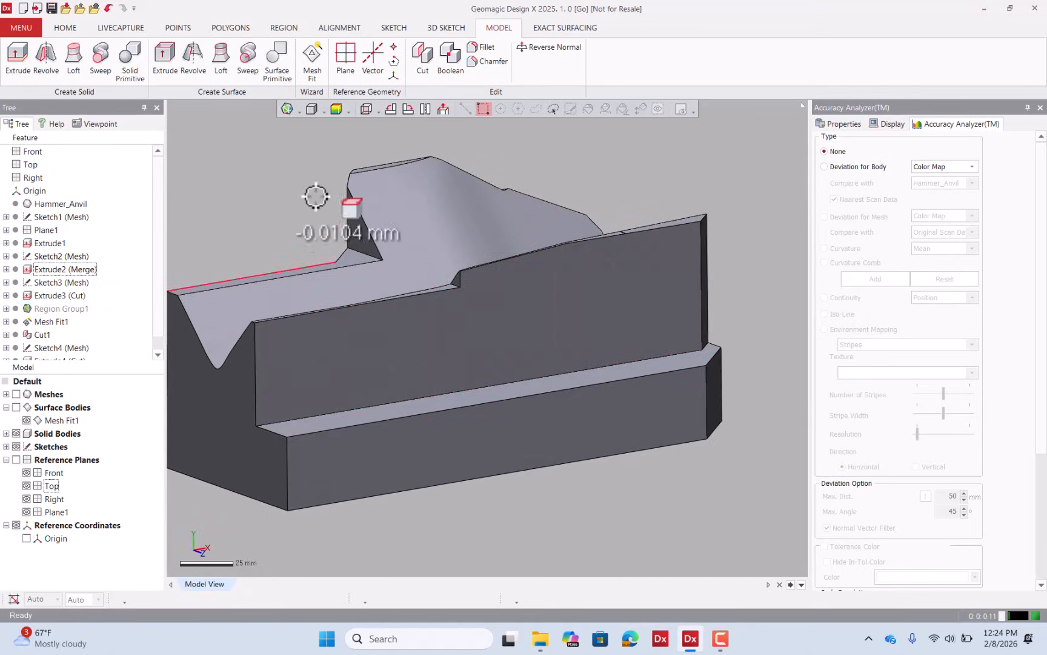
click(337, 109)
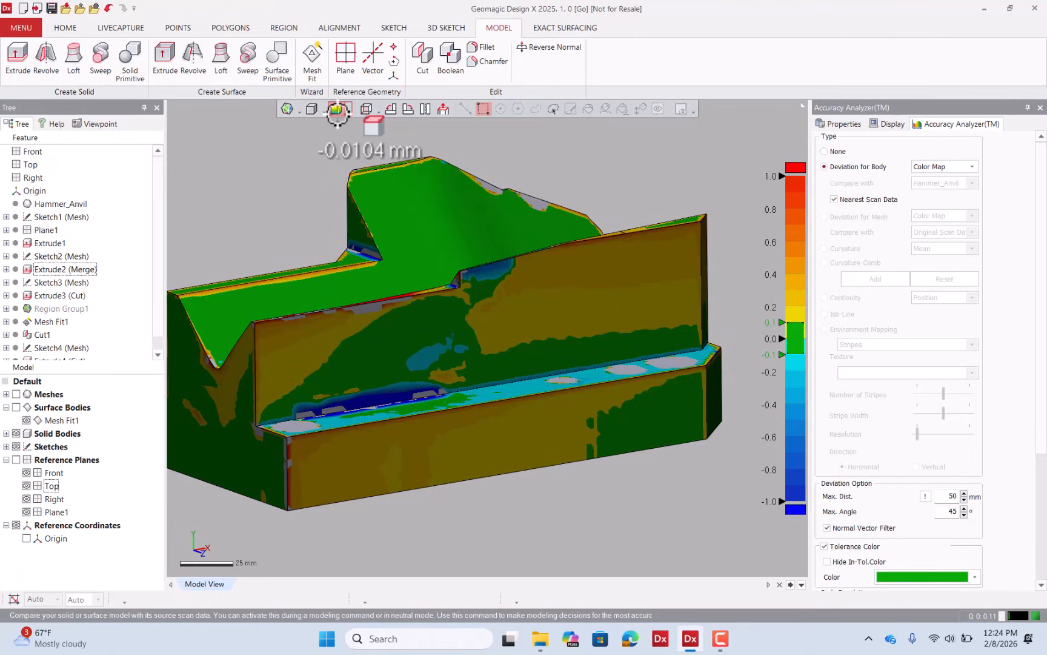
mouse_move(409, 316)
right_down()
mouse_move(606, 362)
mouse_move(512, 376)
mouse_move(327, 333)
mouse_move(484, 311)
mouse_move(367, 340)
mouse_move(448, 241)
mouse_move(318, 280)
right_up()
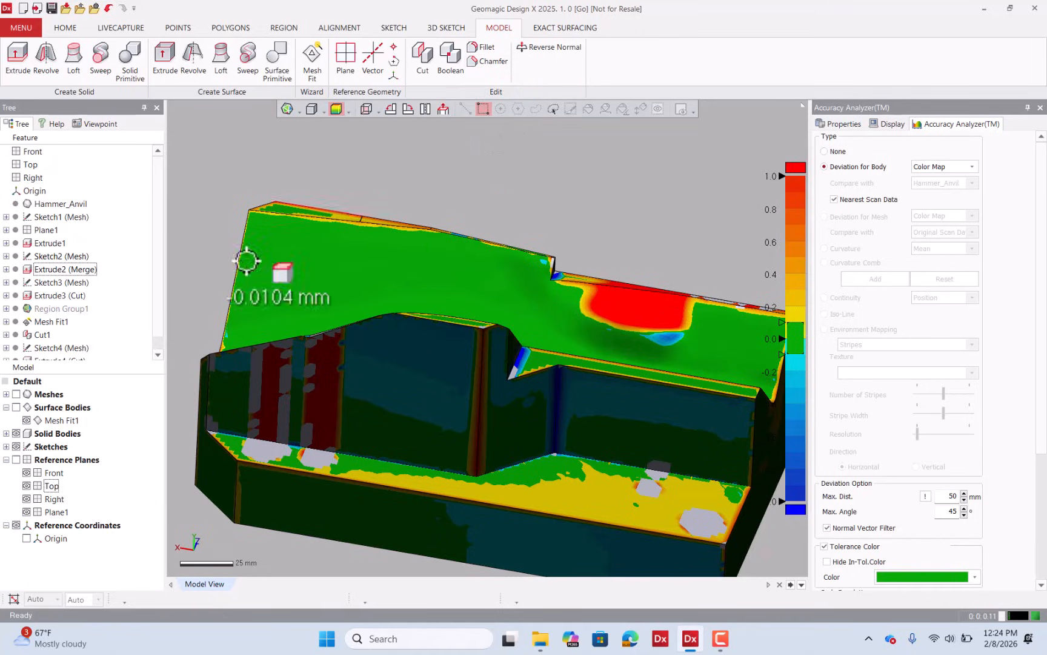
right_drag(297, 327, 537, 391)
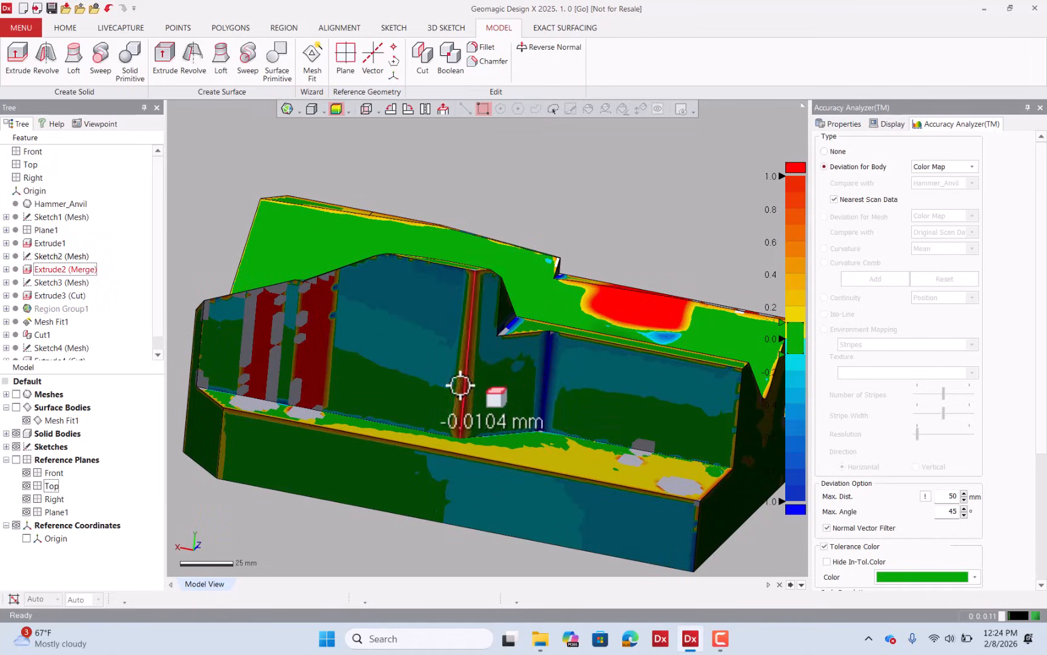
click(338, 111)
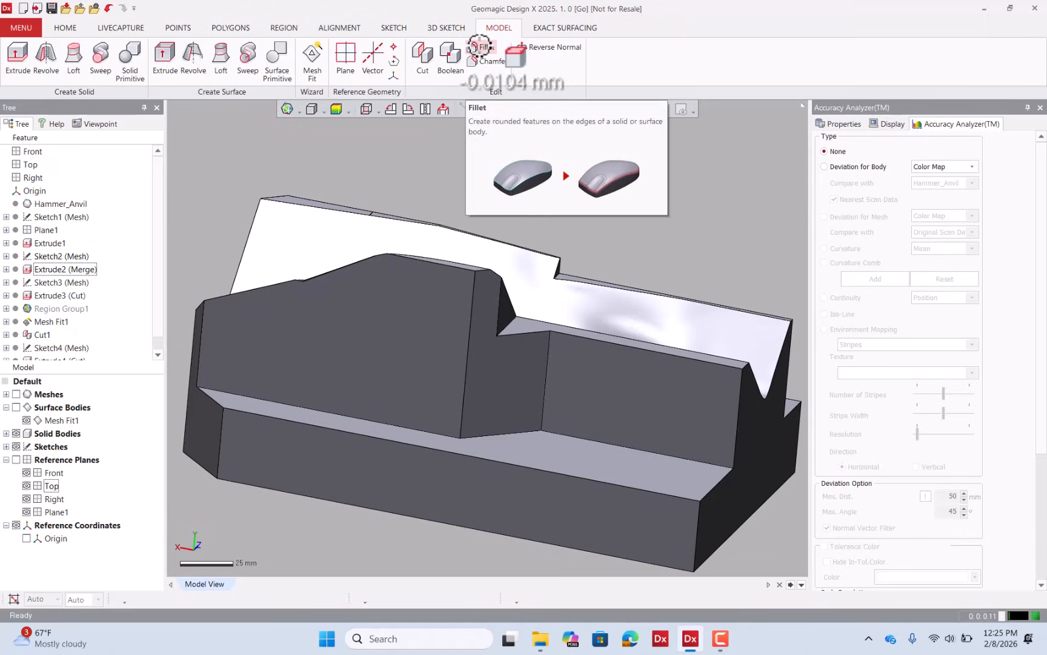
Add a 15 mm constant fillet to the convex vertical edge of the stepped side wall
click(479, 46)
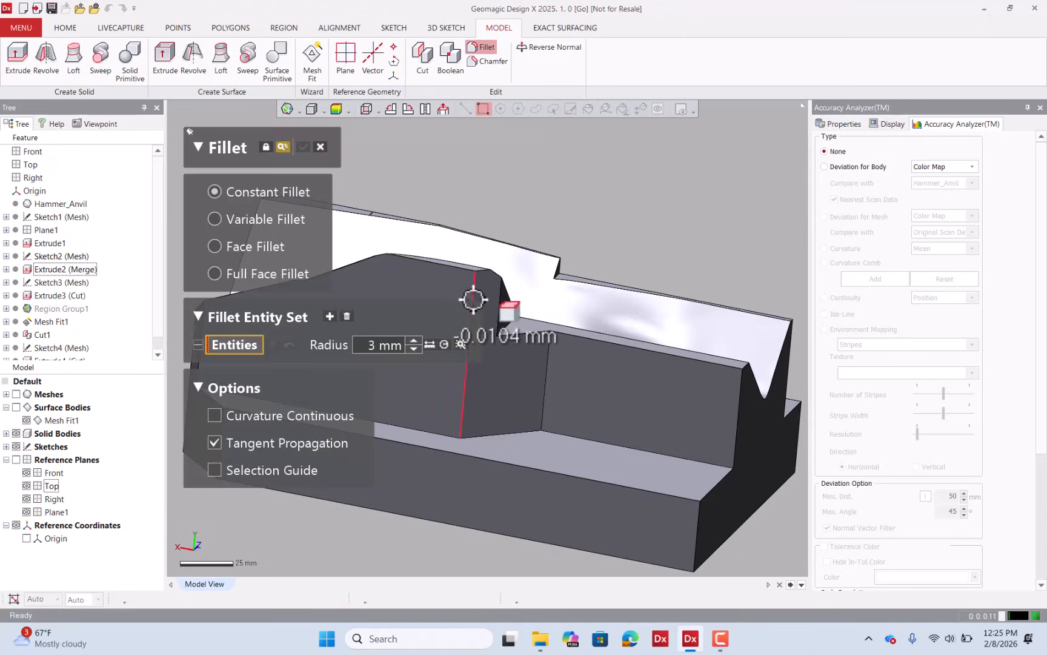
click(473, 298)
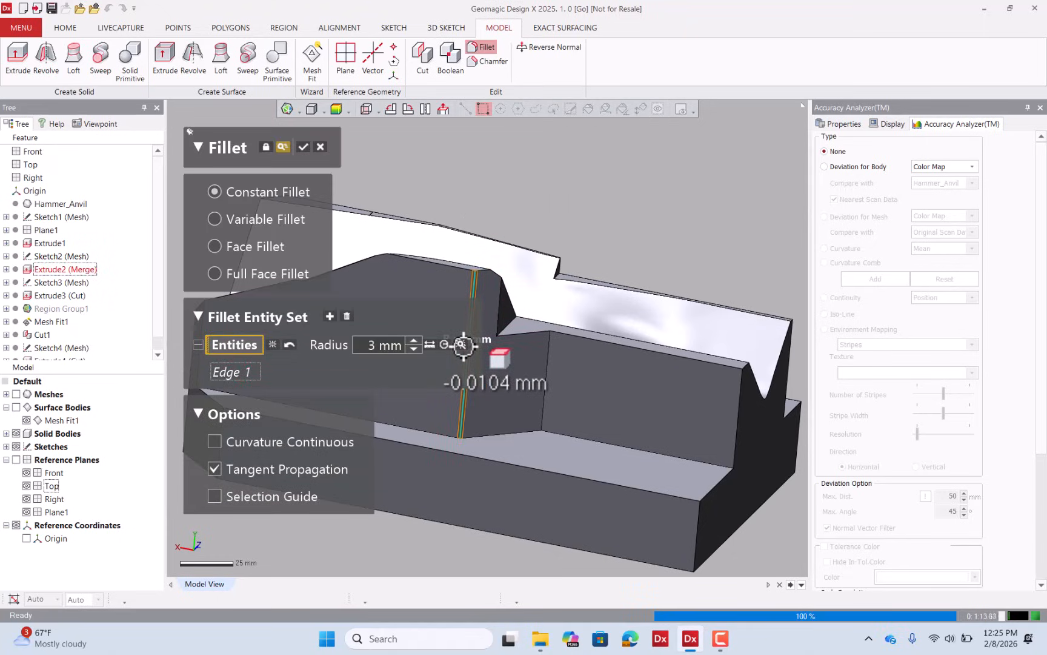
click(463, 345)
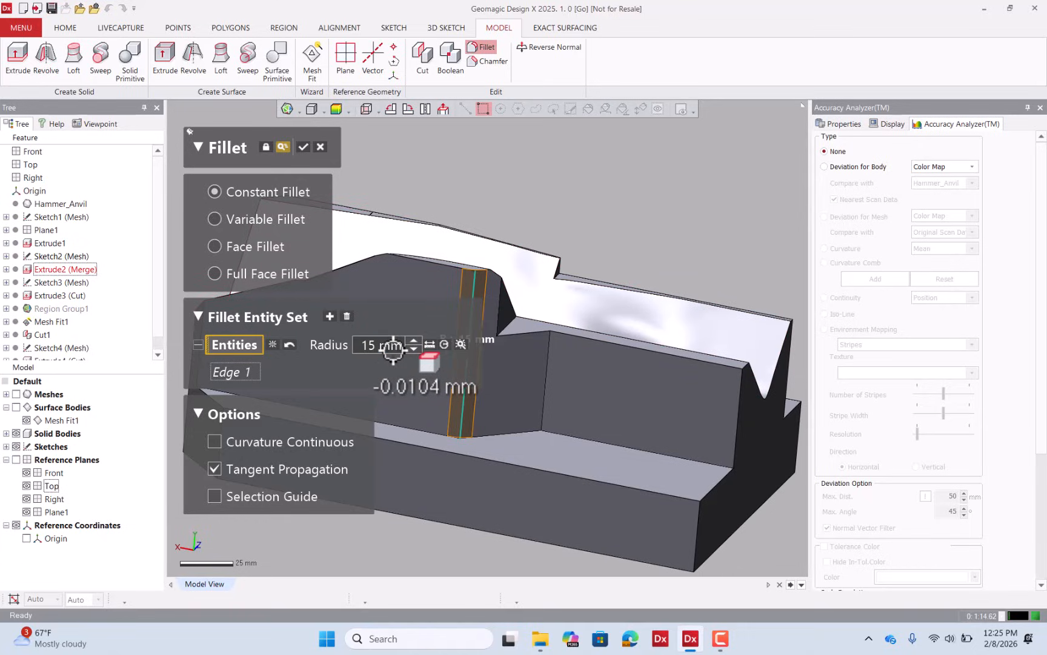
click(388, 285)
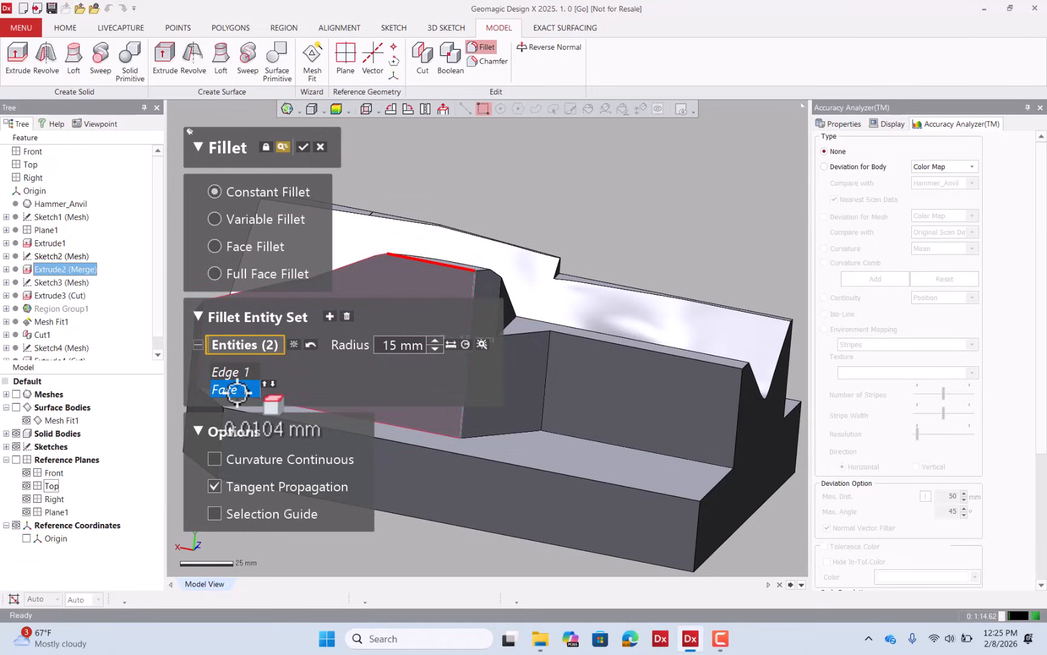
key(Delete)
click(303, 147)
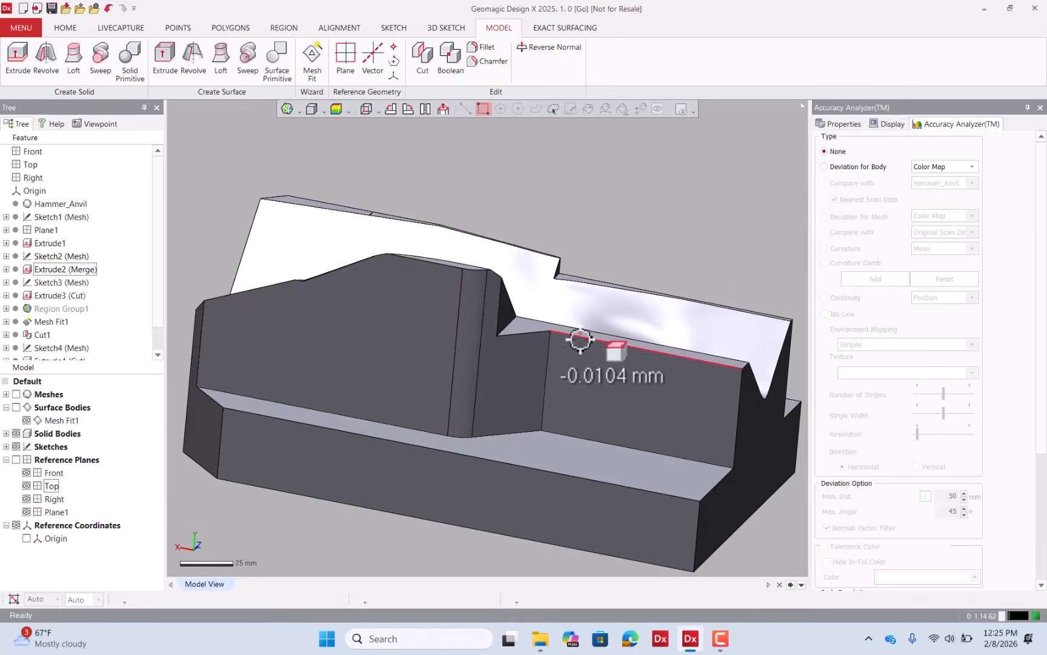
Add a 15 mm constant fillet to the neighbouring concave vertical edge of the stepped side wall
click(480, 49)
click(550, 359)
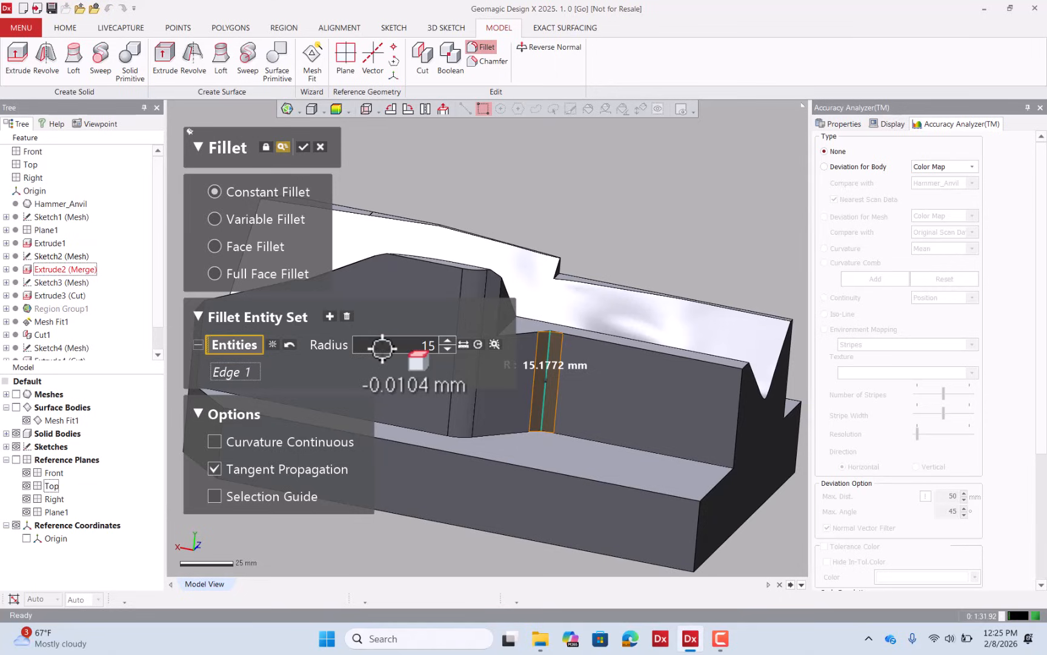
click(308, 147)
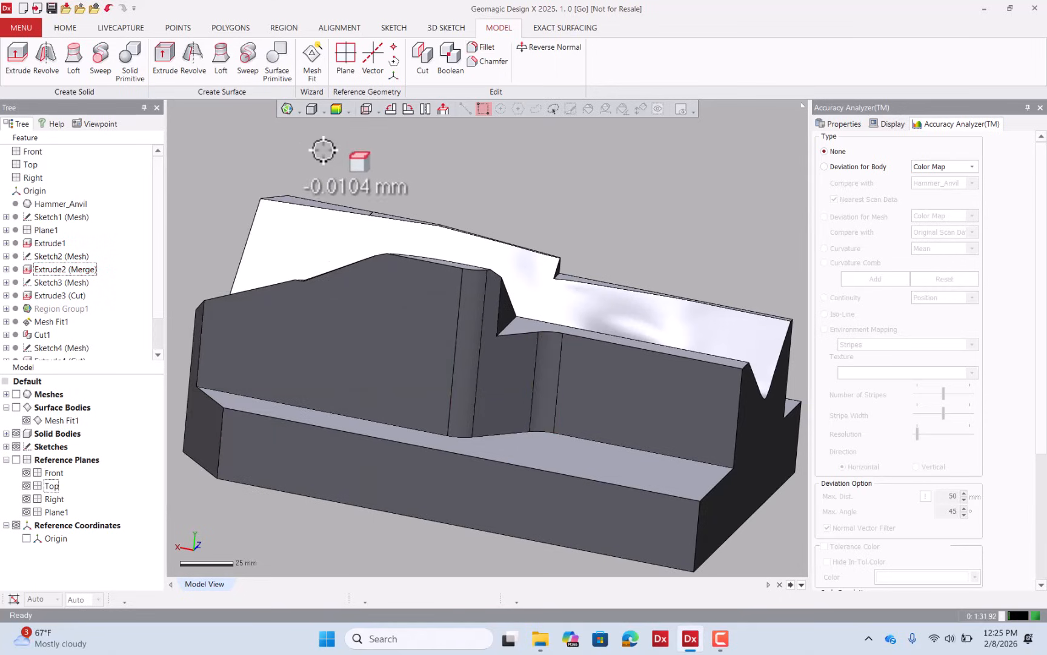
Examine the body deviation color map around the two new fillets and the pocket in the opposite wall's inner face
click(336, 109)
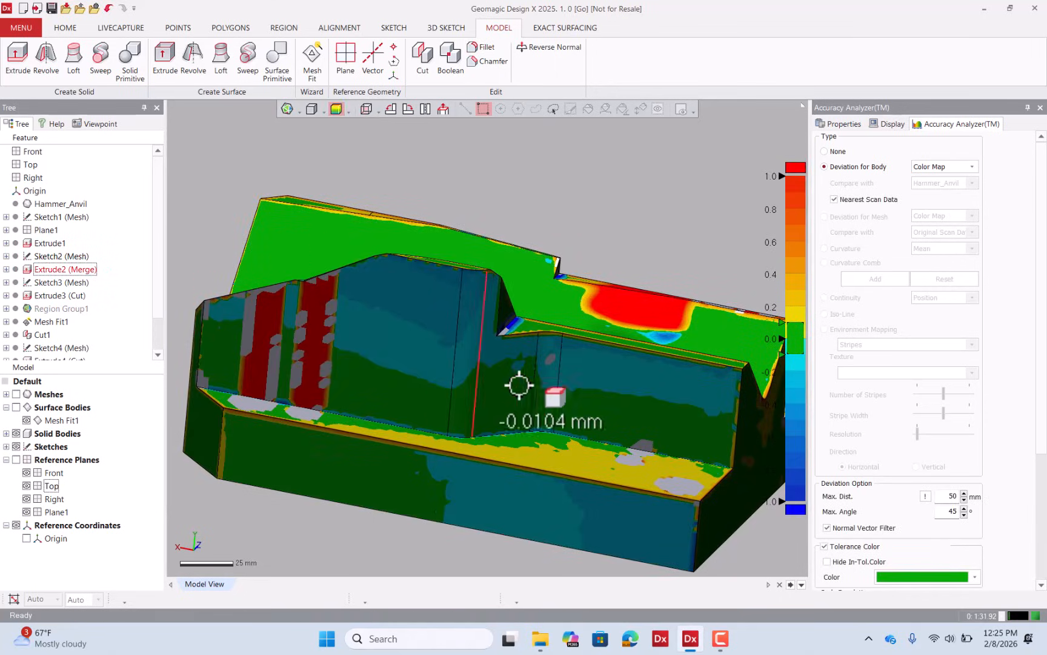
right_drag(584, 402, 479, 402)
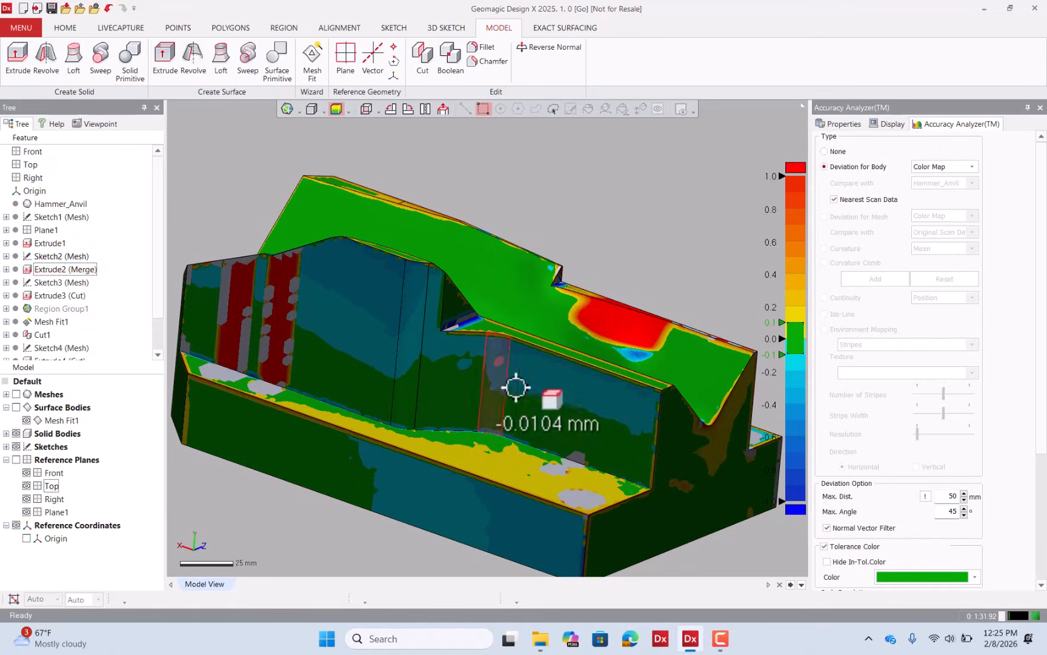
mouse_move(606, 397)
right_down()
mouse_move(554, 353)
mouse_move(476, 376)
right_up()
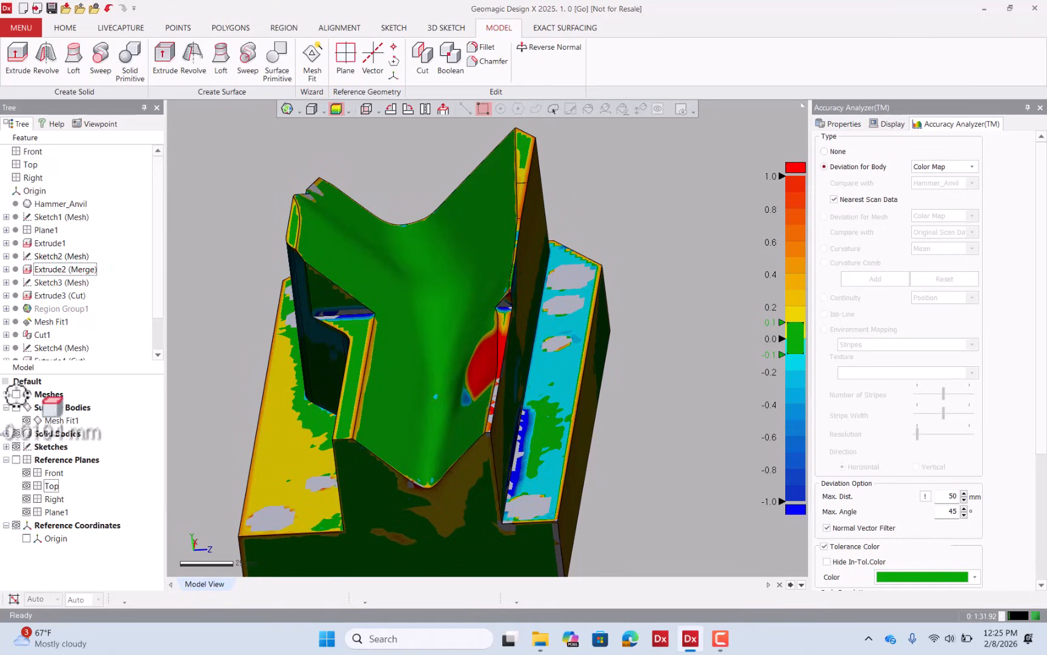
right_drag(445, 409, 626, 346)
mouse_move(543, 344)
right_down()
mouse_move(651, 328)
mouse_move(498, 315)
mouse_move(550, 329)
right_up()
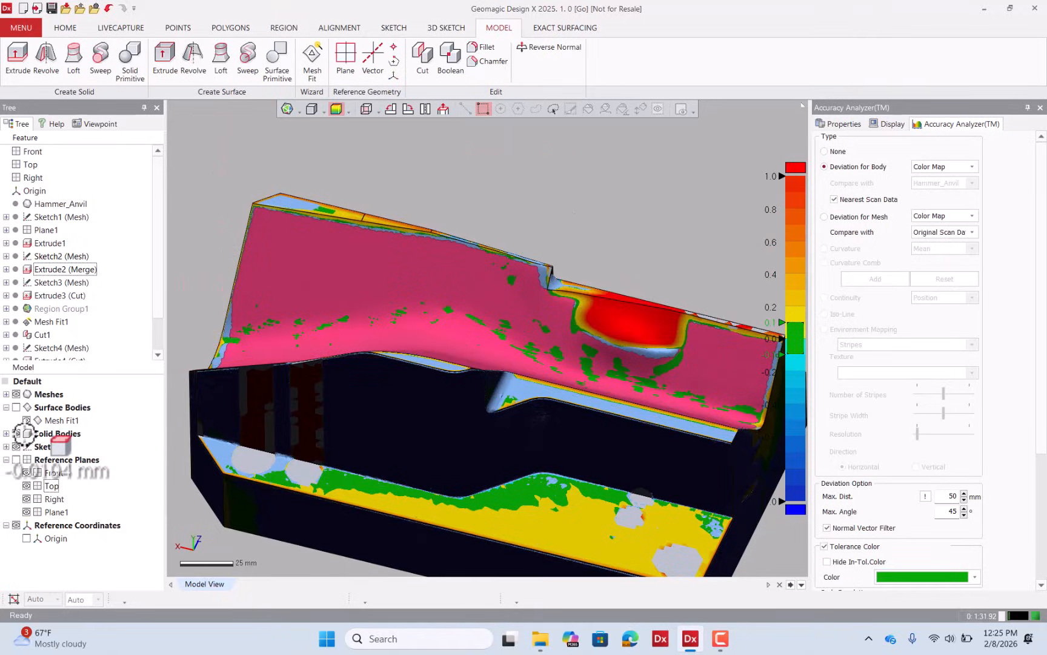
With only the mesh shown, paint-select the scooped pocket in the inner side wall and insert the selection as a region
click(17, 433)
scroll(669, 318, up, 5)
right_drag(669, 318, 559, 259)
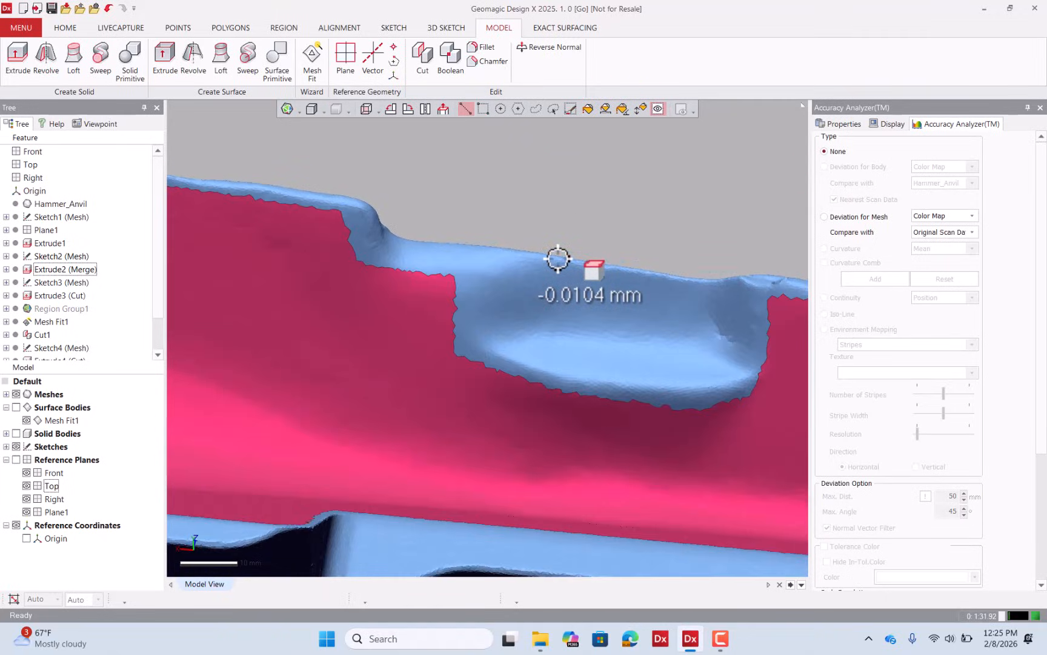
click(571, 111)
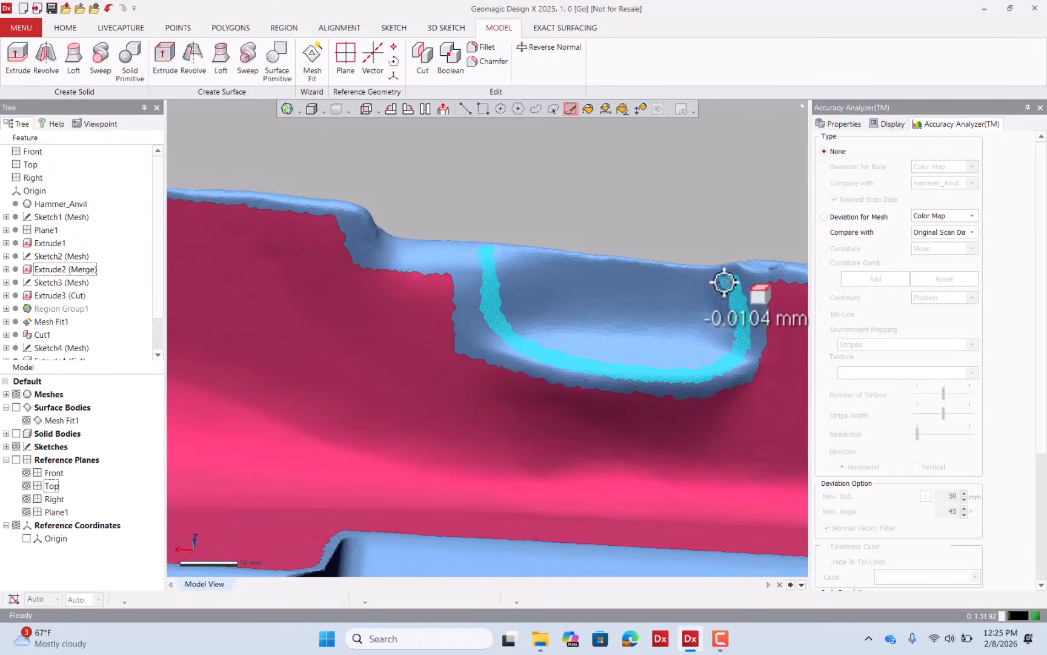
mouse_move(640, 276)
mouse_down()
mouse_move(551, 265)
mouse_move(517, 301)
mouse_move(598, 306)
mouse_move(561, 312)
mouse_up()
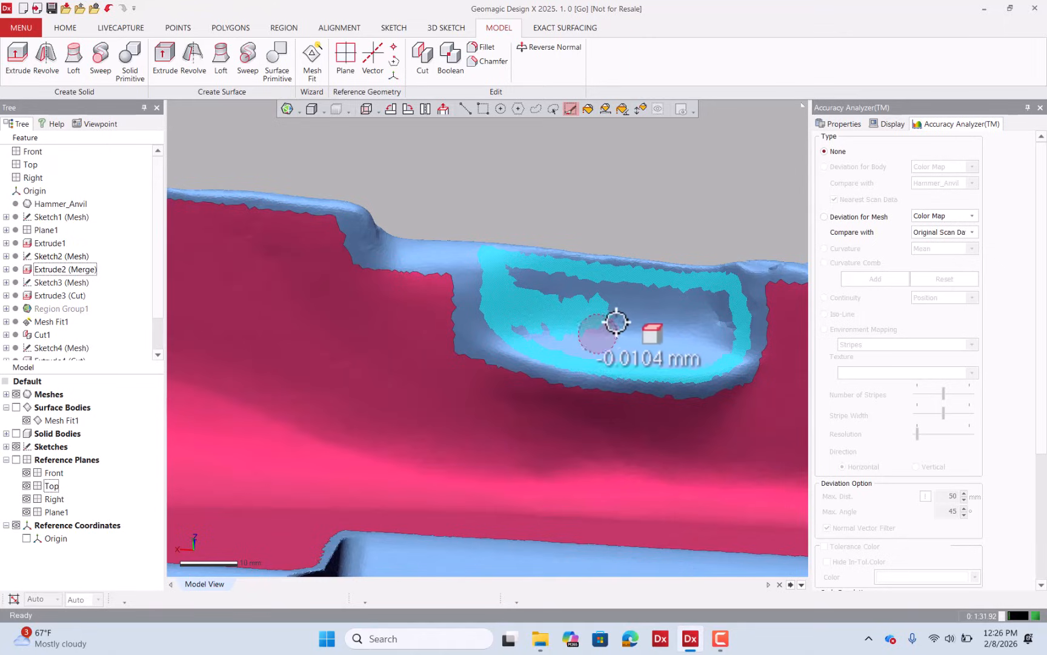
mouse_move(560, 312)
mouse_down()
mouse_move(519, 275)
mouse_move(542, 289)
mouse_move(701, 306)
mouse_move(708, 335)
mouse_move(657, 346)
mouse_move(595, 337)
mouse_move(526, 311)
mouse_move(499, 280)
mouse_move(510, 313)
mouse_move(537, 342)
mouse_move(629, 355)
mouse_move(706, 347)
mouse_move(727, 322)
mouse_move(720, 302)
mouse_move(525, 289)
mouse_up()
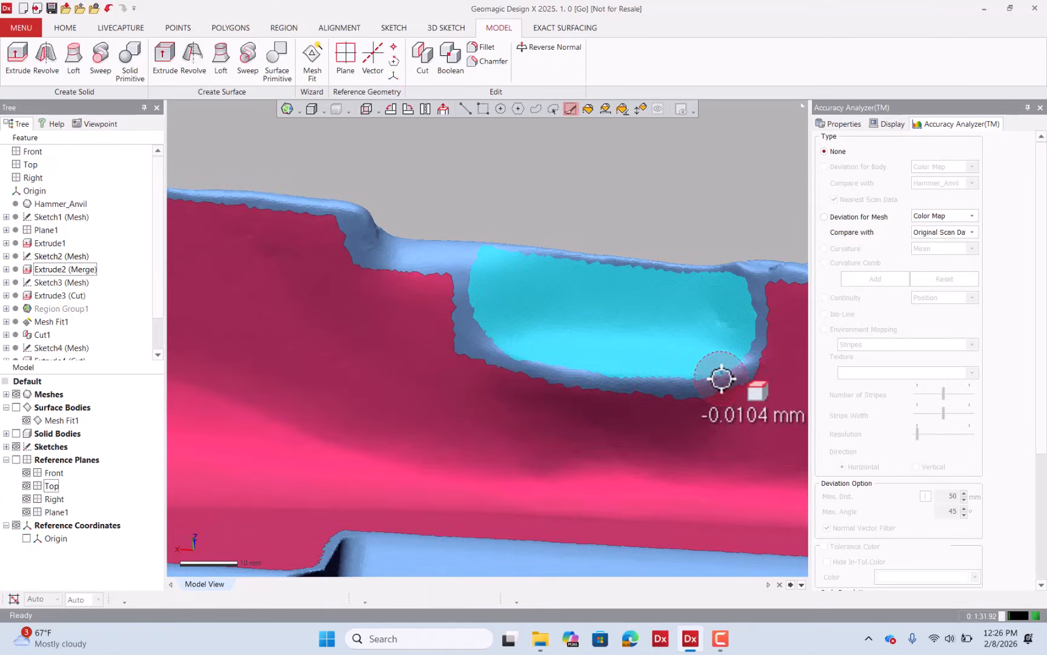
right_drag(720, 374, 467, 370)
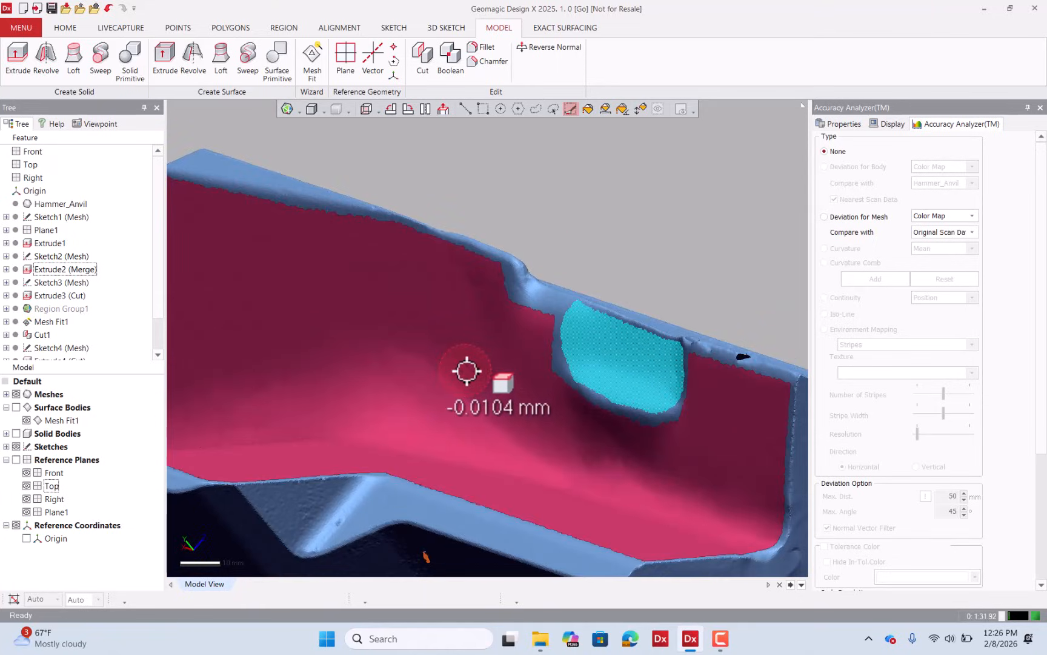
click(283, 27)
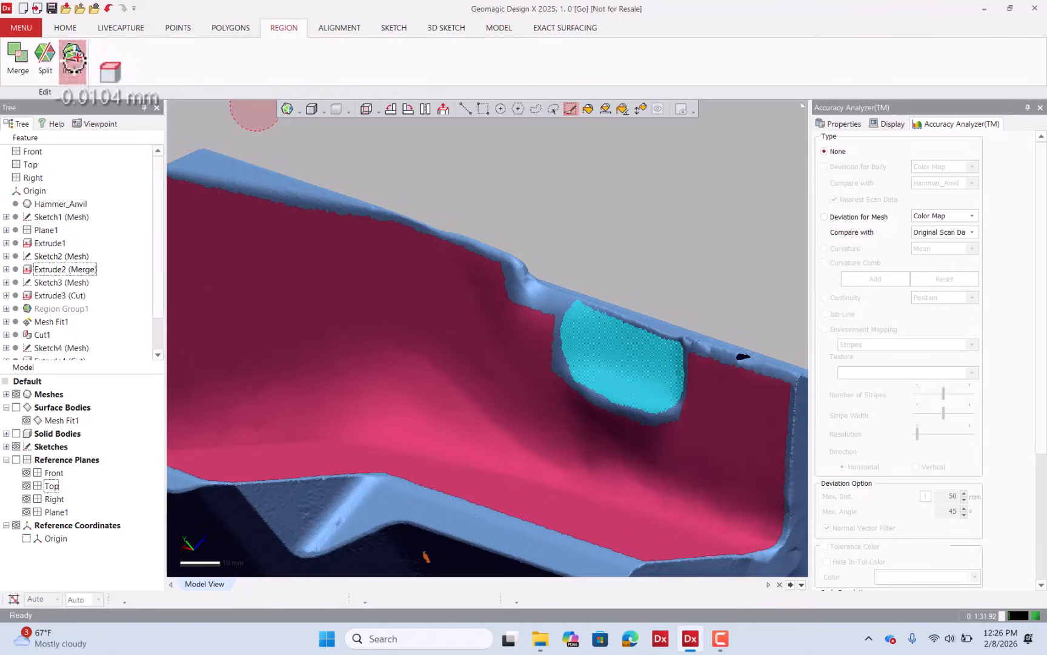
click(73, 56)
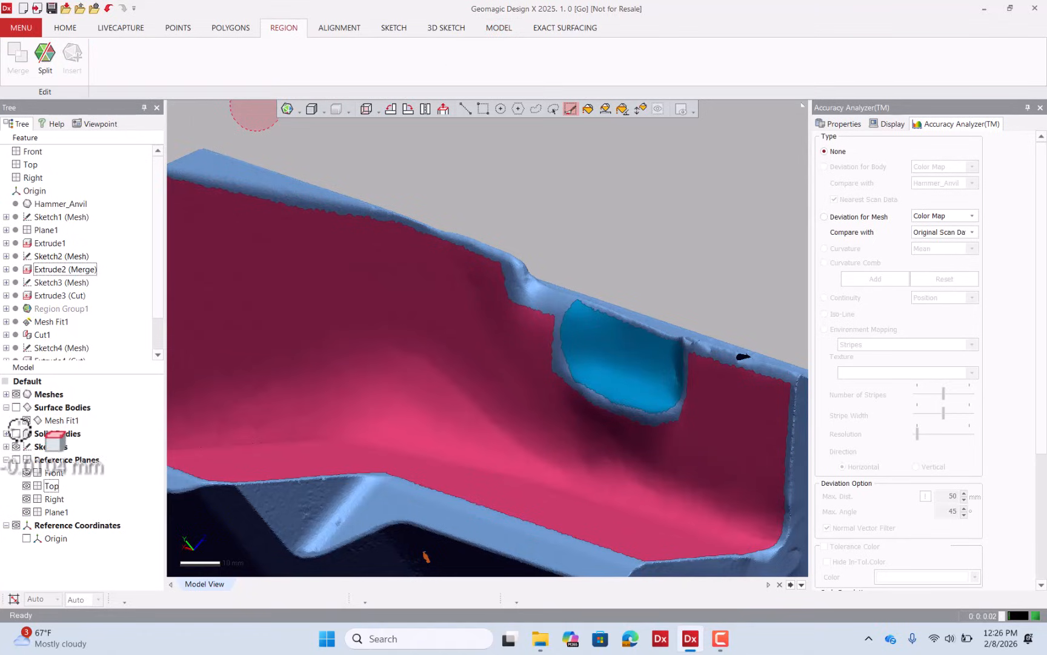
Compare the solid body with the mesh at the pocket by toggling their visibility, leaving only the mesh shown
click(16, 433)
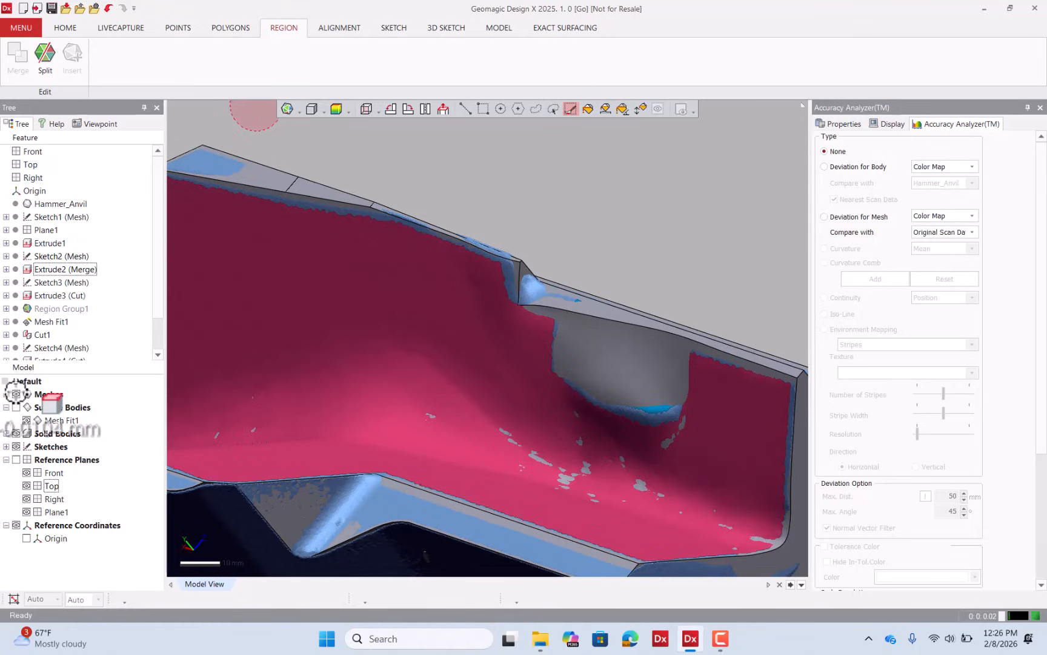
click(16, 394)
click(16, 393)
click(17, 433)
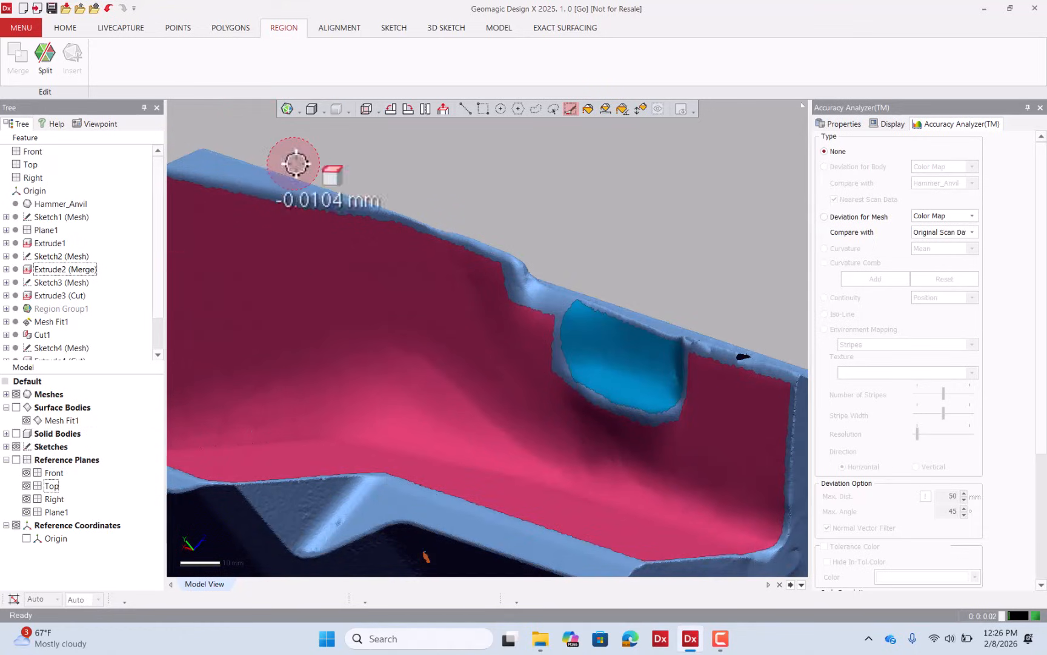
Fit a surface to the pocket's freeform region with Mesh Fit, using 40 by 40 control points, 0% U and 50% V extension
click(499, 27)
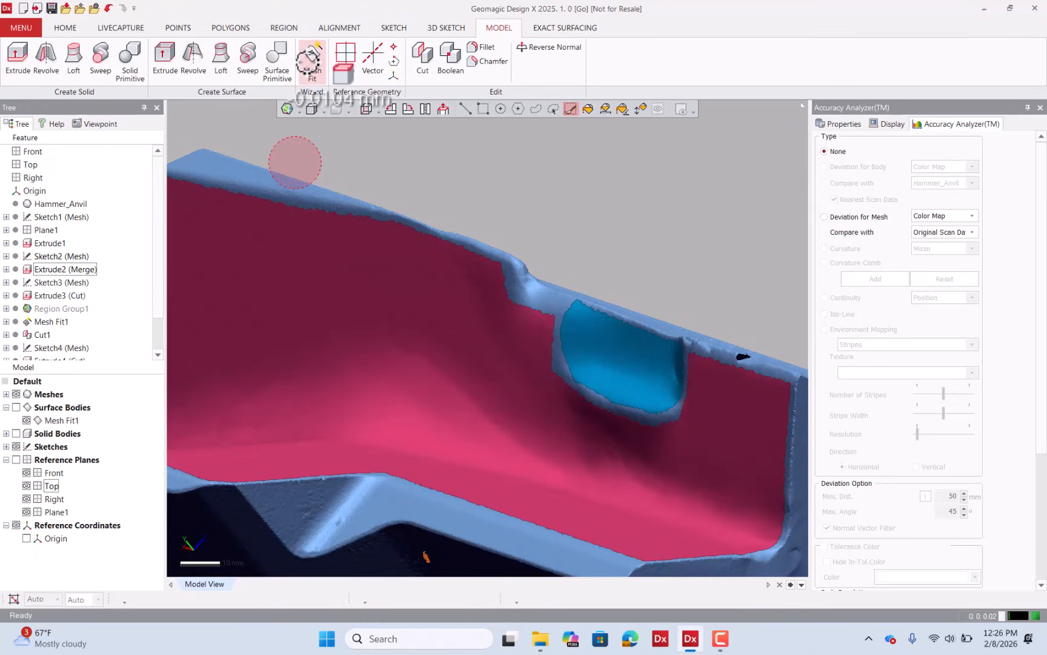
click(308, 59)
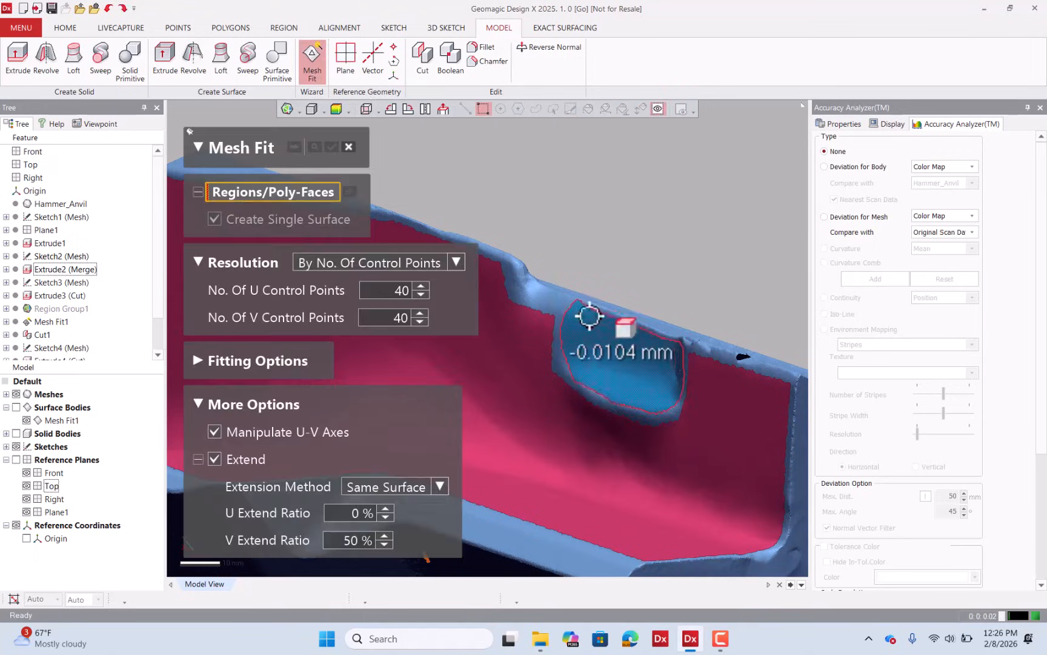
click(618, 349)
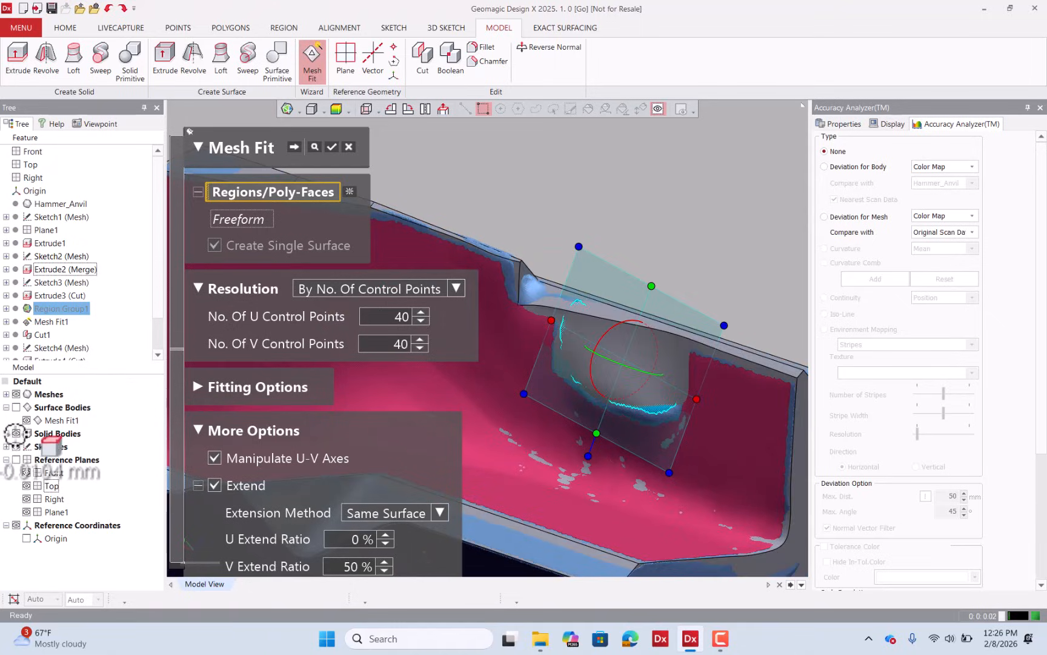
click(295, 148)
right_drag(666, 257, 755, 287)
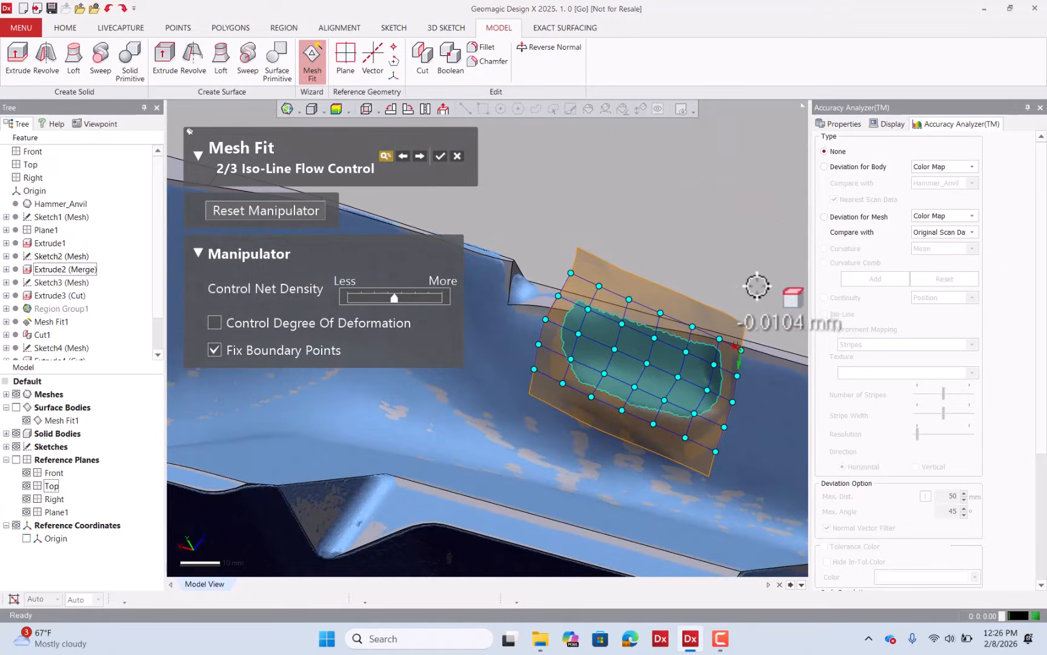
click(440, 156)
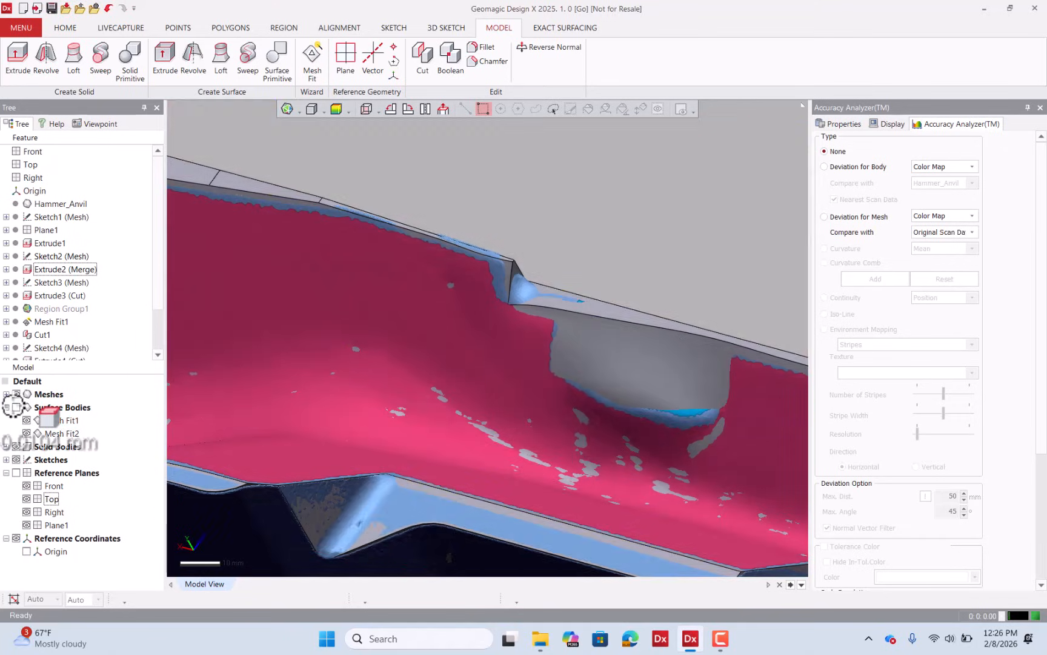
Display the surface bodies but hide the first mesh-fit surface, leaving only the new pocket surface shown
click(16, 407)
click(26, 420)
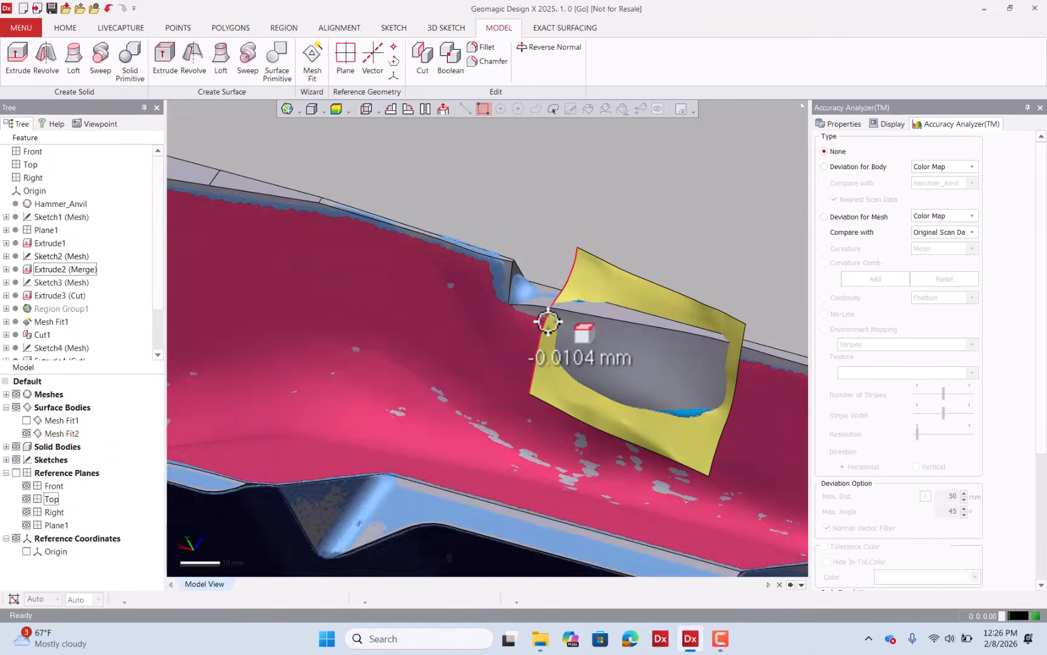
mouse_move(549, 316)
right_down()
mouse_move(532, 356)
mouse_move(563, 336)
mouse_move(668, 343)
mouse_move(603, 311)
mouse_move(613, 347)
mouse_move(734, 299)
mouse_move(680, 298)
right_up()
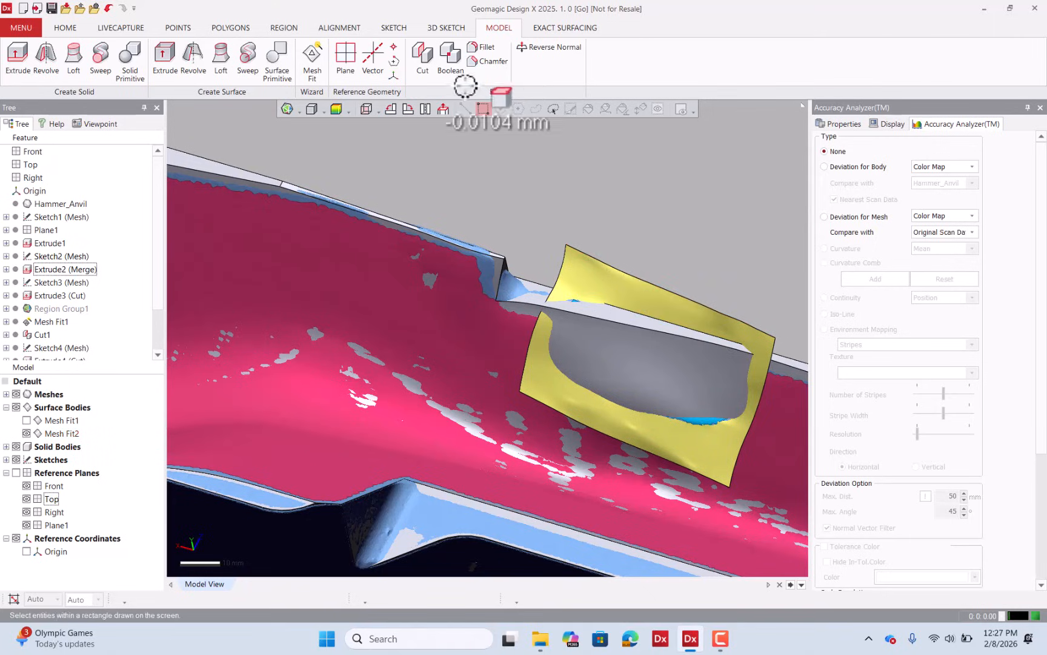
Edit the pocket's mesh-fit surface to extend it slightly further in the U direction beyond the pocket ends
scroll(159, 322, down, 2)
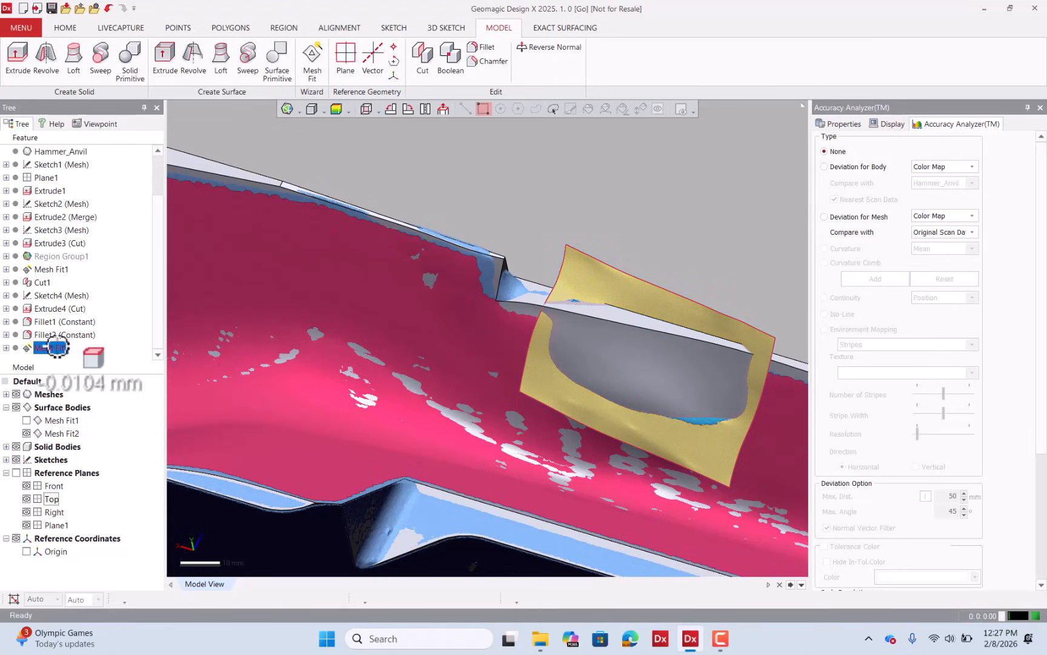
double_click(57, 348)
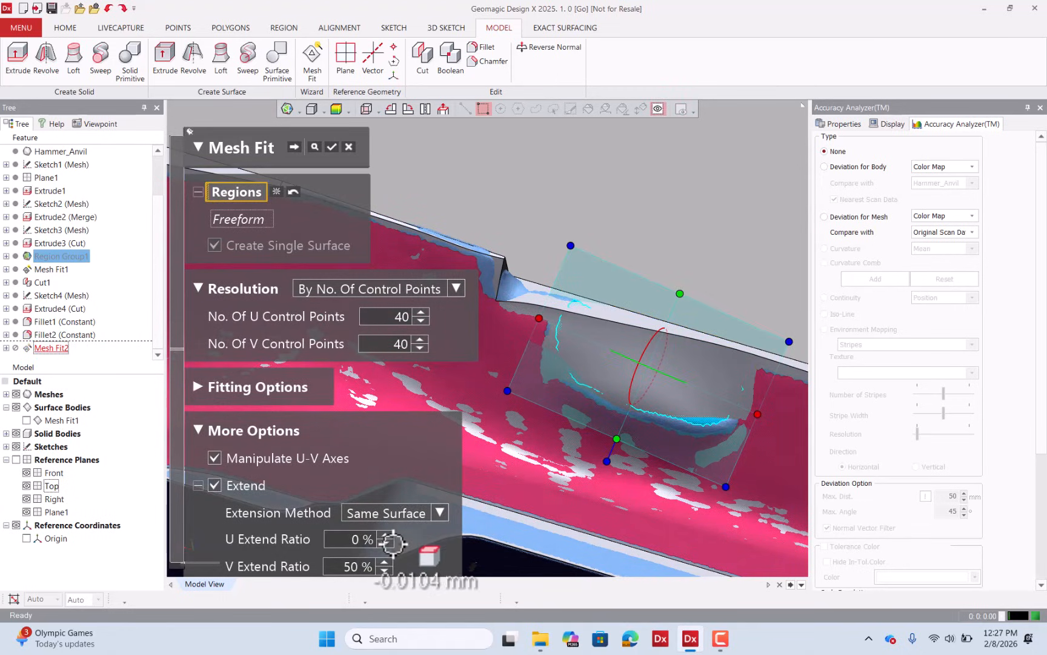
drag(538, 318, 453, 264)
click(296, 146)
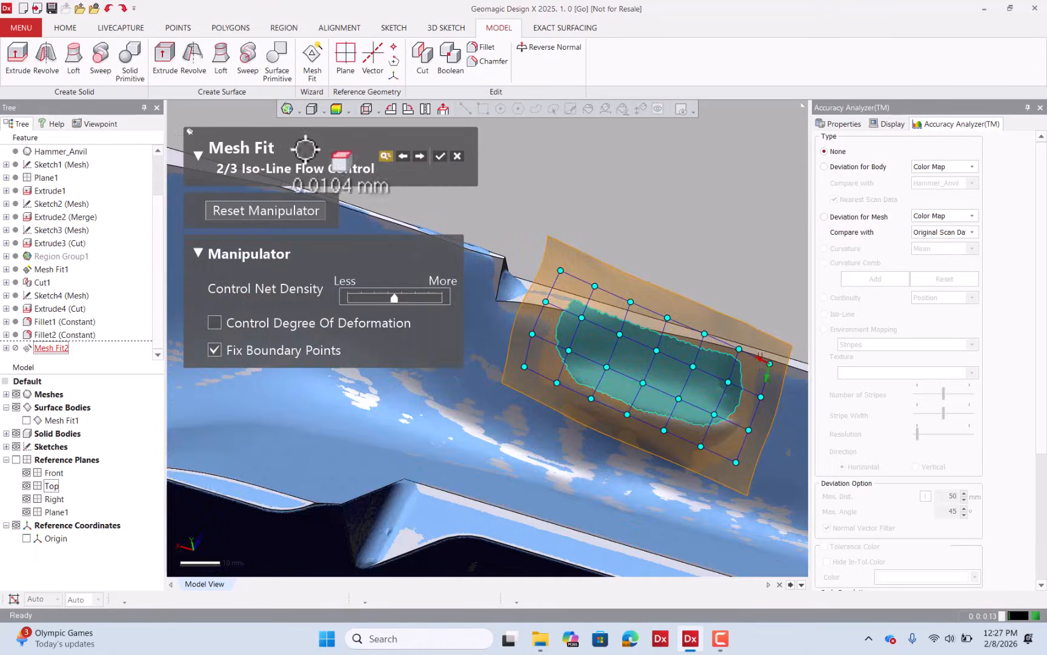
right_drag(642, 344, 677, 280)
click(442, 156)
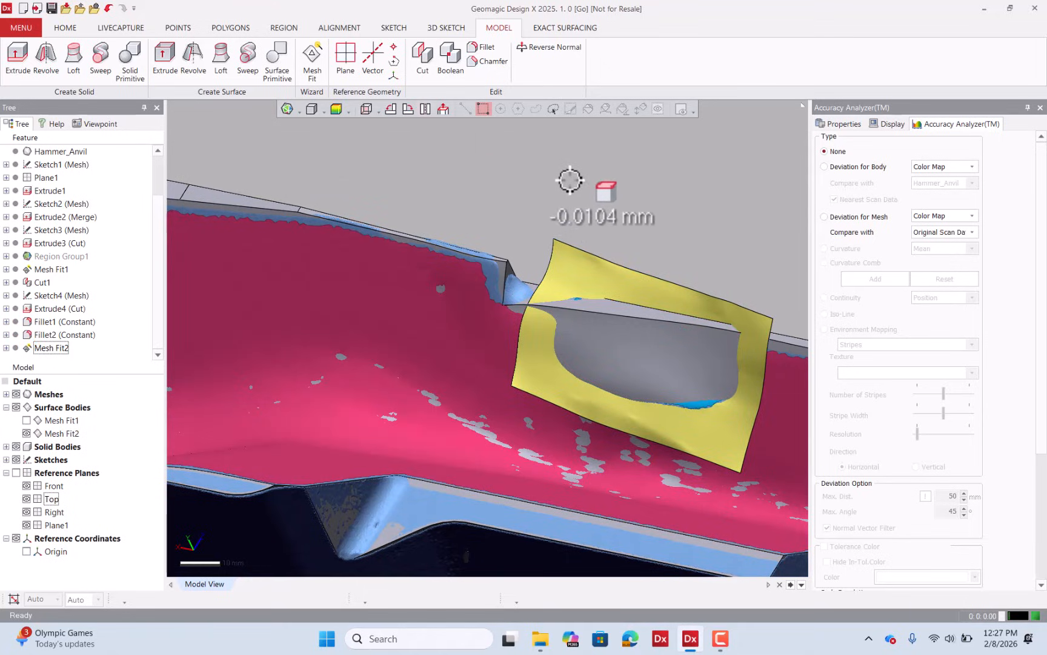
Try to cut the solid body with the fitted pocket surface as the tool
click(423, 57)
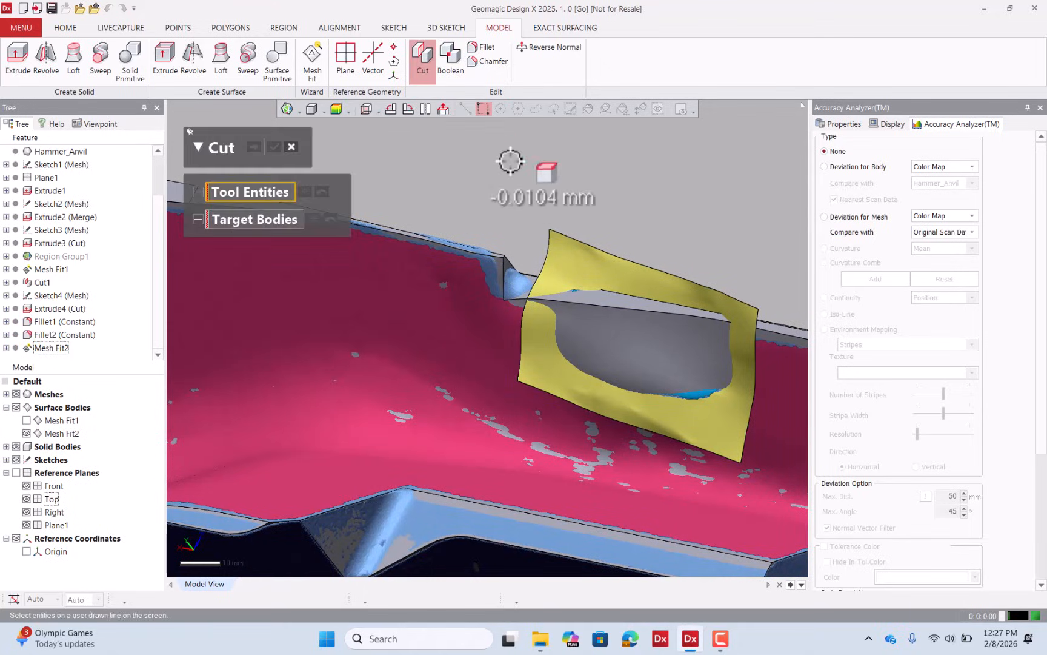
click(580, 262)
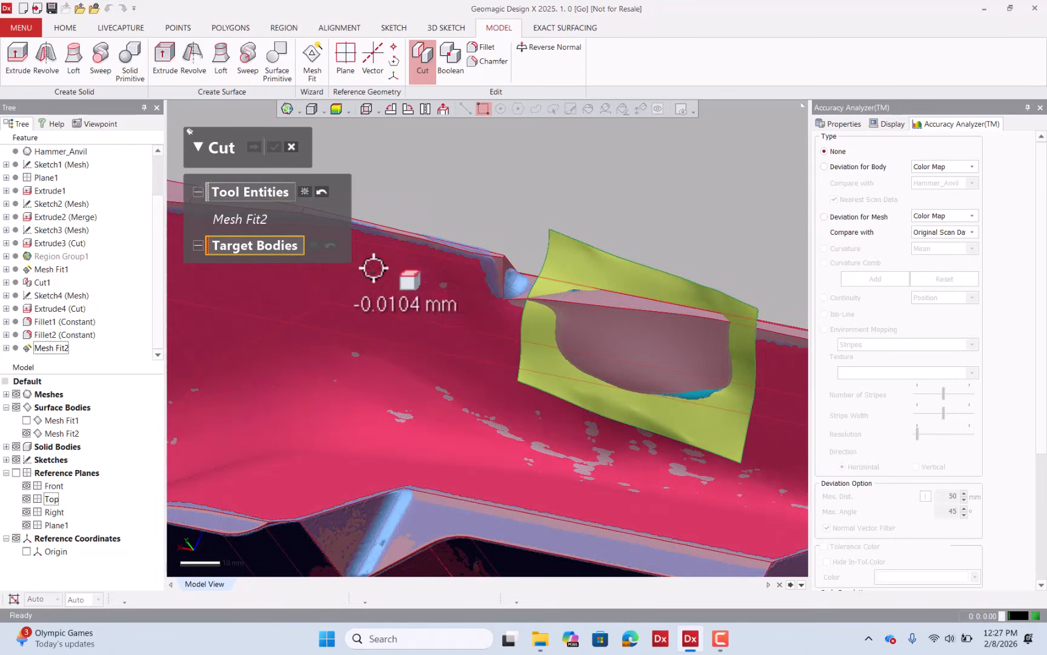
click(573, 307)
click(256, 146)
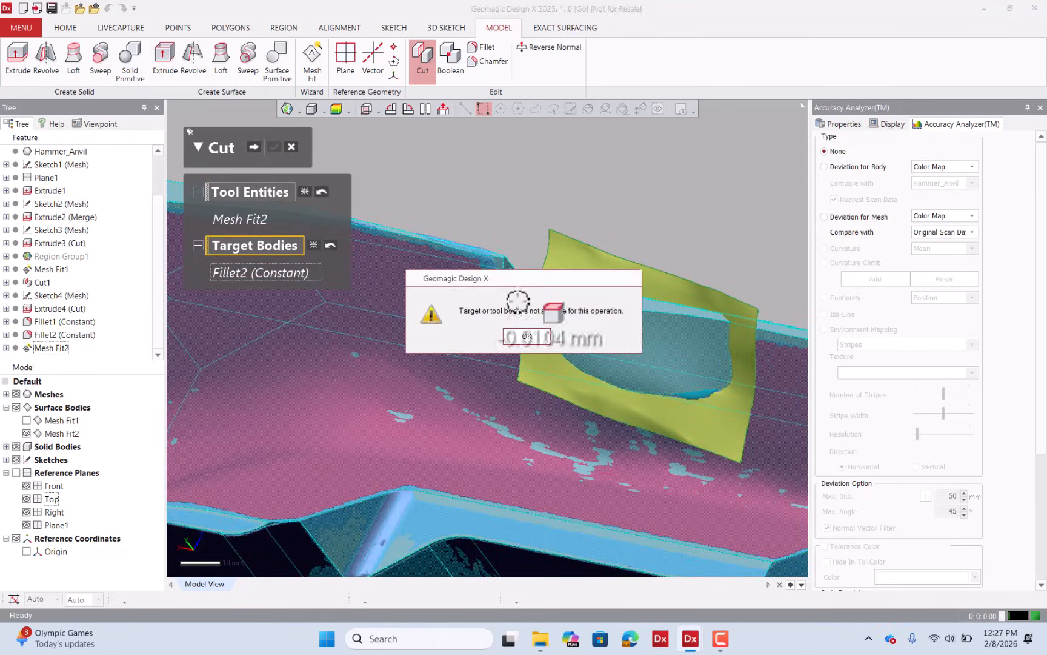
click(529, 336)
click(292, 147)
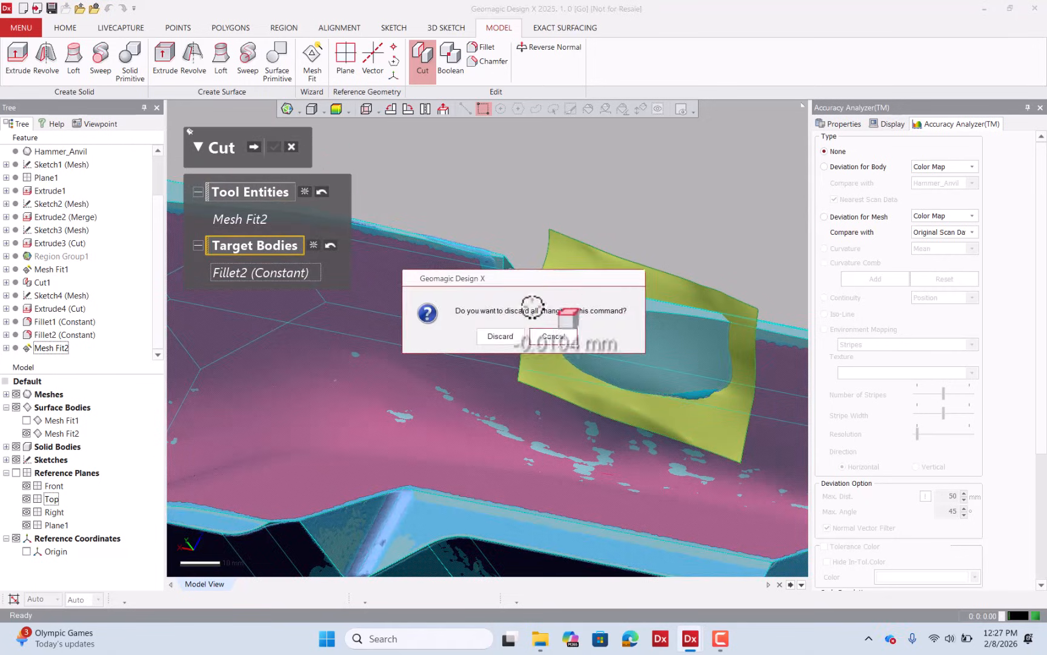
click(517, 335)
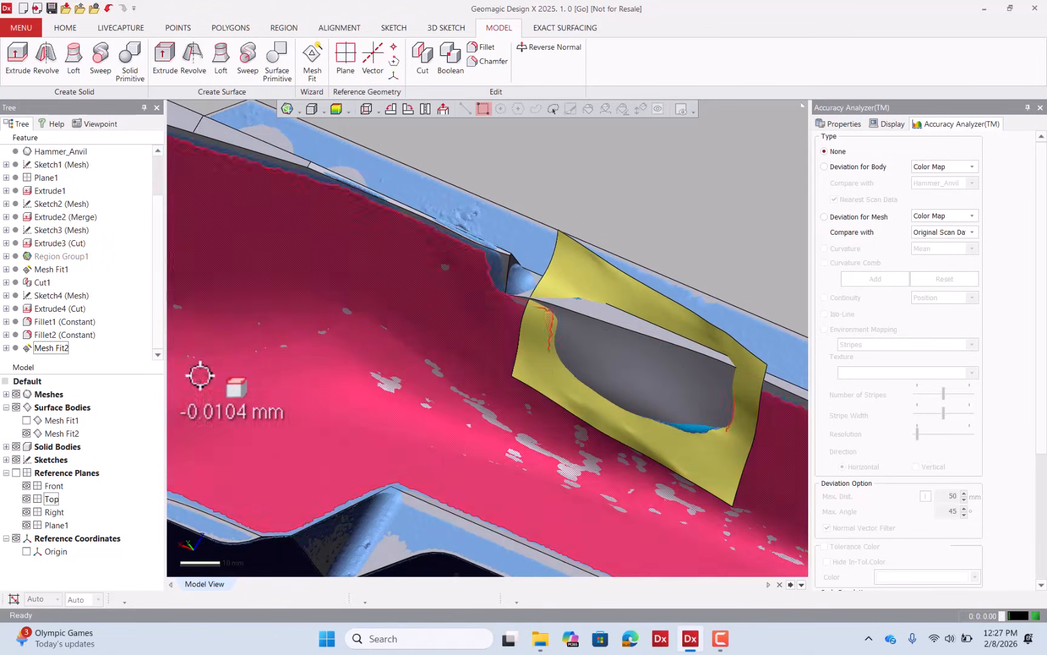
Edit the pocket's mesh-fit surface, extending U to about 27.2% and setting the extension method to Linear
click(16, 406)
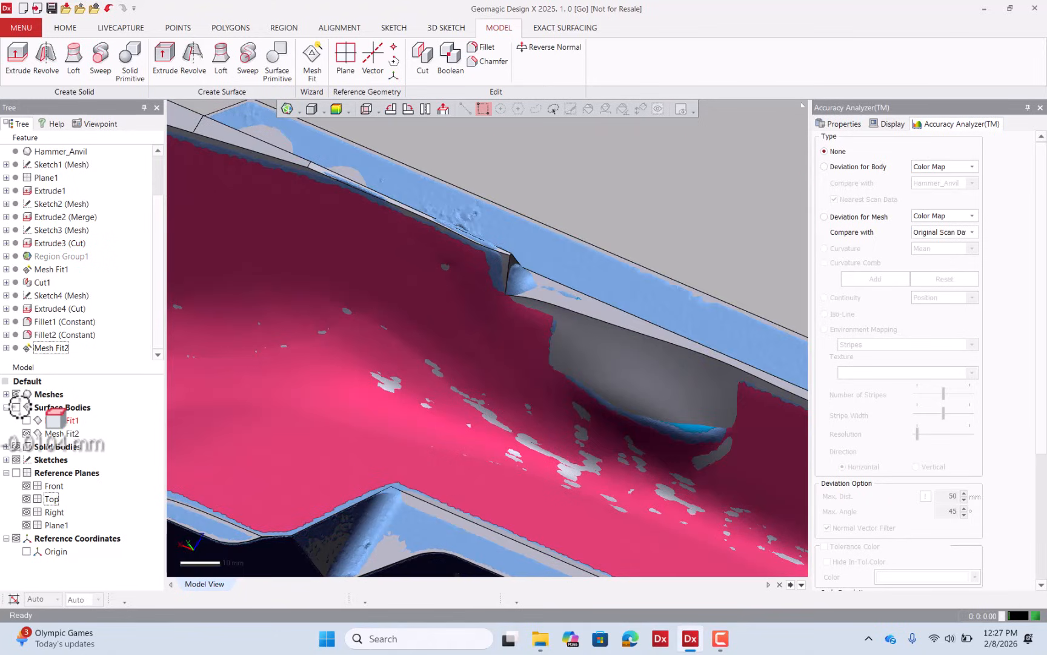
double_click(50, 347)
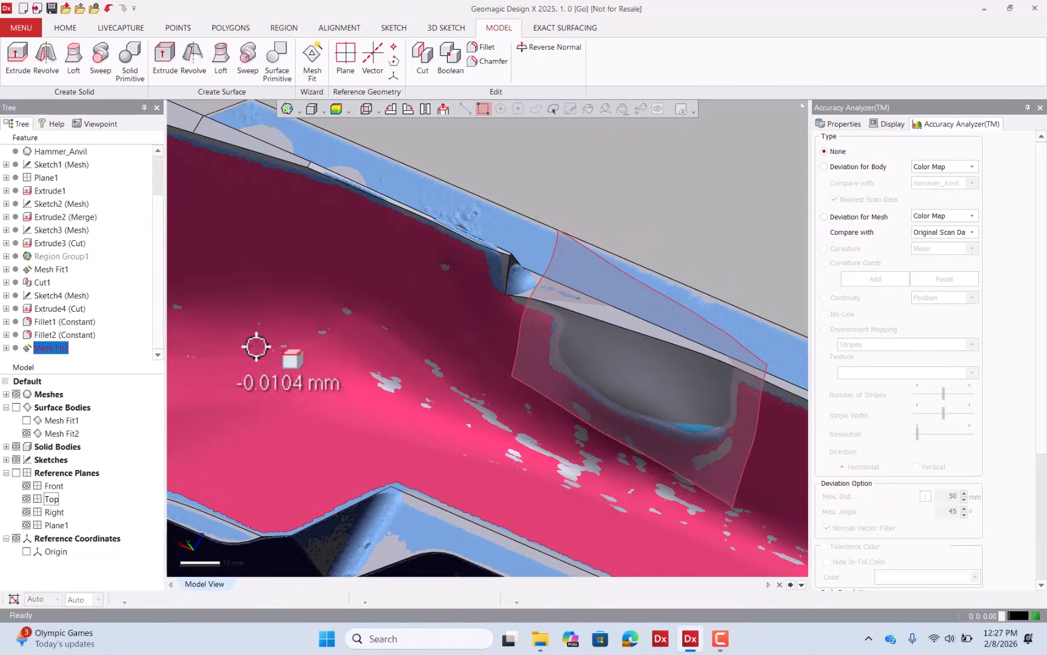
drag(530, 302, 519, 298)
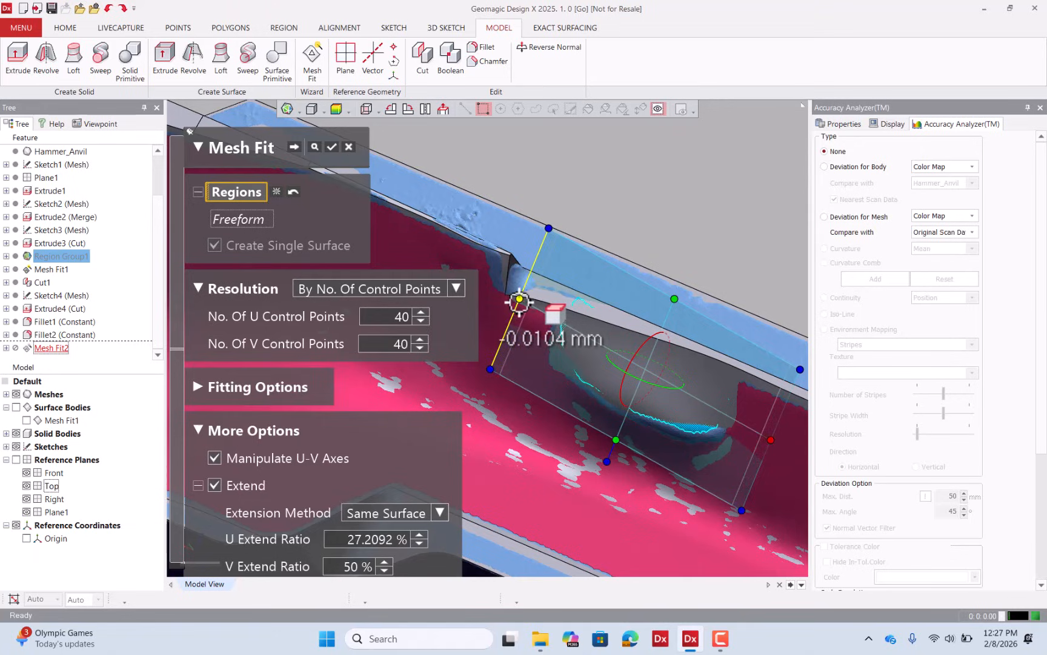
click(400, 513)
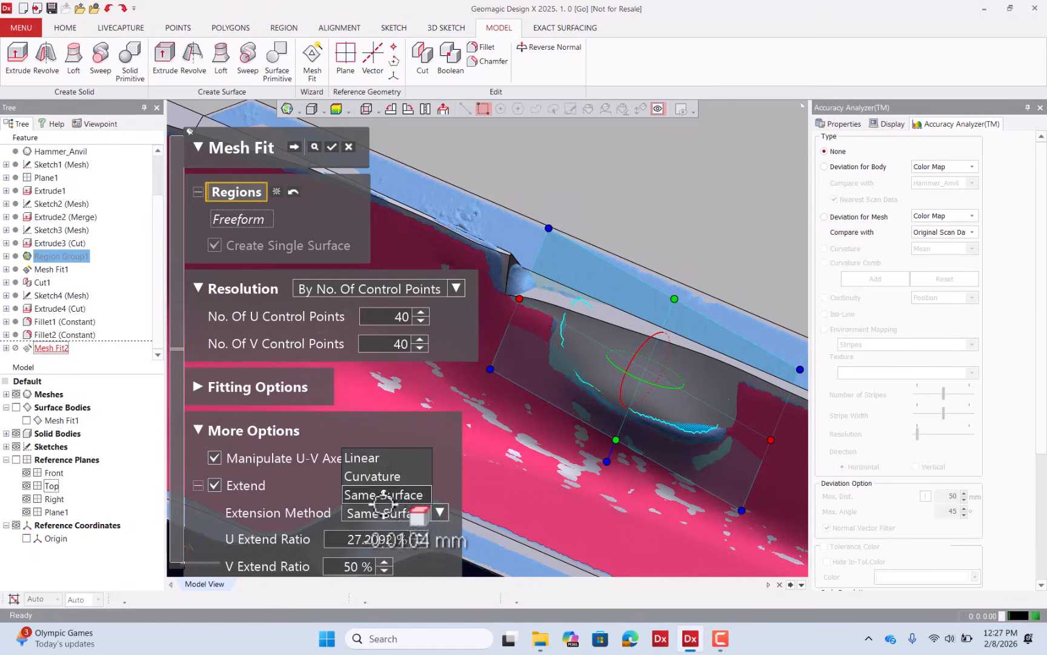
click(367, 458)
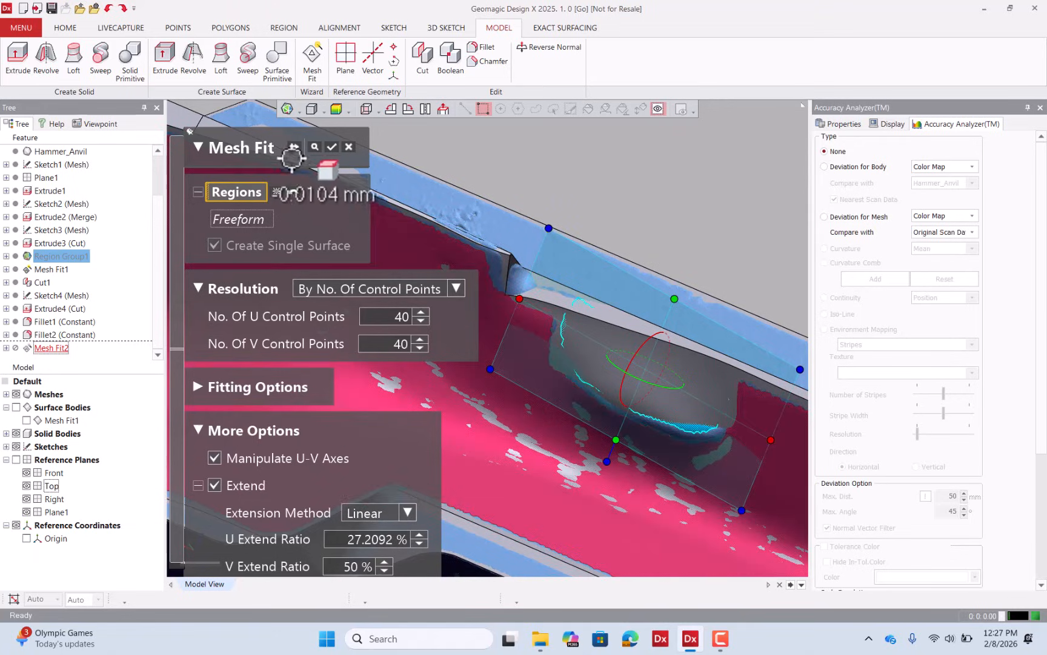
click(294, 147)
right_drag(485, 233, 450, 286)
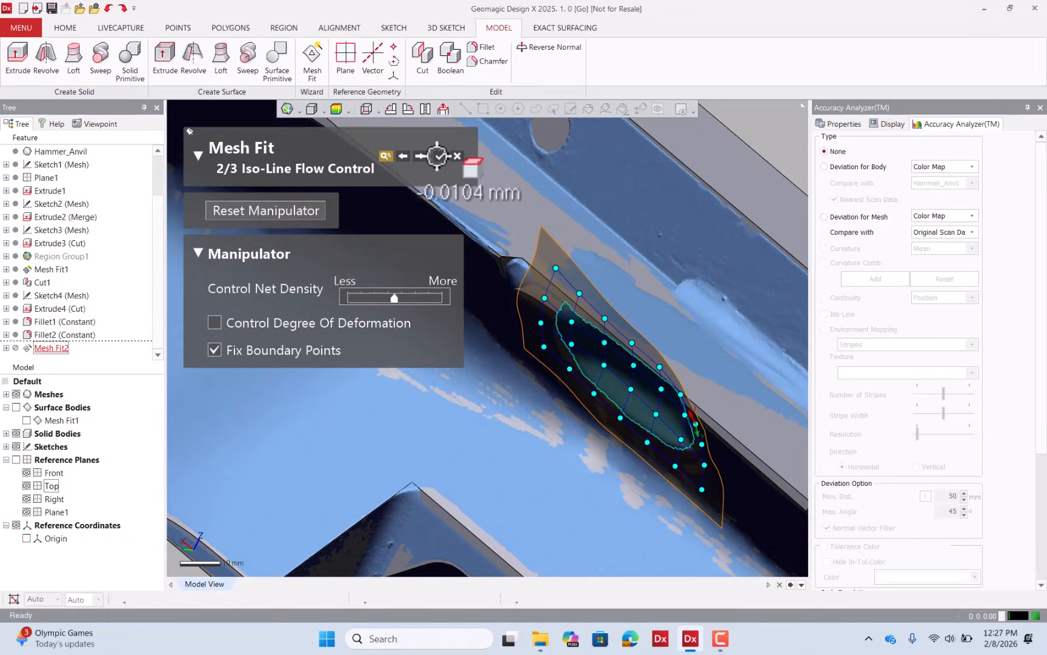
click(437, 156)
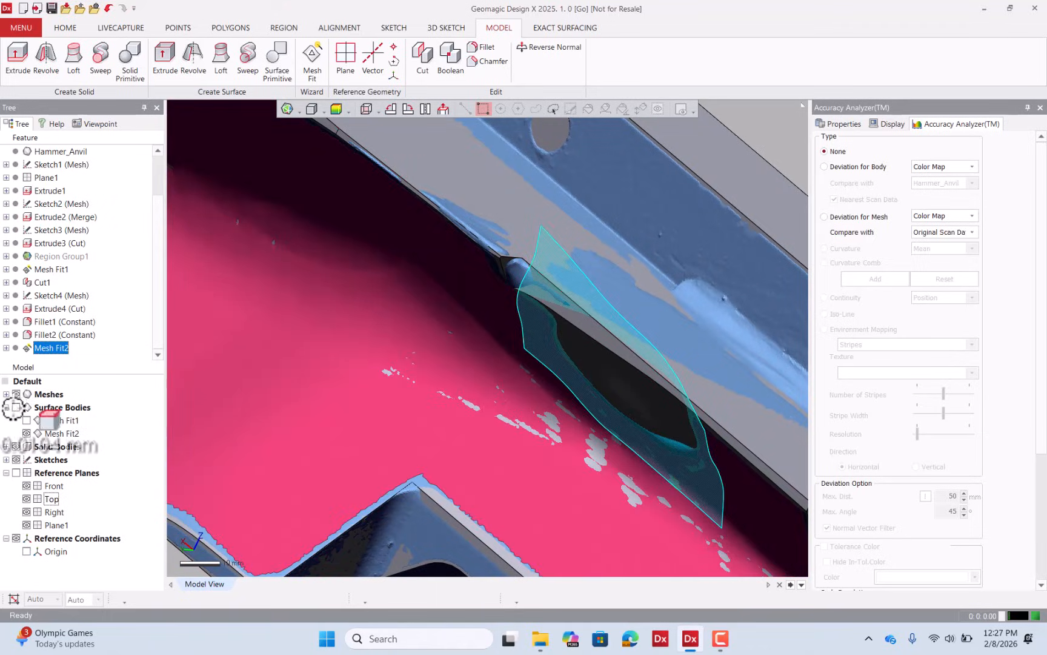
Redisplay the pocket surface and use it to cut the solid body, keeping the main anvil body
click(16, 407)
right_drag(437, 357, 508, 268)
click(609, 217)
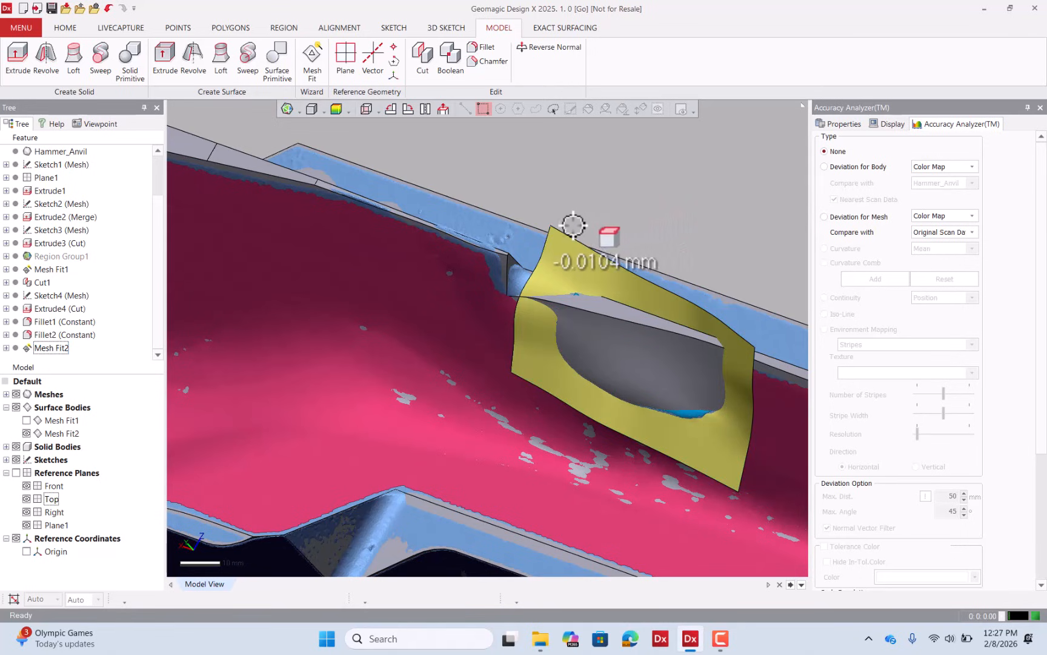
click(422, 58)
click(520, 252)
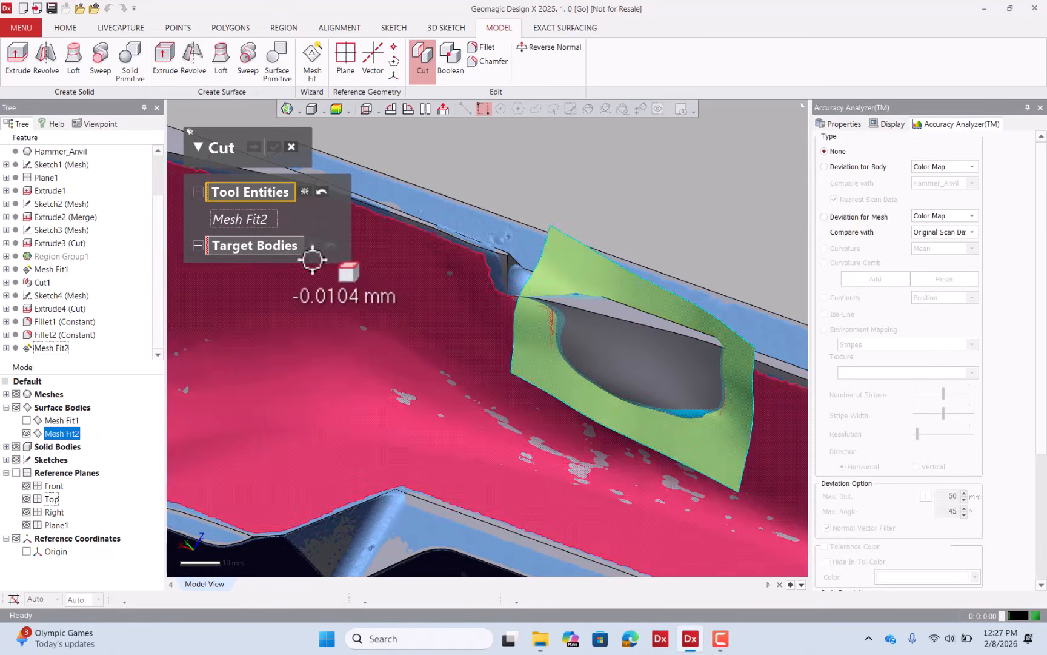
click(321, 247)
click(554, 297)
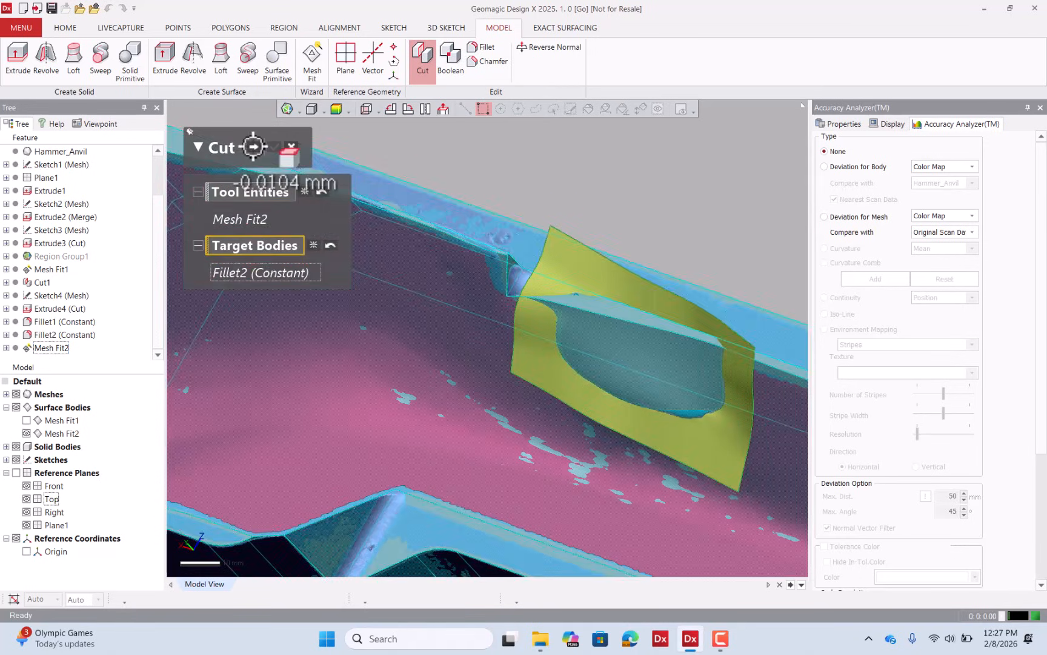
click(253, 146)
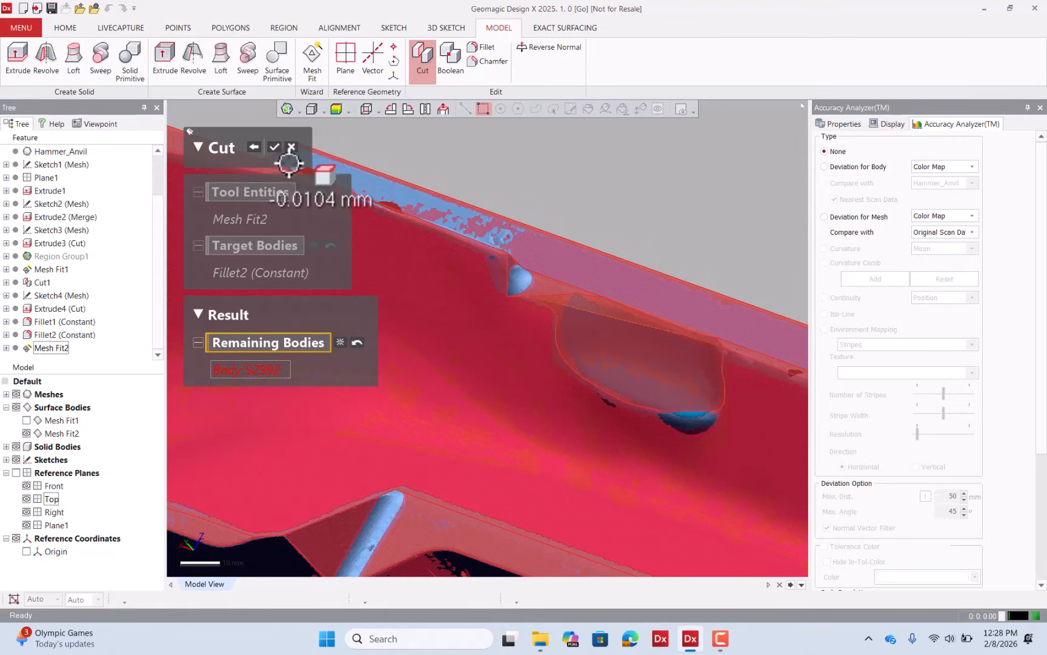
click(315, 170)
click(274, 147)
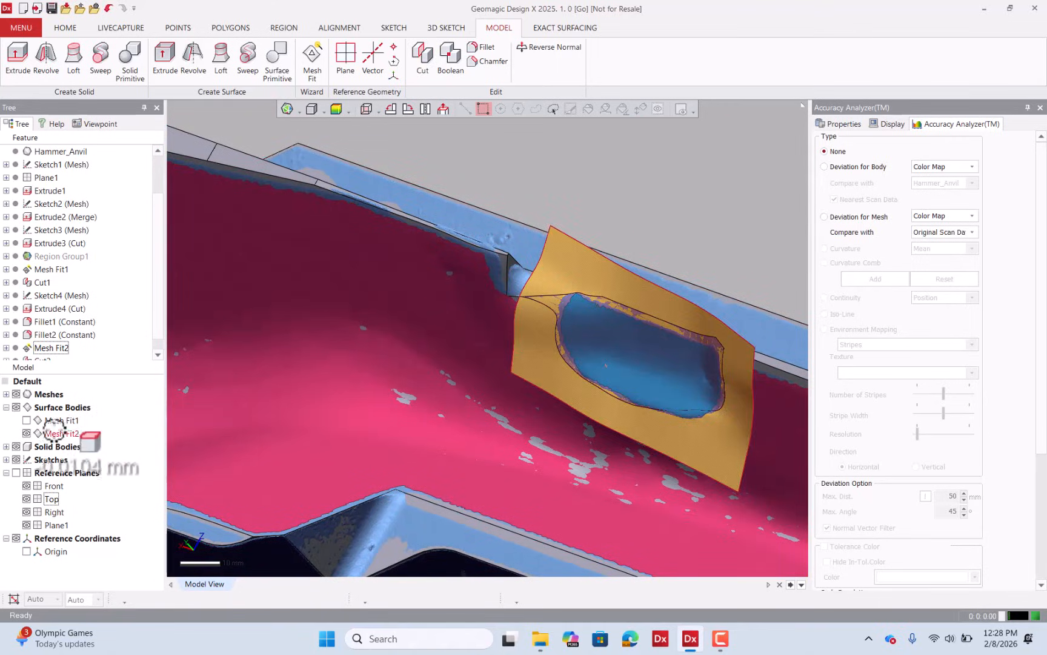
Hide the surface bodies and examine the body deviation color map around the cut pocket and over the whole anvil
click(16, 406)
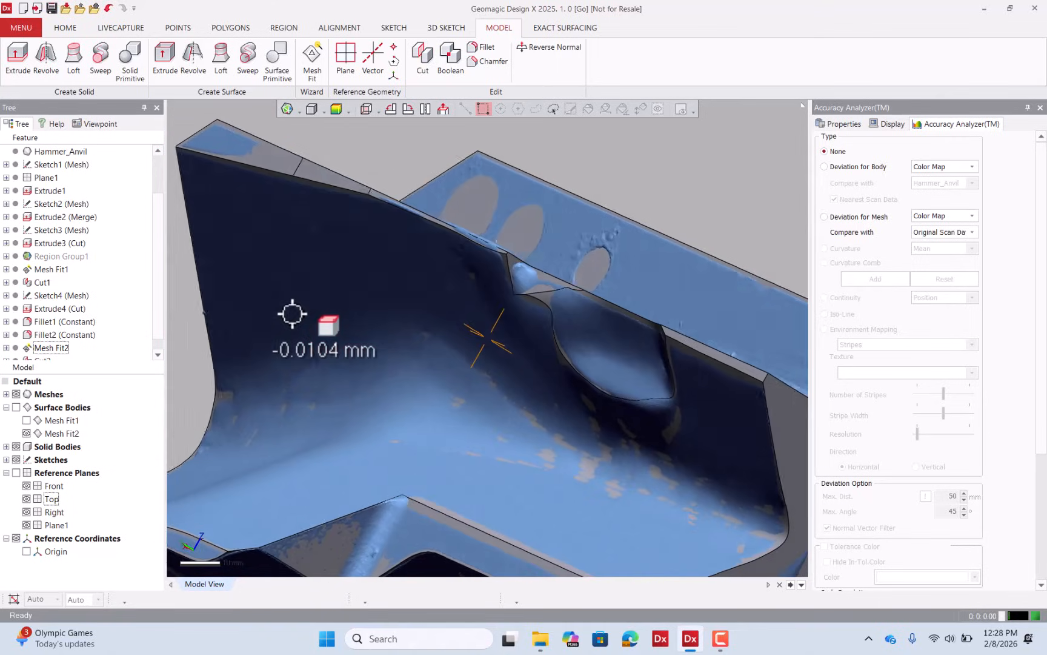
click(341, 109)
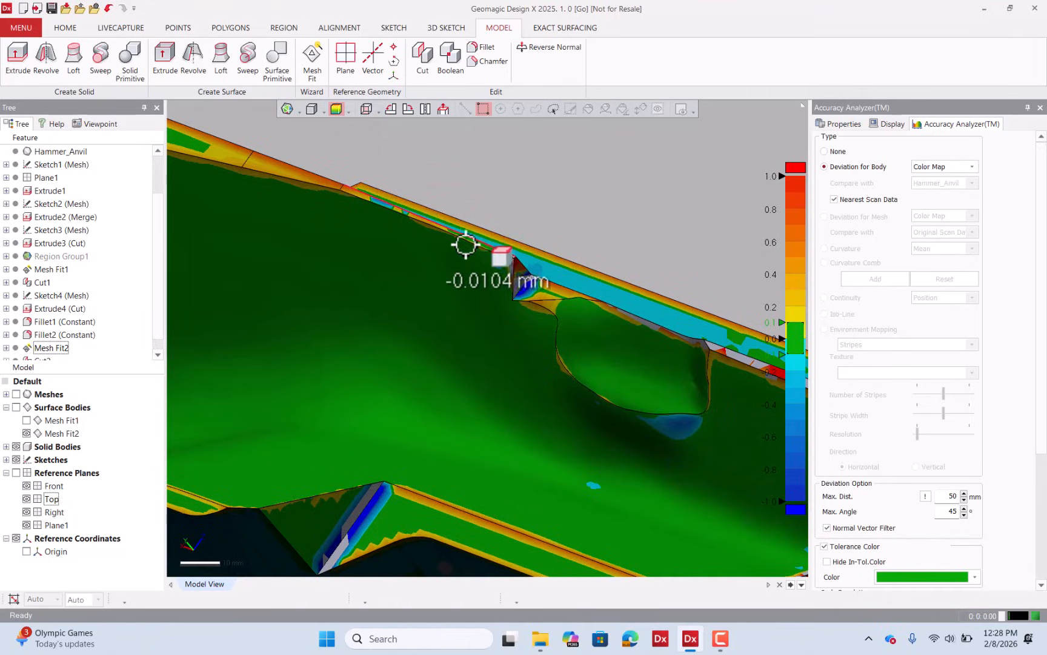
scroll(465, 247, down, 5)
right_drag(423, 346, 540, 297)
mouse_move(590, 323)
right_down()
mouse_move(627, 344)
mouse_move(498, 362)
right_up()
mouse_move(661, 373)
right_down()
mouse_move(518, 441)
mouse_move(575, 420)
mouse_move(465, 299)
mouse_move(512, 301)
right_up()
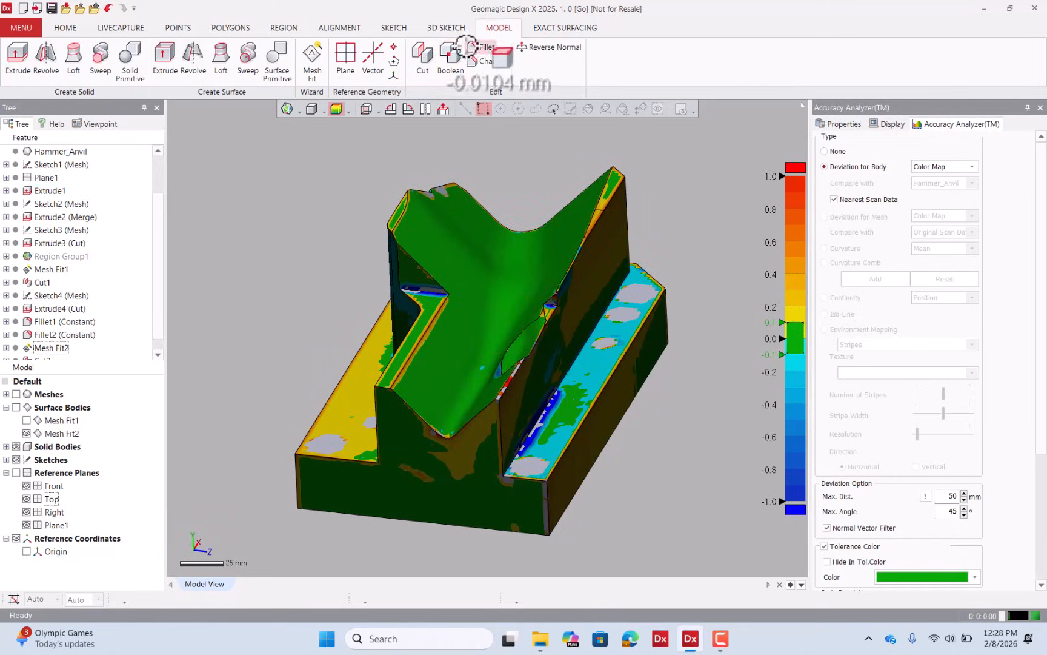
Fillet the edge inside the side notch on the anvil's wall with a constant 5 mm radius
click(476, 47)
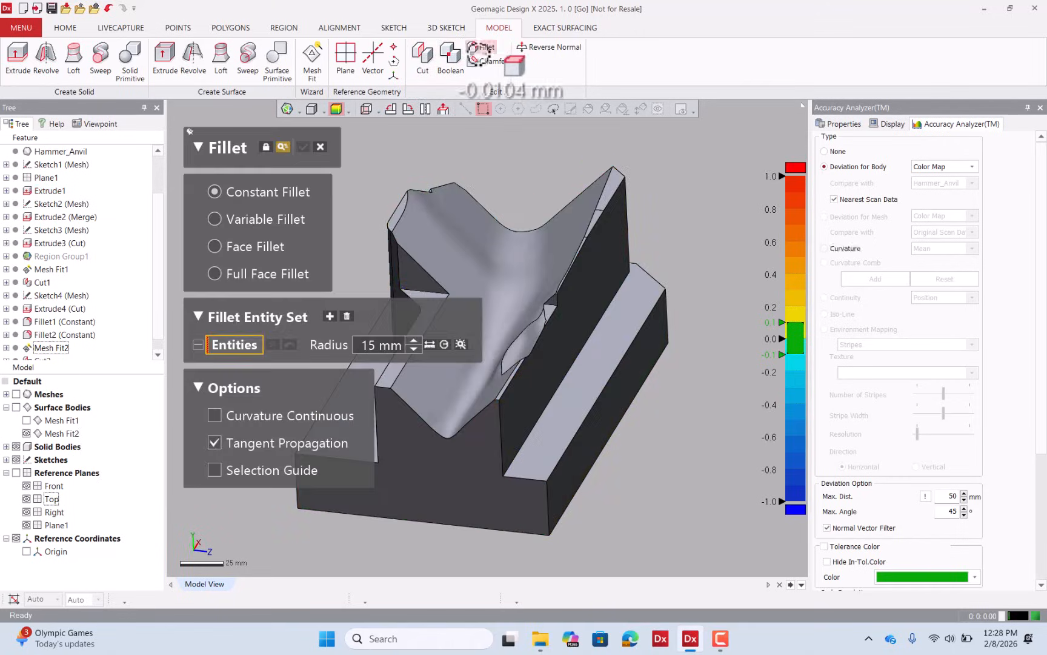
click(418, 289)
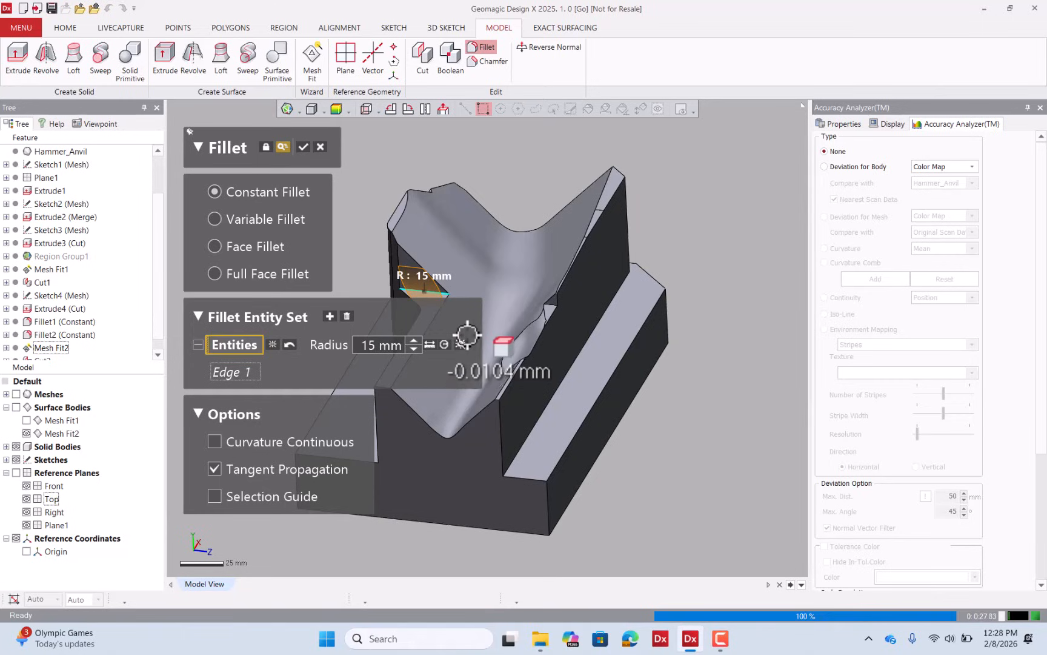
click(462, 342)
click(407, 347)
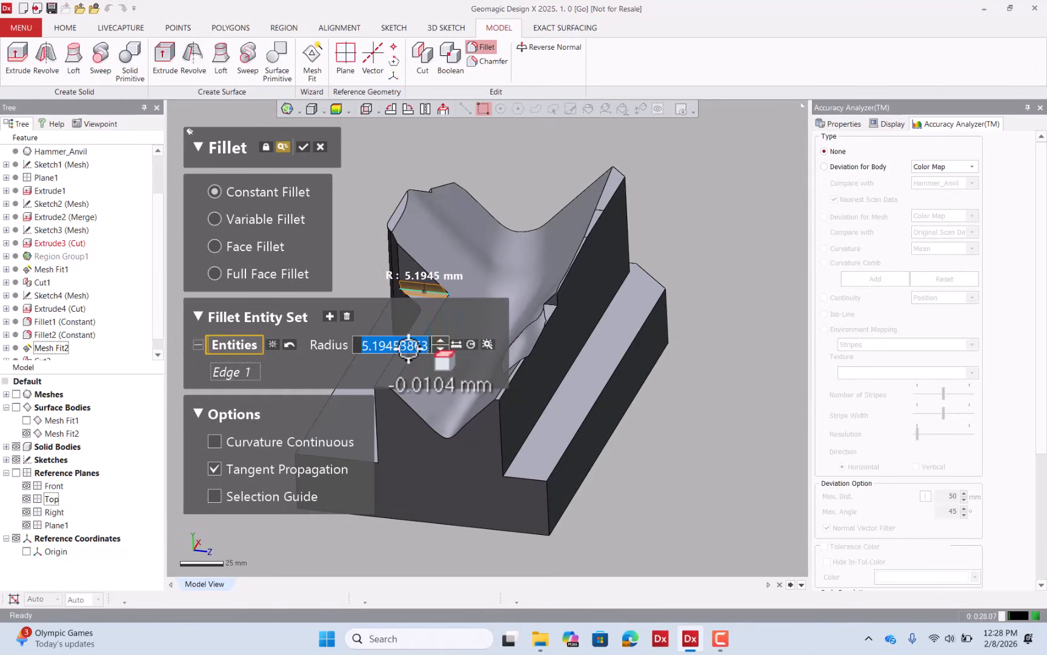
text(5)
key(Return)
click(551, 301)
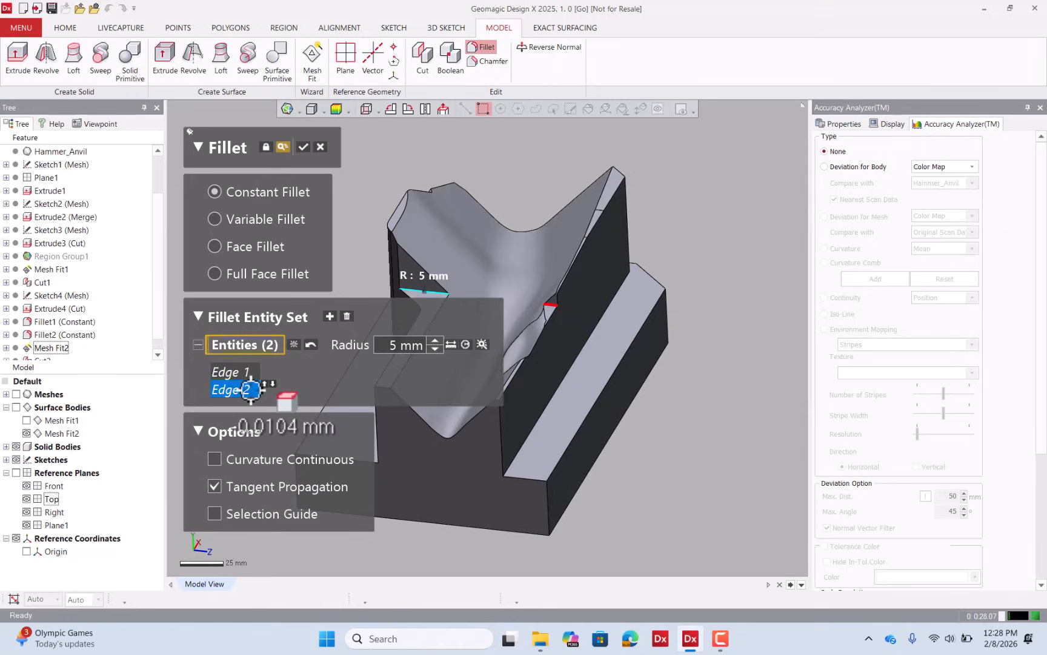
key(Delete)
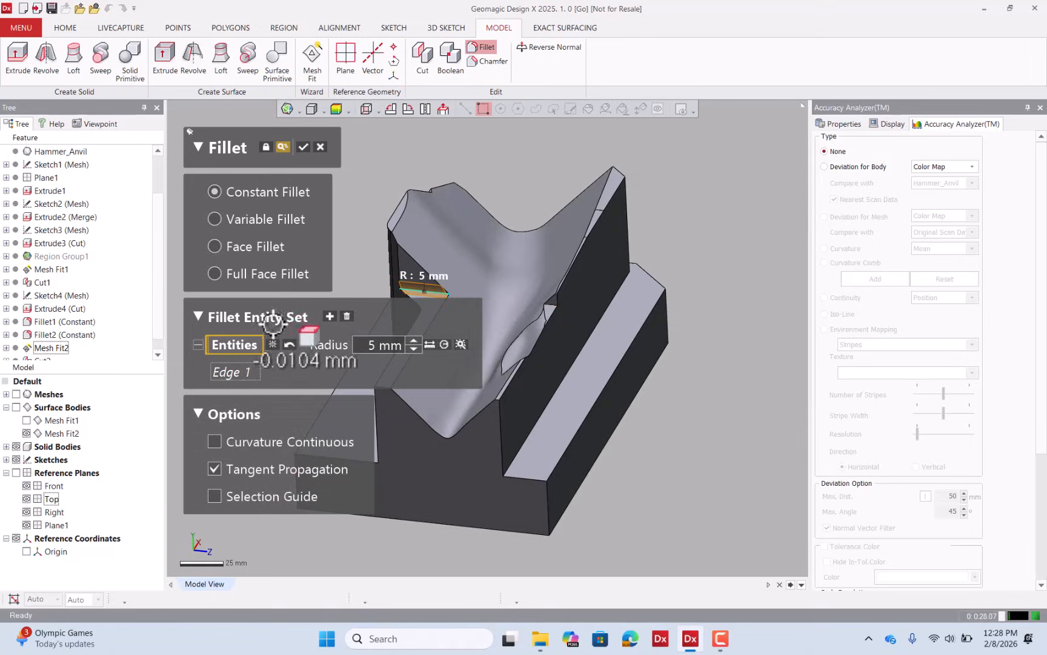
click(305, 146)
Compare the scan mesh with the solid around the opposite notch beside the pocket, toggling the mesh and solid visibility
scroll(420, 332, up, 3)
scroll(560, 335, up, 3)
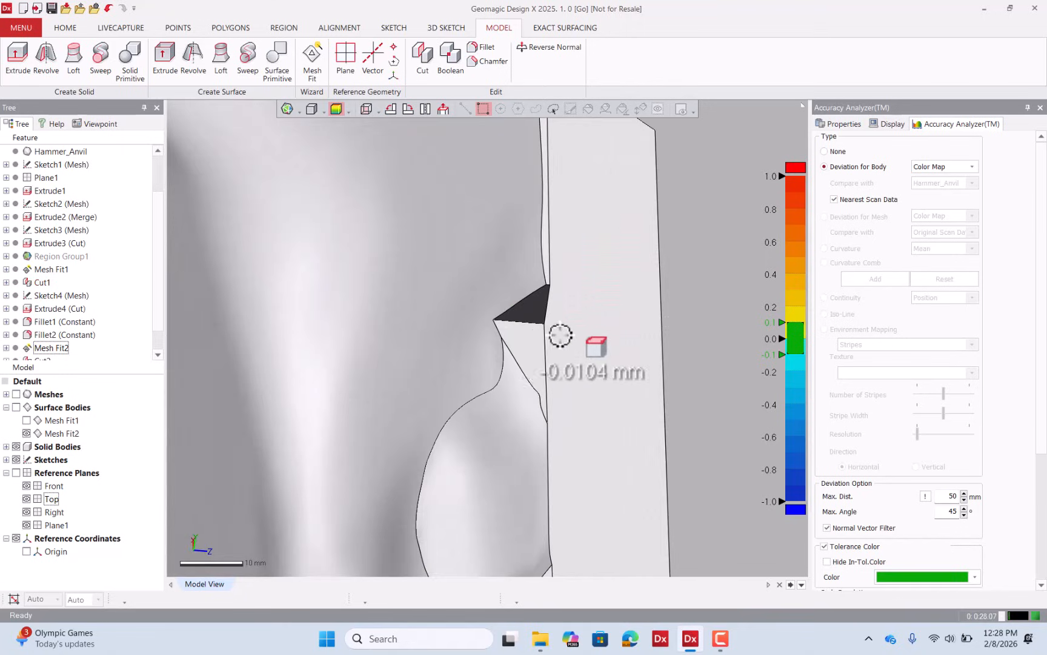
right_drag(560, 335, 446, 313)
click(16, 395)
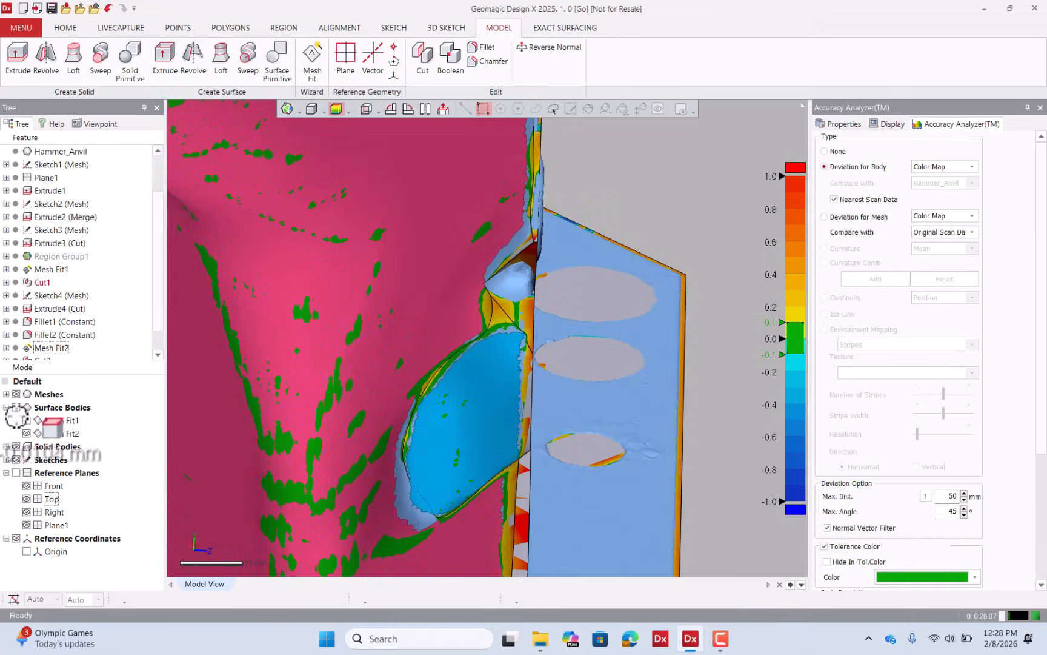
click(16, 446)
click(16, 446)
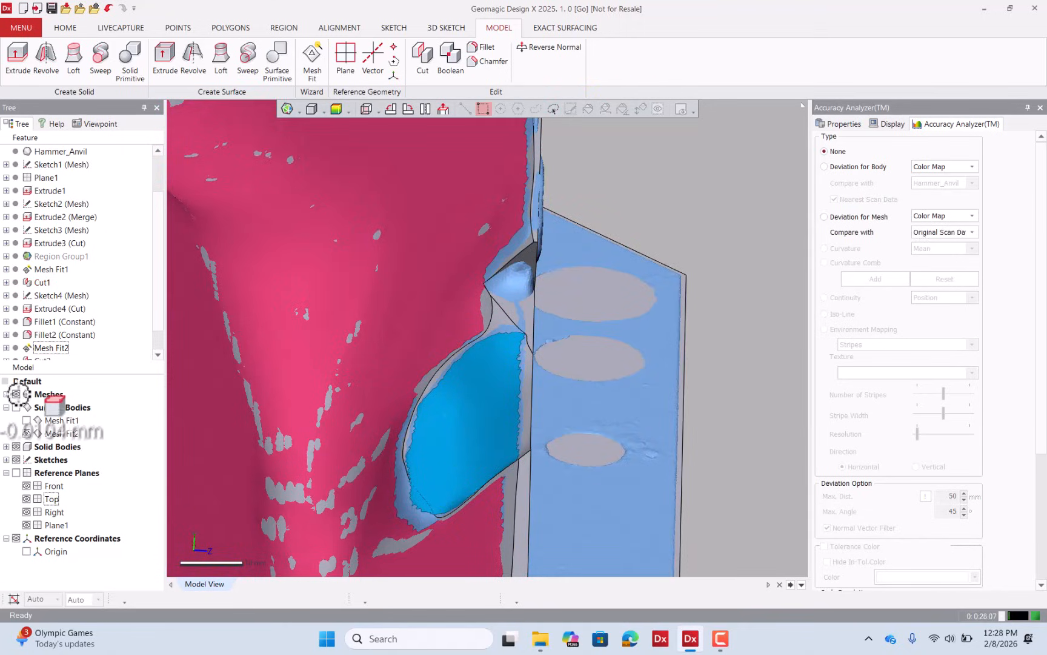
click(17, 447)
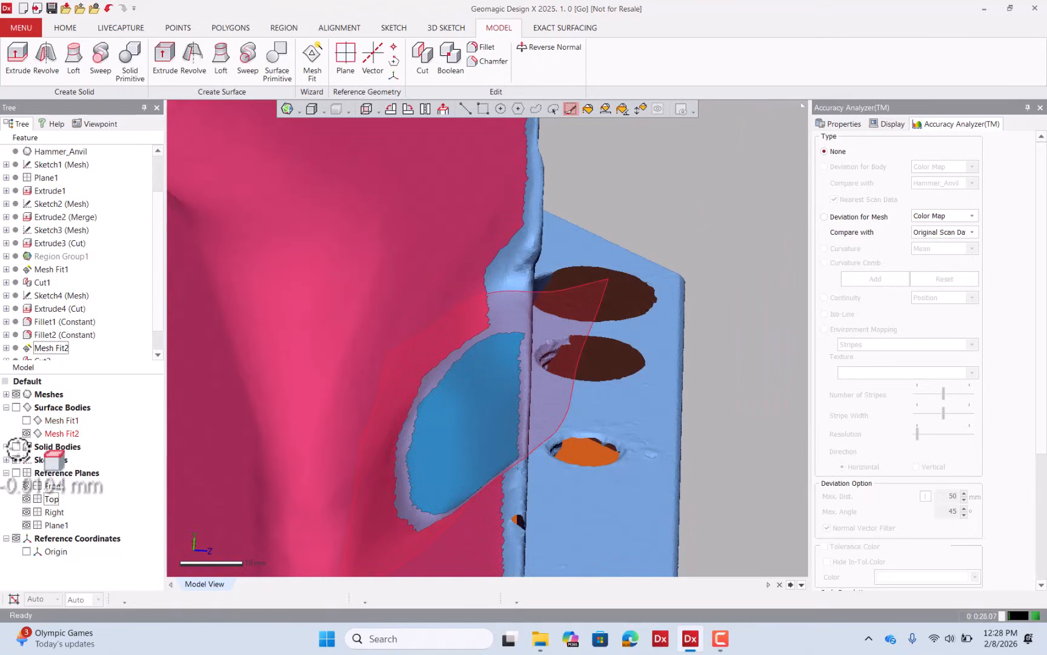
click(17, 448)
click(17, 395)
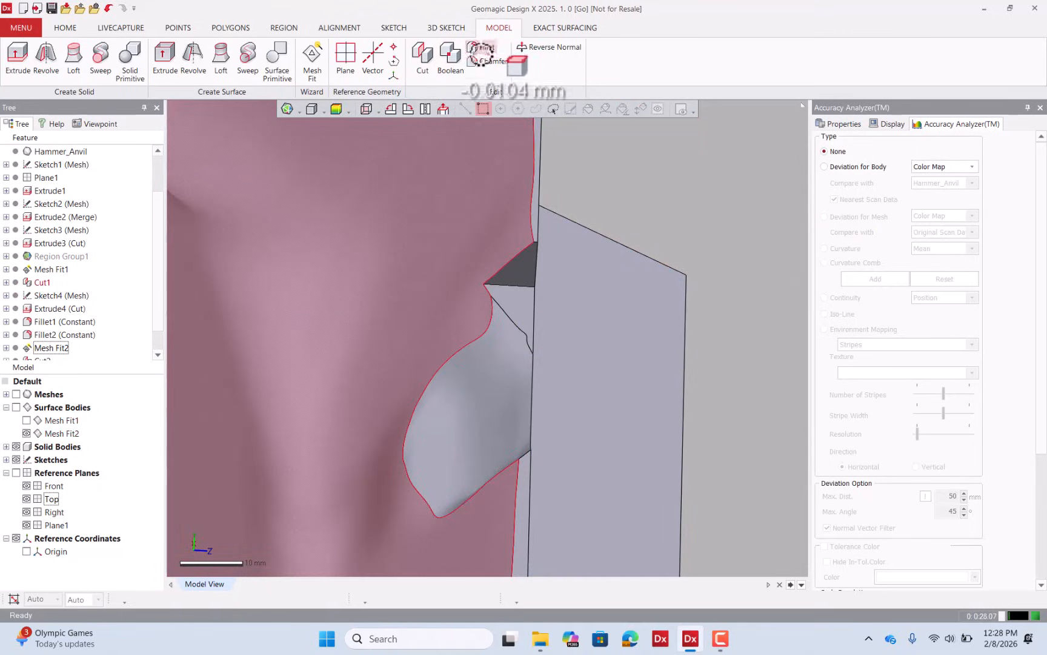
Fillet the notch edge beside the pocket with a constant 4.5 mm radius
click(485, 47)
click(516, 287)
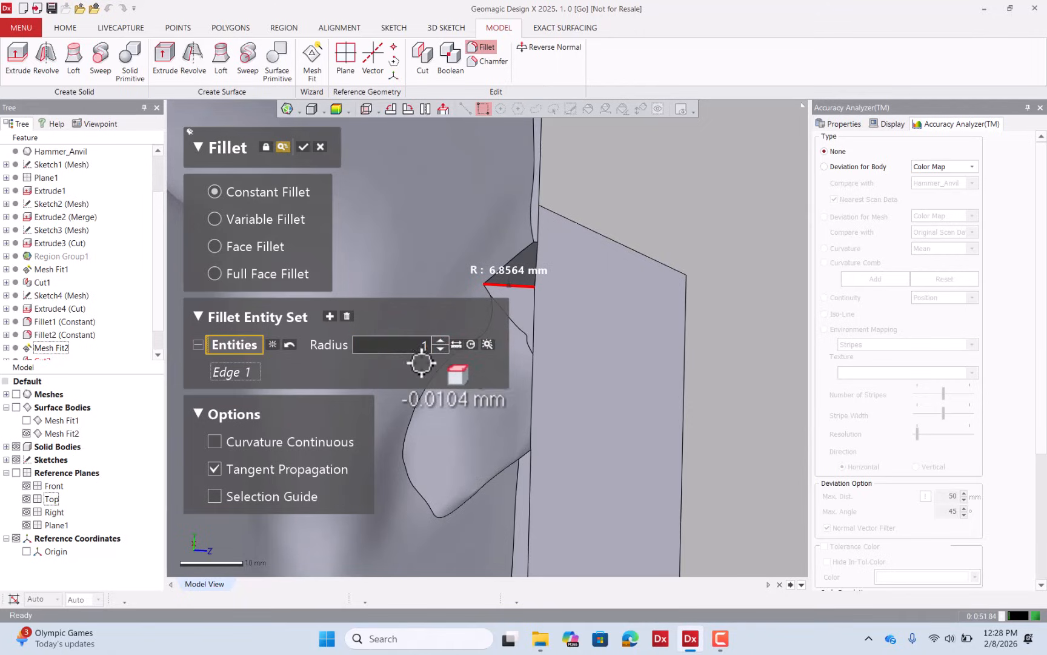
text(1)
key(Return)
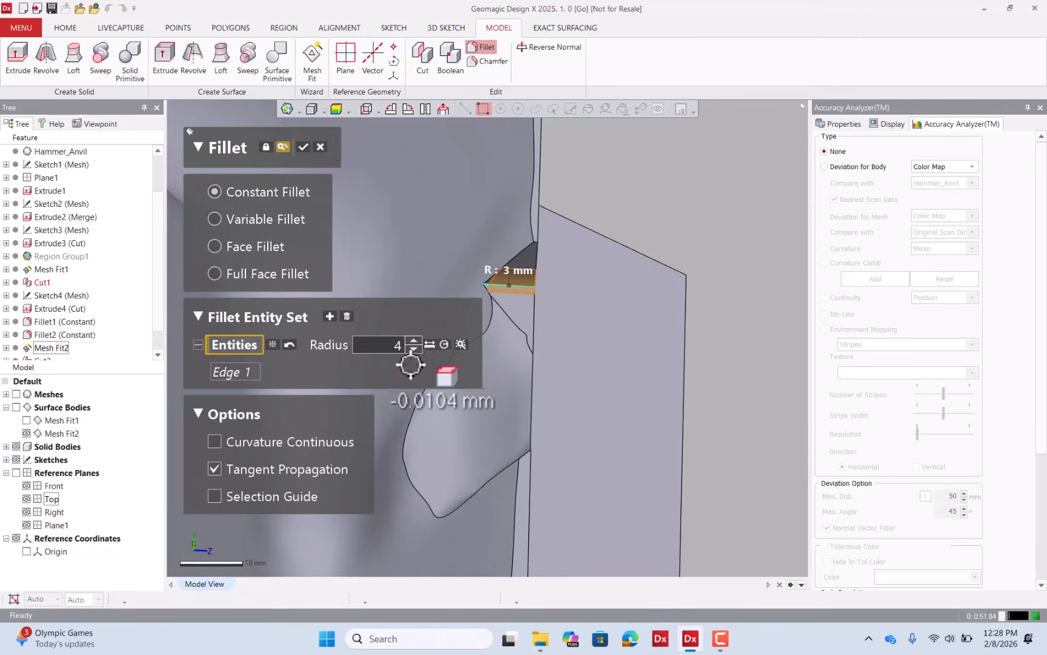
click(414, 340)
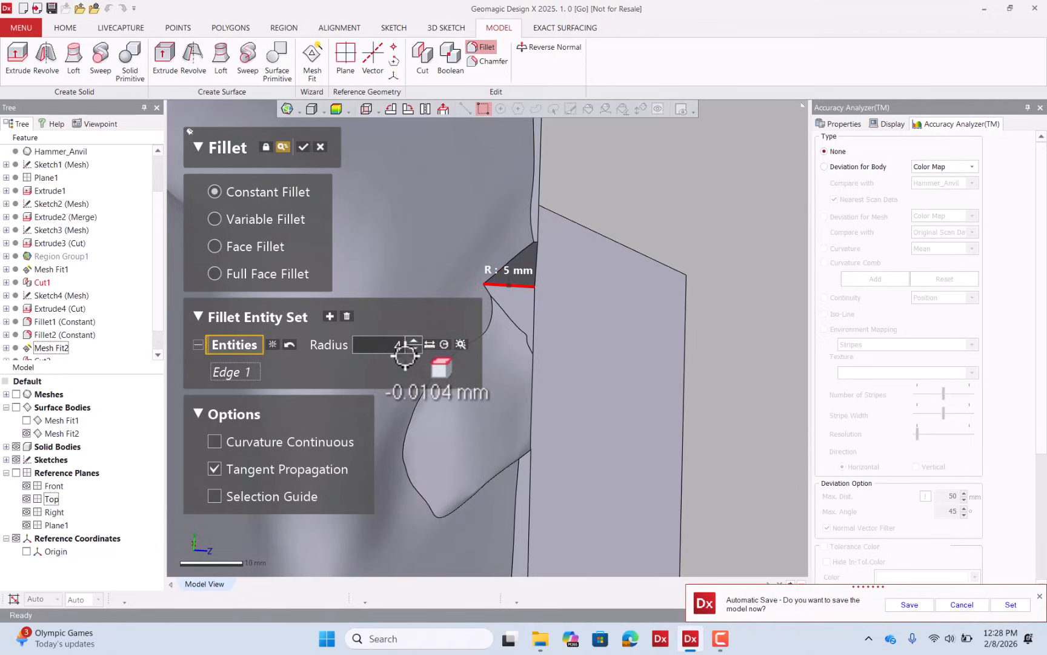
text(4.5)
key(Return)
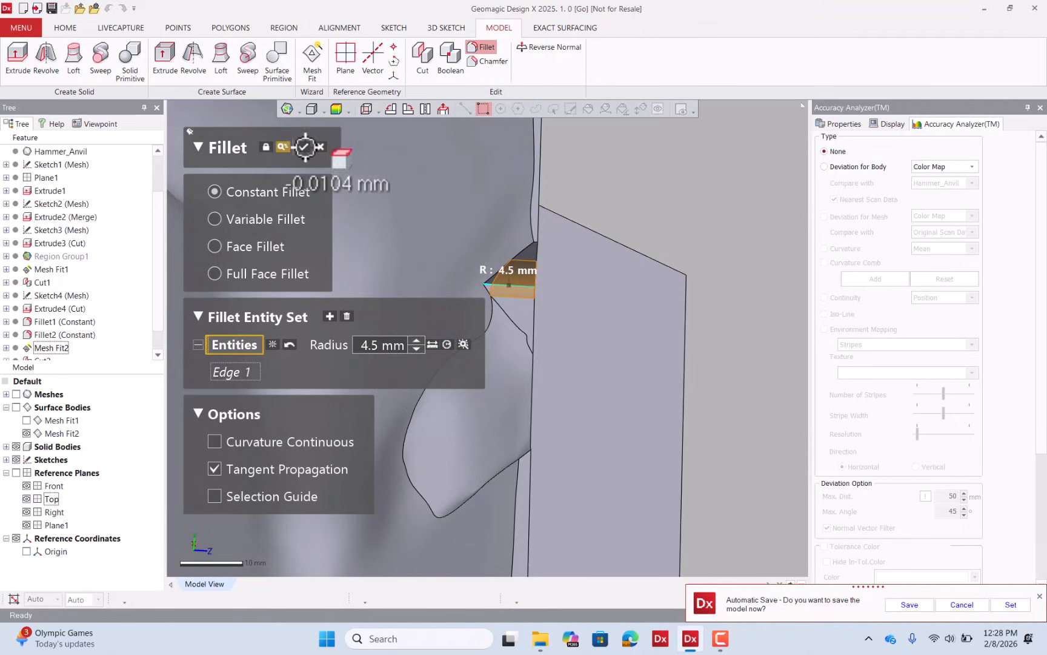
click(305, 146)
Check the filleted anvil with the body deviation color map
scroll(526, 292, down, 5)
right_drag(526, 292, 589, 301)
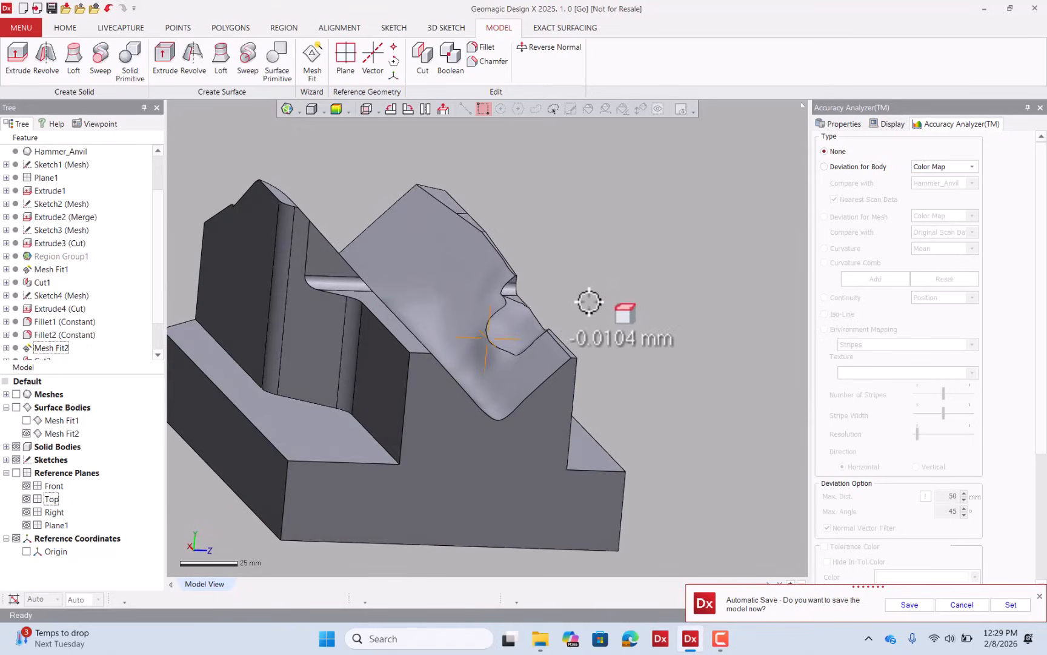
click(335, 109)
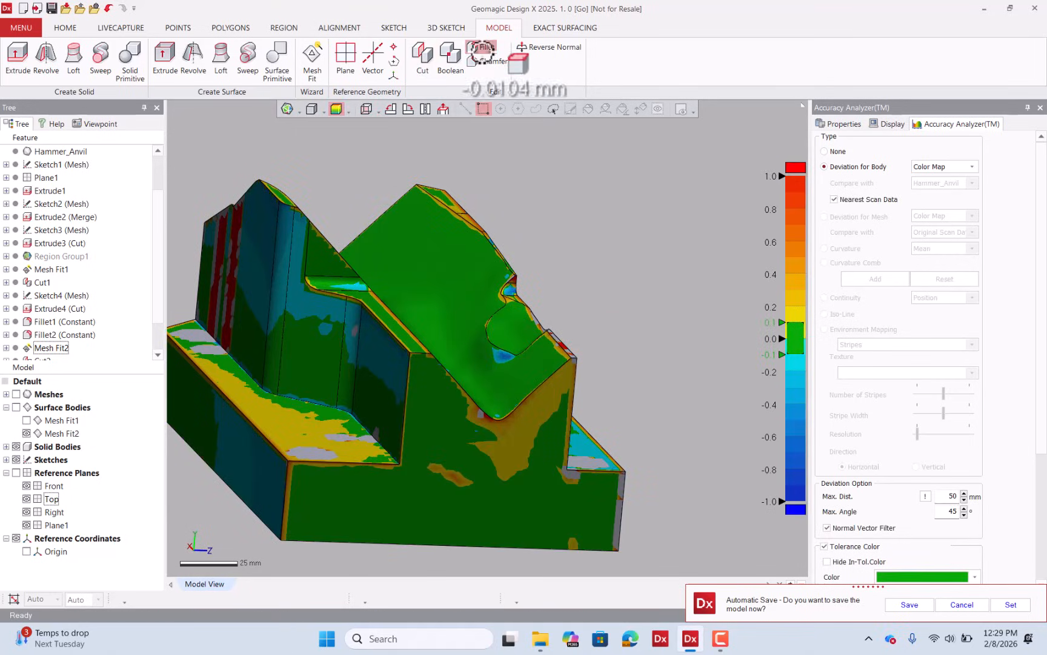
click(485, 46)
click(504, 306)
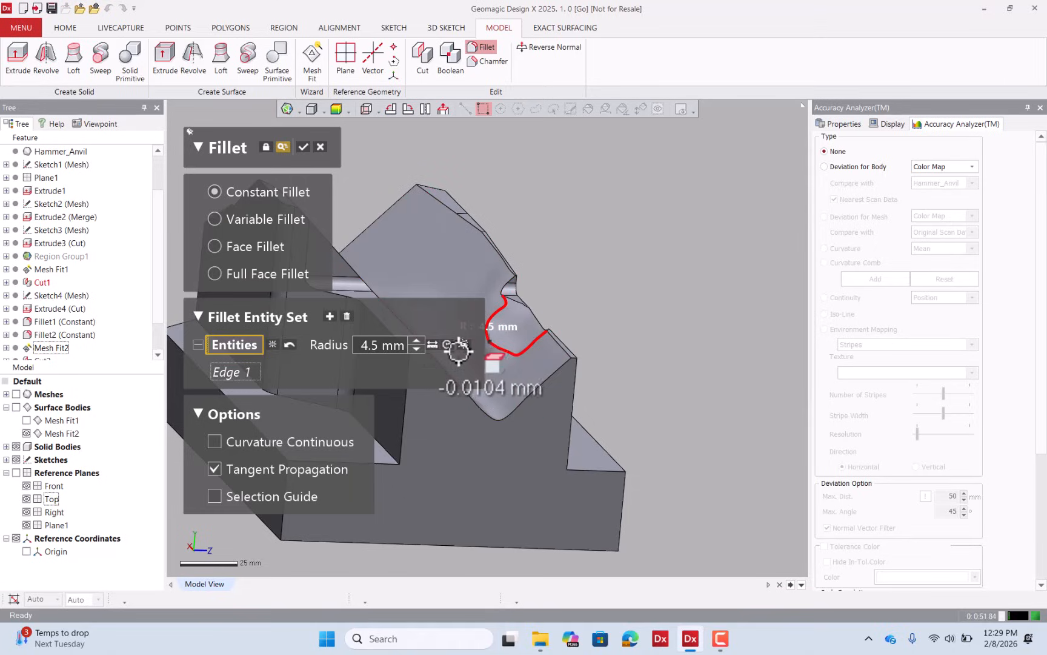
drag(466, 346, 469, 345)
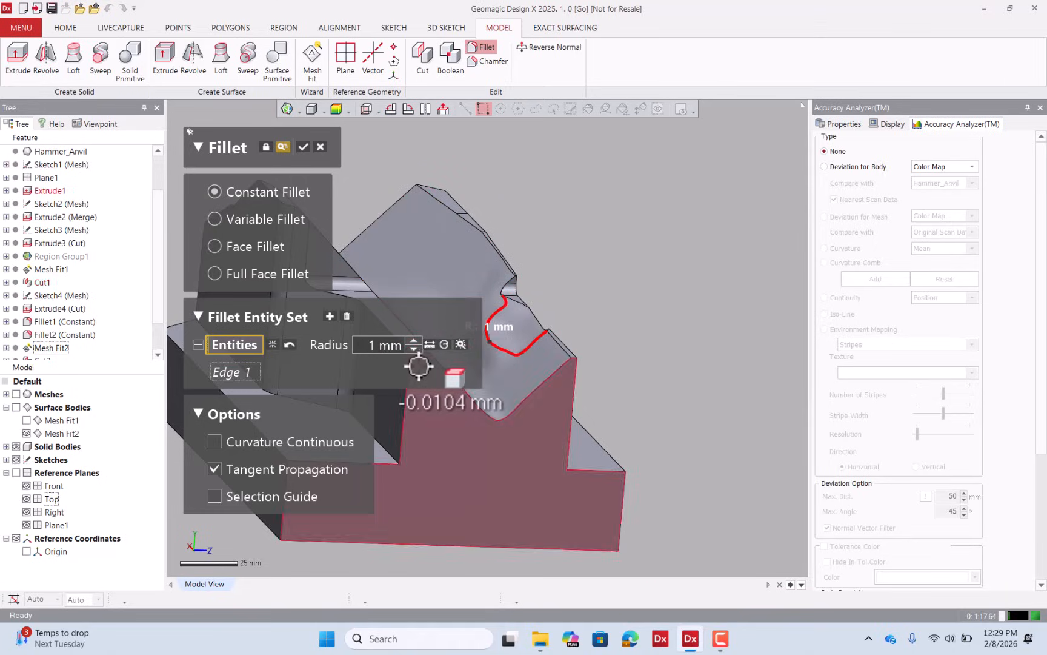
right_drag(424, 349, 509, 297)
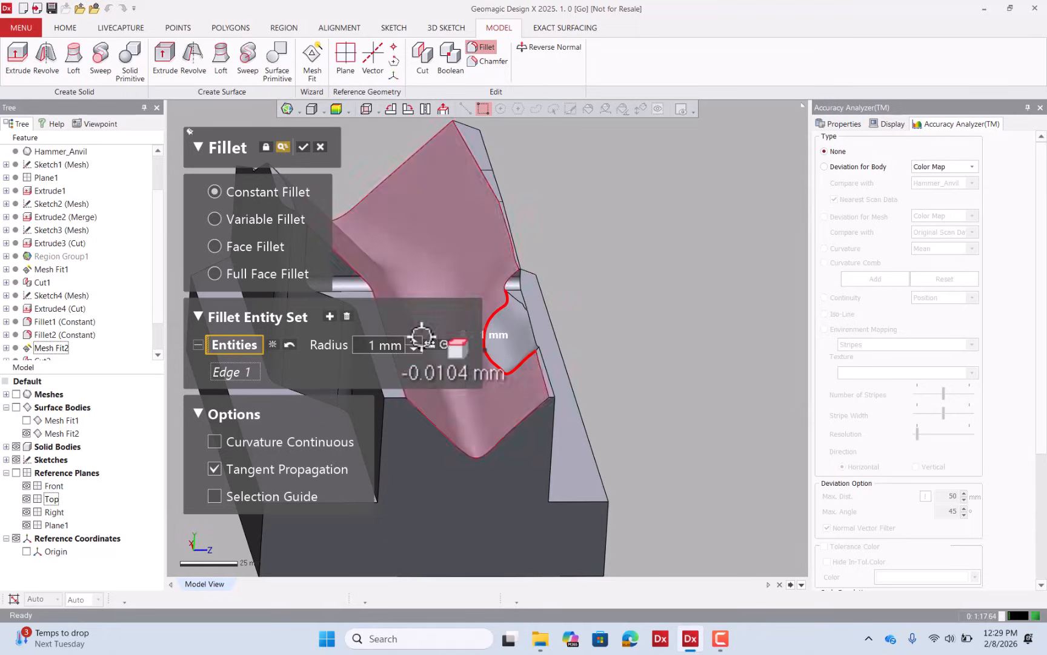
click(282, 468)
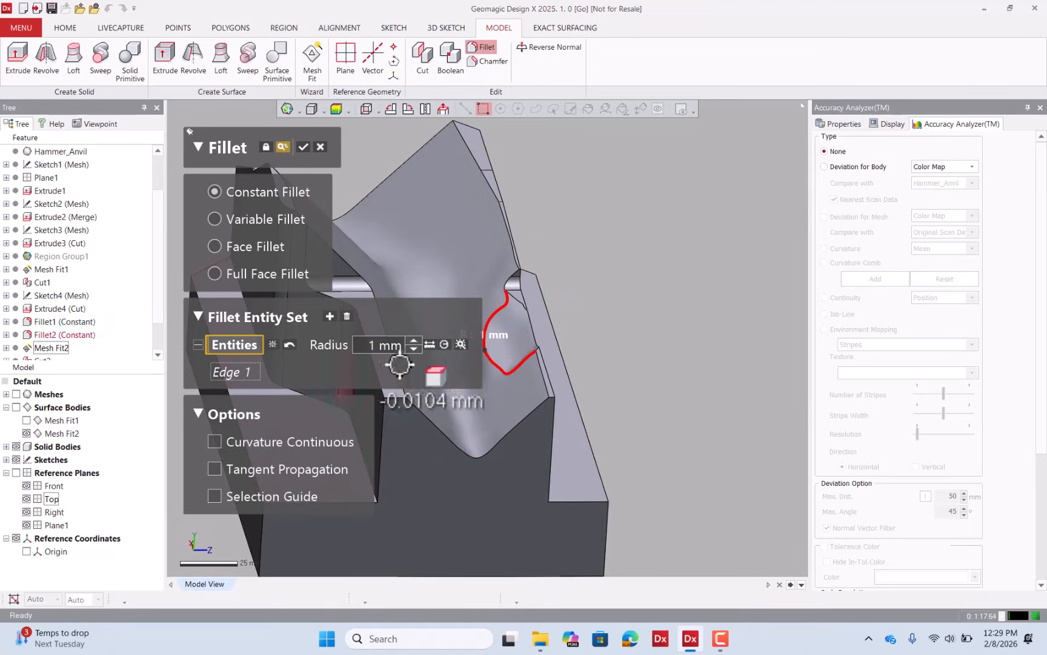
click(320, 147)
Inspect the pocket's rim up close, then overlay the scan mesh on the solid with the deviation map off
click(514, 337)
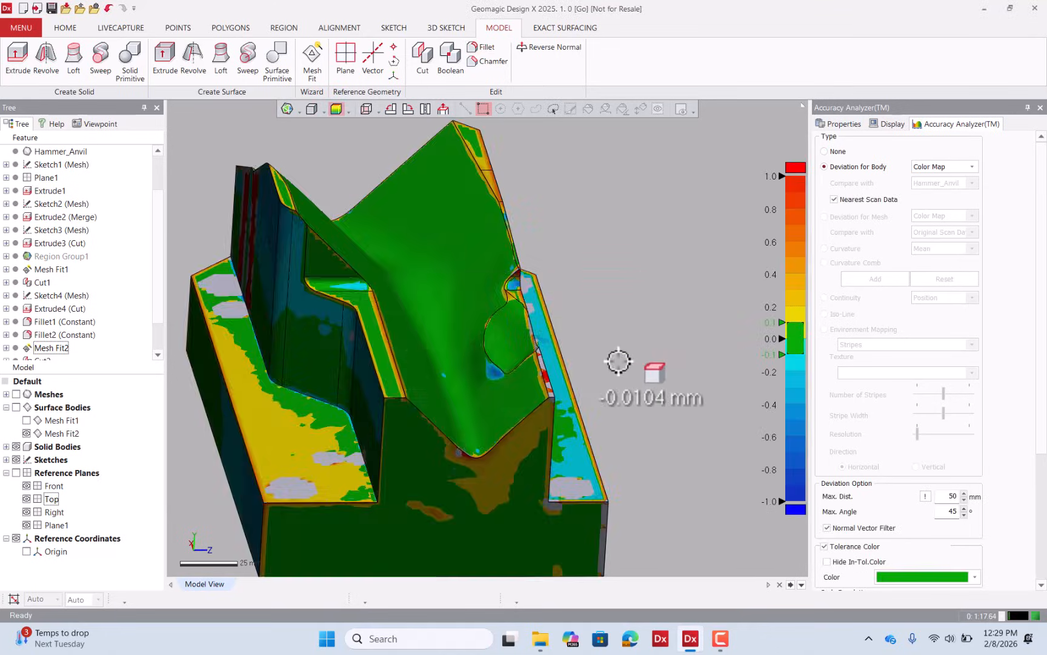
right_drag(591, 329, 554, 351)
scroll(457, 313, up, 2)
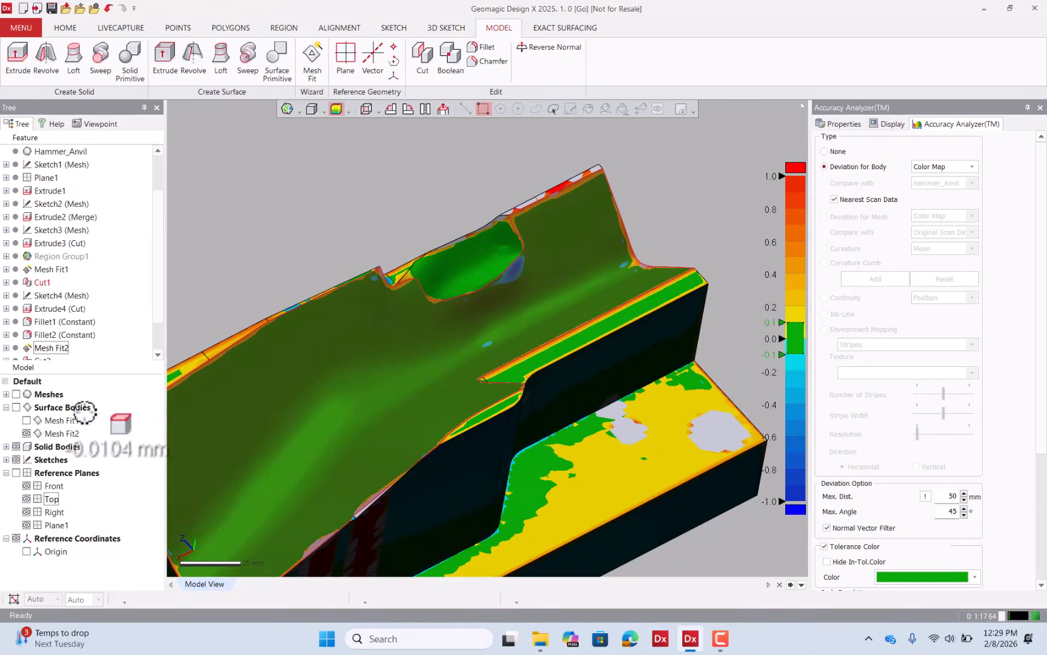
click(17, 394)
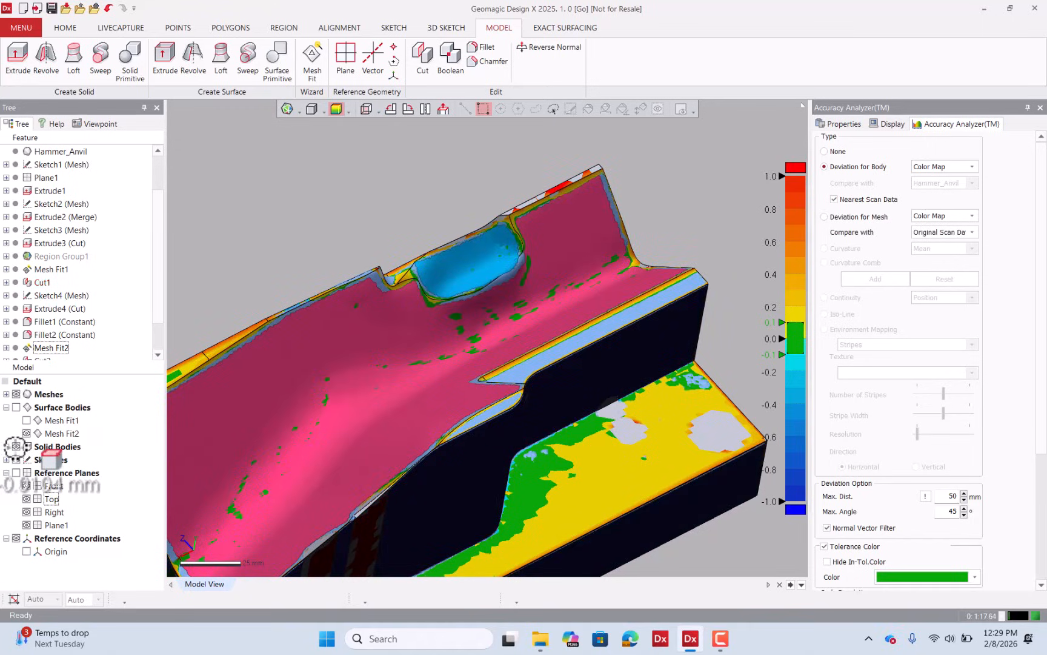
click(16, 446)
click(16, 446)
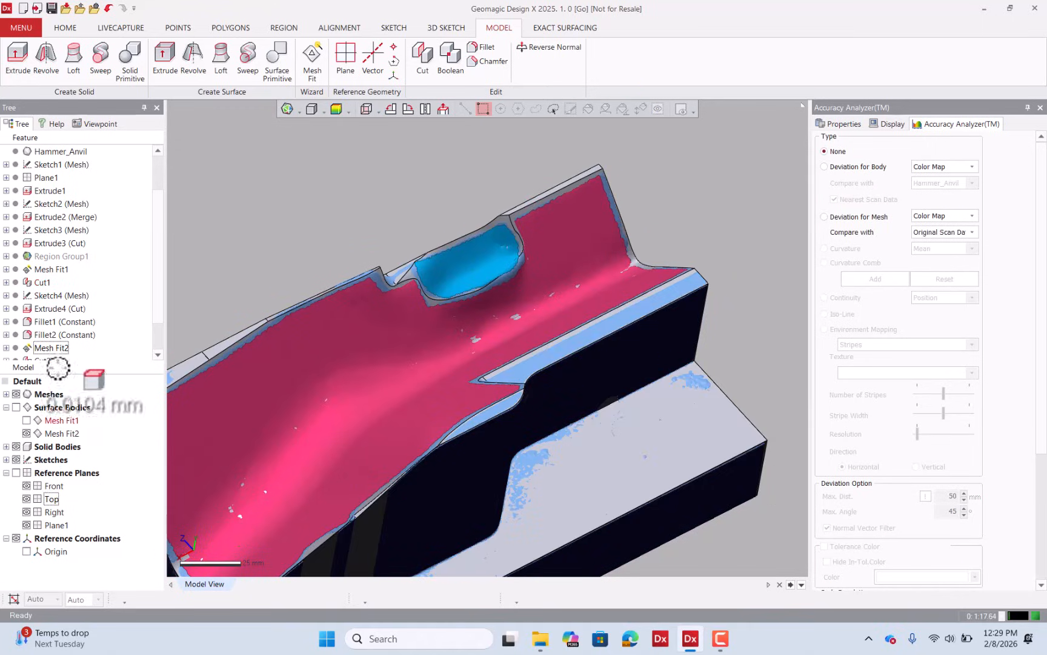
Set up a constant 2 mm fillet on three edges along the top of the wall containing the pocket
click(477, 52)
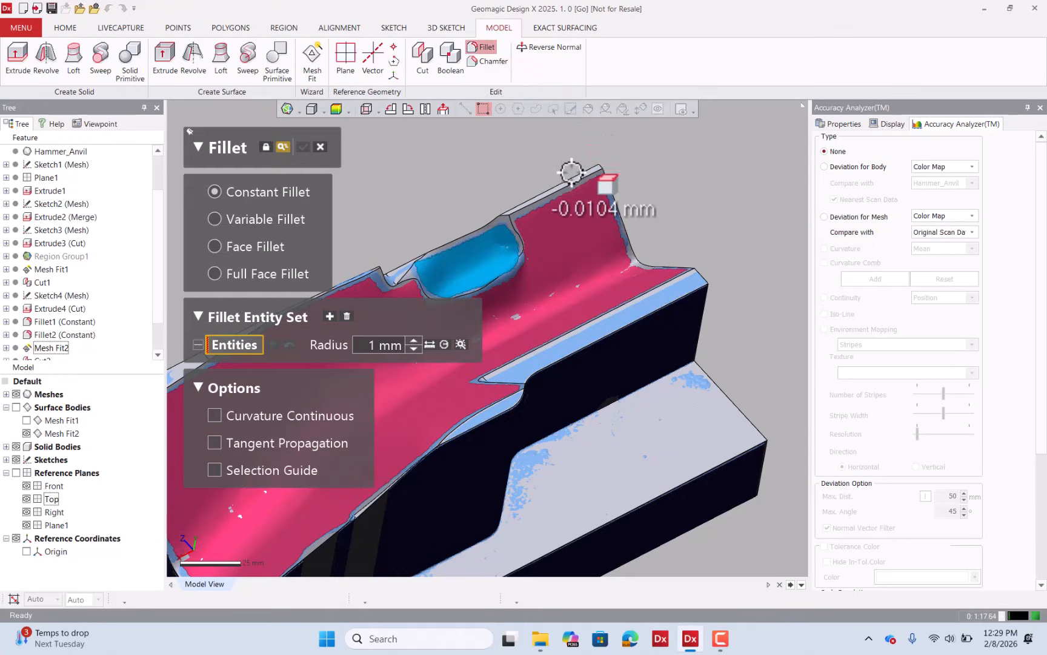
click(575, 182)
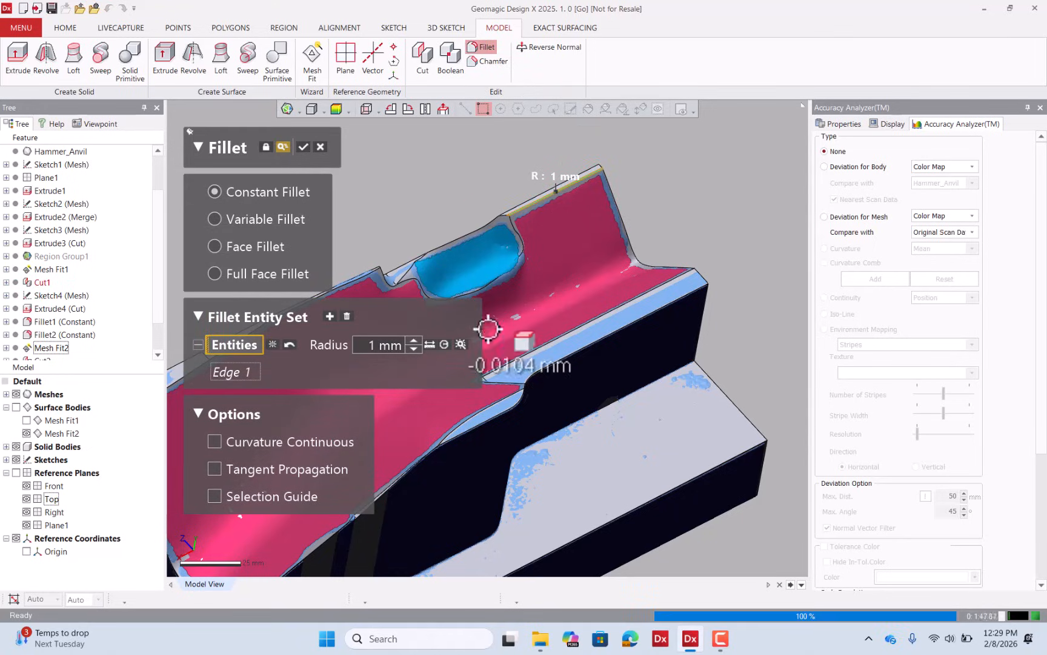
right_drag(705, 215, 461, 322)
right_drag(659, 187, 755, 178)
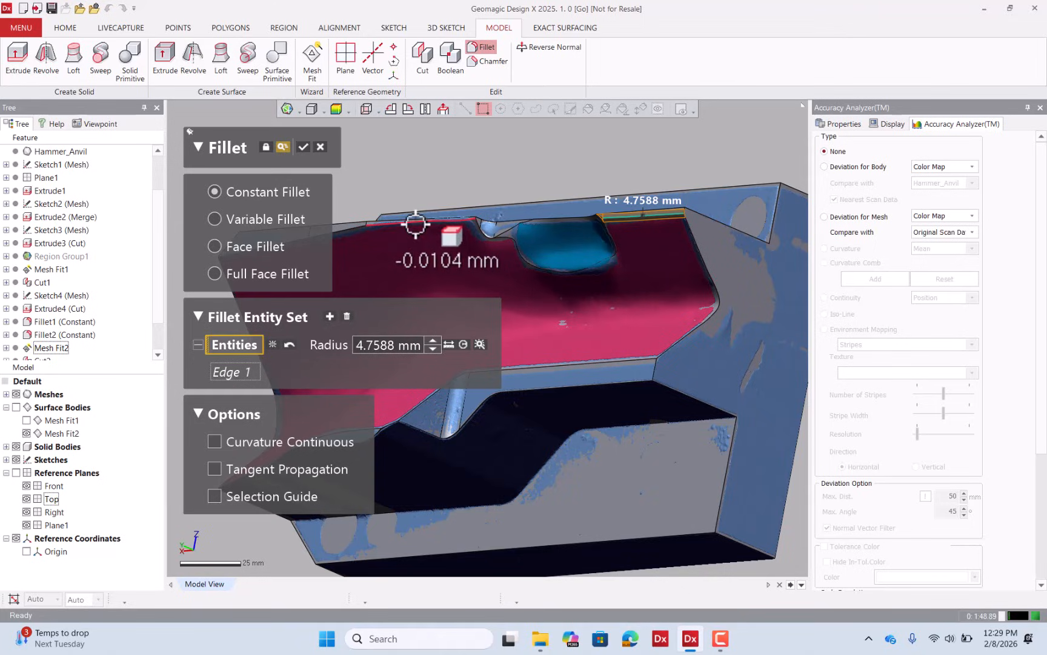
click(383, 223)
click(646, 214)
right_drag(643, 231, 449, 215)
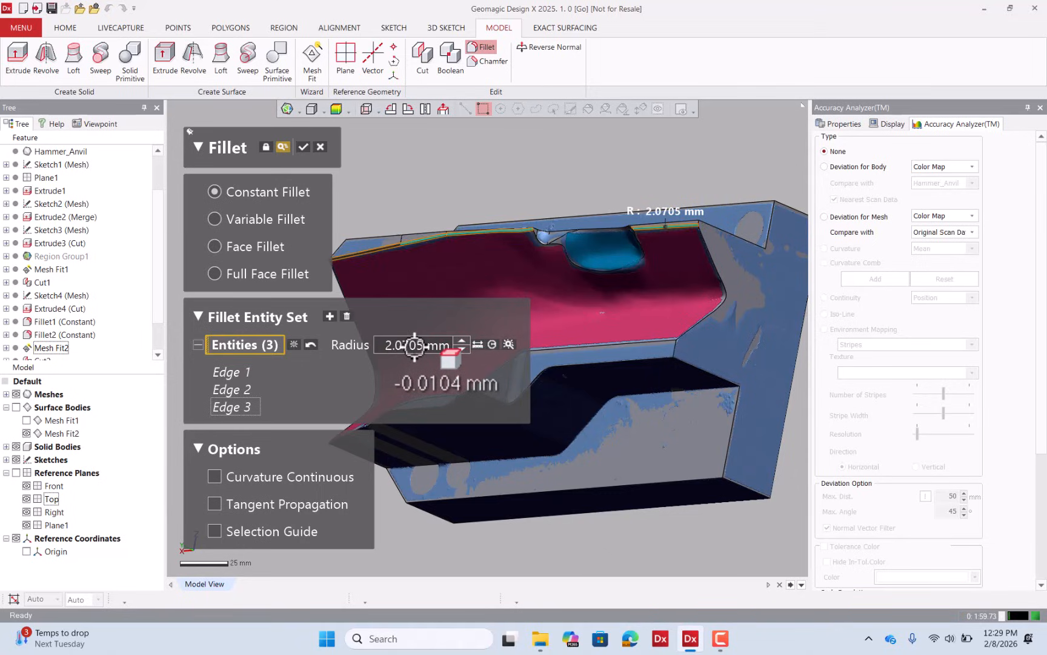
text(2)
key(Return)
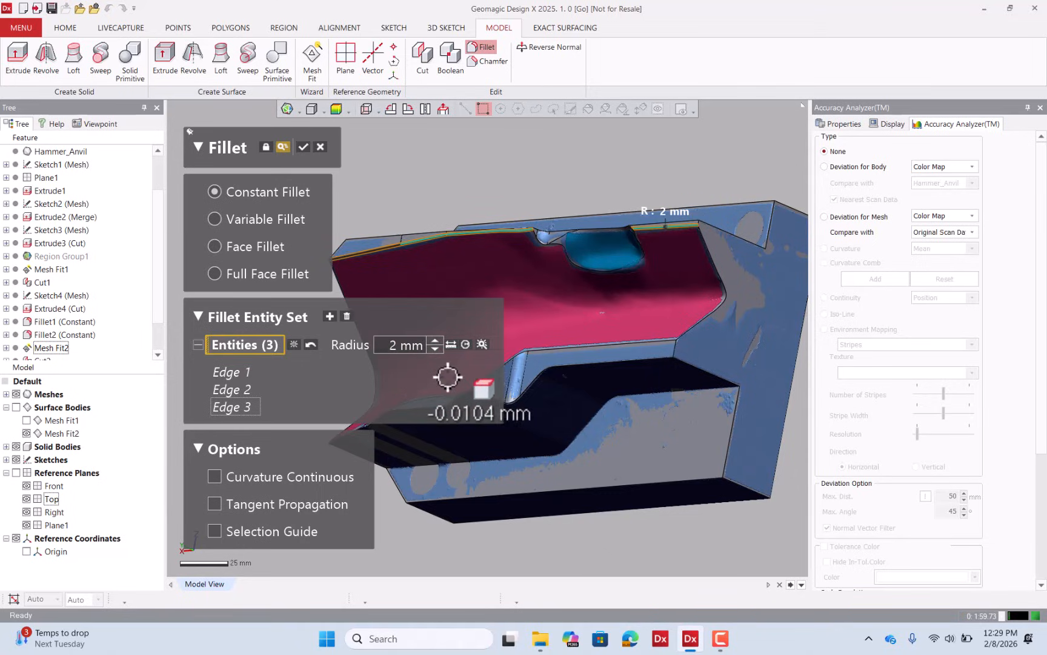
Add four more edges along the top of the pocket wall to the 2 mm fillet selection
right_drag(488, 196, 626, 273)
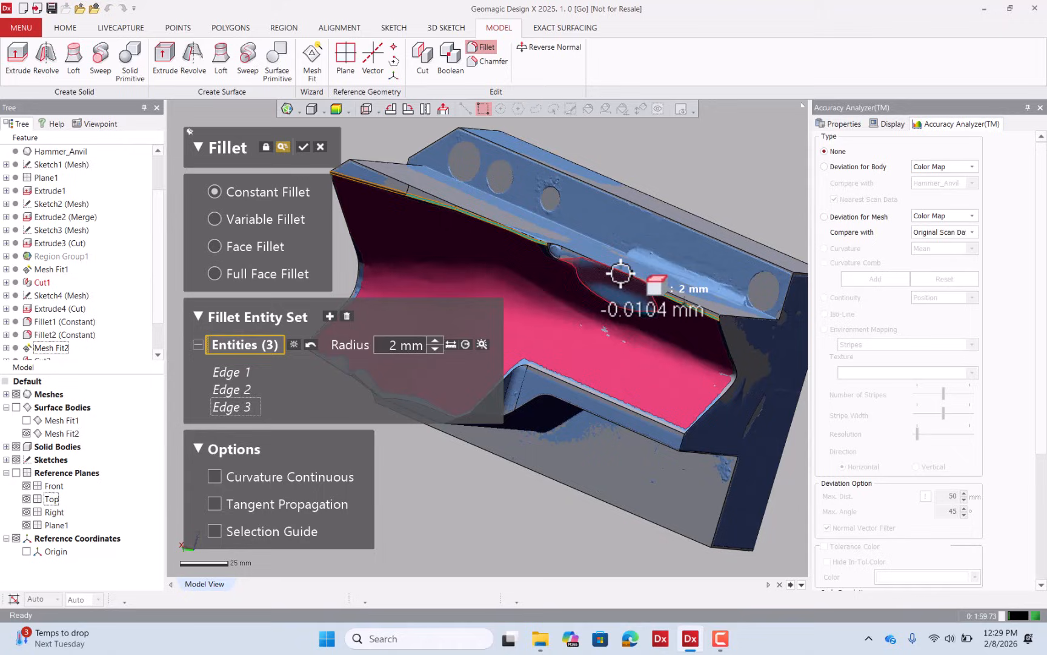
click(703, 308)
click(467, 205)
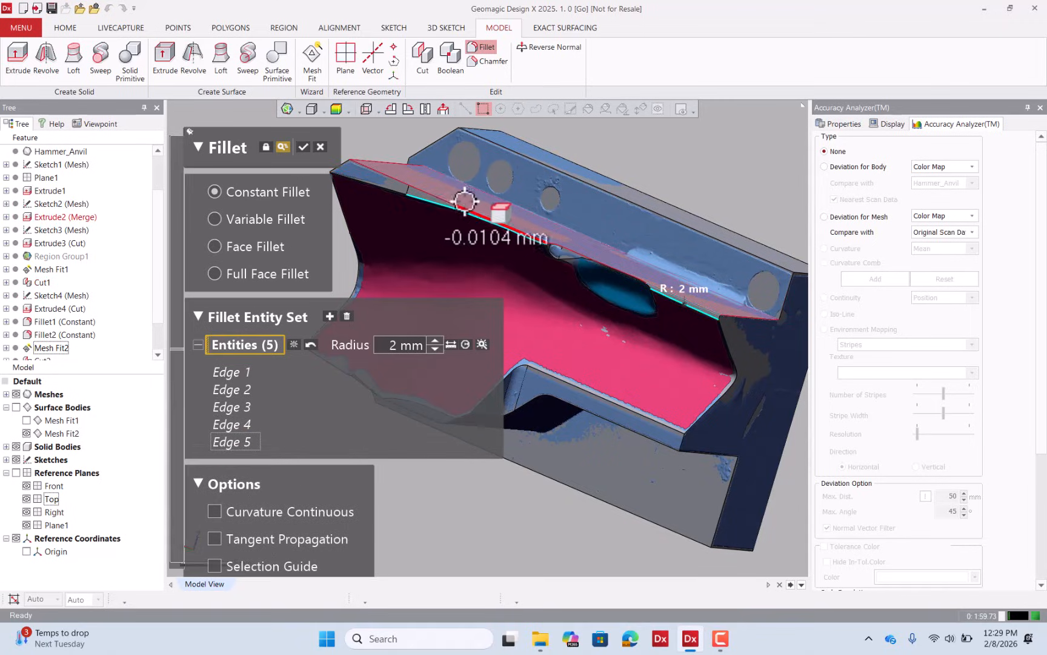
click(396, 171)
click(394, 175)
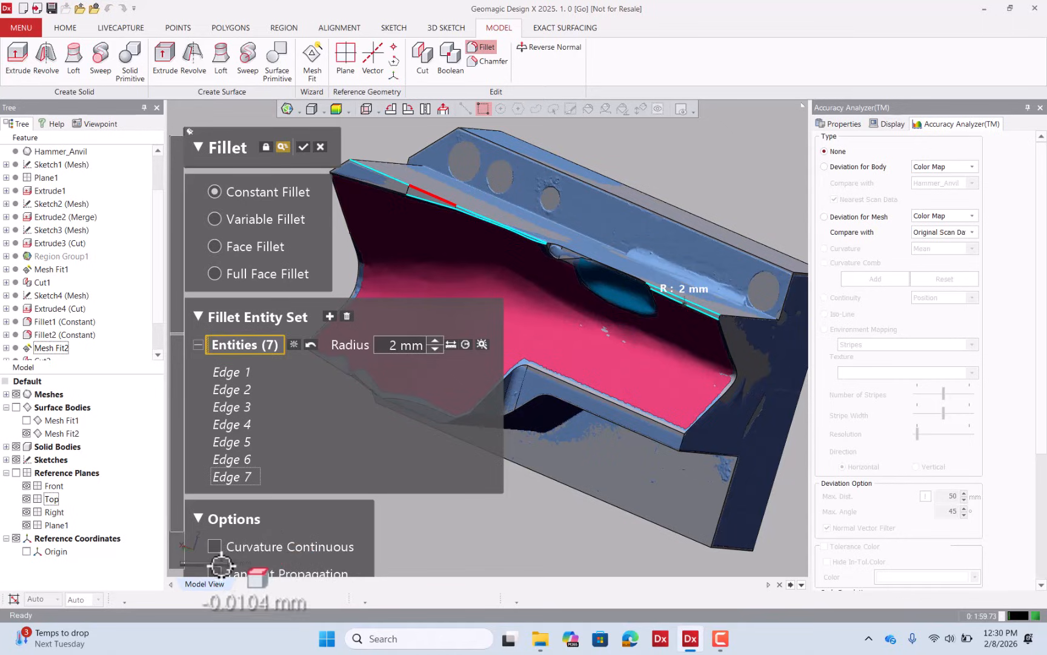
Enable Tangent Propagation, reduce the selection to four edges along the wall's top, and apply the 2 mm fillet
scroll(220, 567, down, 1)
right_drag(465, 341, 409, 215)
click(435, 206)
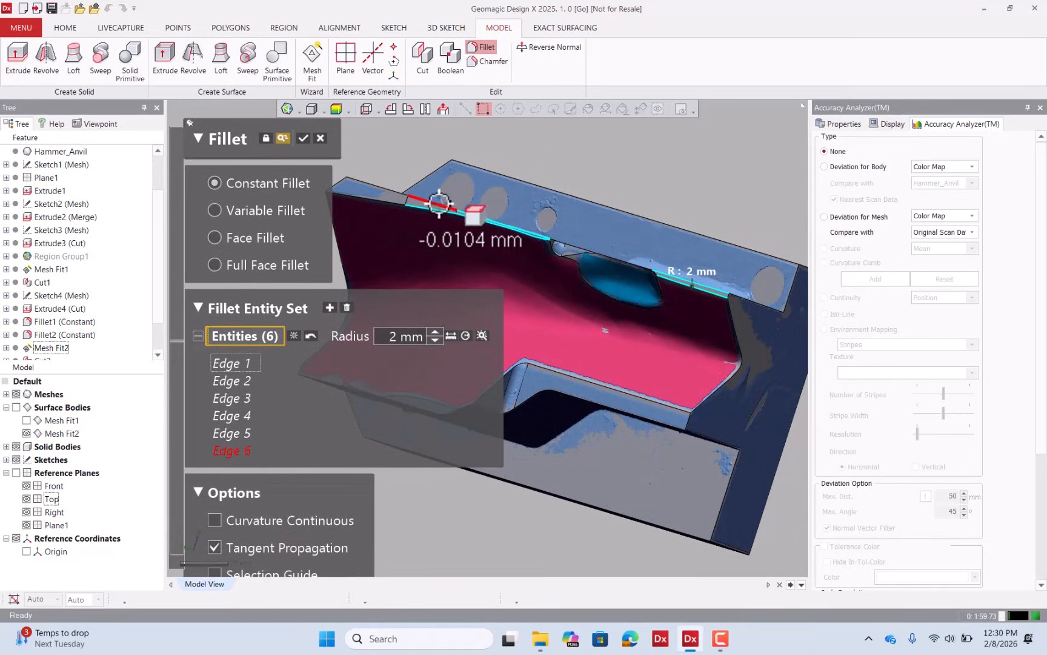
click(474, 210)
click(485, 214)
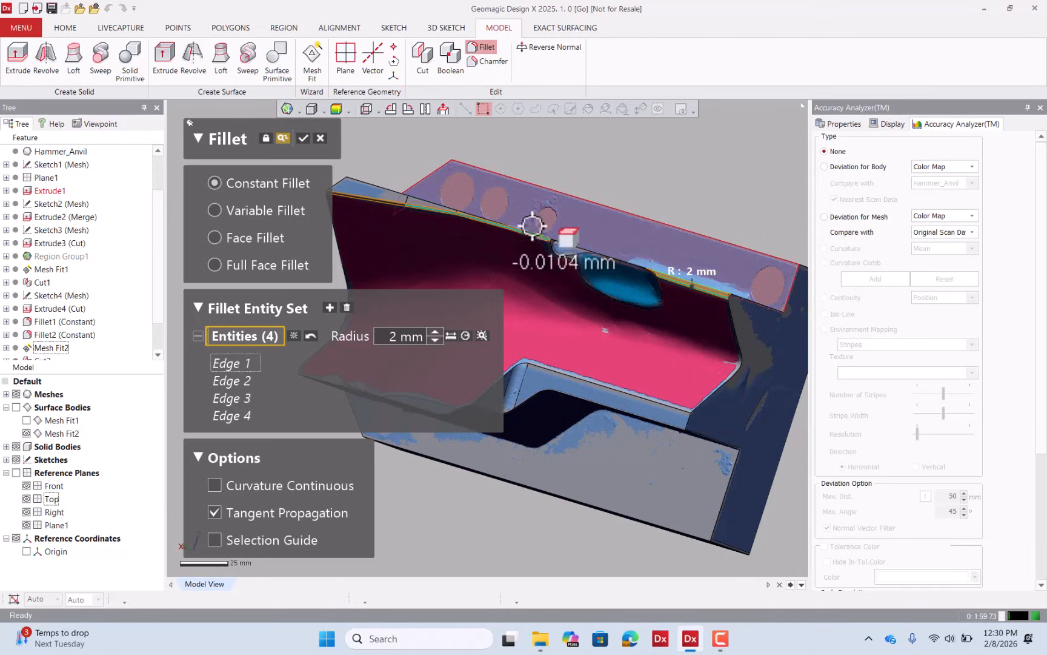
scroll(721, 279, up, 3)
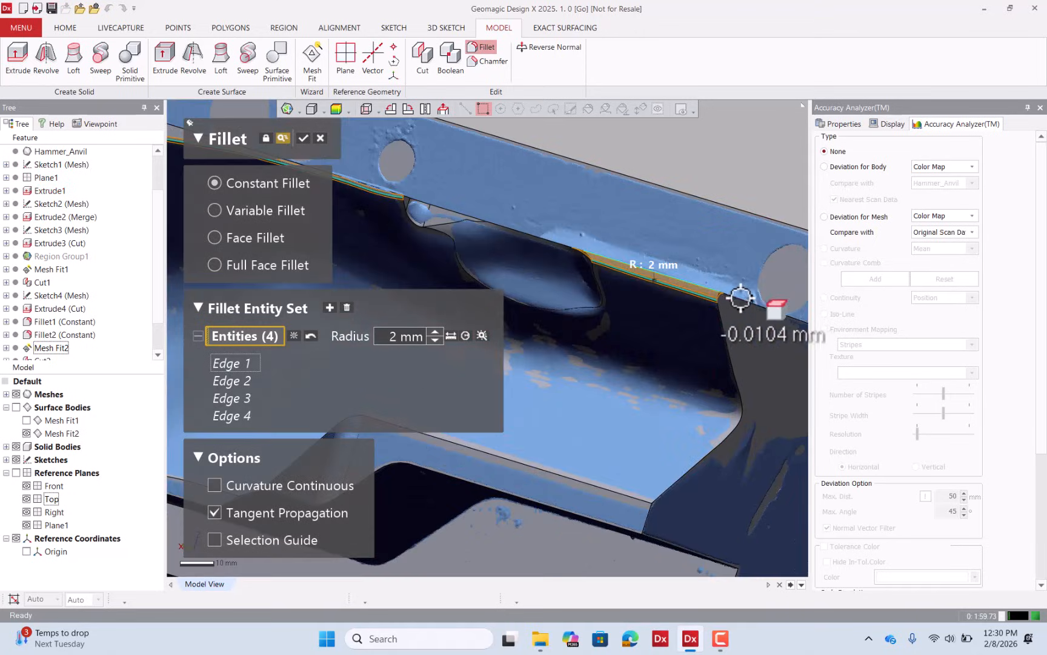
click(310, 137)
scroll(600, 249, down, 3)
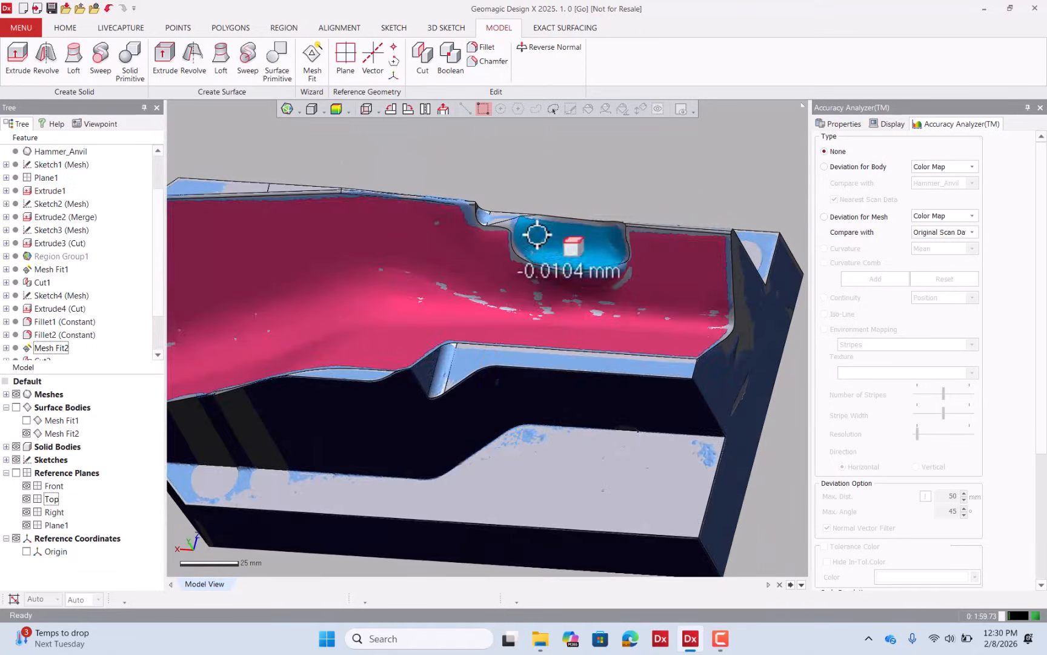
right_drag(537, 234, 485, 287)
click(481, 50)
scroll(508, 203, up, 3)
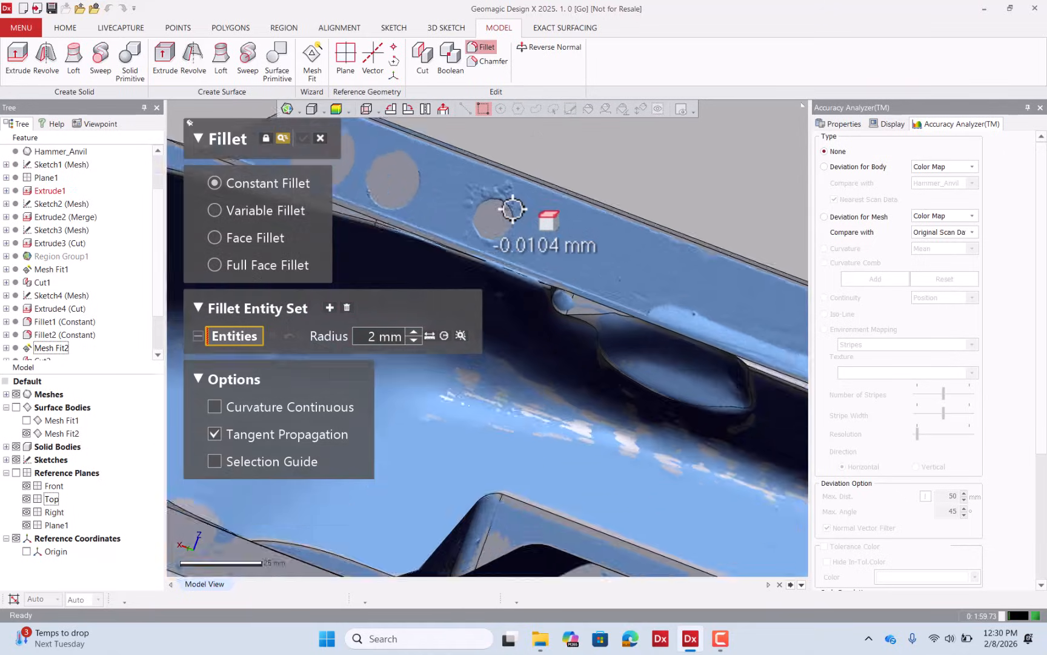
scroll(512, 209, up, 3)
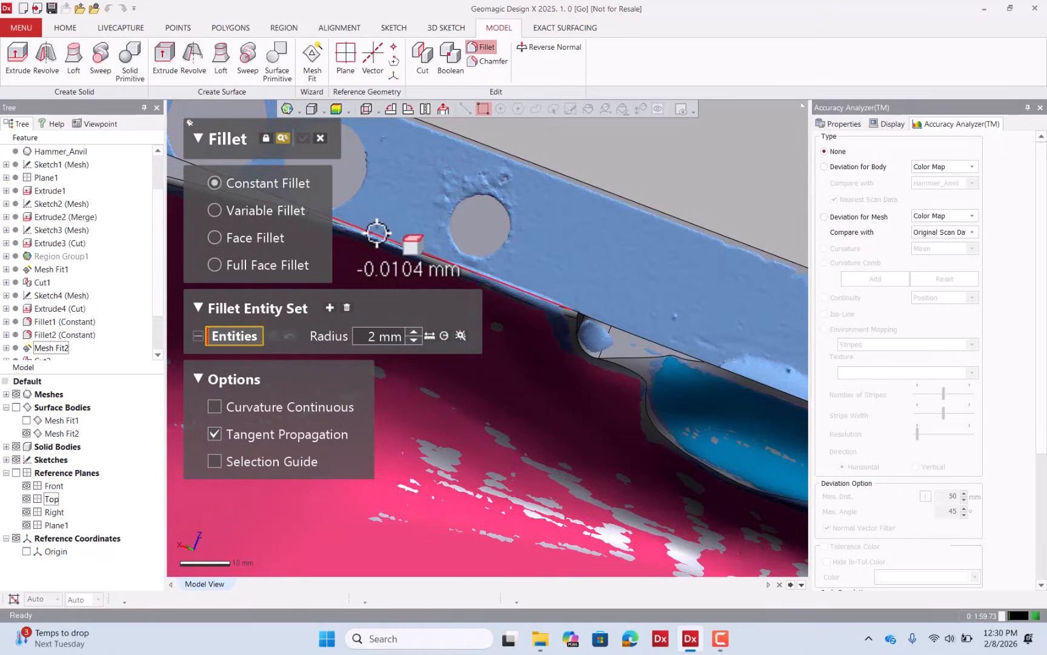
click(376, 233)
click(460, 335)
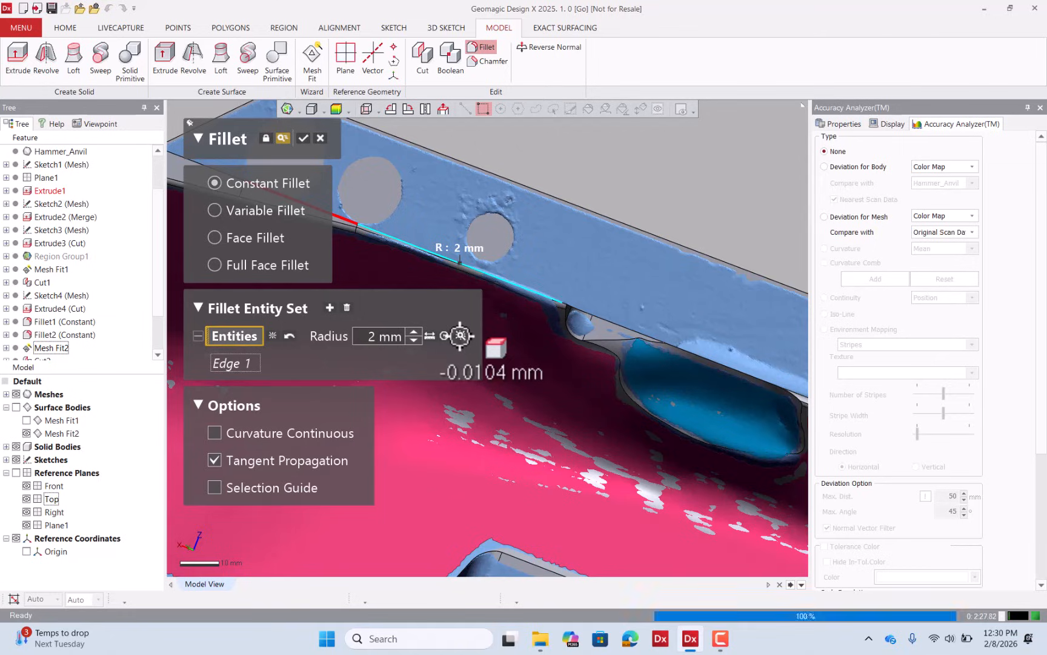
scroll(565, 321, down, 3)
right_drag(565, 320, 510, 253)
click(320, 138)
click(497, 335)
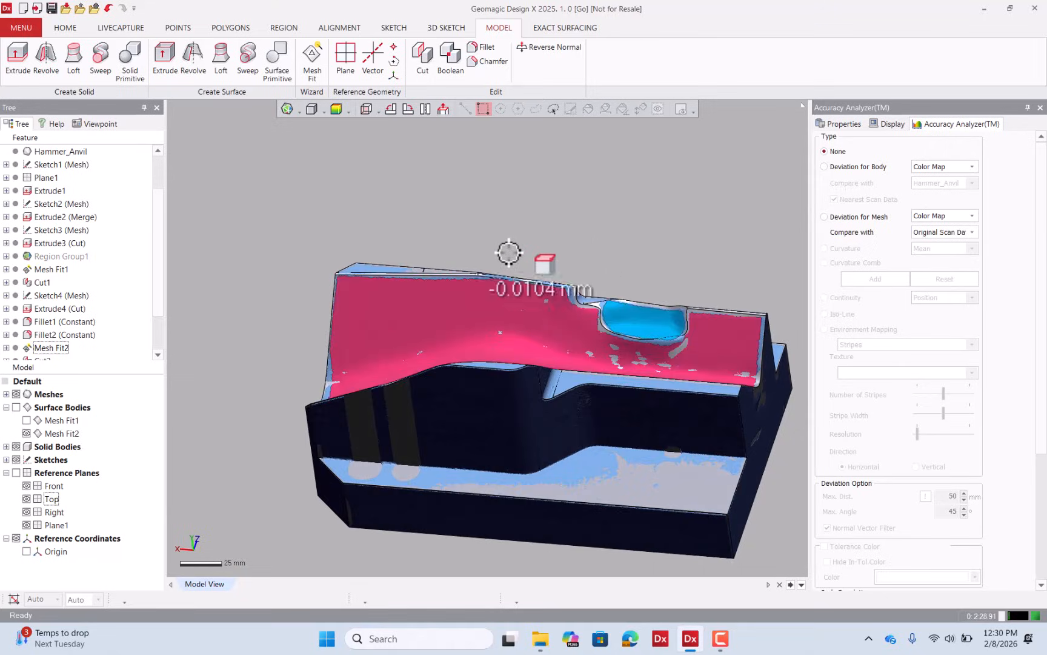
Check the solid with the body deviation color map, then overlay the scan mesh and compare it with the solid hidden and shown
right_drag(401, 356, 446, 412)
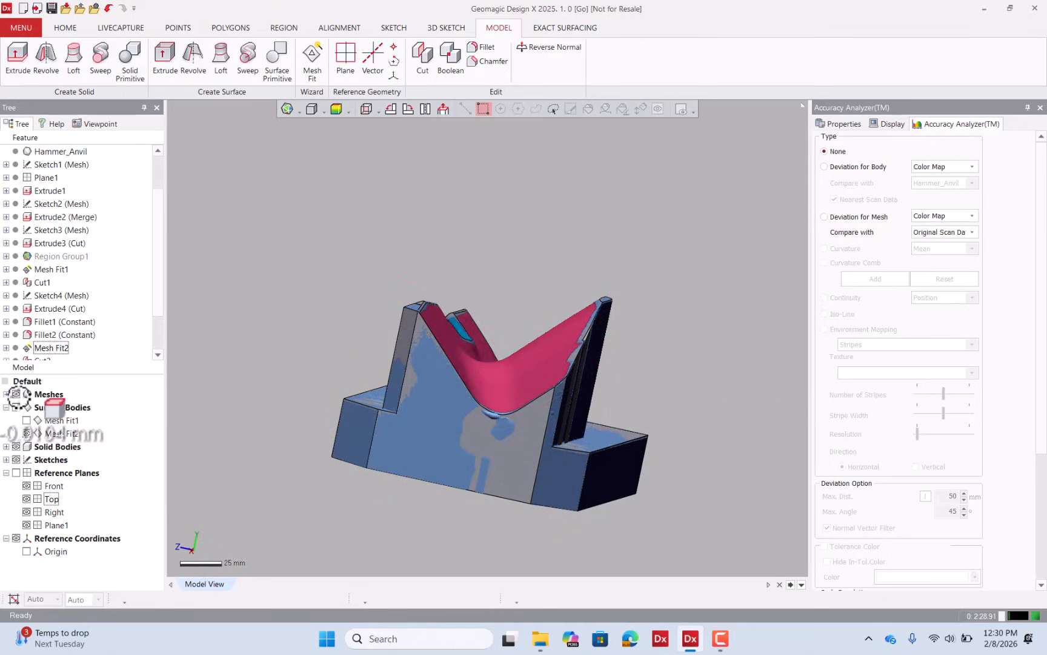
click(337, 108)
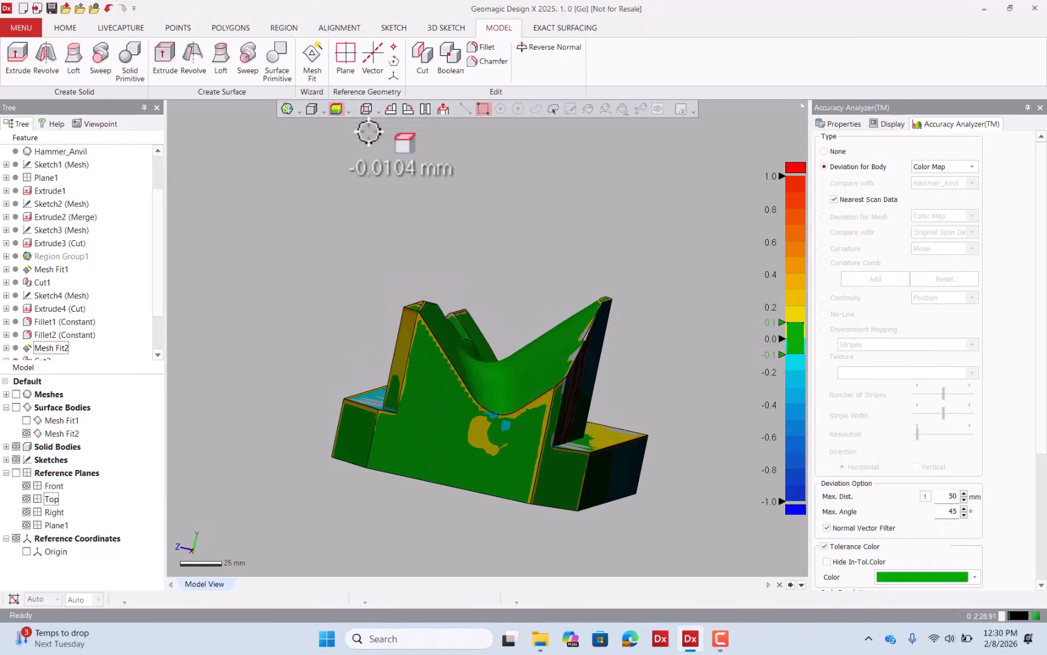
right_drag(464, 214, 409, 397)
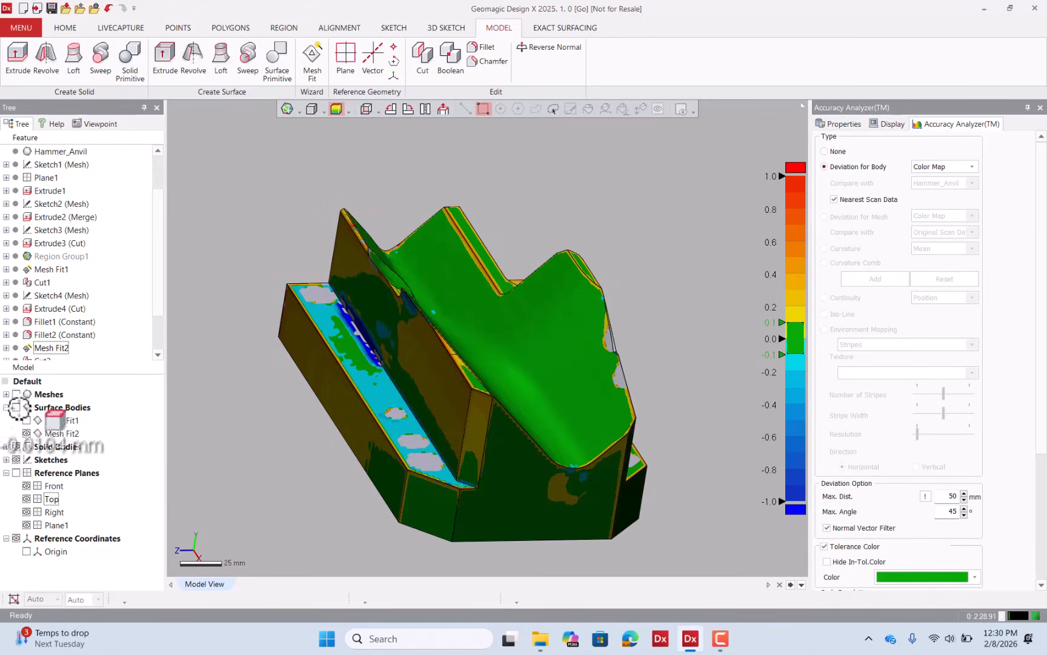
click(16, 394)
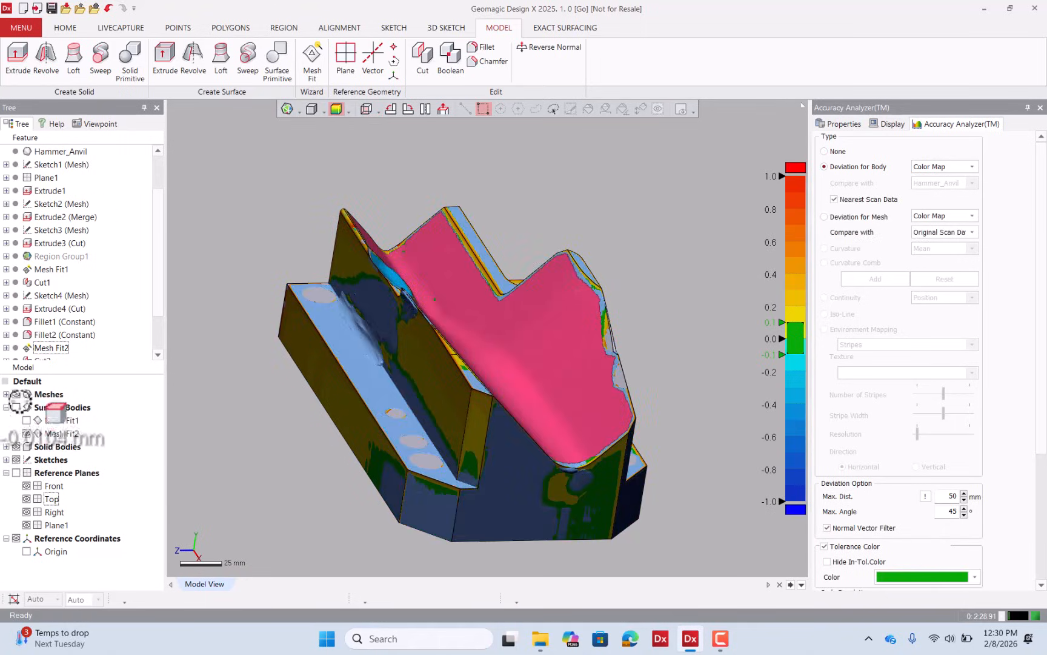
click(16, 447)
right_drag(273, 423, 22, 426)
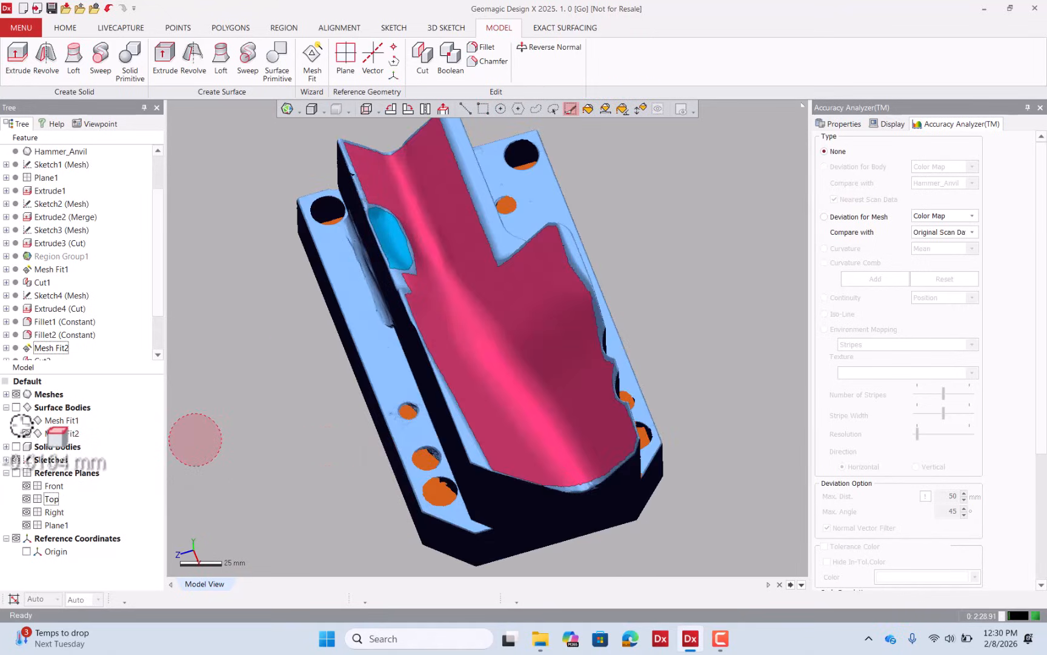
click(16, 446)
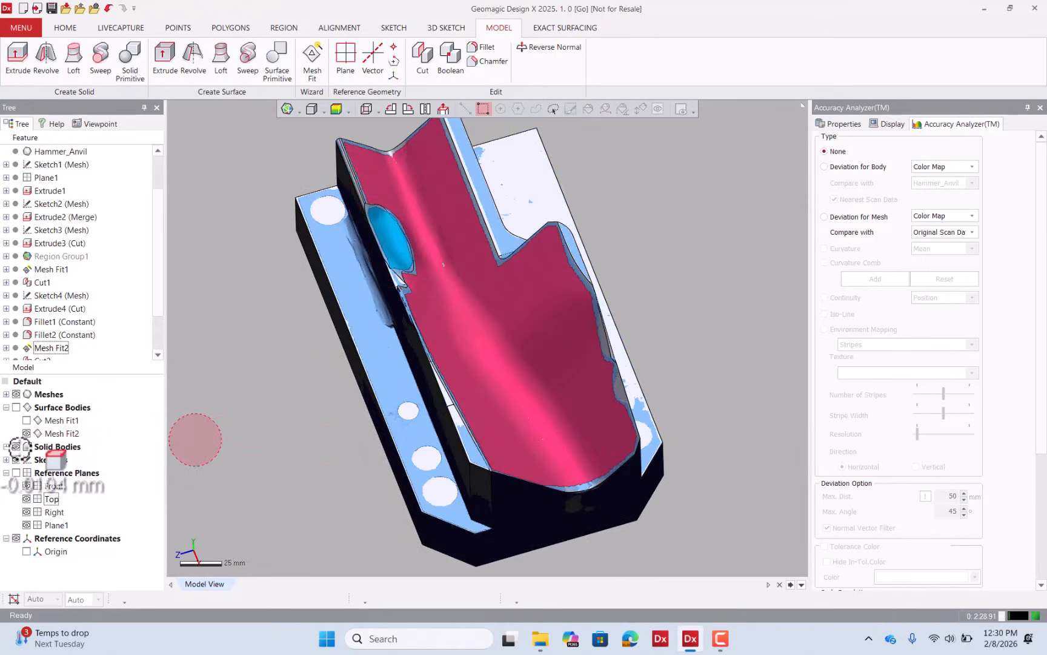
Create a planar mesh sketch based on the base flange's upper face, with the section polyline offset 2 mm from it
right_click(536, 177)
click(552, 152)
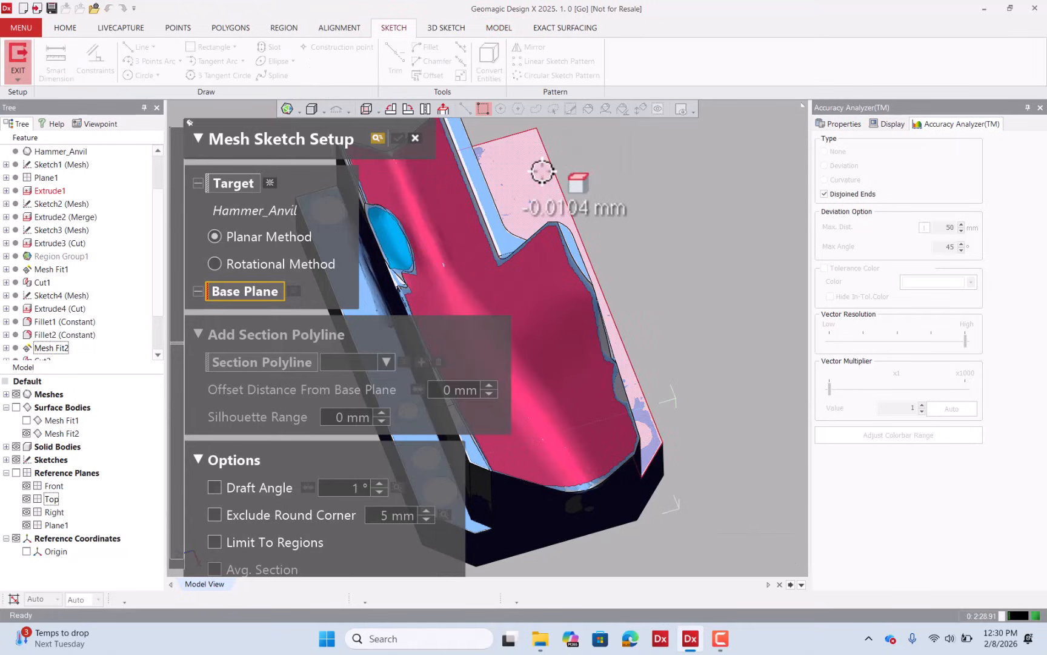
click(543, 172)
mouse_move(536, 180)
right_down()
mouse_move(514, 334)
mouse_move(535, 300)
mouse_move(27, 406)
right_up()
right_drag(21, 451, 550, 319)
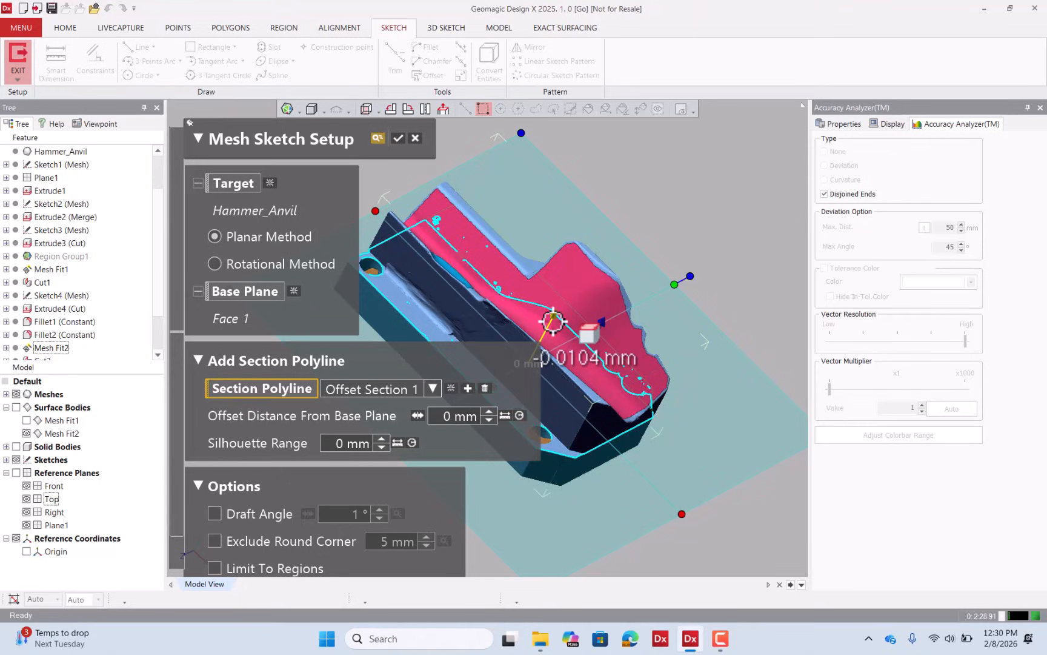
drag(553, 320, 551, 321)
right_drag(560, 321, 308, 188)
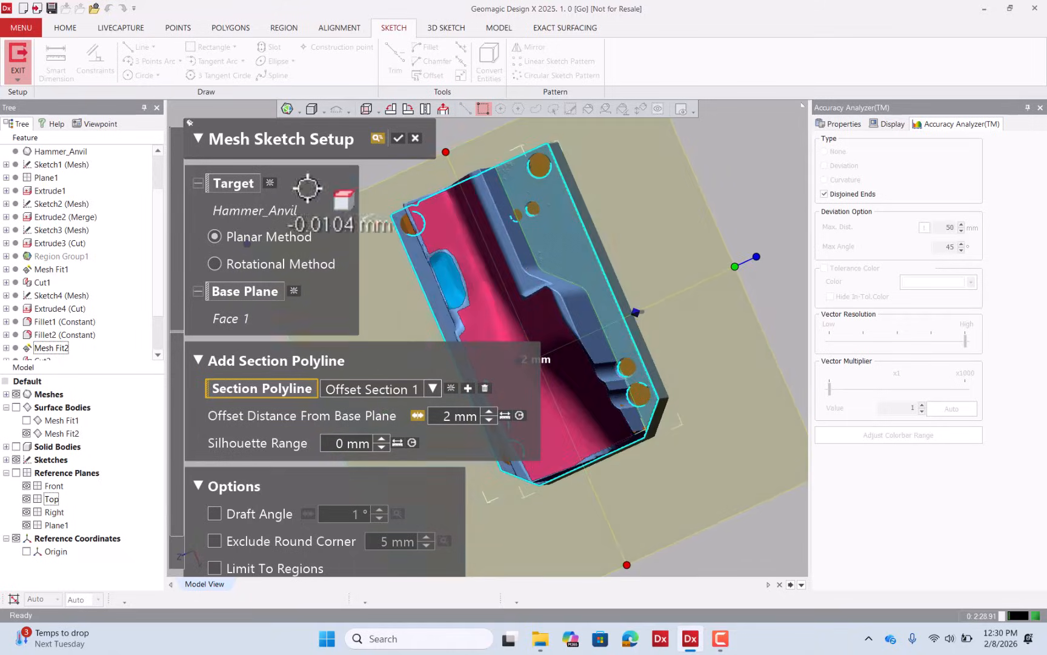
click(398, 139)
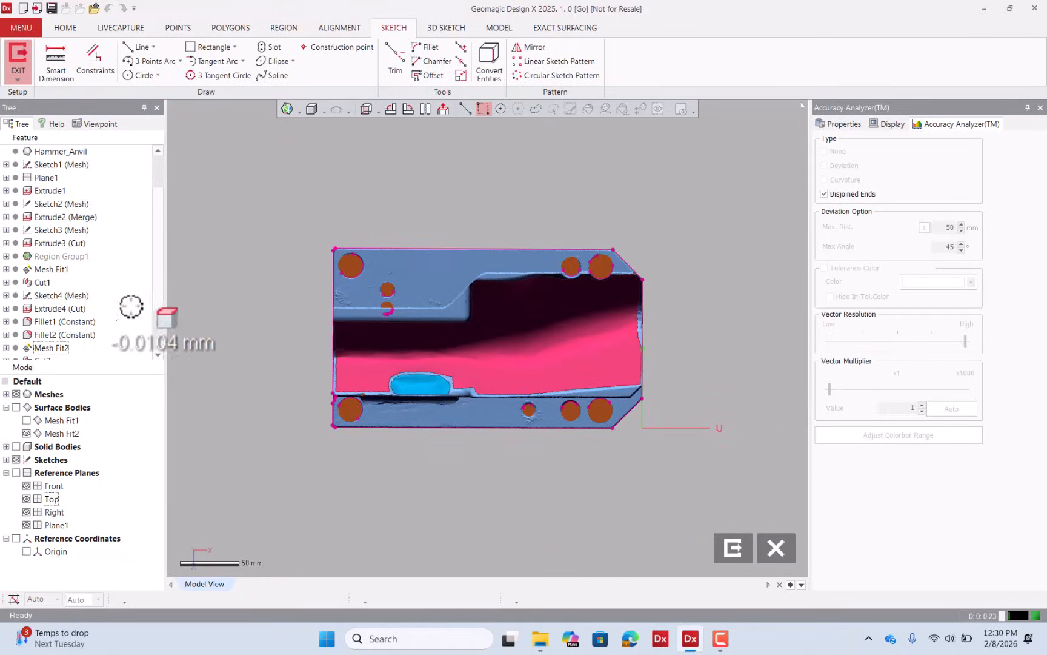
Hide the scan mesh and fit seven circles to the section arcs of the flange holes
click(16, 394)
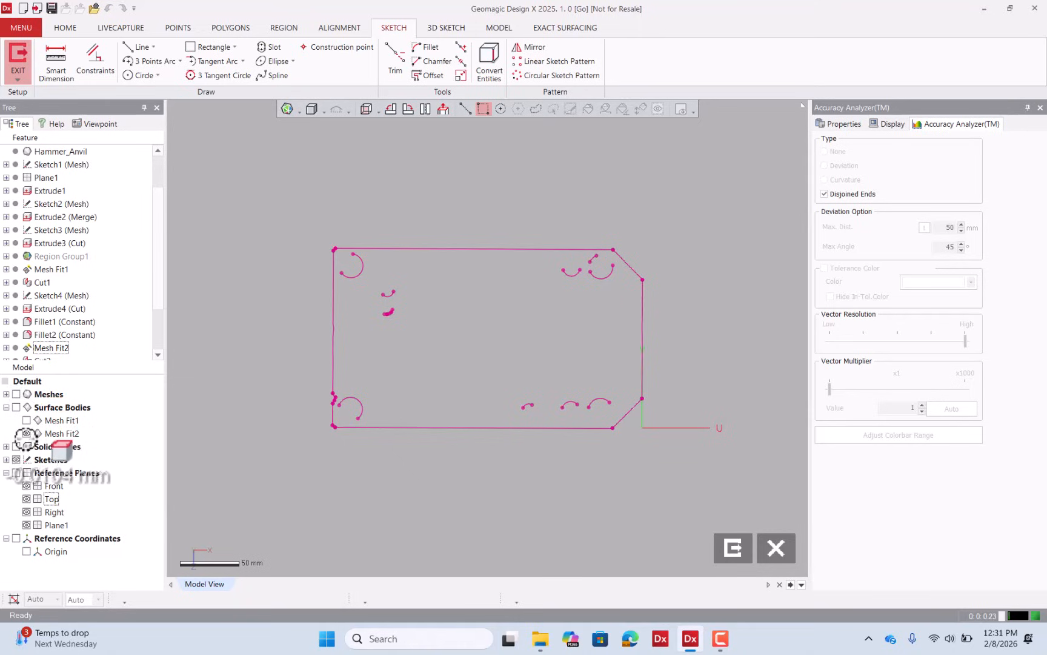
click(140, 75)
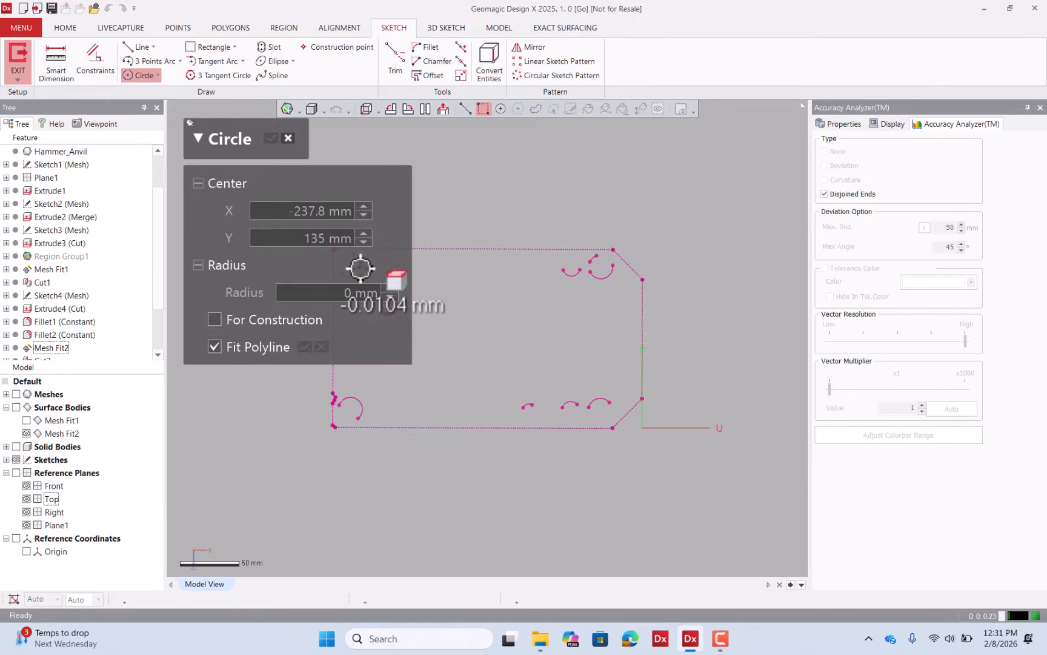
click(352, 266)
click(363, 270)
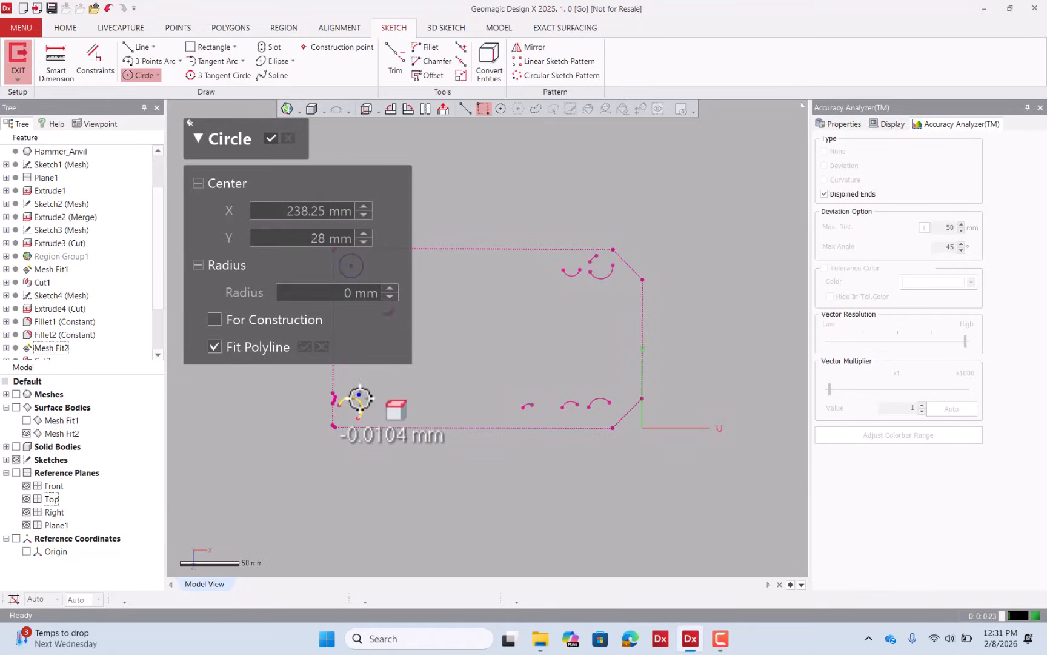
click(360, 397)
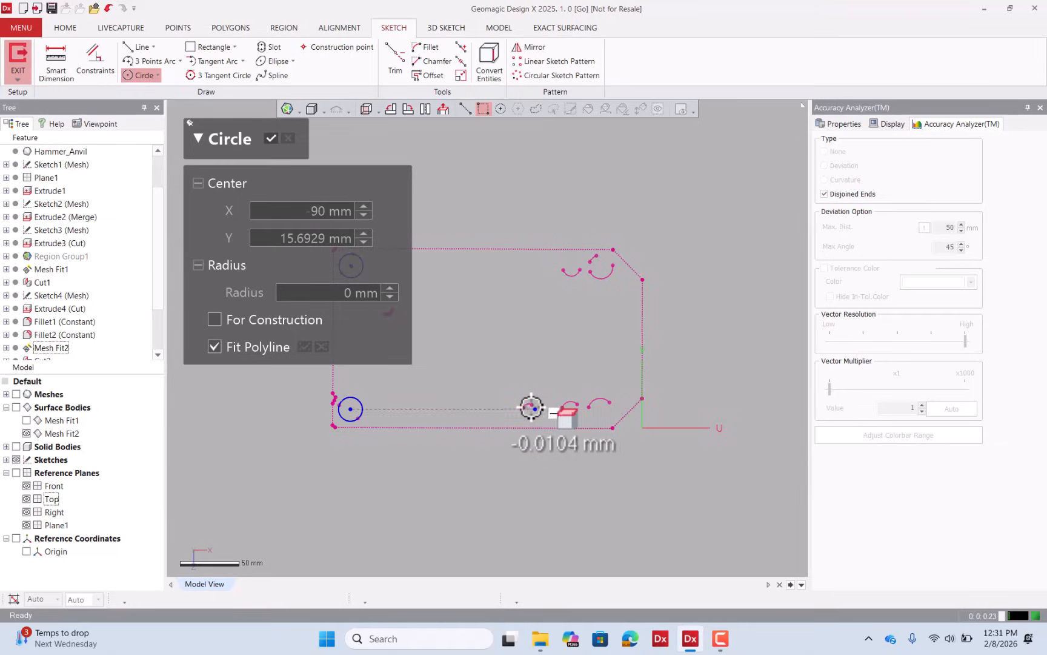
double_click(570, 404)
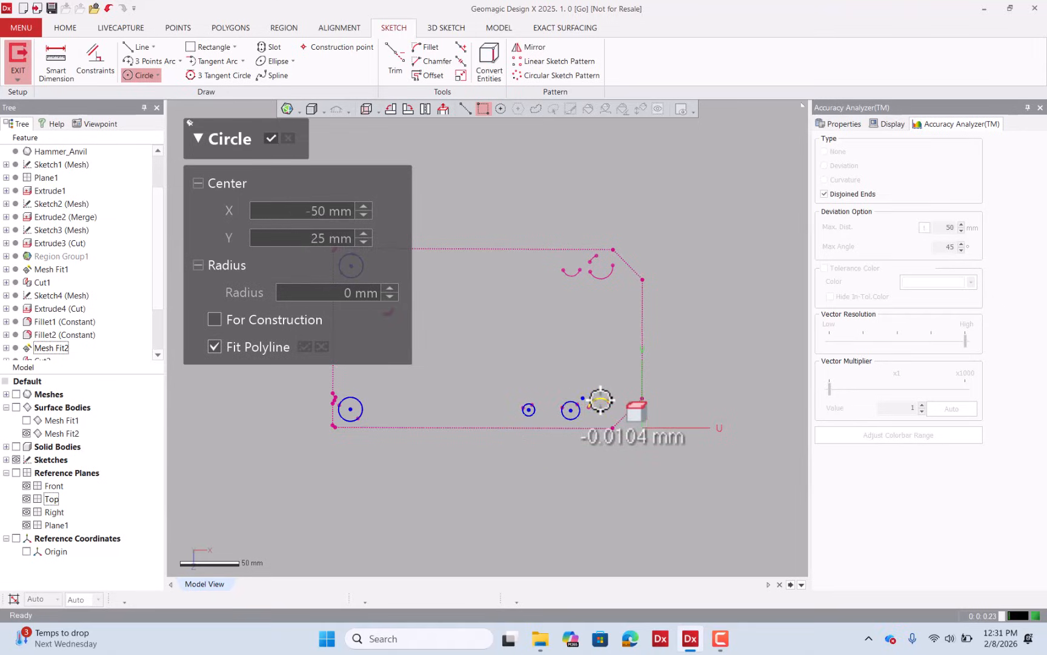
double_click(600, 399)
double_click(572, 273)
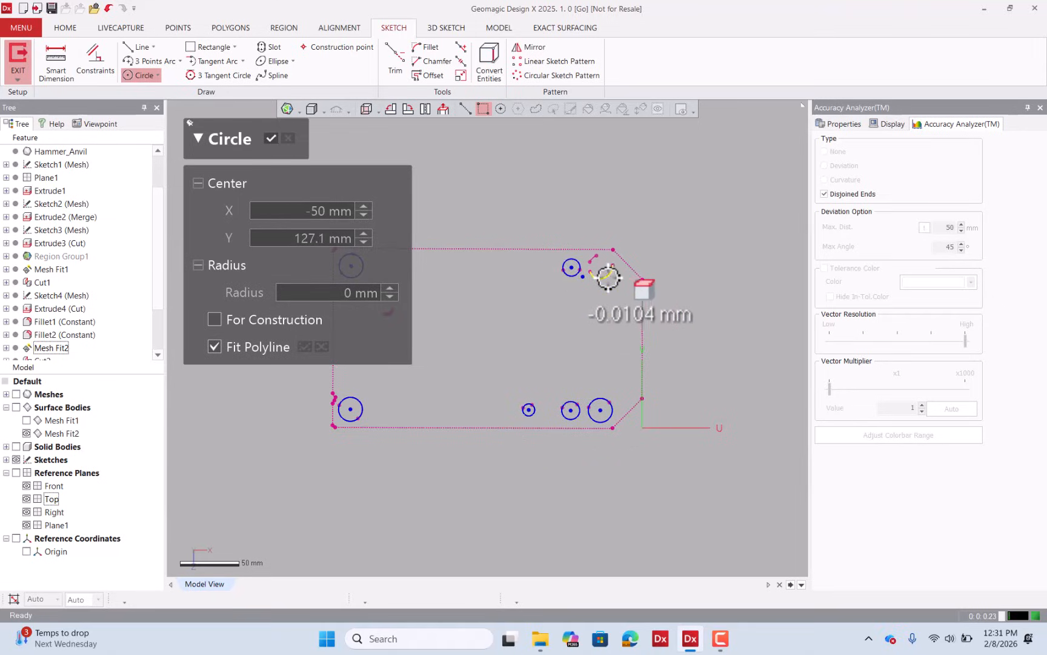
double_click(603, 274)
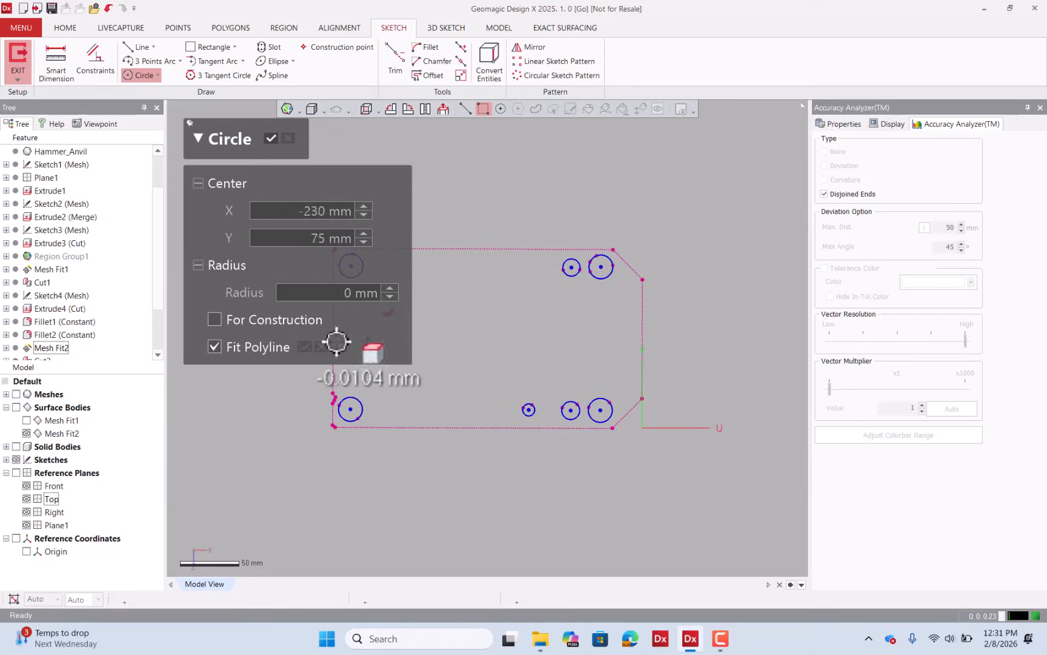
Show the scan mesh, check the seven circles against its holes, and exit the sketch
click(19, 394)
right_drag(695, 381, 662, 297)
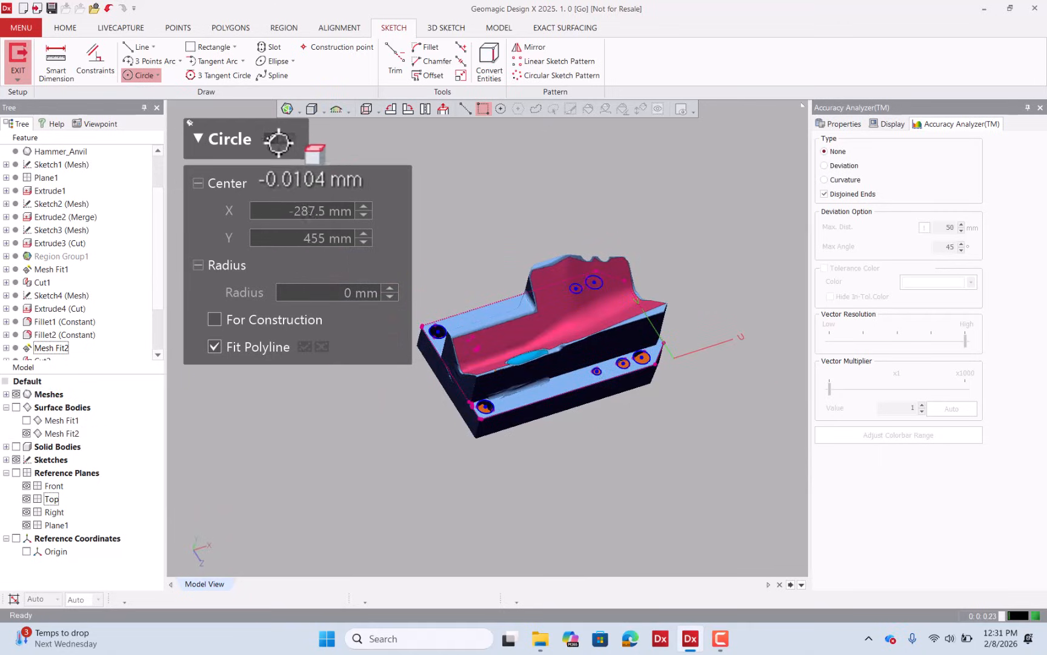
click(735, 548)
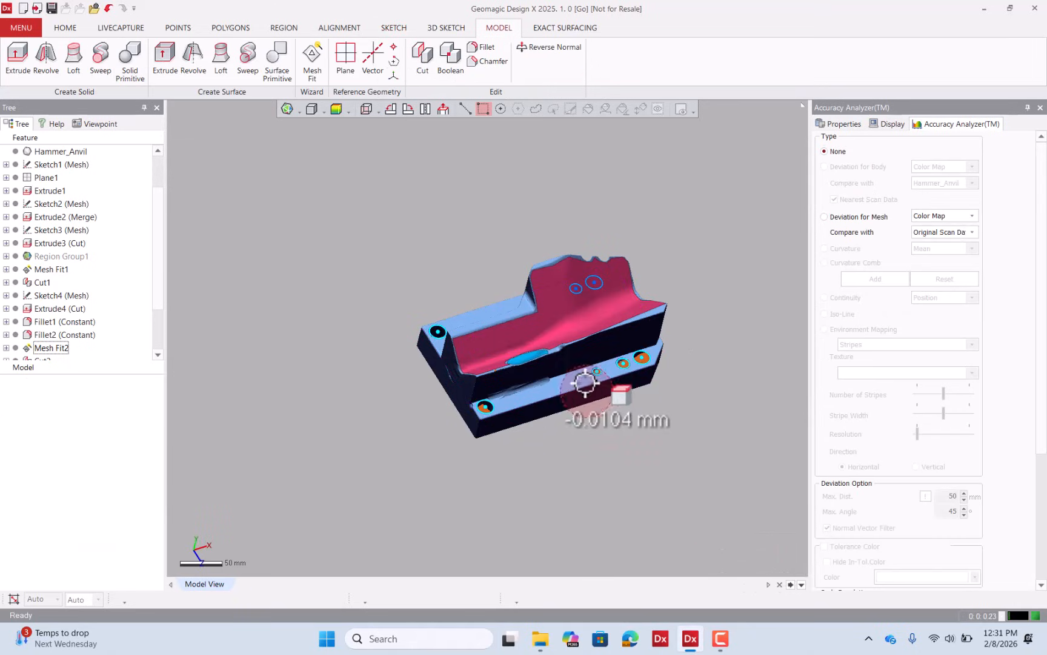
Extrude the seven flange-hole circles of Sketch5 (Mesh) as a mid-plane cut 372 mm long
mouse_move(587, 384)
right_down()
mouse_move(650, 450)
mouse_move(494, 261)
mouse_move(192, 156)
right_up()
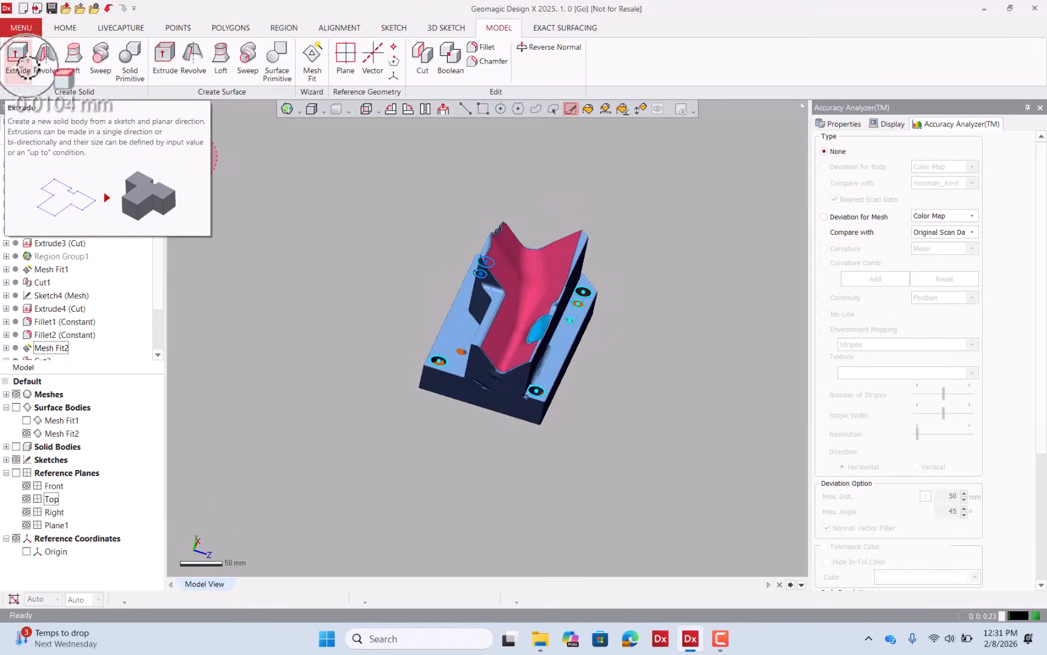
click(25, 68)
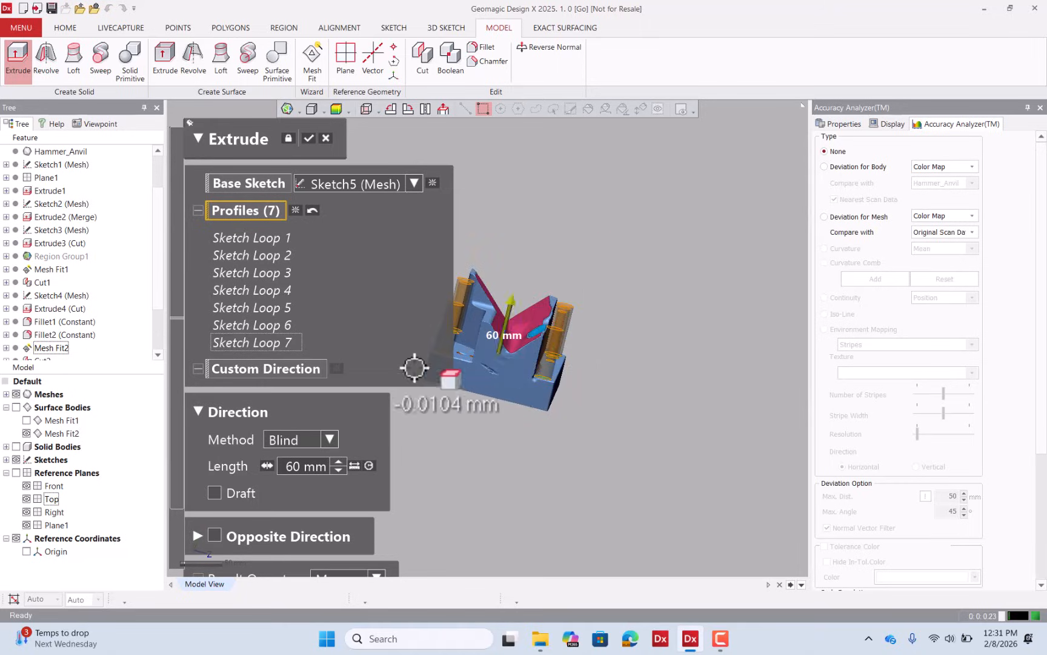
click(329, 438)
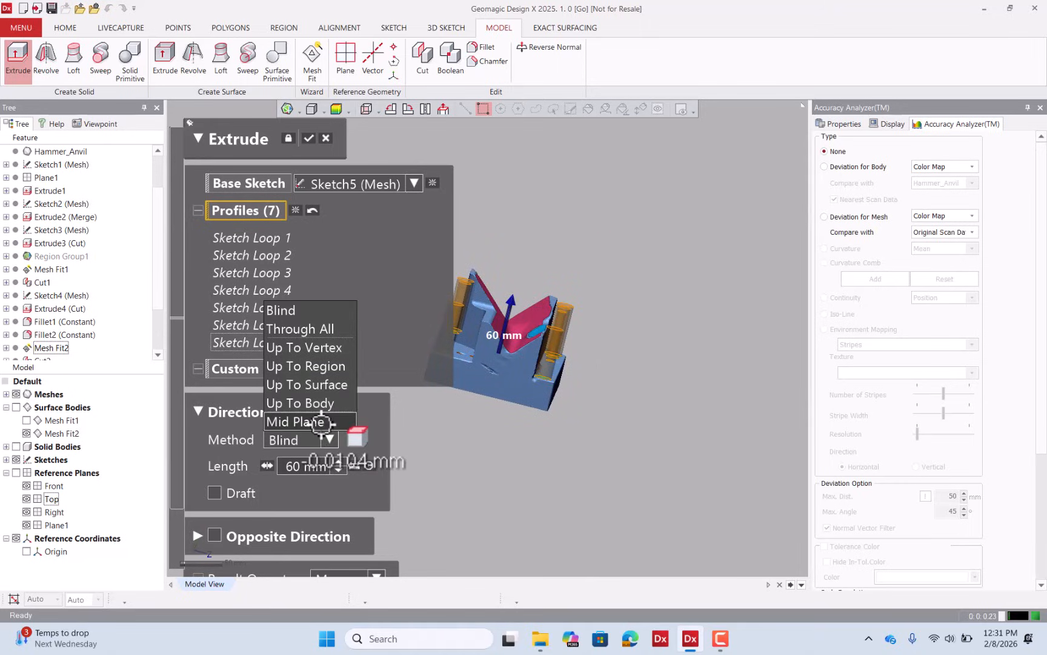
click(322, 422)
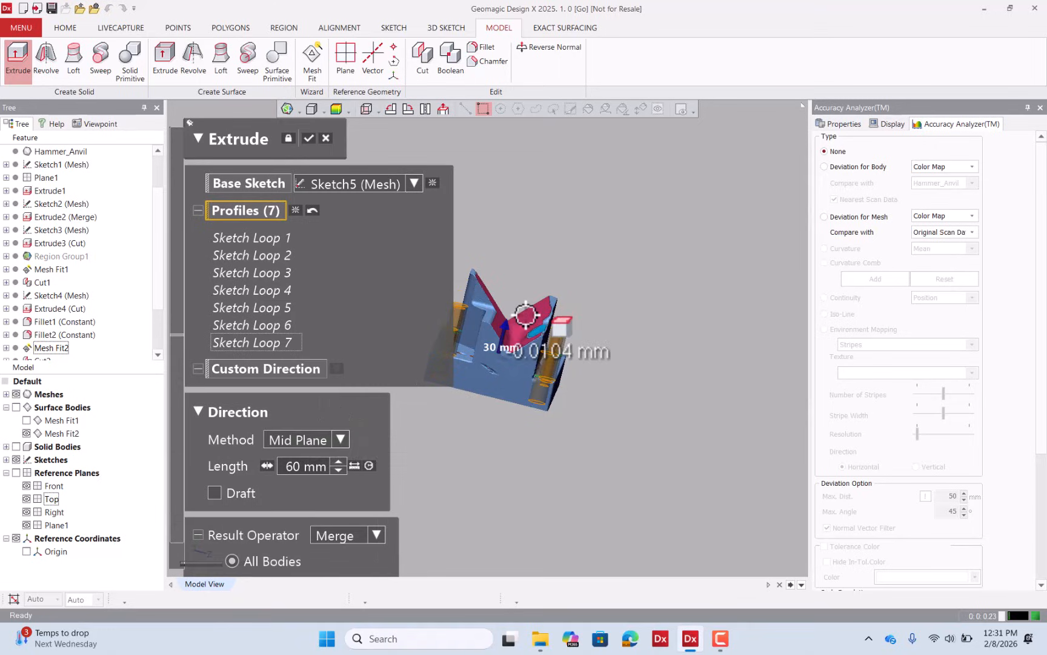
drag(506, 315, 538, 195)
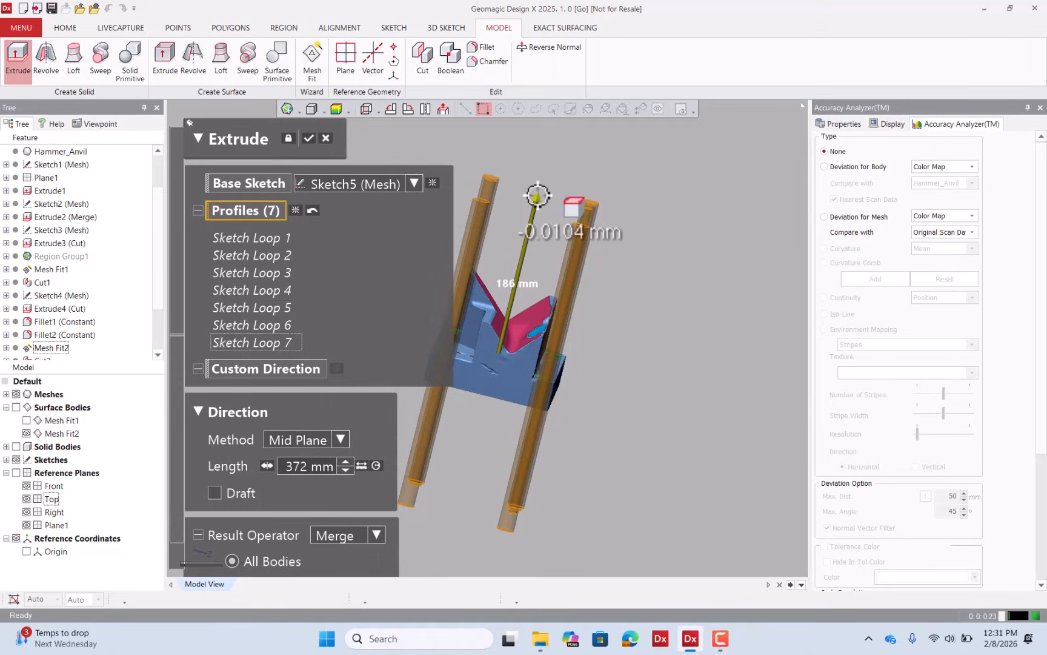
click(371, 533)
click(331, 497)
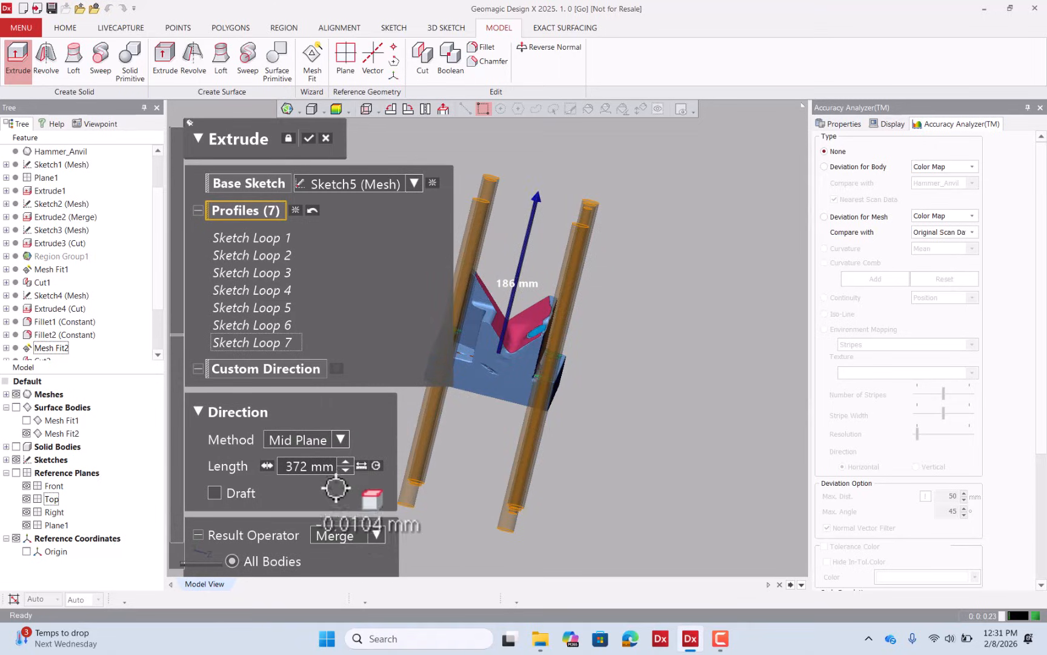
click(328, 141)
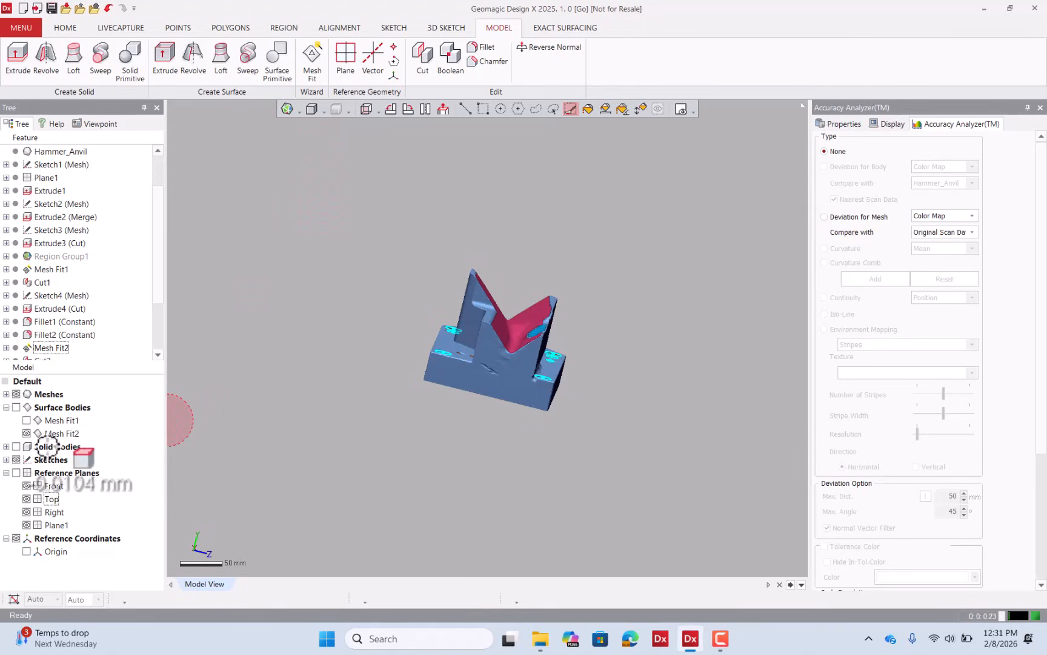
Show the solid body and inspect the holes cut through the base flange
click(17, 447)
right_drag(316, 388, 577, 395)
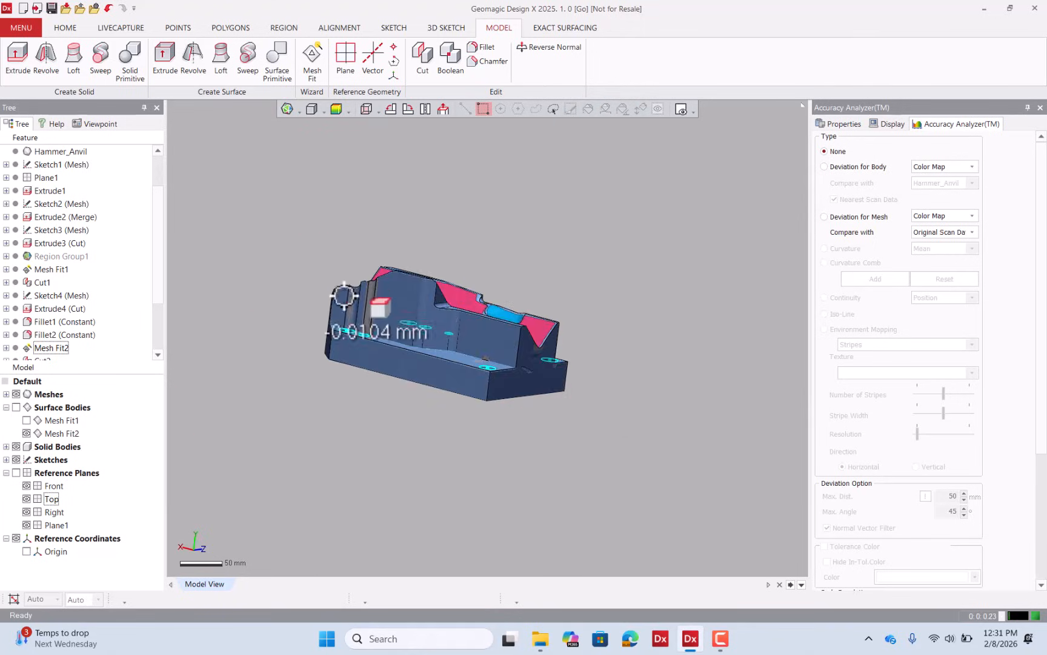
right_drag(344, 297, 379, 400)
scroll(369, 344, up, 5)
right_click(339, 430)
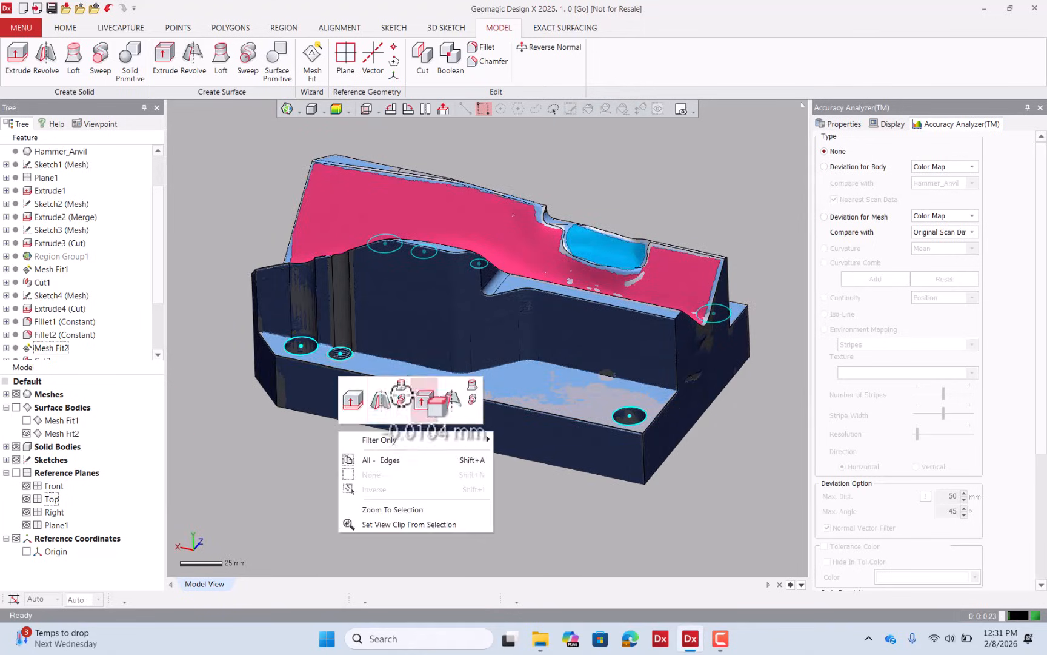
click(280, 432)
right_drag(411, 367, 467, 391)
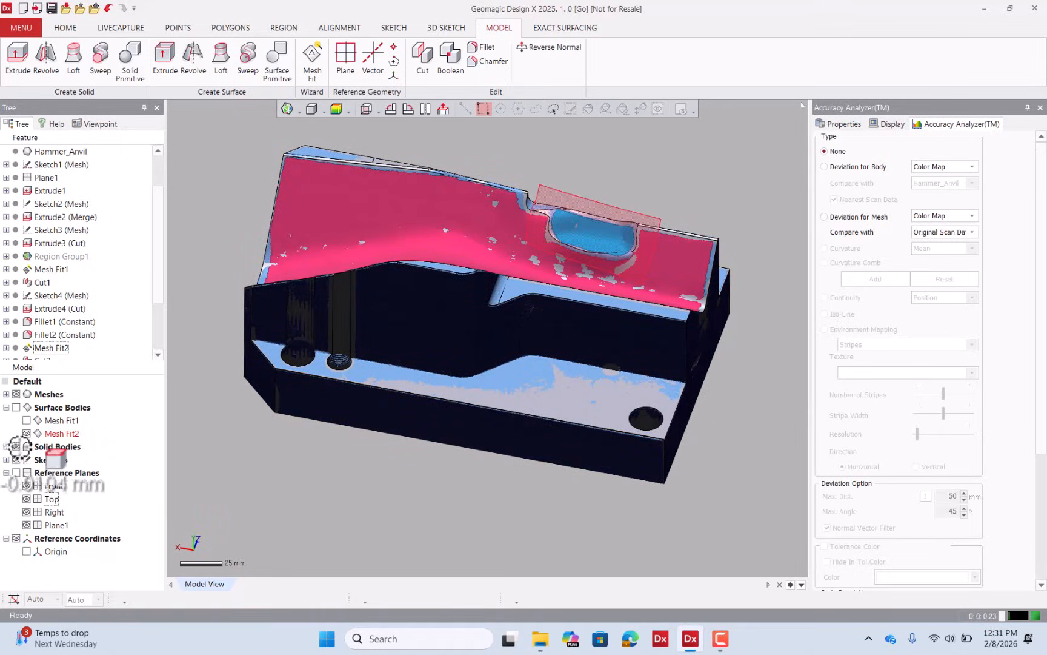
Compare the solid with the scan mesh by hiding and reshowing it, and examine the flange holes from both sides
click(16, 446)
click(16, 446)
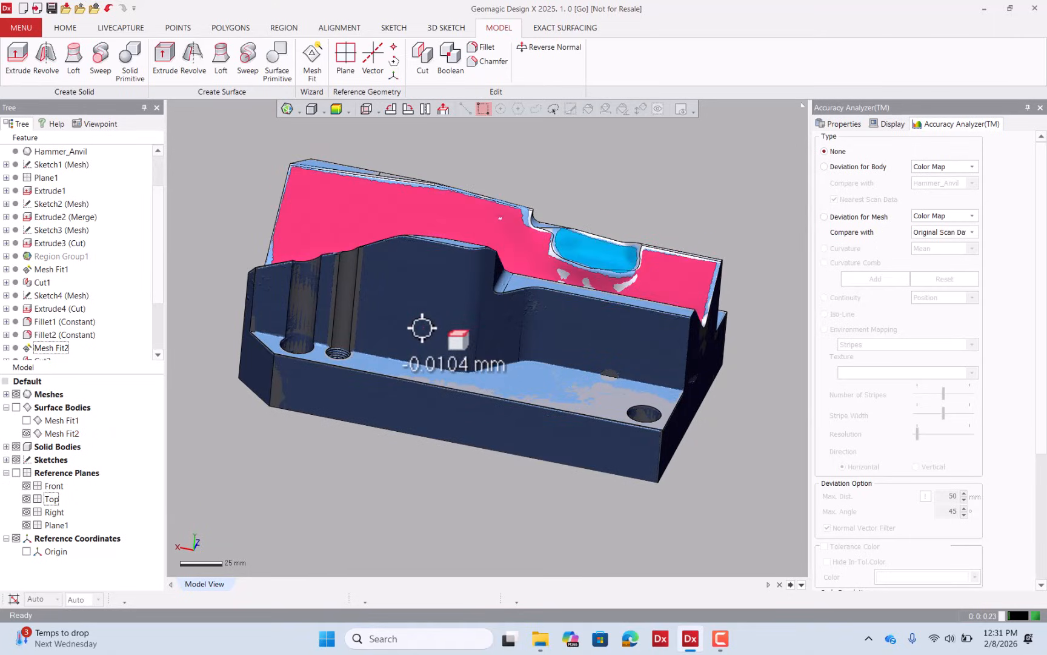
mouse_move(156, 198)
mouse_down()
mouse_move(162, 248)
mouse_move(162, 188)
mouse_up()
right_drag(372, 355, 664, 348)
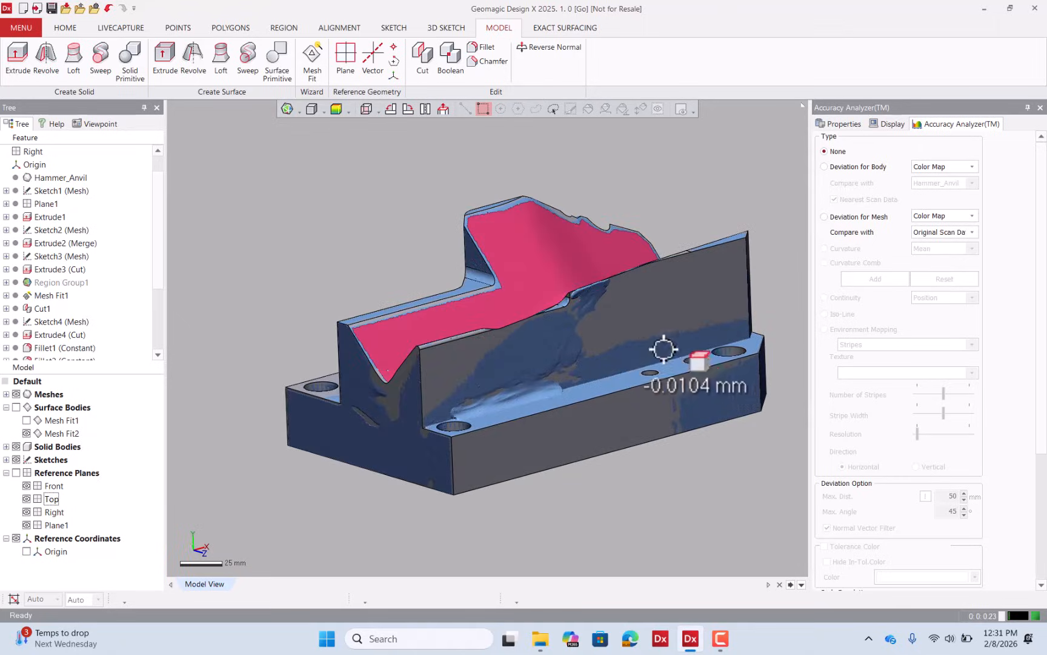
right_drag(647, 308, 665, 325)
scroll(603, 286, down, 2)
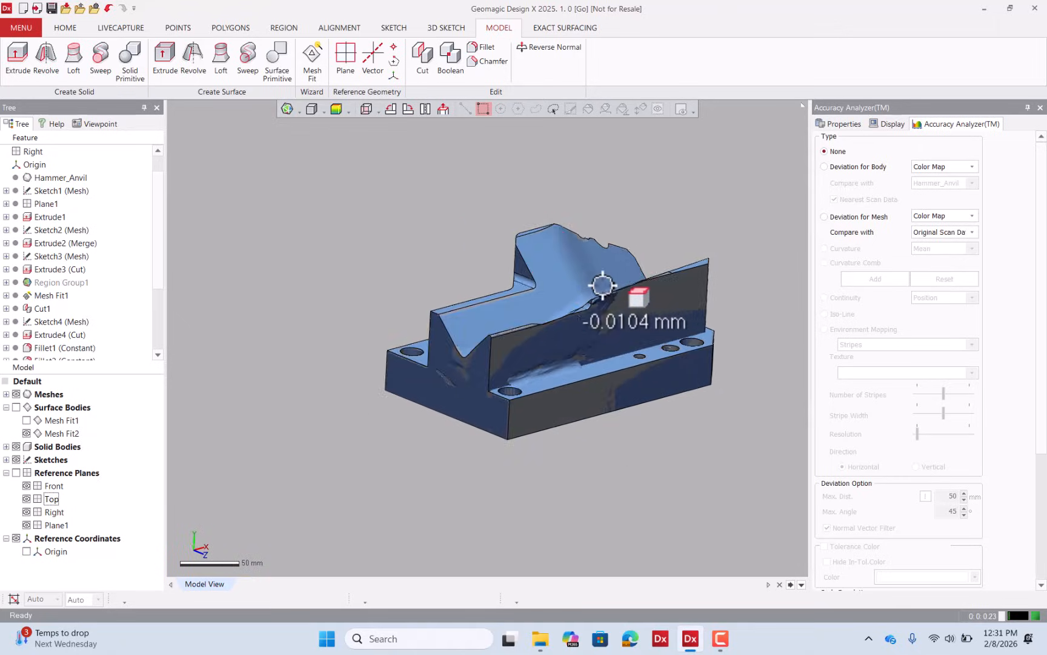
right_drag(603, 285, 397, 322)
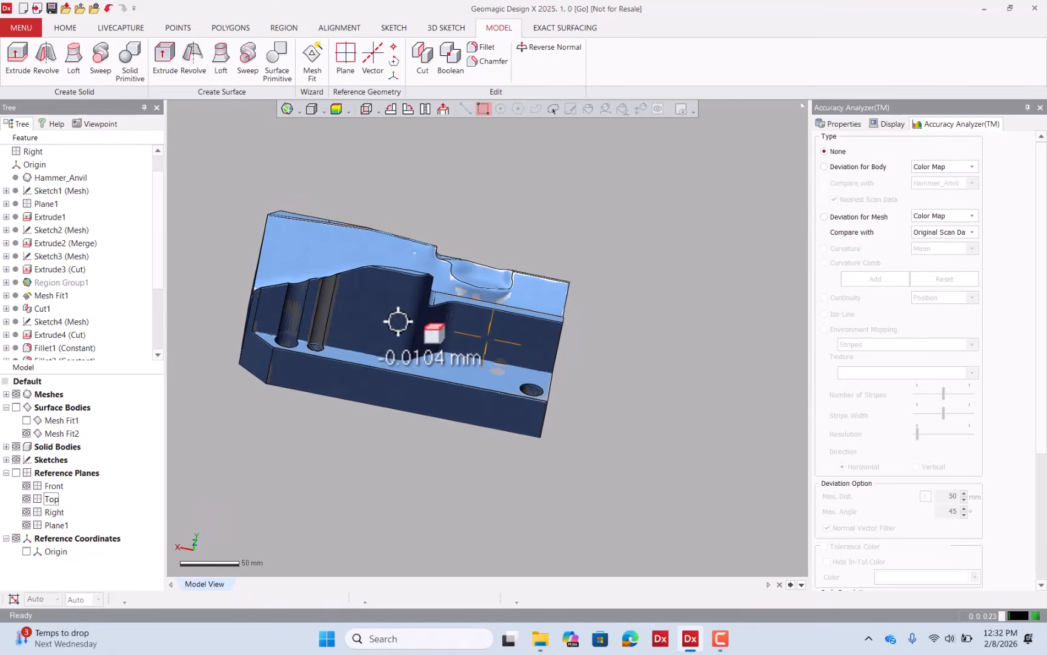
Transfer the model to SOLIDWORKS with LiveTransfer, starting from the first feature, and dismiss the welcome window and the transfer message
click(67, 28)
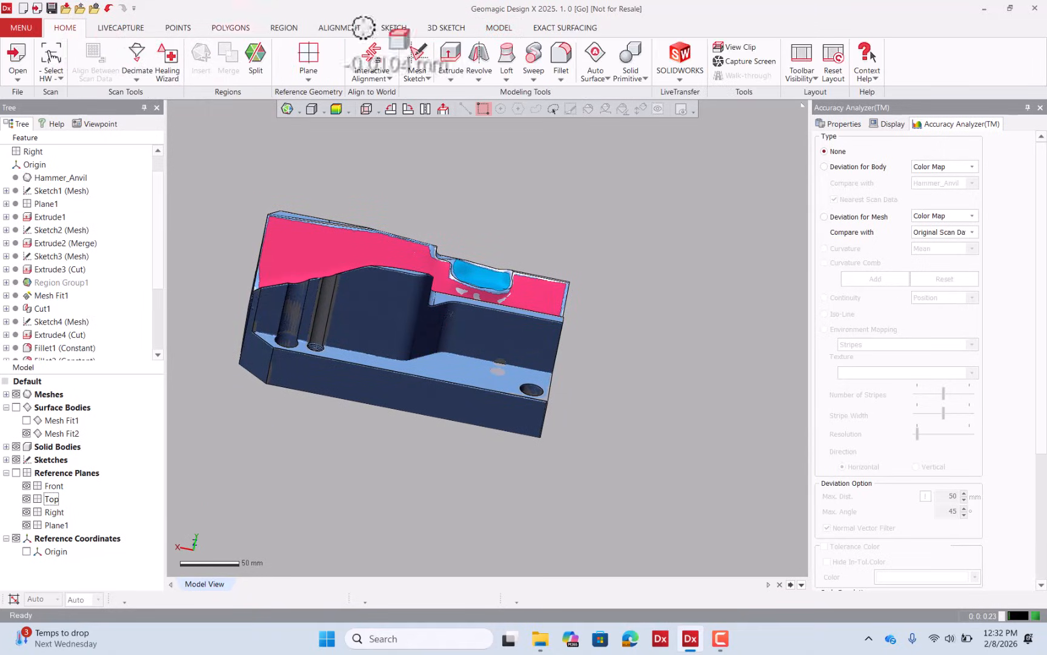
click(676, 77)
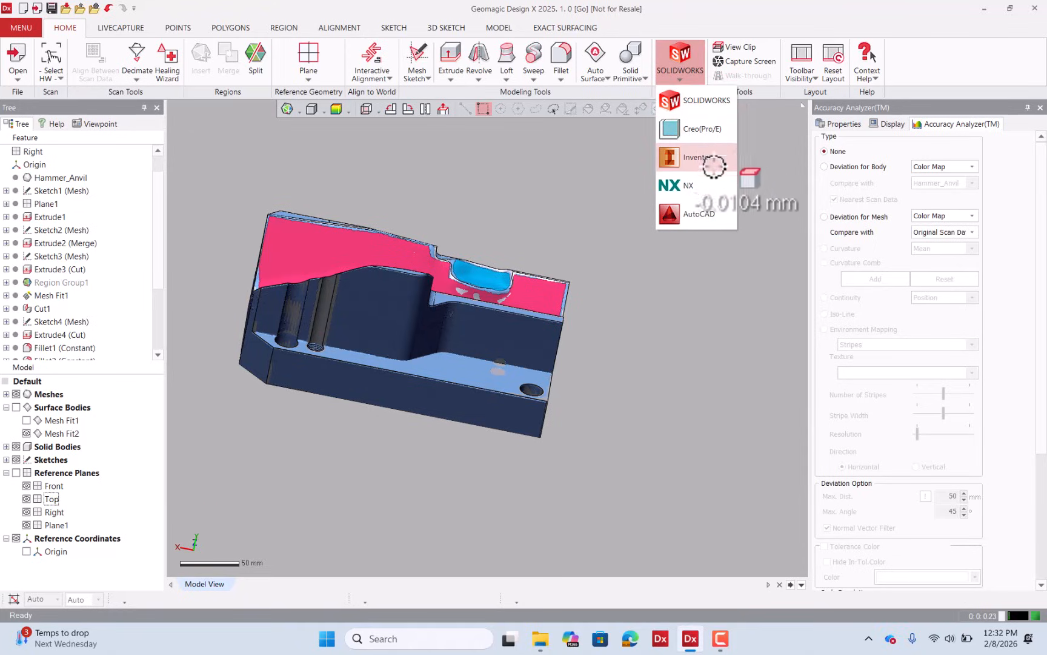
click(703, 102)
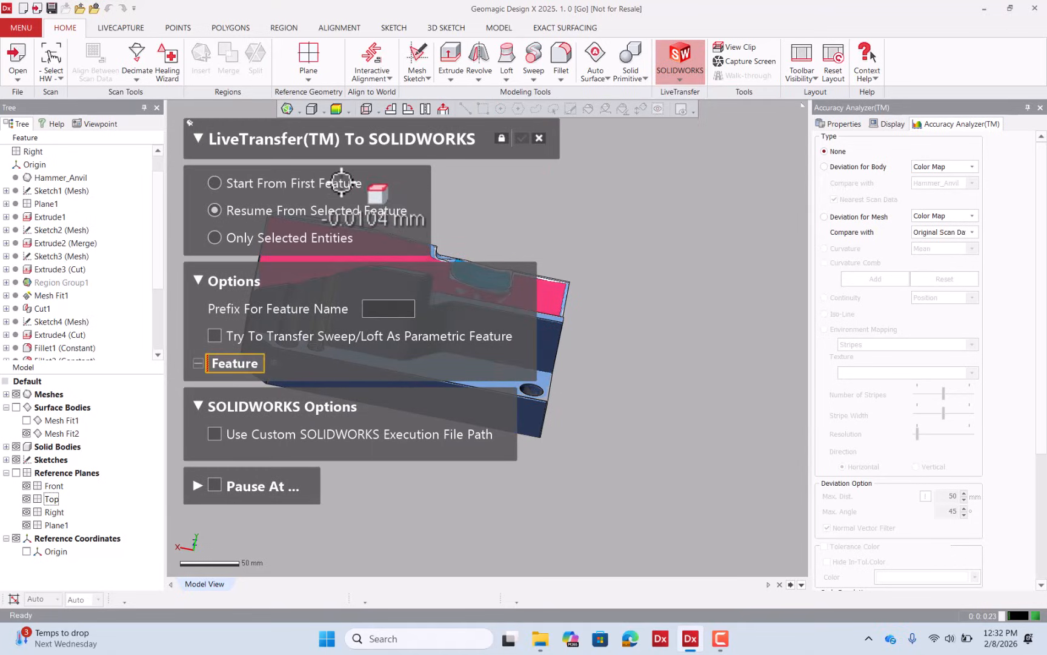
click(341, 182)
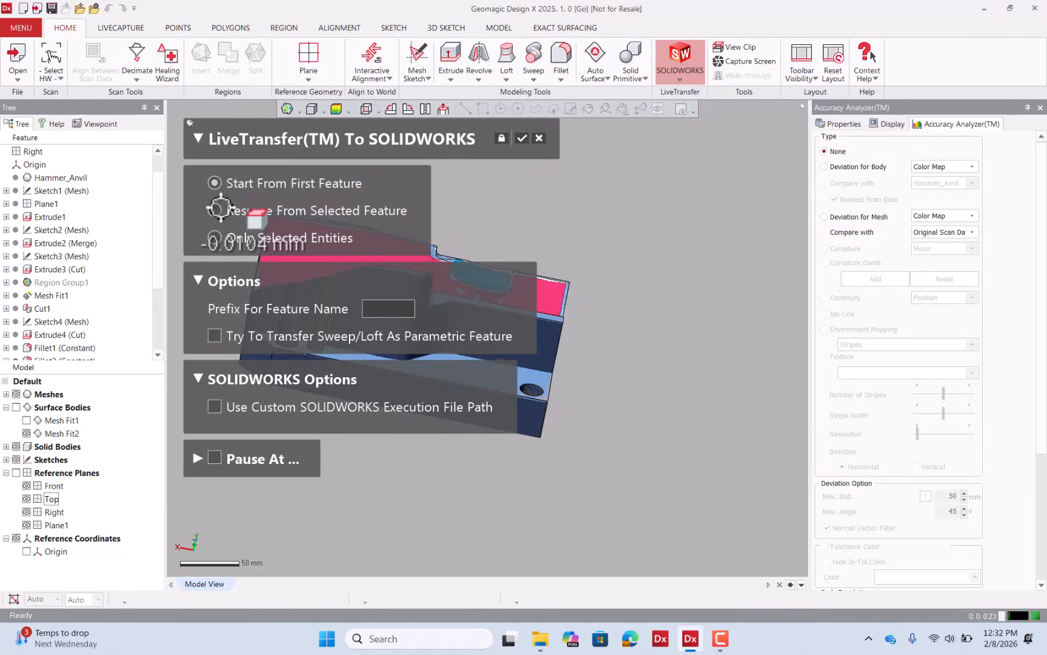
drag(157, 232, 156, 310)
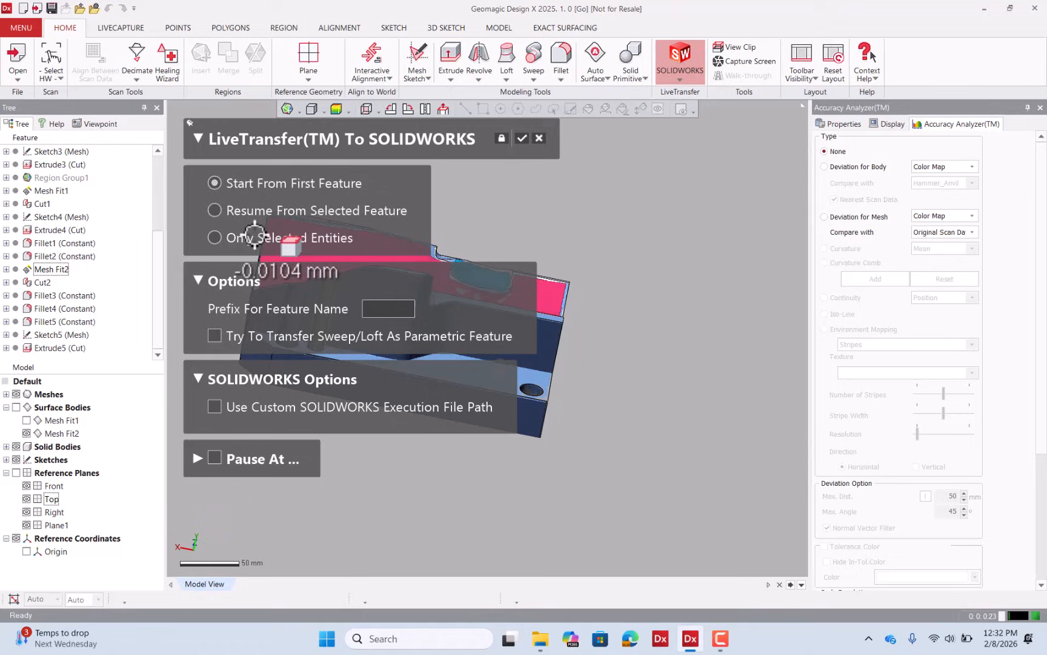
click(521, 138)
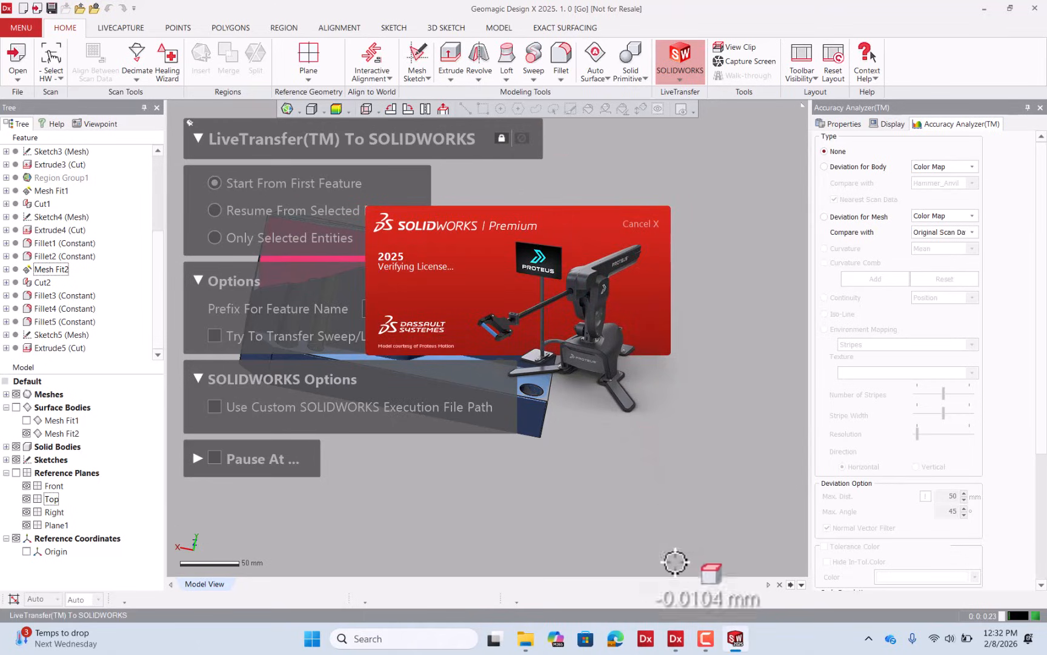
mouse_move(737, 639)
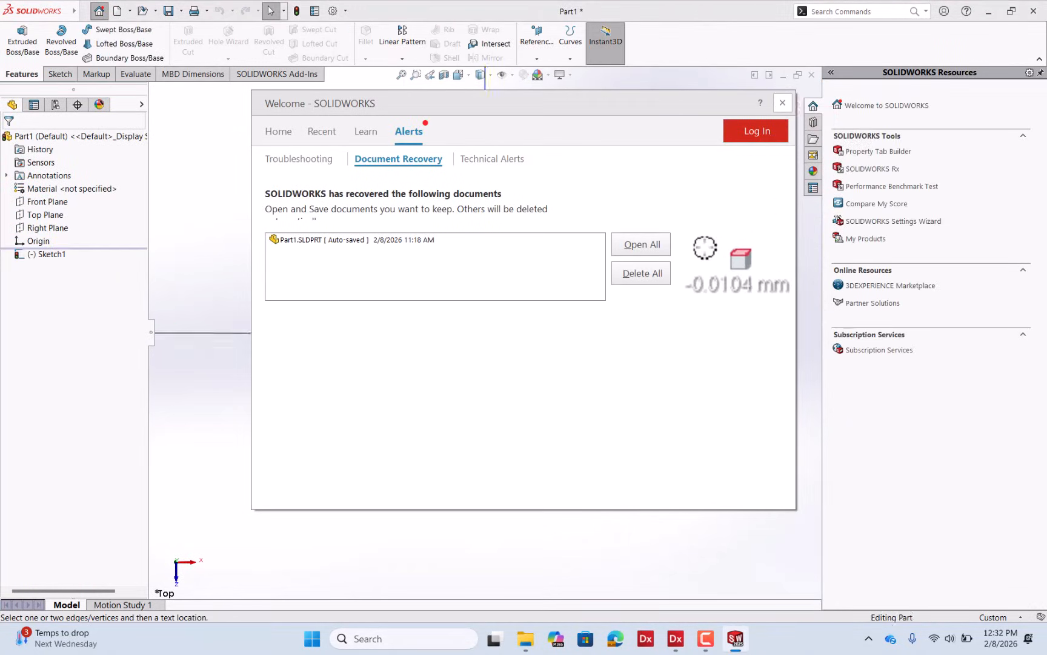
click(782, 103)
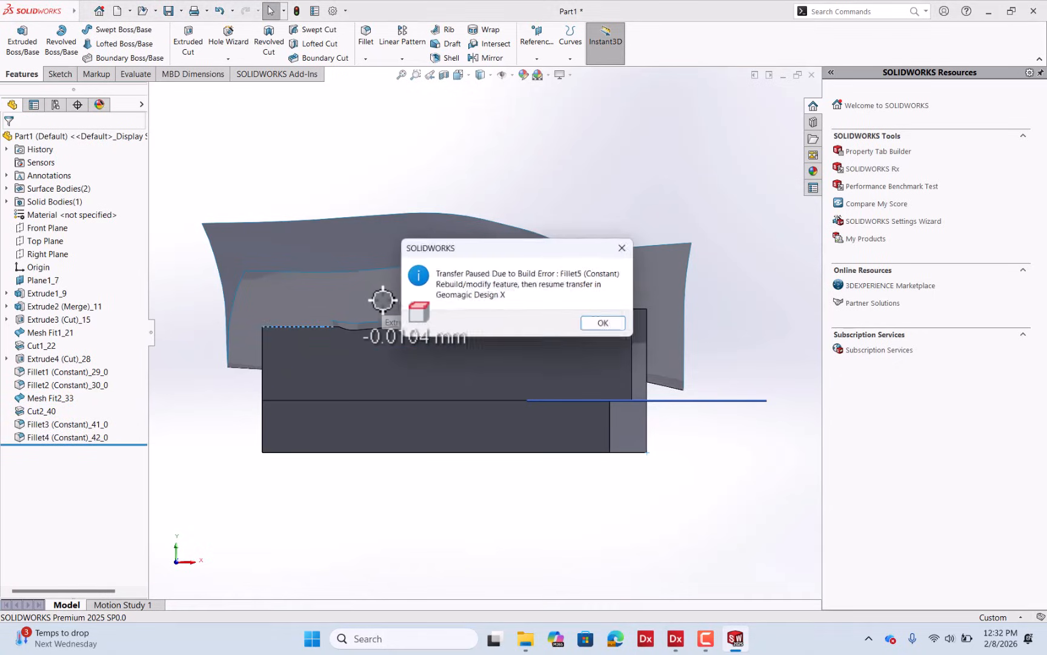
click(606, 324)
Hide the surface bodies of the transferred SOLIDWORKS part and check the remaining solid
middle_drag(378, 173, 140, 234)
right_click(61, 188)
click(70, 208)
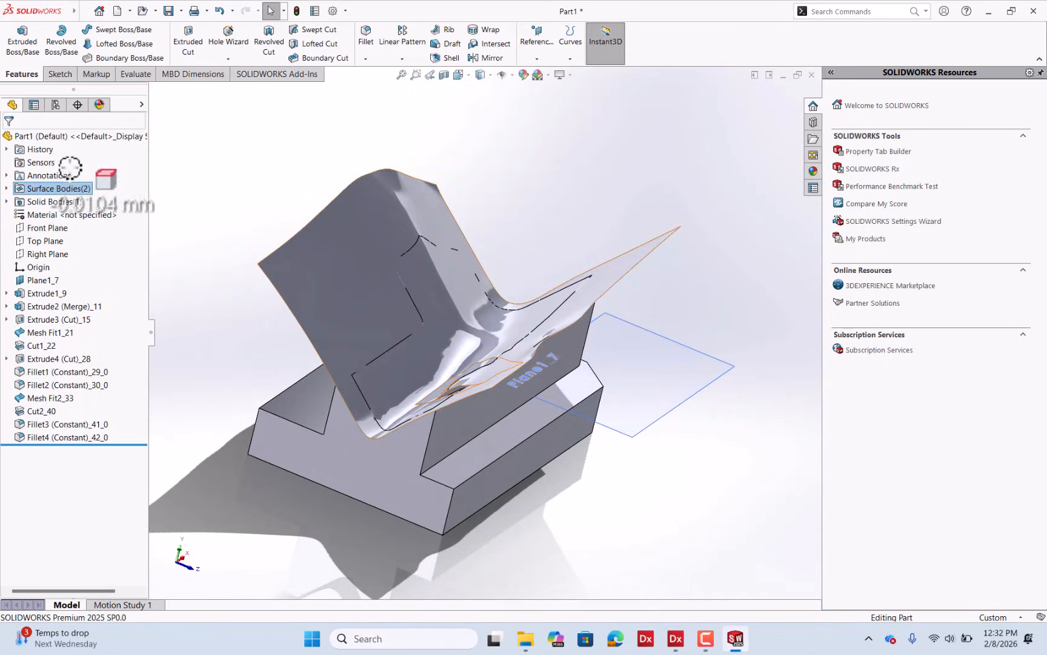
middle_drag(227, 218, 478, 333)
scroll(479, 333, up, 2)
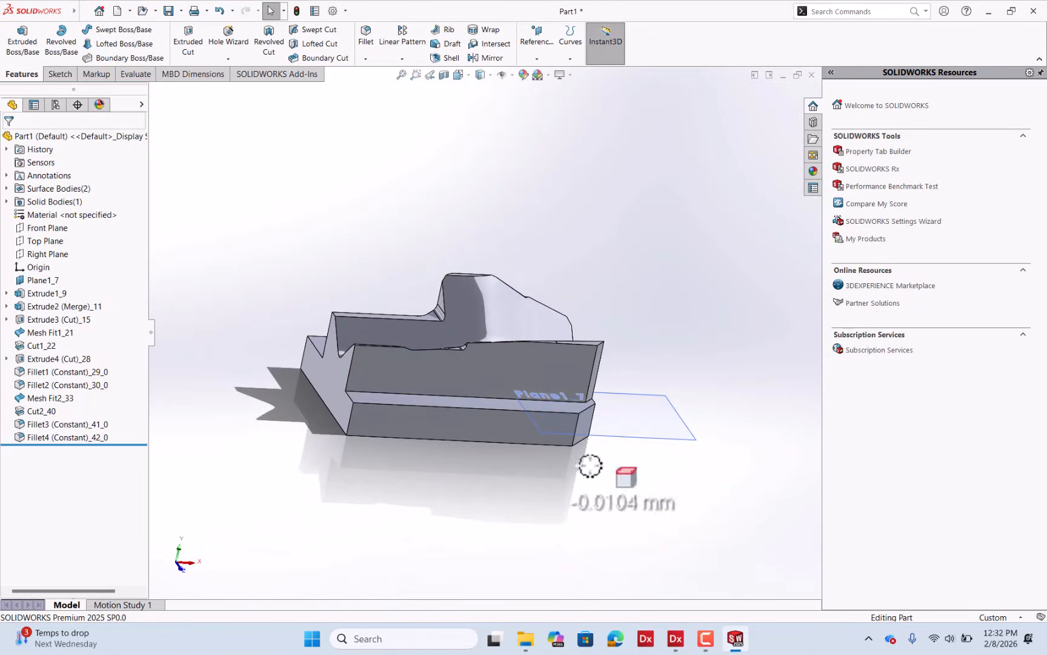
Switch to Geomagic Design X, roll the feature history to its end, and resume the SOLIDWORKS LiveTransfer from Sketch5 (Mesh)
click(675, 639)
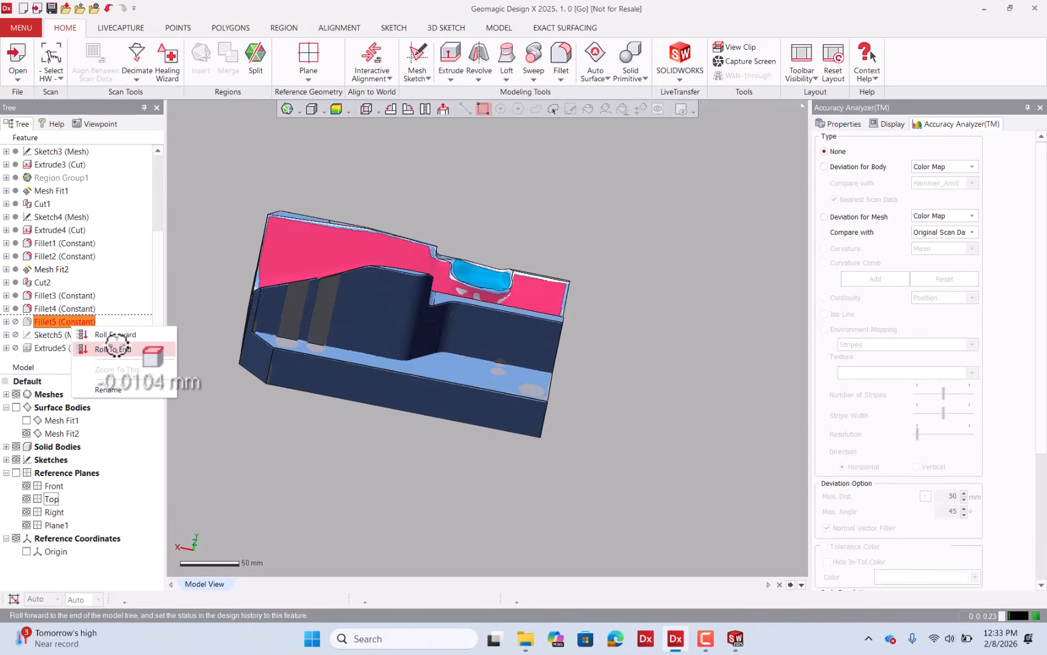
click(116, 349)
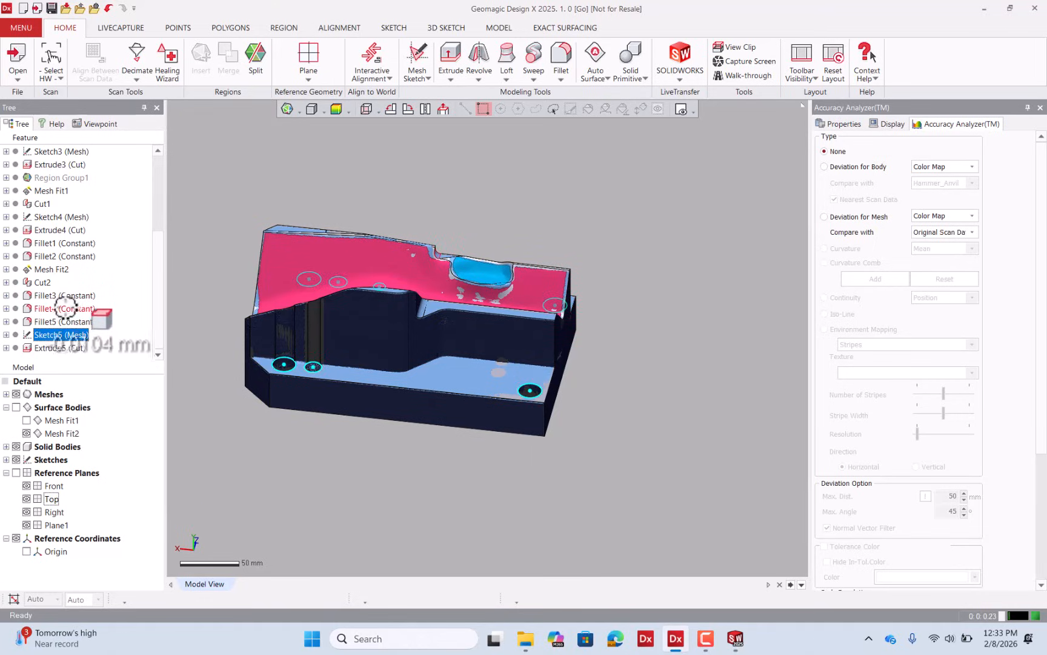
click(671, 77)
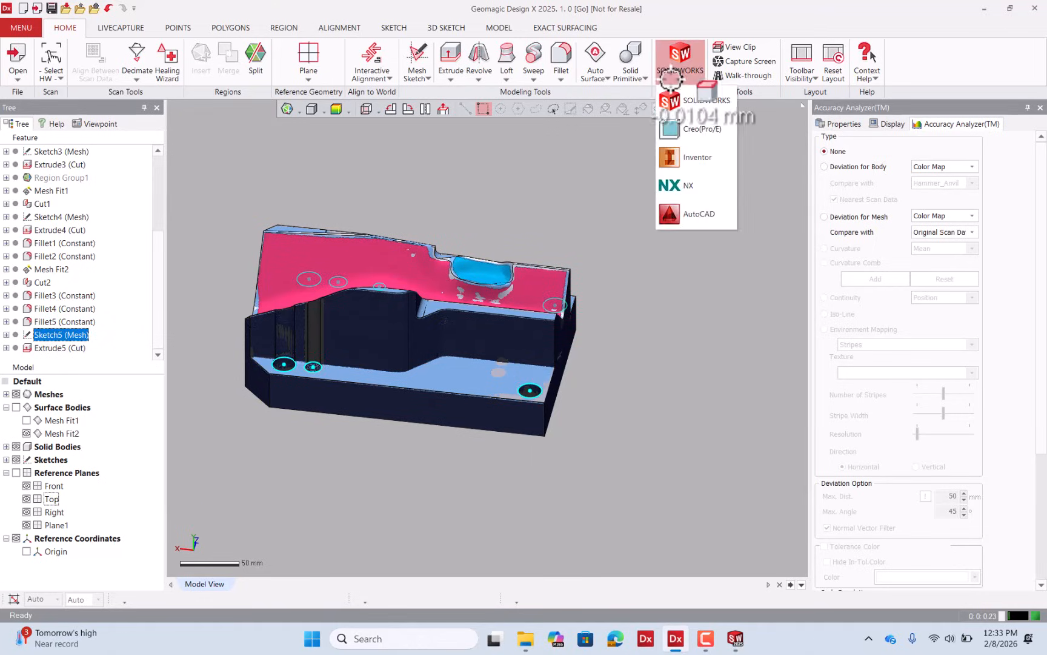
click(691, 97)
click(248, 209)
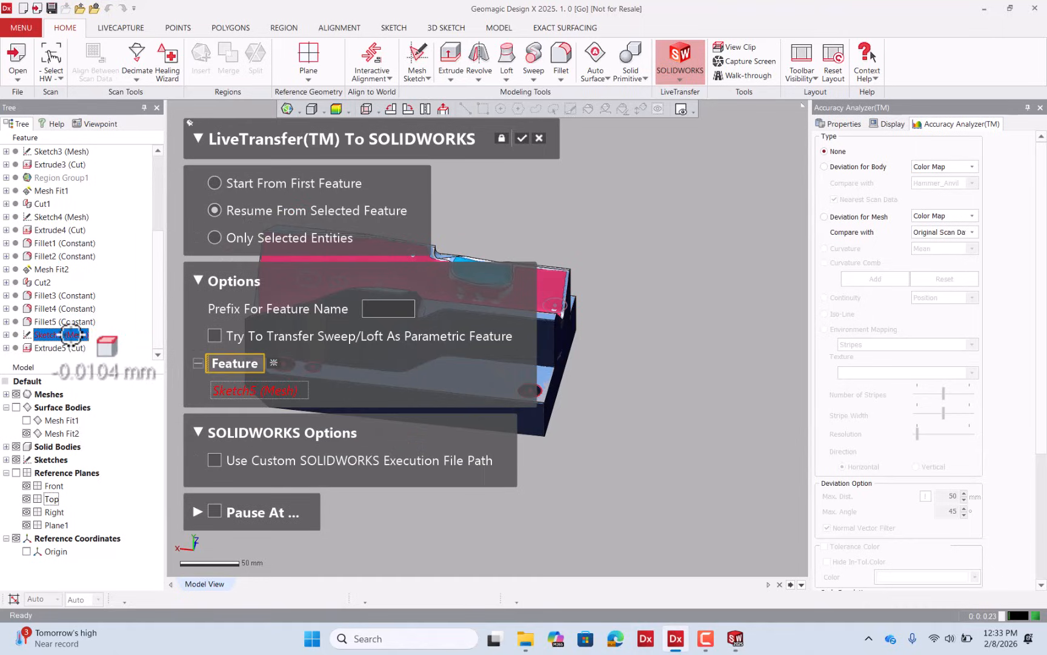
click(522, 137)
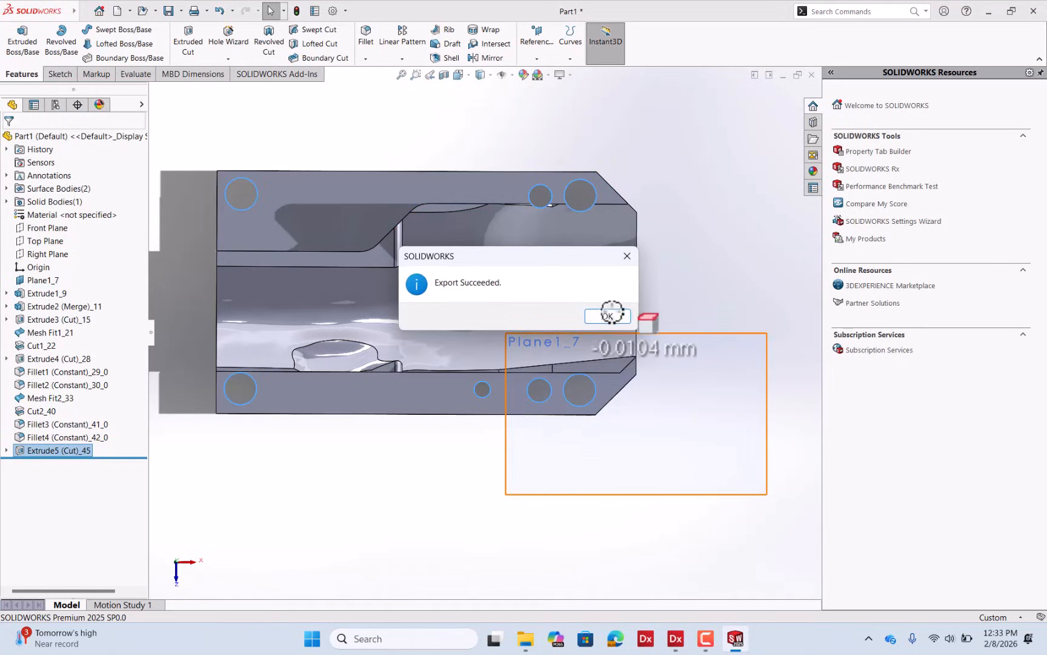
click(605, 316)
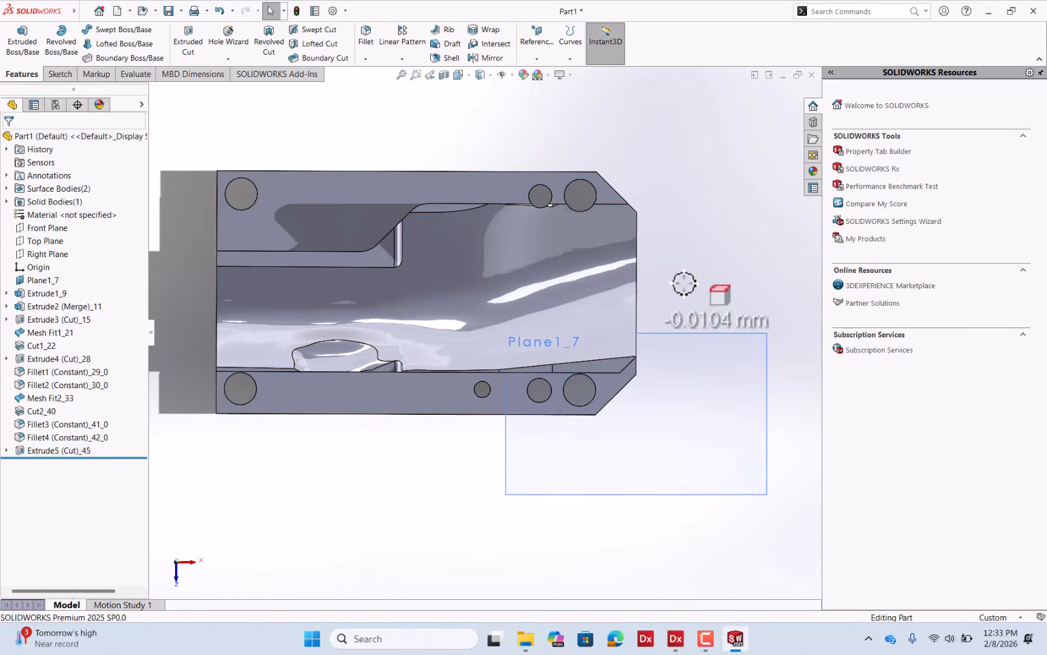
Inspect the transferred anvil solid in SOLIDWORKS from several sides, including its flange holes
middle_drag(685, 285, 332, 220)
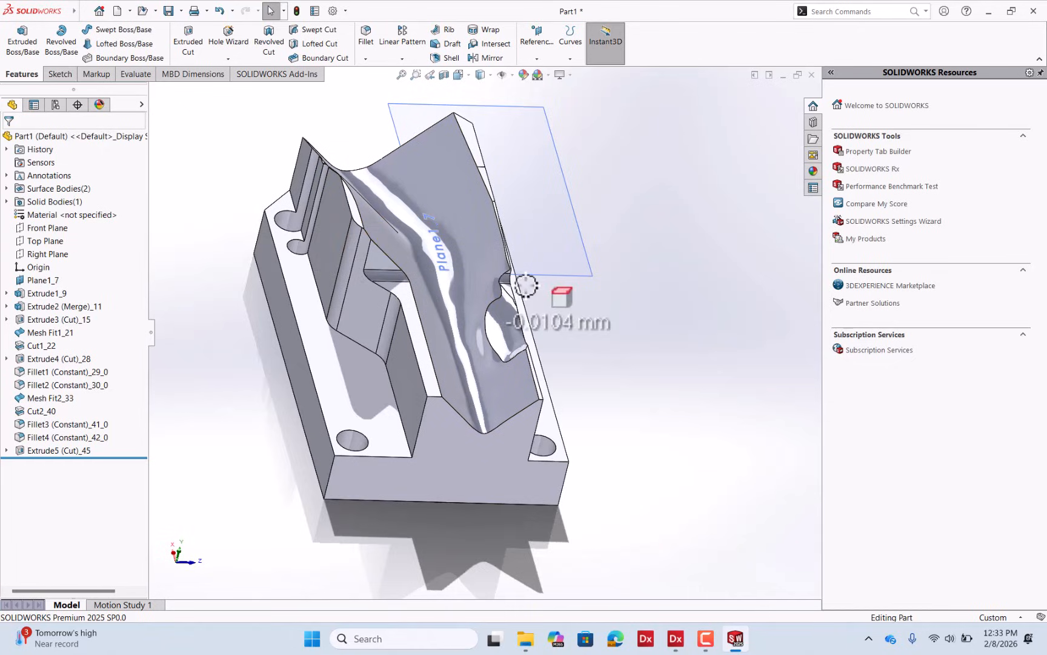
middle_drag(526, 285, 490, 273)
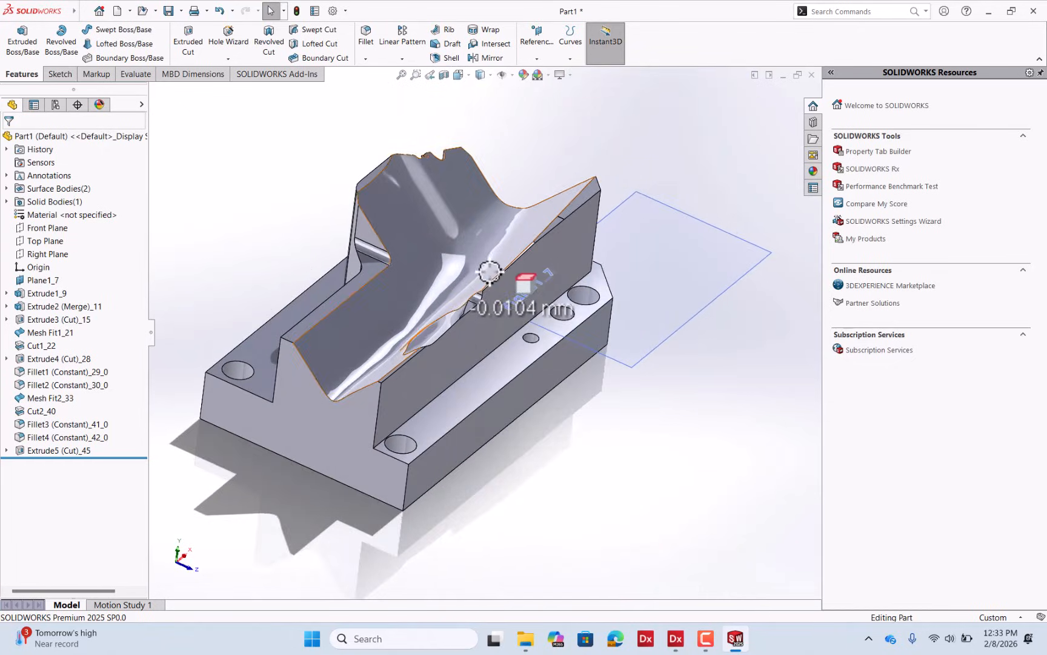
scroll(492, 285, up, 1)
scroll(497, 296, down, 3)
scroll(500, 298, up, 4)
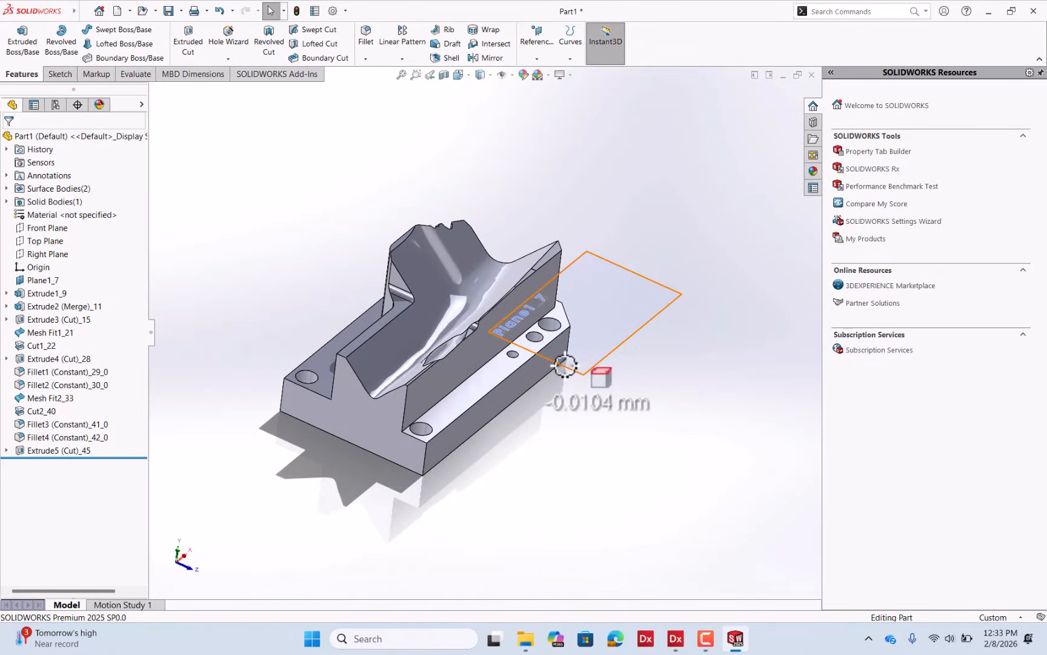